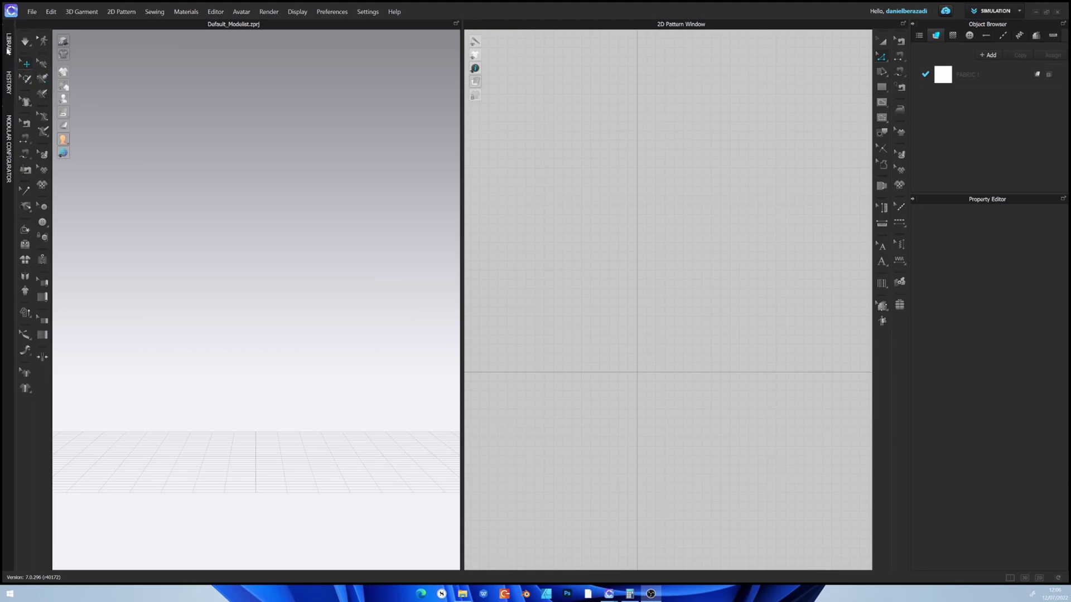
# Load the female avatar FV2_Camila.avt from the Female_V2 folder of the avatar library
pyautogui.click(9, 44)
pyautogui.click(66, 82)
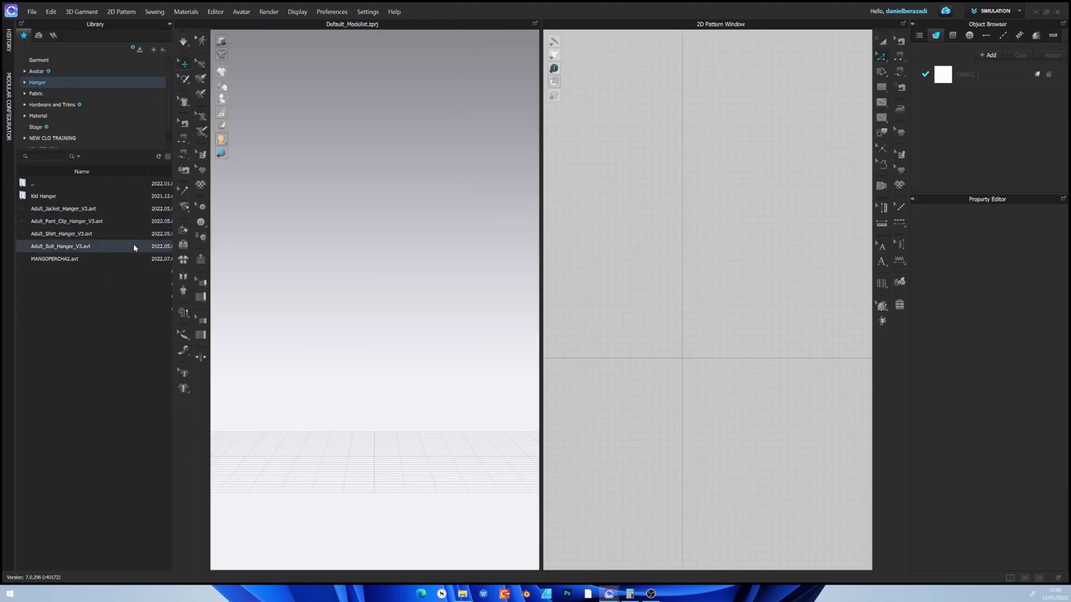
pyautogui.click(62, 69)
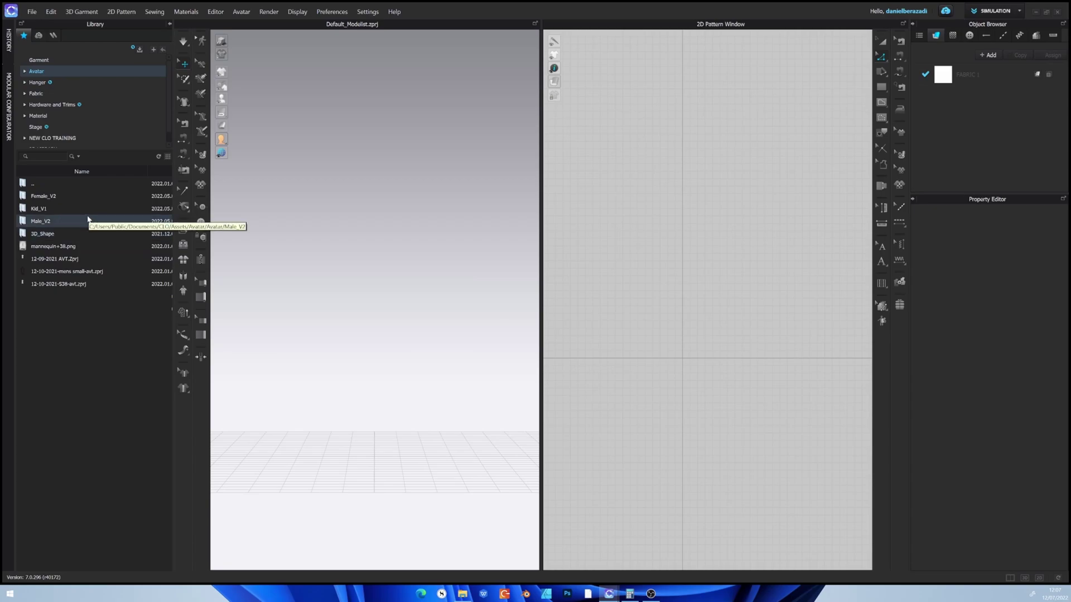
pyautogui.doubleClick(59, 195)
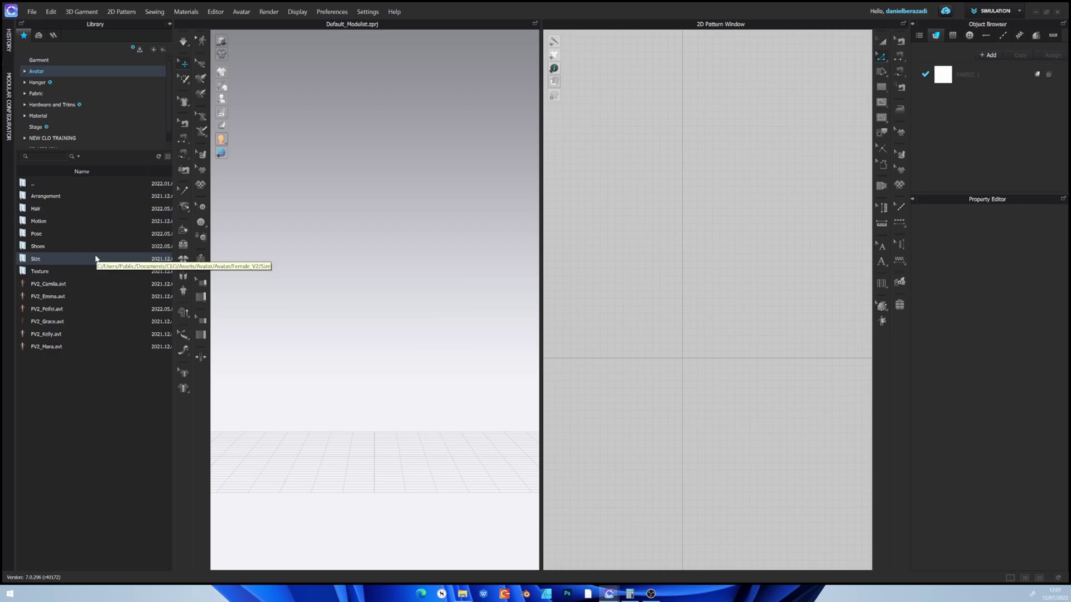
pyautogui.doubleClick(82, 284)
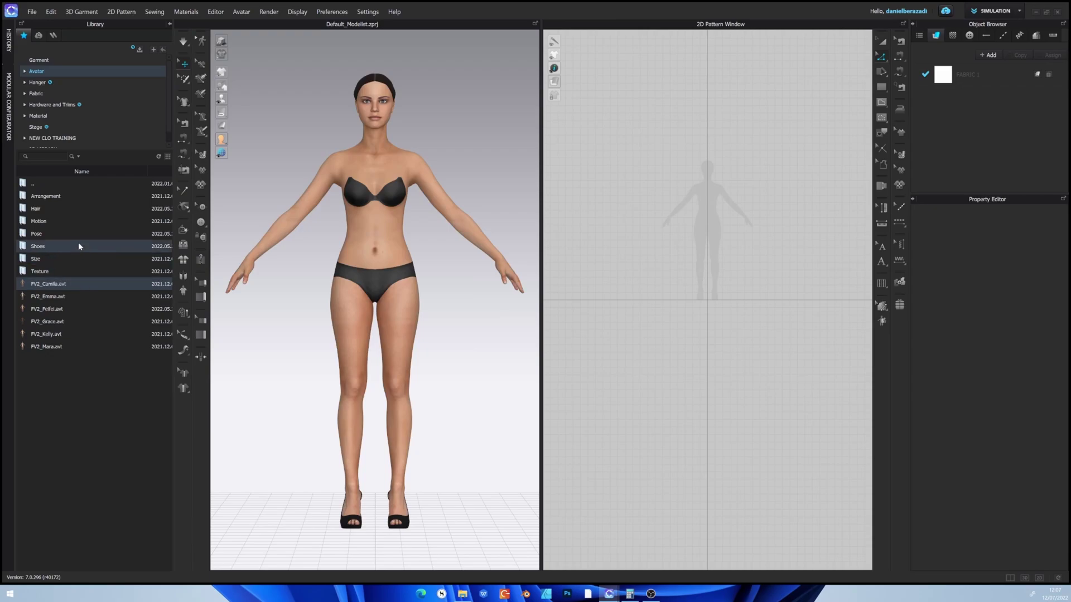
# Apply the US_ASTM_Missy_Straight_2 size to the avatar and collapse the library
pyautogui.doubleClick(77, 258)
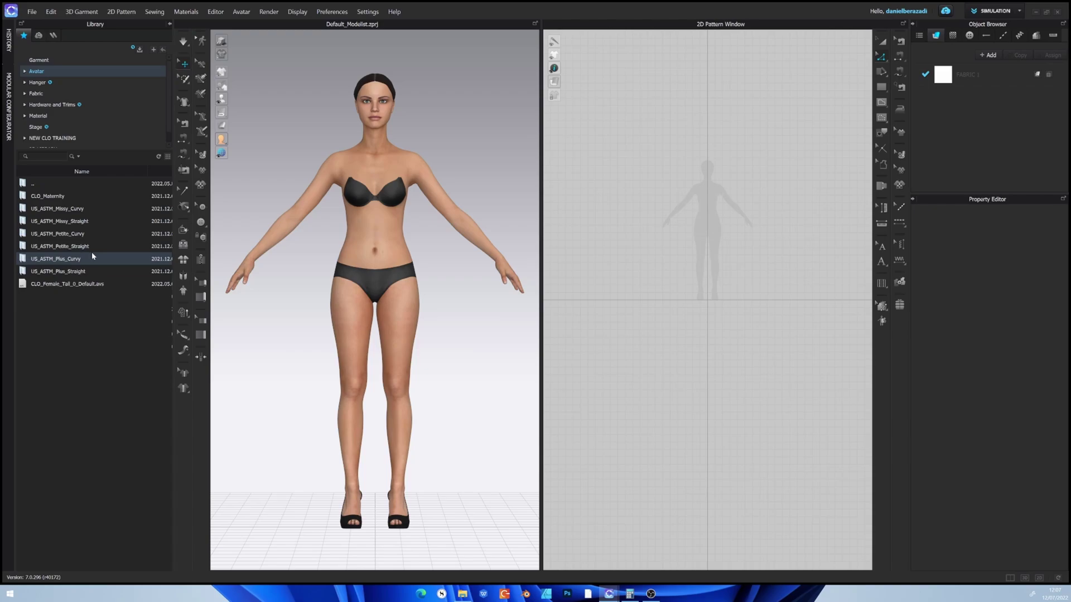
pyautogui.doubleClick(92, 220)
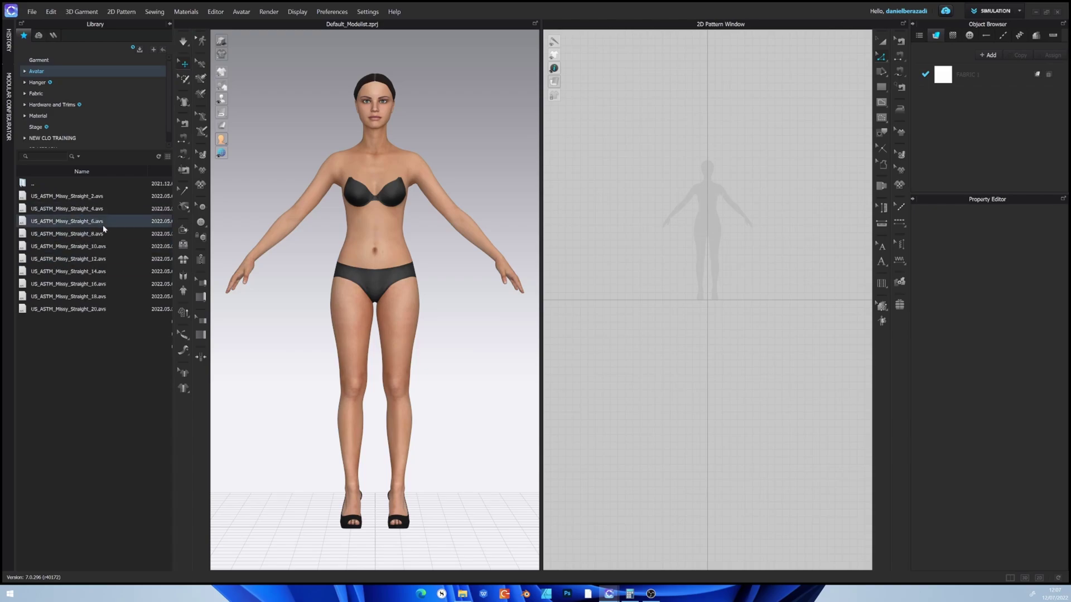
pyautogui.doubleClick(109, 198)
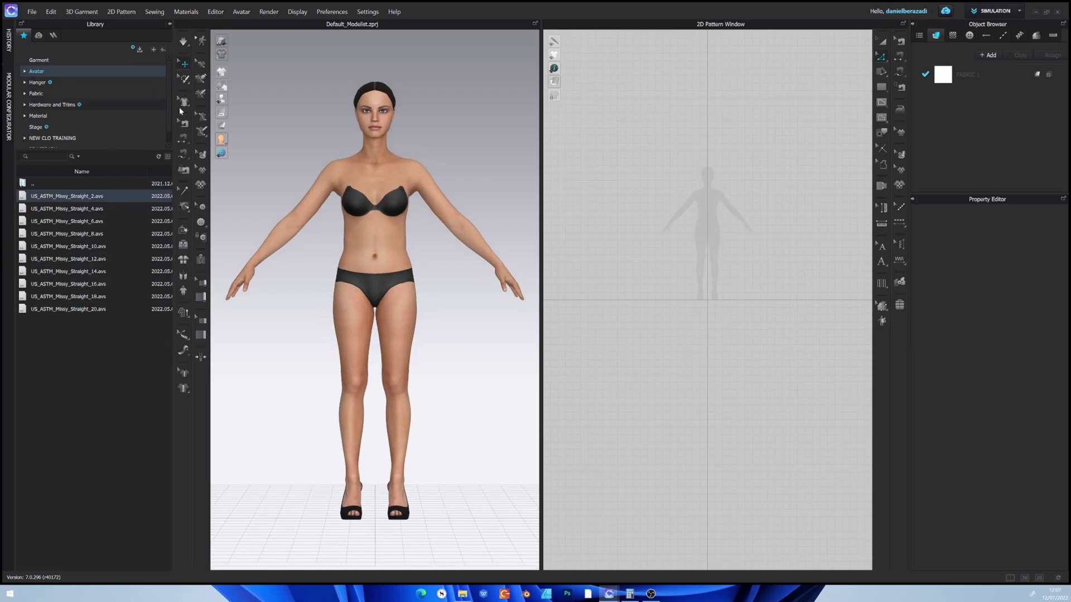
pyautogui.click(172, 23)
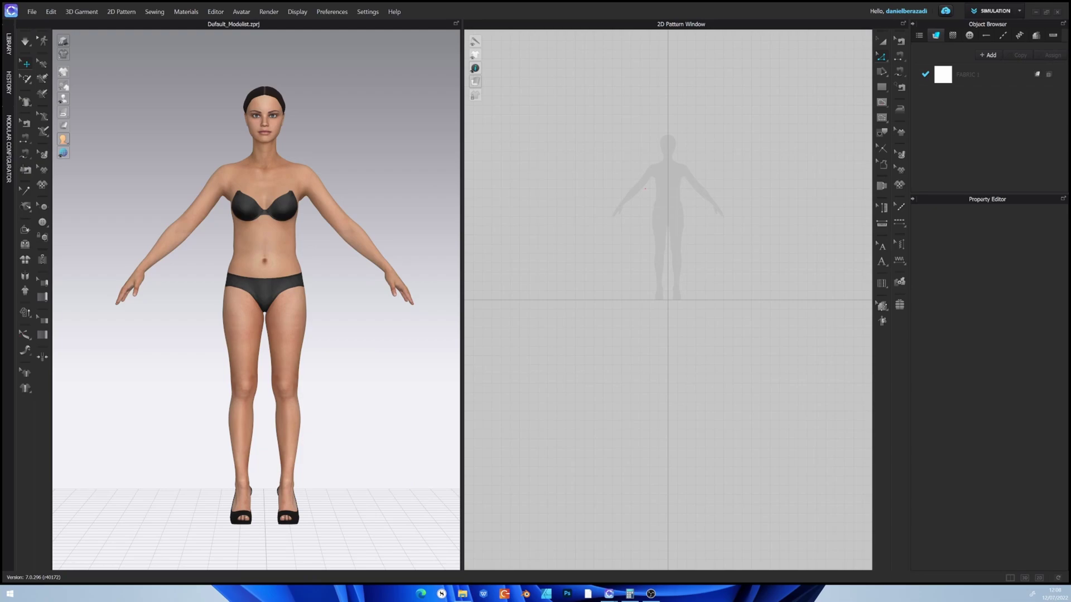
# With the on-screen annotation pen, handwrite the notes "1 Waist/2" and "2 Hips/2" over the empty 2D pattern area
pyautogui.moveTo(520, 457)
pyautogui.mouseDown()
pyautogui.moveTo(305, 105)
pyautogui.moveTo(424, 76)
pyautogui.moveTo(415, 55)
pyautogui.moveTo(453, 22)
pyautogui.mouseUp()
pyautogui.click(451, 63)
pyautogui.moveTo(504, 47); pyautogui.dragTo(519, 56)
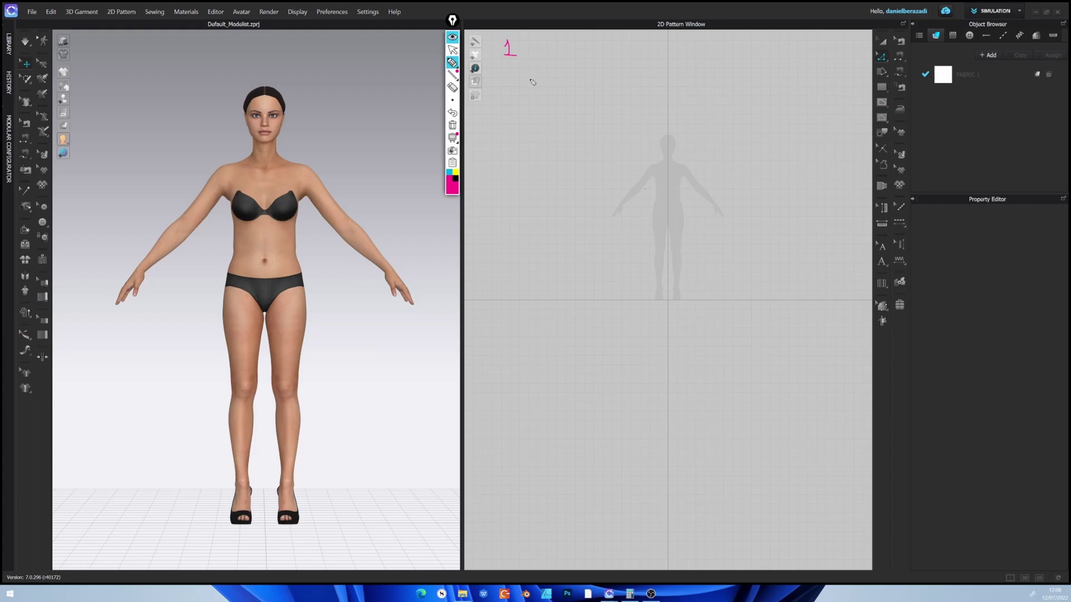
pyautogui.moveTo(530, 46); pyautogui.dragTo(582, 55)
pyautogui.moveTo(575, 47)
pyautogui.mouseDown()
pyautogui.moveTo(589, 45)
pyautogui.moveTo(580, 59)
pyautogui.mouseUp()
pyautogui.moveTo(601, 49)
pyautogui.mouseDown()
pyautogui.moveTo(592, 64)
pyautogui.moveTo(620, 68)
pyautogui.mouseUp()
pyautogui.moveTo(506, 79)
pyautogui.mouseDown()
pyautogui.moveTo(517, 96)
pyautogui.moveTo(547, 83)
pyautogui.moveTo(543, 92)
pyautogui.moveTo(626, 106)
pyautogui.mouseUp()
# Handwrite "3 Dist." and "4 Length: 60" below the waist and hips notes
pyautogui.moveTo(507, 117); pyautogui.dragTo(514, 136)
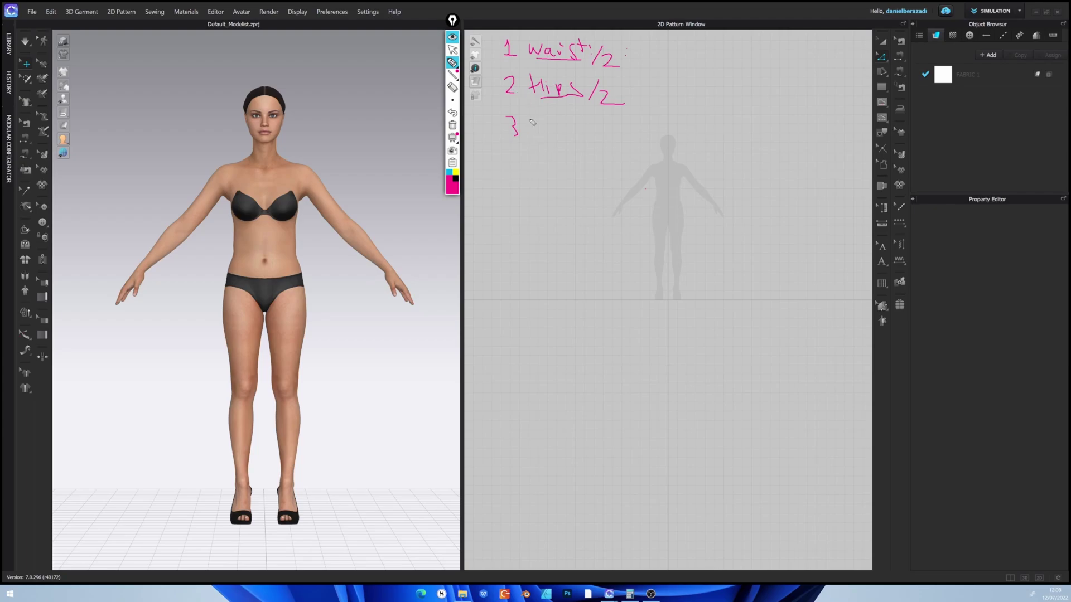
pyautogui.moveTo(531, 121)
pyautogui.mouseDown()
pyautogui.moveTo(533, 143)
pyautogui.moveTo(569, 128)
pyautogui.mouseUp()
pyautogui.moveTo(575, 131); pyautogui.dragTo(578, 135)
pyautogui.moveTo(510, 148); pyautogui.dragTo(510, 174)
pyautogui.moveTo(533, 148)
pyautogui.mouseDown()
pyautogui.moveTo(535, 171)
pyautogui.moveTo(559, 166)
pyautogui.moveTo(565, 180)
pyautogui.moveTo(578, 170)
pyautogui.moveTo(561, 162)
pyautogui.mouseUp()
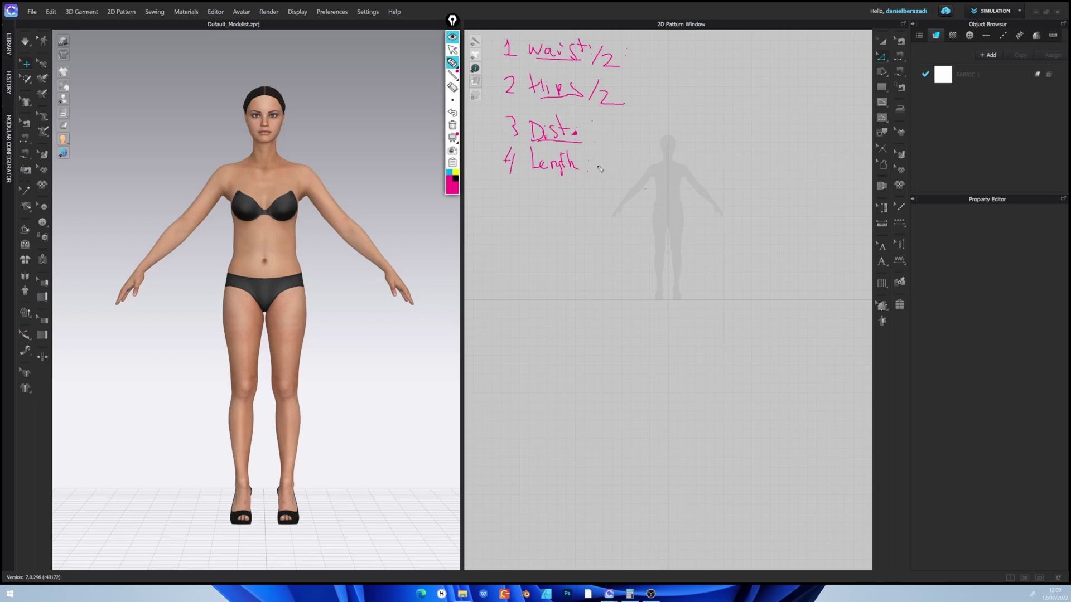
pyautogui.moveTo(604, 157); pyautogui.dragTo(602, 164)
pyautogui.moveTo(616, 158)
pyautogui.mouseDown()
pyautogui.moveTo(613, 167)
pyautogui.moveTo(616, 158)
pyautogui.mouseUp()
# Handwrite and underline "5 Dist" as the fifth item of the measurement list
pyautogui.moveTo(505, 191)
pyautogui.mouseDown()
pyautogui.moveTo(506, 206)
pyautogui.moveTo(519, 189)
pyautogui.mouseUp()
pyautogui.moveTo(531, 192)
pyautogui.mouseDown()
pyautogui.moveTo(532, 207)
pyautogui.moveTo(548, 210)
pyautogui.mouseUp()
pyautogui.moveTo(557, 193)
pyautogui.mouseDown()
pyautogui.moveTo(556, 212)
pyautogui.moveTo(564, 197)
pyautogui.mouseUp()
pyautogui.moveTo(531, 217); pyautogui.dragTo(557, 211)
# Sketch waist, hip and bust lines on the avatar, with vertical brackets beside it for the waist-to-hip distance and skirt length
pyautogui.moveTo(233, 255); pyautogui.dragTo(299, 256)
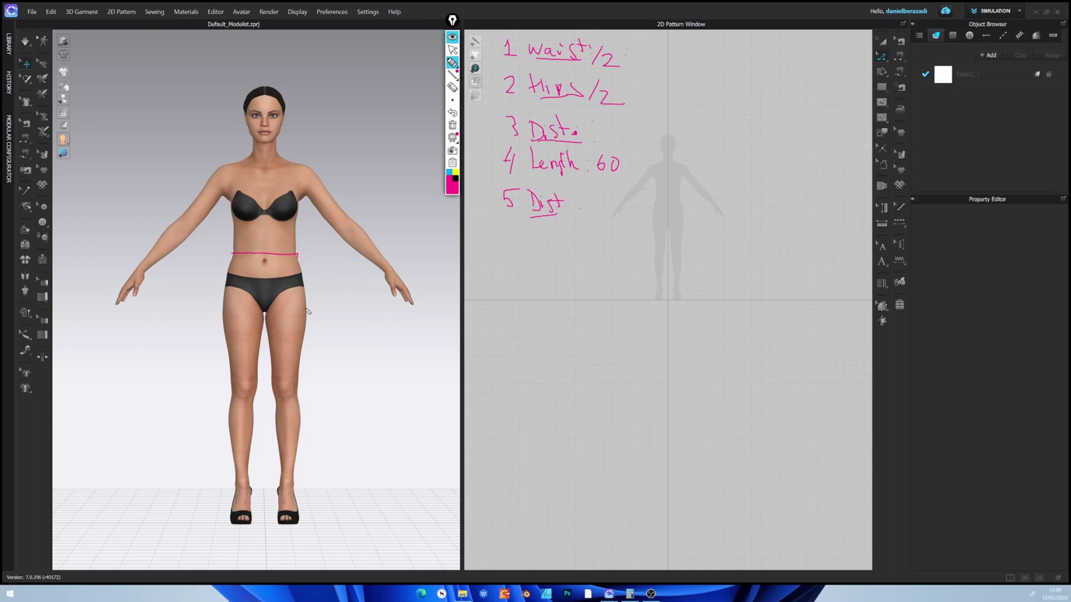
pyautogui.moveTo(225, 311); pyautogui.dragTo(302, 313)
pyautogui.moveTo(305, 254)
pyautogui.mouseDown()
pyautogui.moveTo(323, 255)
pyautogui.moveTo(319, 308)
pyautogui.mouseUp()
pyautogui.moveTo(346, 262)
pyautogui.mouseDown()
pyautogui.moveTo(356, 257)
pyautogui.moveTo(352, 364)
pyautogui.mouseUp()
pyautogui.moveTo(355, 312); pyautogui.dragTo(363, 412)
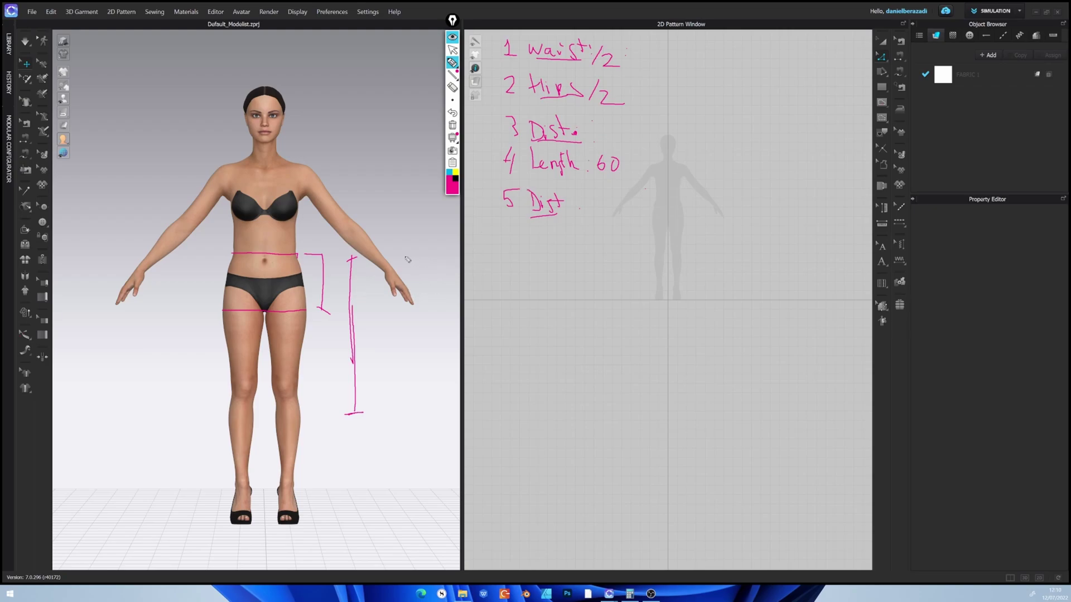
pyautogui.moveTo(238, 207); pyautogui.dragTo(298, 210)
# Erase all pen marks around the avatar and leave annotation mode
pyautogui.click(452, 87)
pyautogui.moveTo(274, 204)
pyautogui.mouseDown()
pyautogui.moveTo(267, 314)
pyautogui.moveTo(293, 245)
pyautogui.moveTo(324, 314)
pyautogui.moveTo(351, 260)
pyautogui.moveTo(352, 420)
pyautogui.mouseUp()
pyautogui.moveTo(275, 182); pyautogui.dragTo(250, 212)
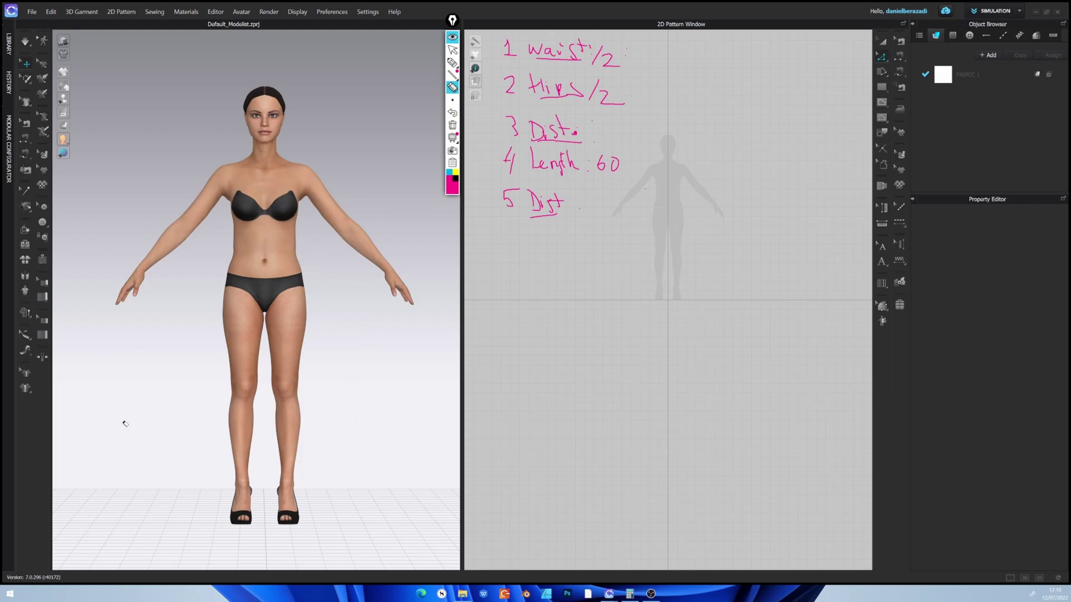
pyautogui.click(452, 50)
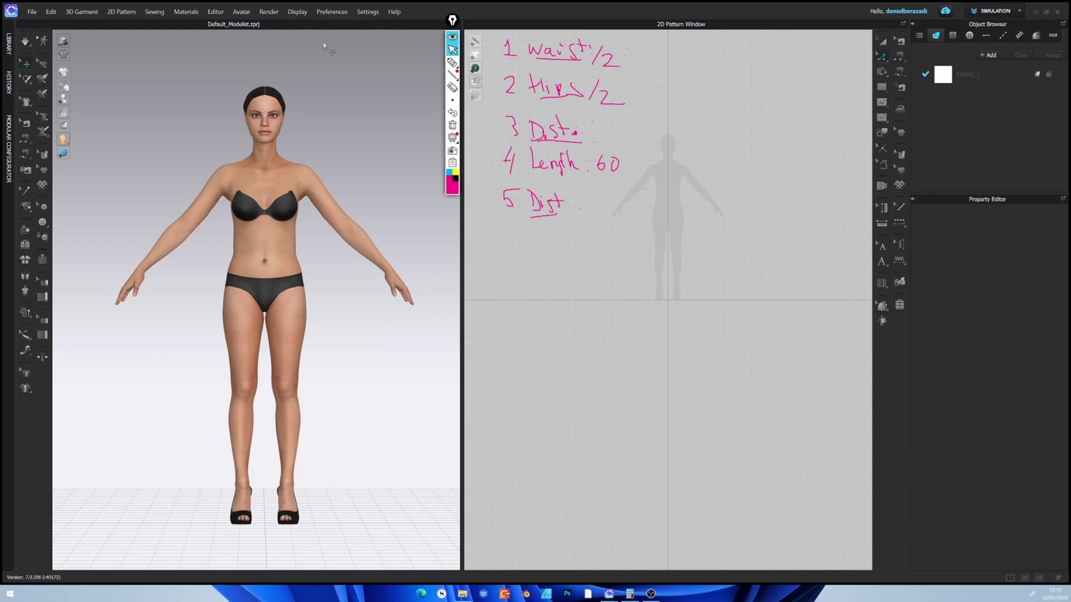
# Measure the avatar's waist circumference with Basic Circumference Measure (Avatar)
pyautogui.click(25, 350)
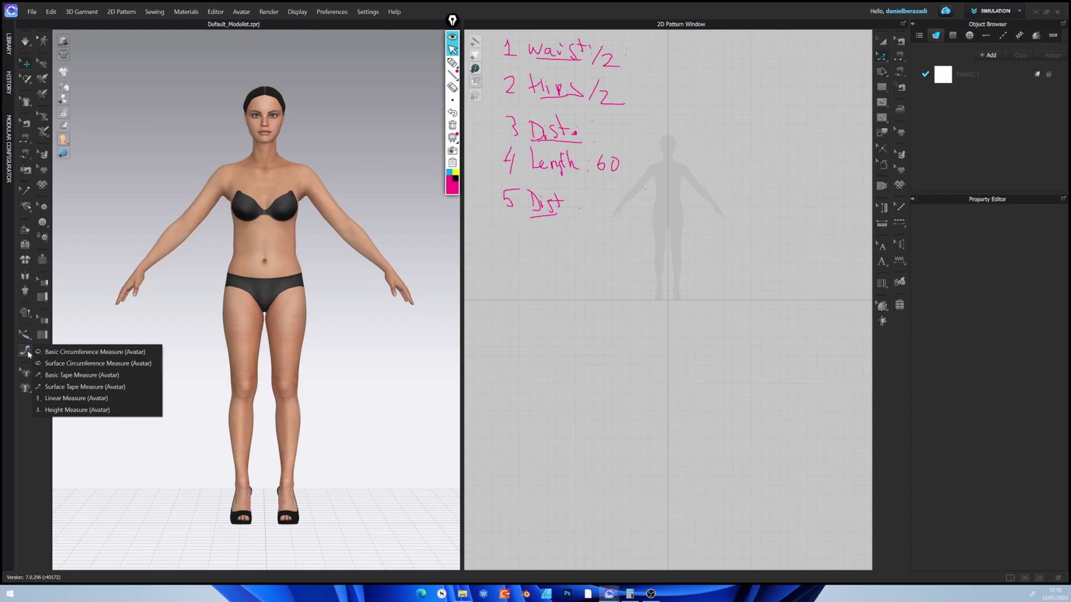
pyautogui.click(85, 352)
pyautogui.scroll(3, 281, 248)
pyautogui.moveTo(286, 270); pyautogui.dragTo(310, 276, button='right')
pyautogui.scroll(3, 282, 277)
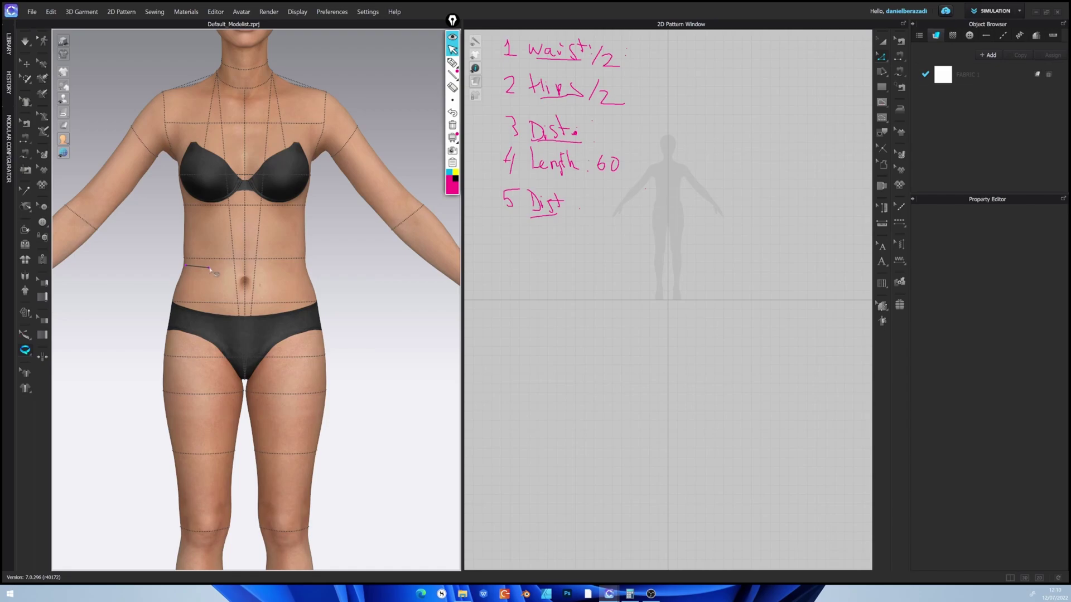
pyautogui.click(210, 269)
pyautogui.click(285, 268)
pyautogui.moveTo(316, 278); pyautogui.dragTo(280, 287, button='right')
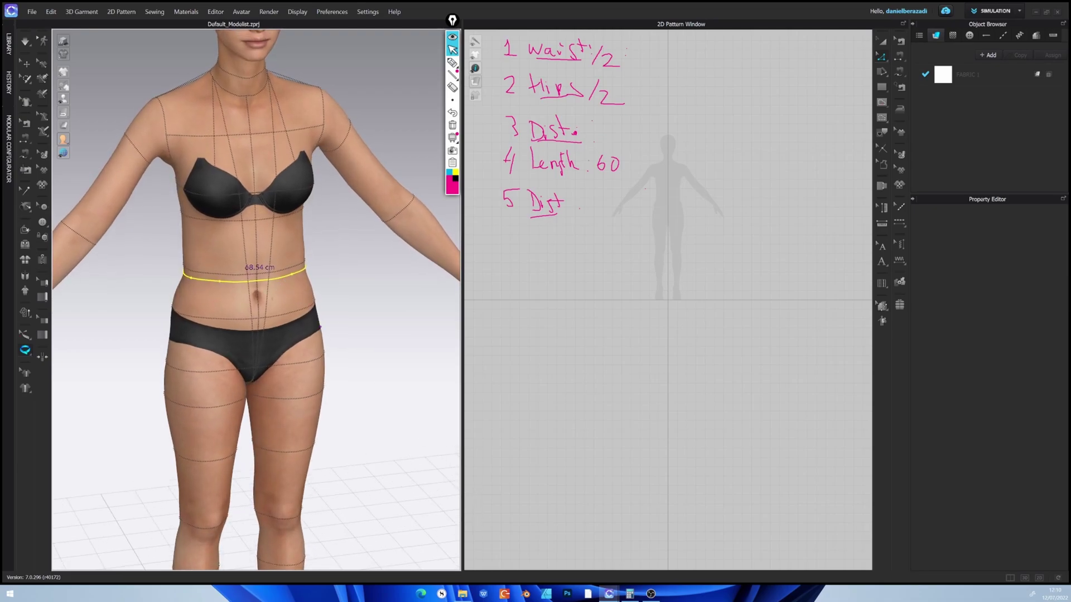
# Switch to Calculator and divide the waist circumference of 68.54 by 2
pyautogui.click(629, 594)
pyautogui.moveTo(830, 169); pyautogui.dragTo(741, 163)
pyautogui.click(789, 307)
pyautogui.click(760, 291)
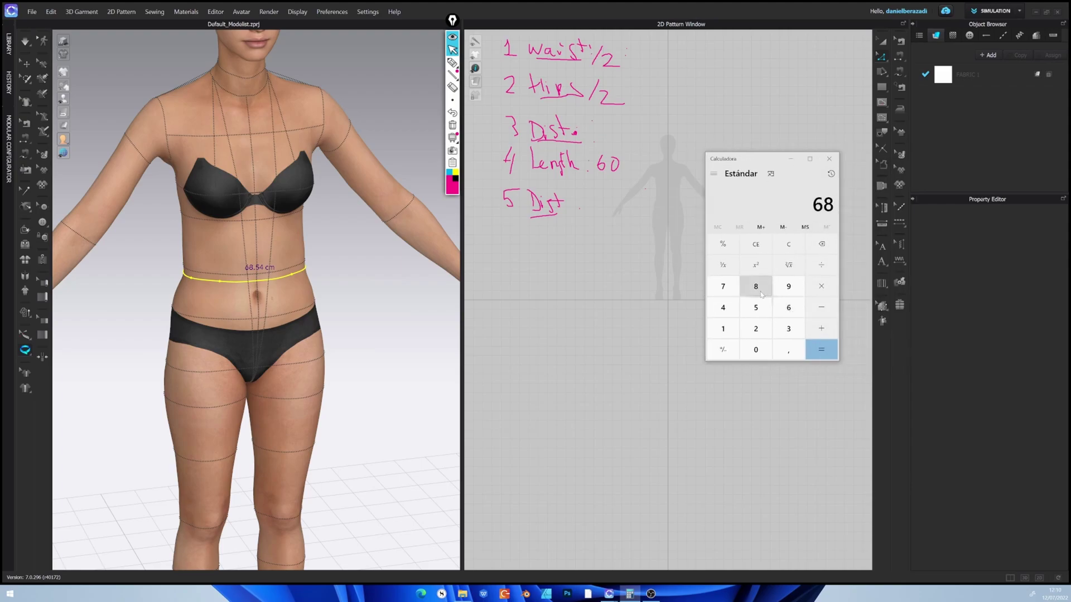
pyautogui.click(789, 352)
pyautogui.click(756, 307)
pyautogui.click(723, 307)
pyautogui.click(821, 265)
pyautogui.click(756, 329)
pyautogui.click(821, 349)
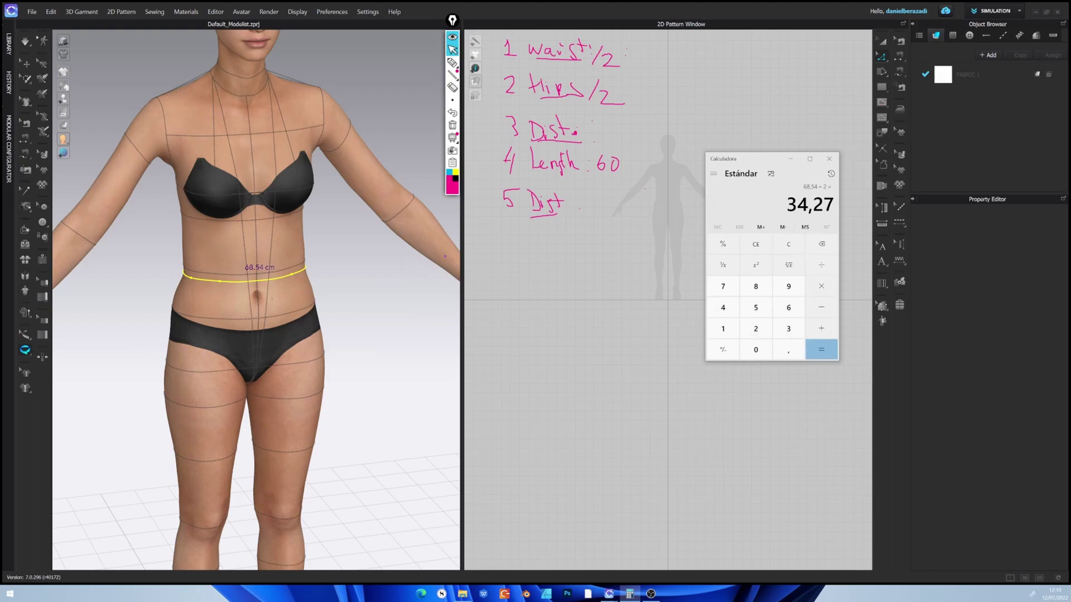
# Handwrite 34.27 beside the "Waist/2" note and leave annotation mode
pyautogui.click(452, 62)
pyautogui.moveTo(637, 46)
pyautogui.mouseDown()
pyautogui.moveTo(637, 60)
pyautogui.moveTo(686, 66)
pyautogui.mouseUp()
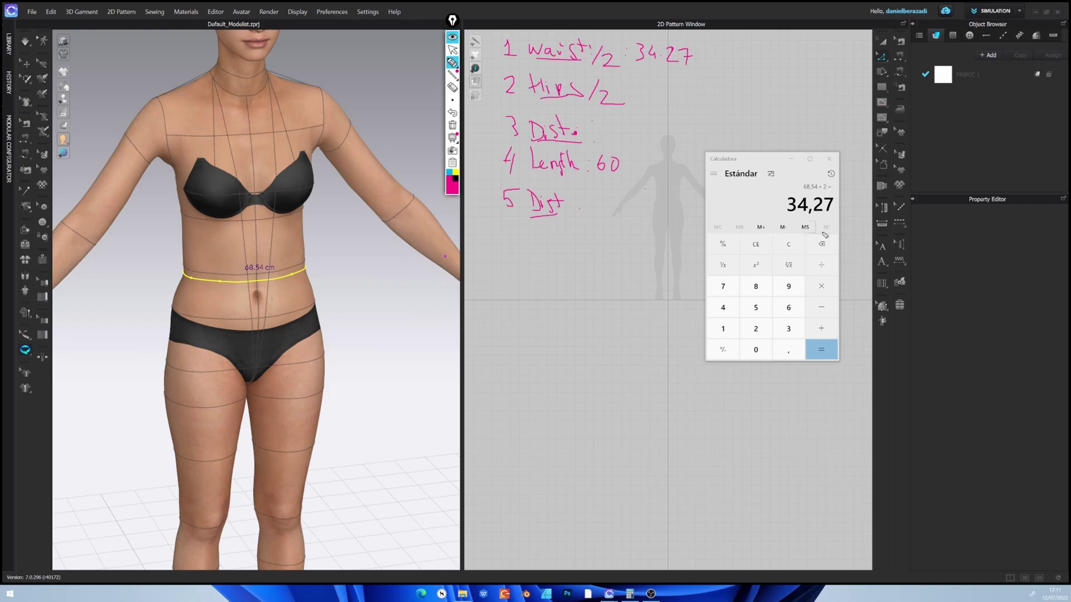
pyautogui.click(452, 50)
# Measure the avatar's circumference around the fullest part of the hips
pyautogui.moveTo(96, 343); pyautogui.dragTo(299, 360, button='right')
pyautogui.moveTo(196, 363); pyautogui.dragTo(342, 413, button='right')
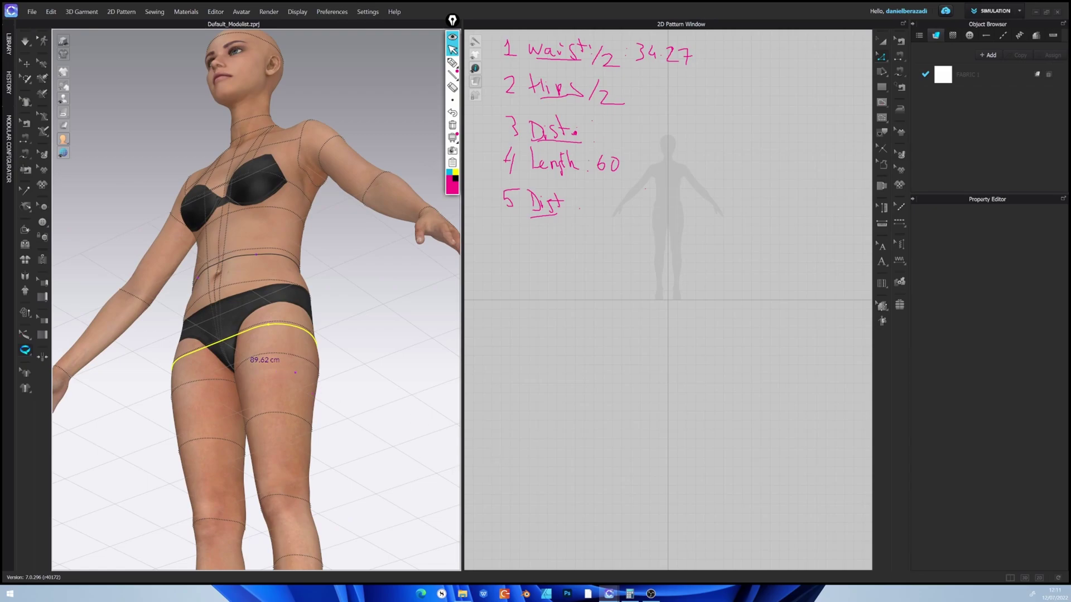
# Switch to Calculator and divide the hip circumference of 89.62 by 2
pyautogui.click(629, 593)
pyautogui.click(787, 250)
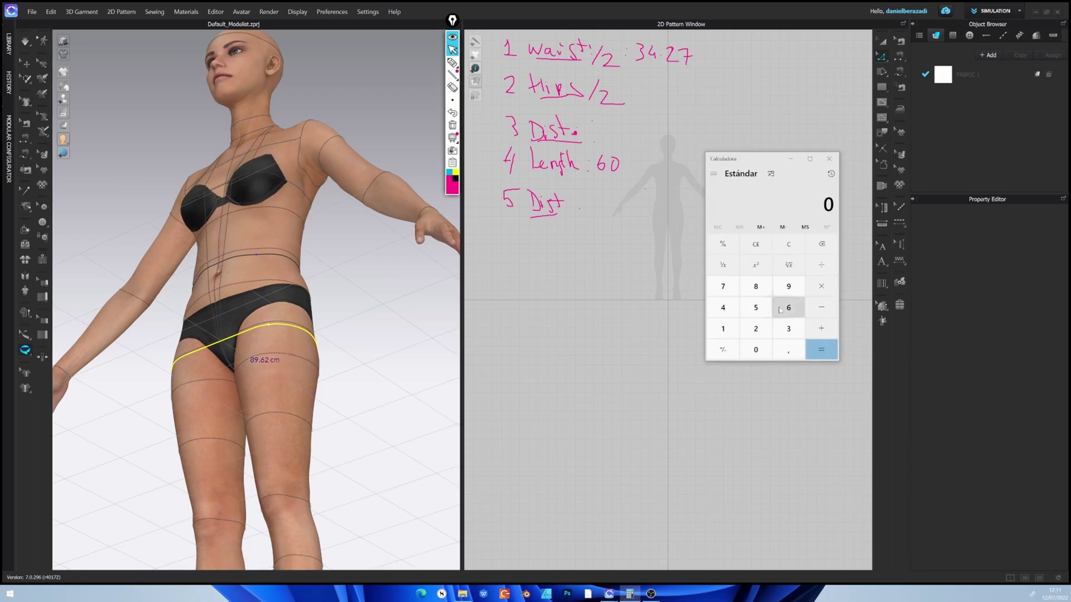
pyautogui.click(755, 286)
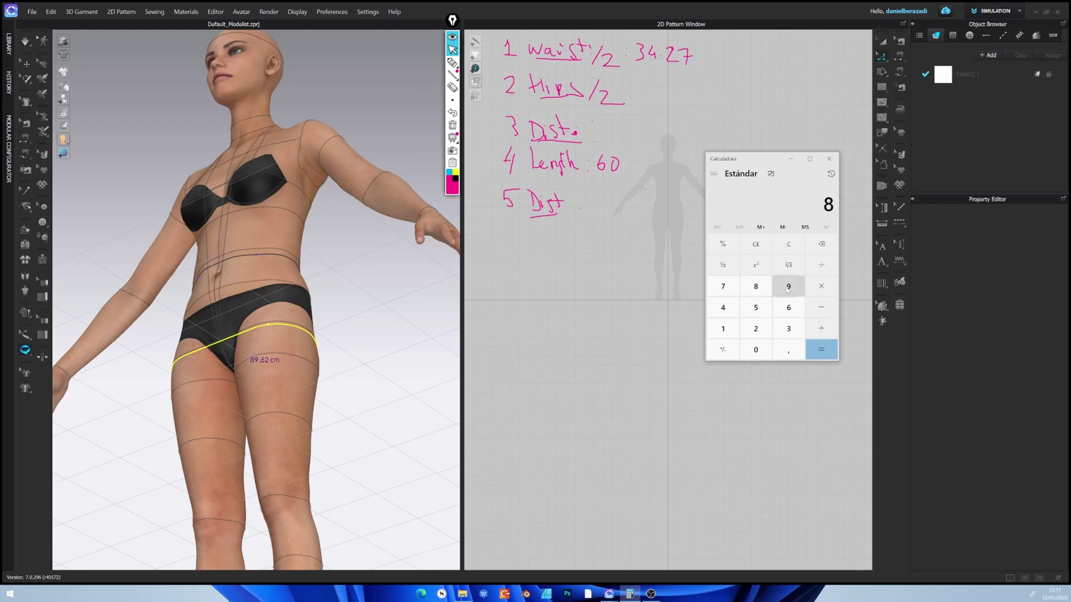
pyautogui.click(788, 286)
pyautogui.click(788, 350)
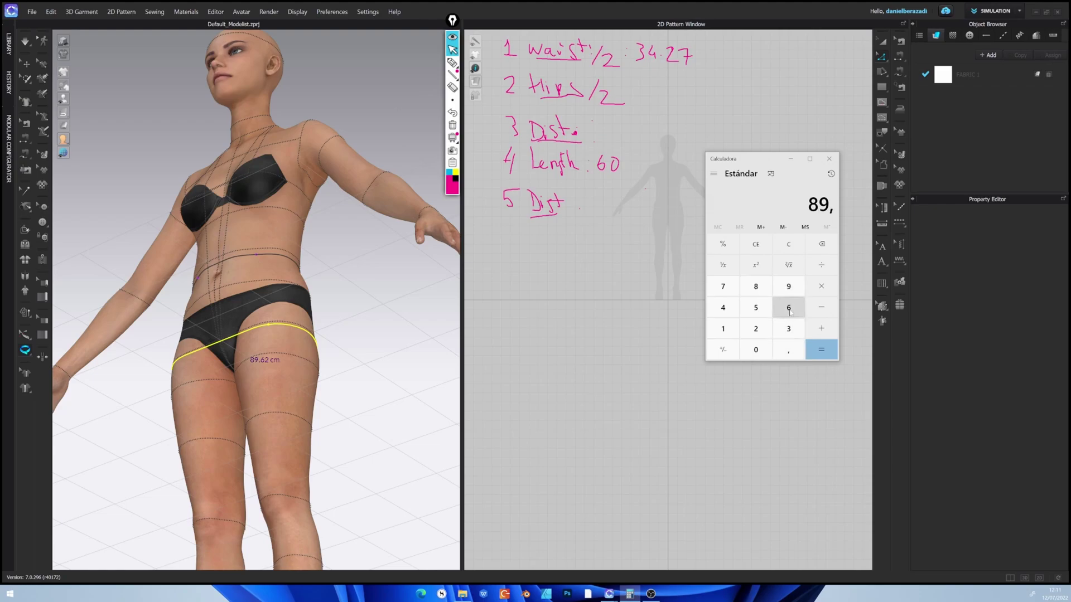
pyautogui.click(789, 310)
pyautogui.click(754, 329)
pyautogui.click(821, 265)
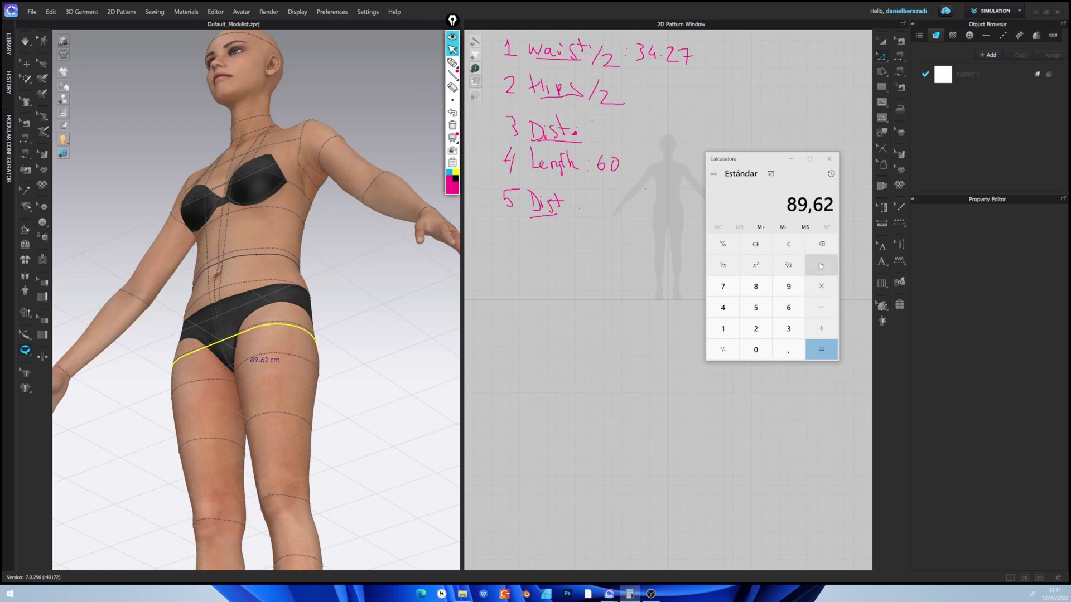
pyautogui.click(753, 330)
pyautogui.click(821, 349)
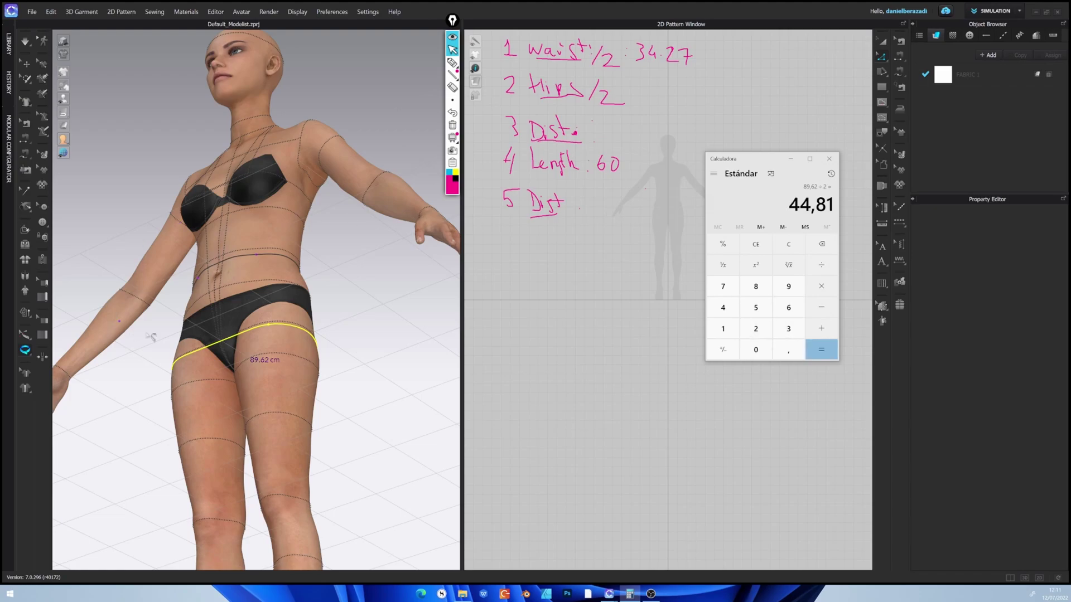
# Handwrite 44,81 beside the "Hips/2" note and leave annotation mode
pyautogui.click(452, 62)
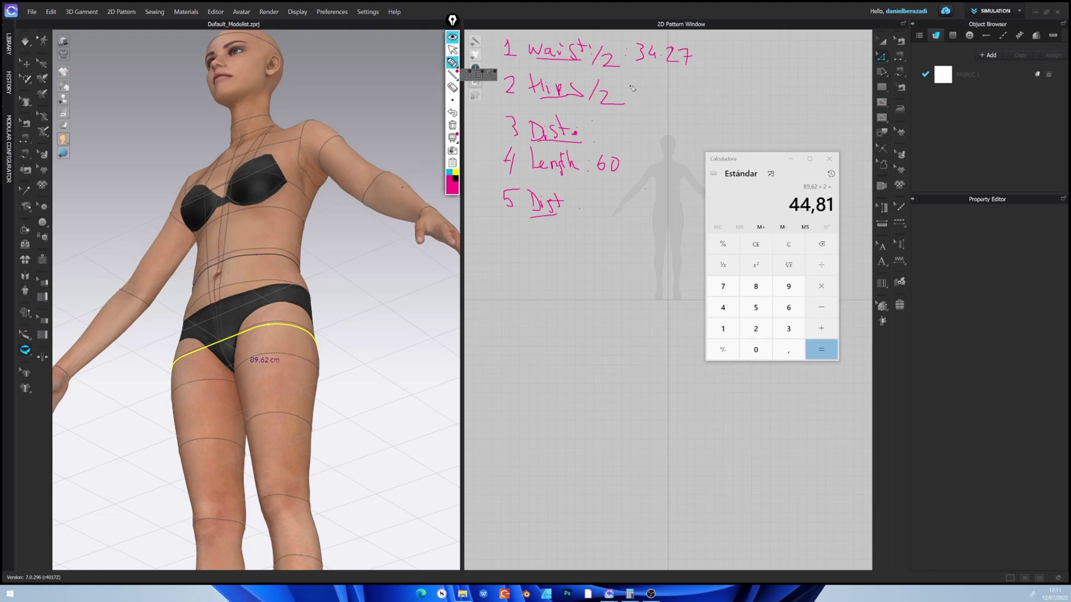
pyautogui.moveTo(643, 78); pyautogui.dragTo(651, 92)
pyautogui.moveTo(658, 85)
pyautogui.mouseDown()
pyautogui.moveTo(662, 98)
pyautogui.moveTo(686, 85)
pyautogui.moveTo(695, 107)
pyautogui.mouseUp()
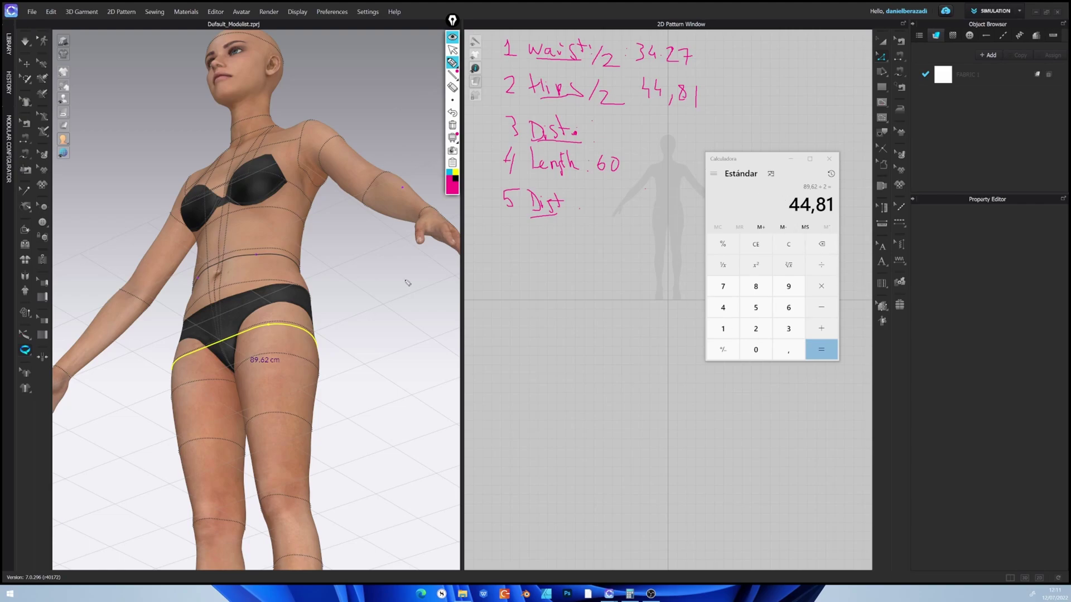
pyautogui.click(453, 50)
# Activate Linear Measure (Avatar) and show the avatar from the front
pyautogui.moveTo(301, 223)
pyautogui.mouseDown(button='right')
pyautogui.moveTo(234, 272)
pyautogui.moveTo(286, 270)
pyautogui.mouseUp(button='right')
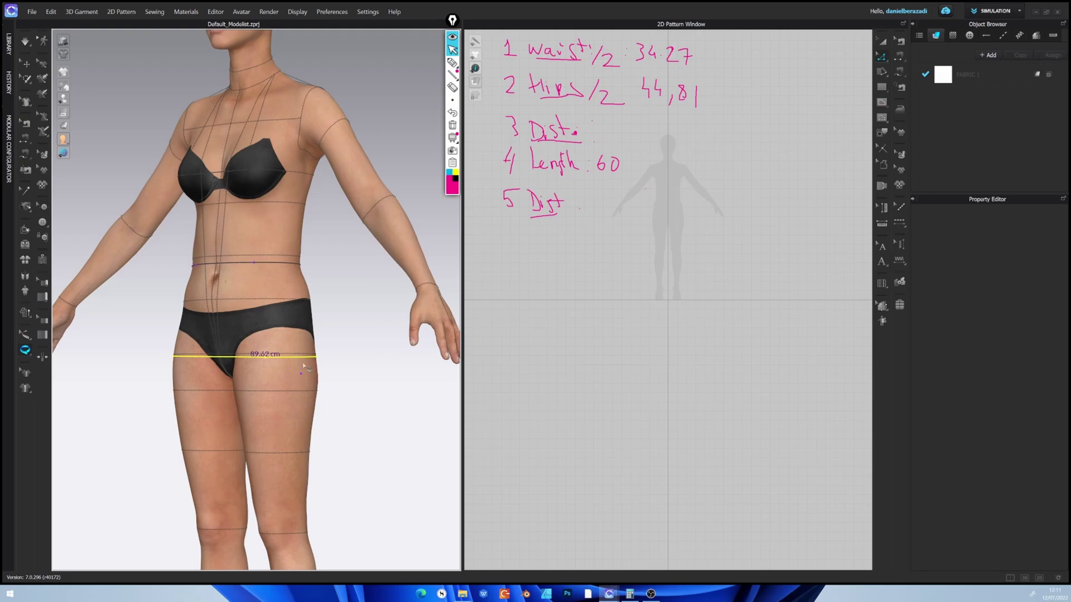
pyautogui.click(25, 350)
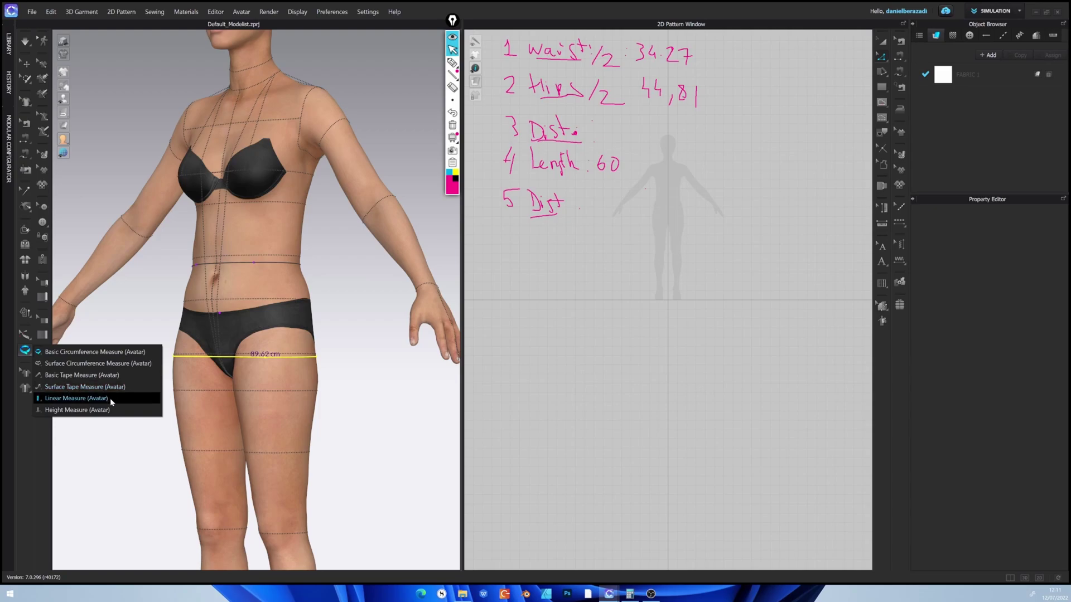
pyautogui.click(78, 398)
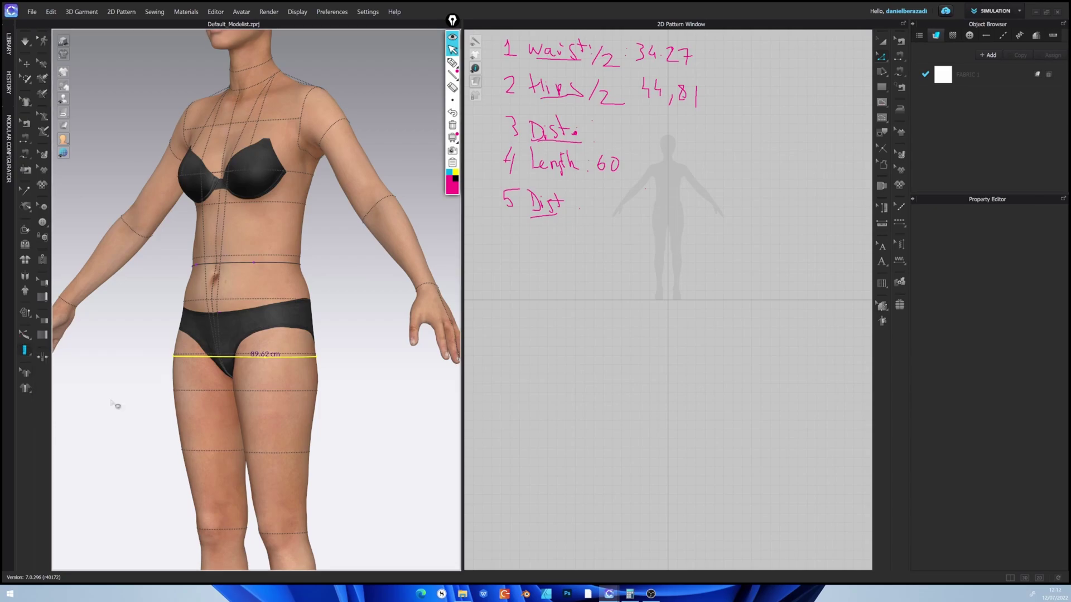
pyautogui.press('2')
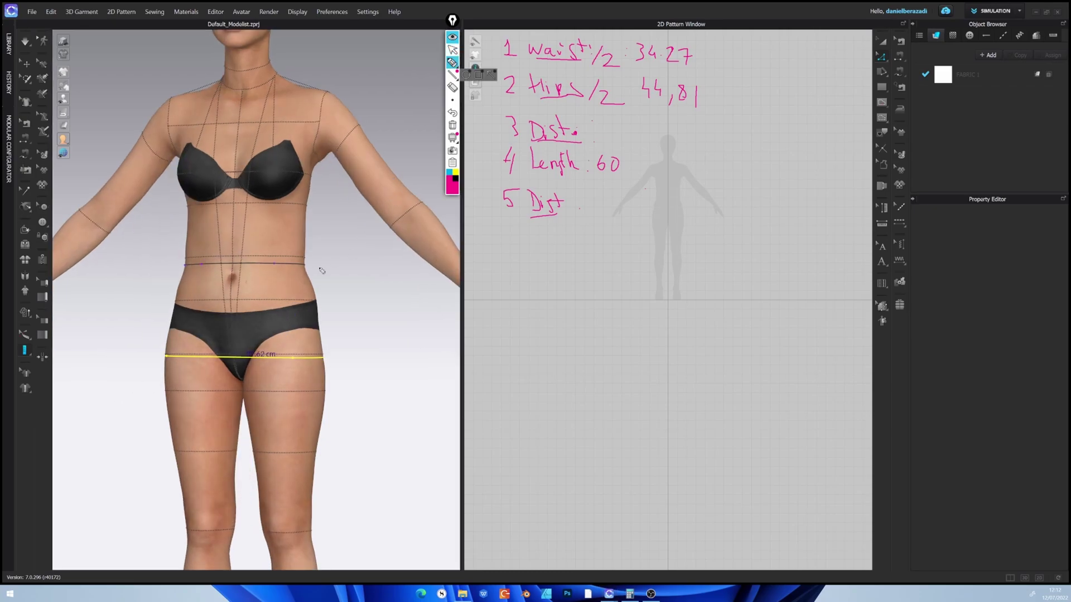
# Sketch a vertical bracket beside the avatar from the waist line to the hip line, and erase it
pyautogui.moveTo(333, 263); pyautogui.dragTo(336, 357)
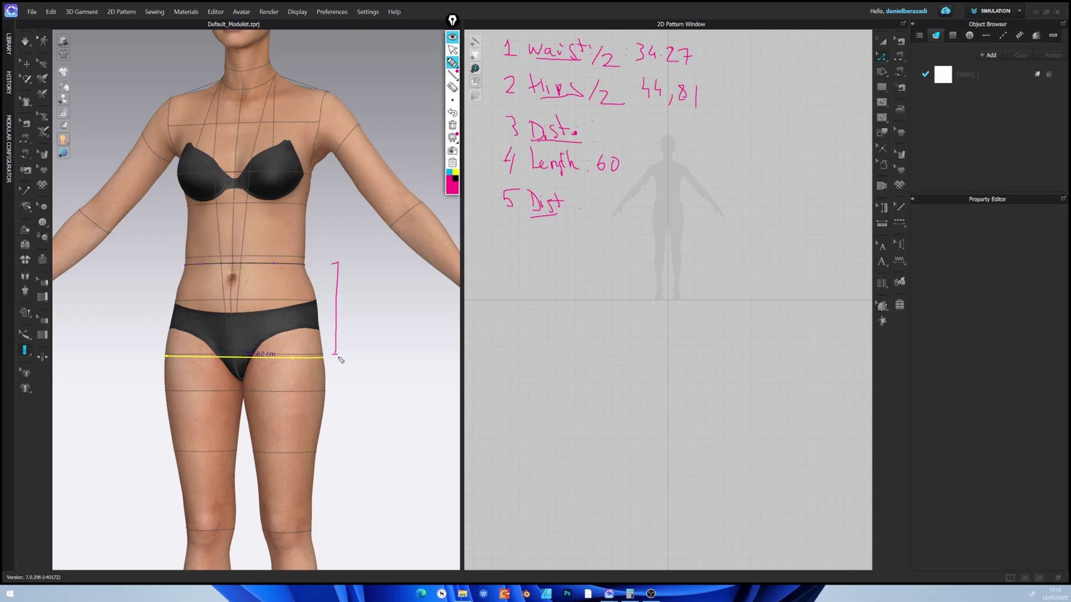
pyautogui.click(452, 49)
pyautogui.click(452, 87)
pyautogui.moveTo(341, 310); pyautogui.dragTo(338, 332)
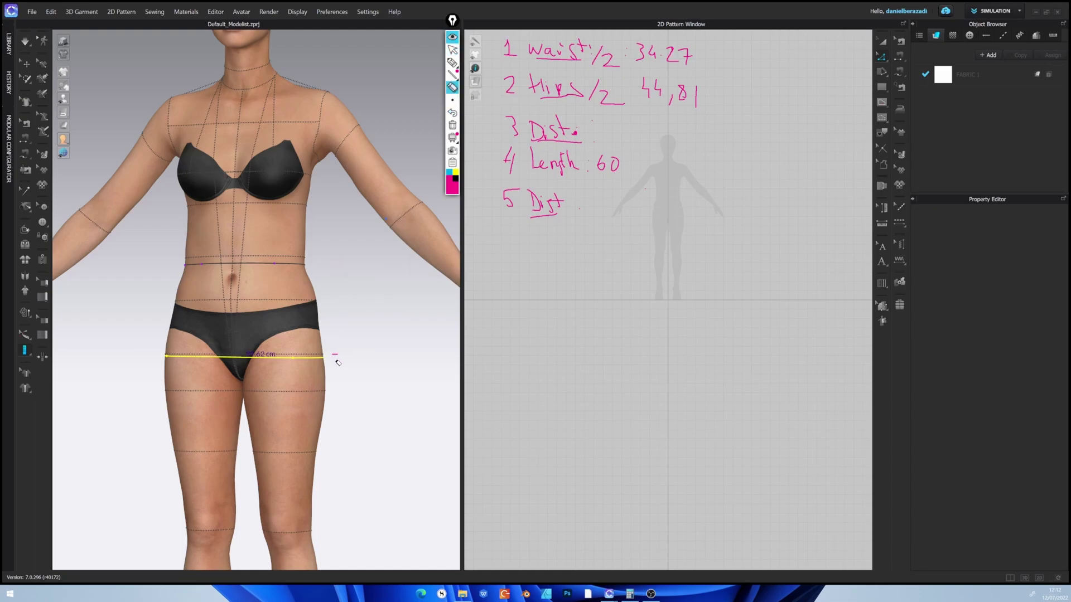
pyautogui.click(453, 50)
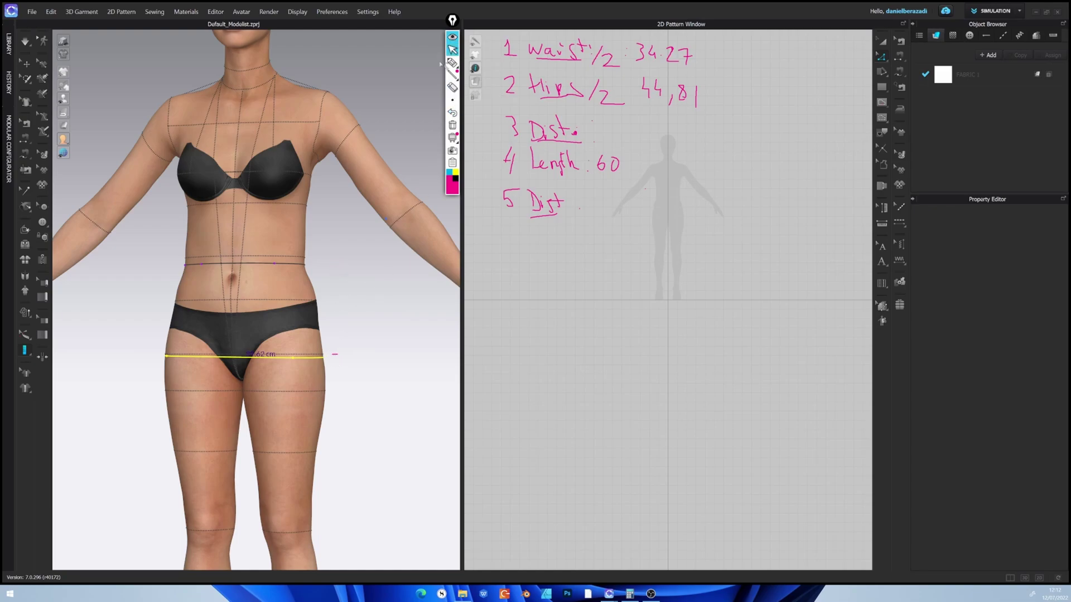
# Activate Surface Tape Measure (Avatar) and turn the avatar to show its side
pyautogui.click(25, 351)
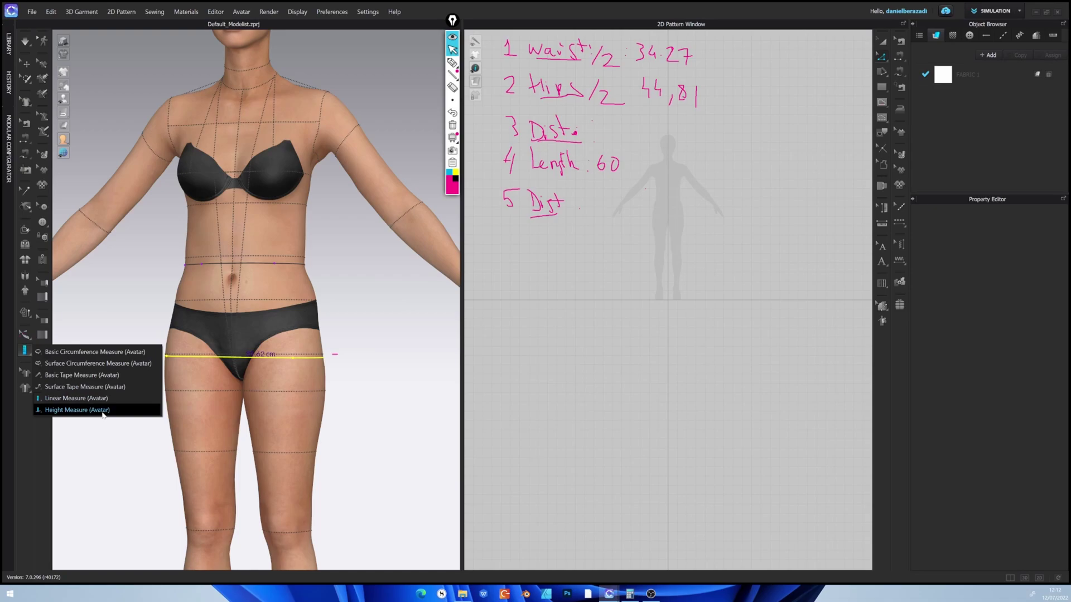
pyautogui.click(91, 388)
pyautogui.moveTo(343, 271); pyautogui.dragTo(245, 256, button='right')
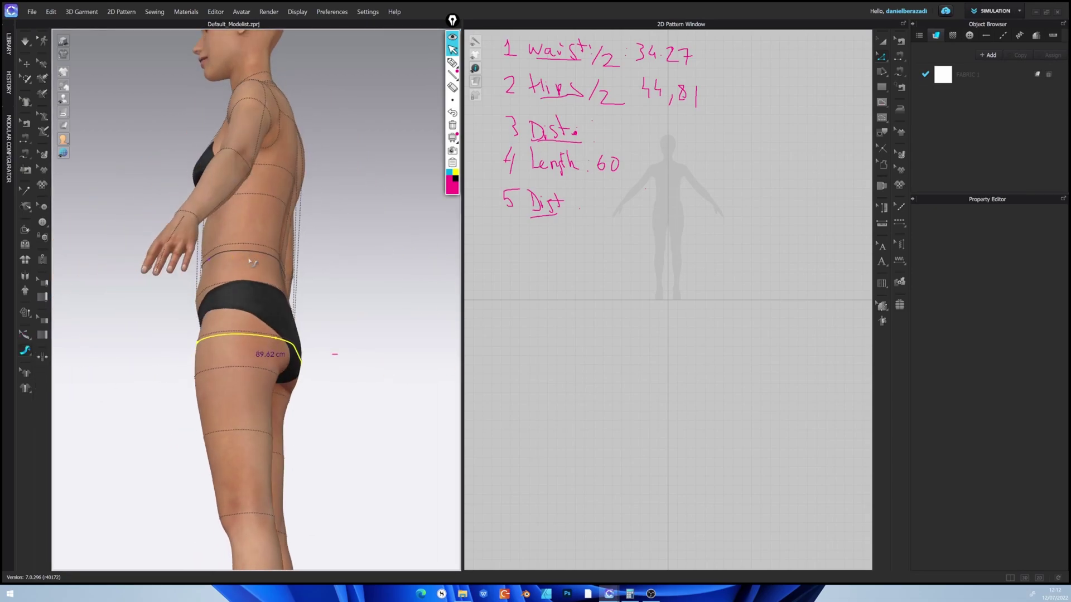
# Try to measure the surface distance from the waist line to the hip line along the avatar's side
pyautogui.click(237, 252)
pyautogui.moveTo(233, 344); pyautogui.dragTo(270, 393, button='right')
pyautogui.doubleClick(282, 354)
pyautogui.scroll(4, 292, 411)
pyautogui.scroll(5, 295, 412)
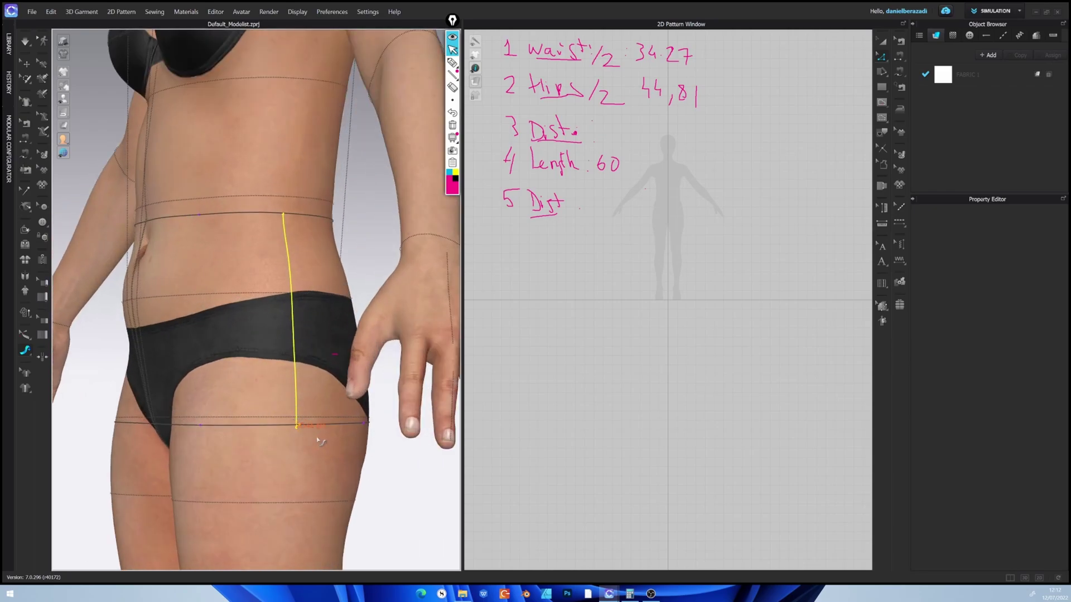
pyautogui.press('Delete')
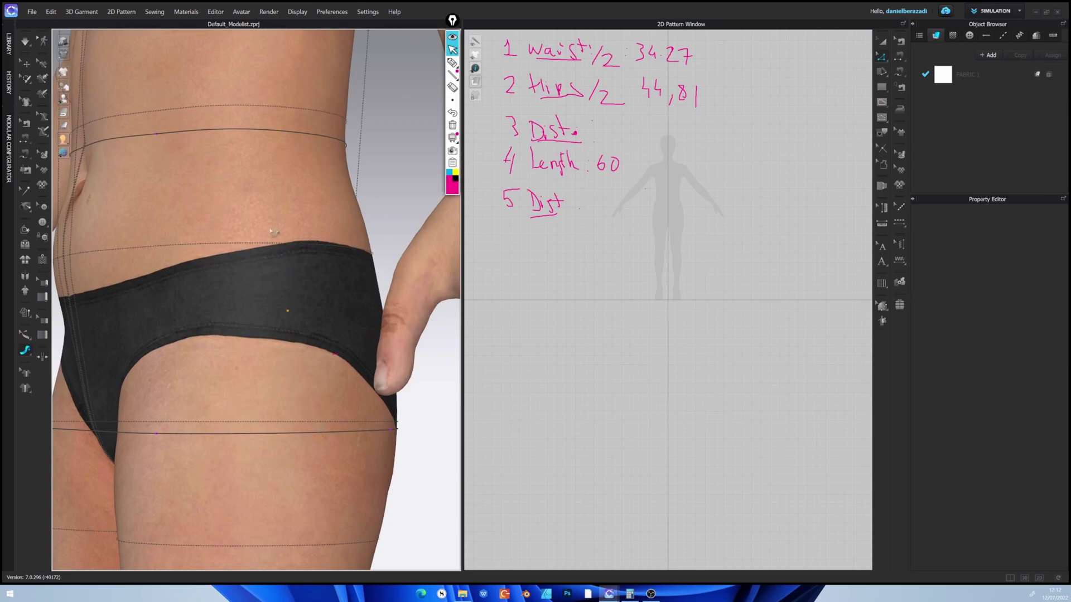
# Measure the surface distance along the avatar's side from the waist circumference line to the hip circumference line
pyautogui.click(285, 132)
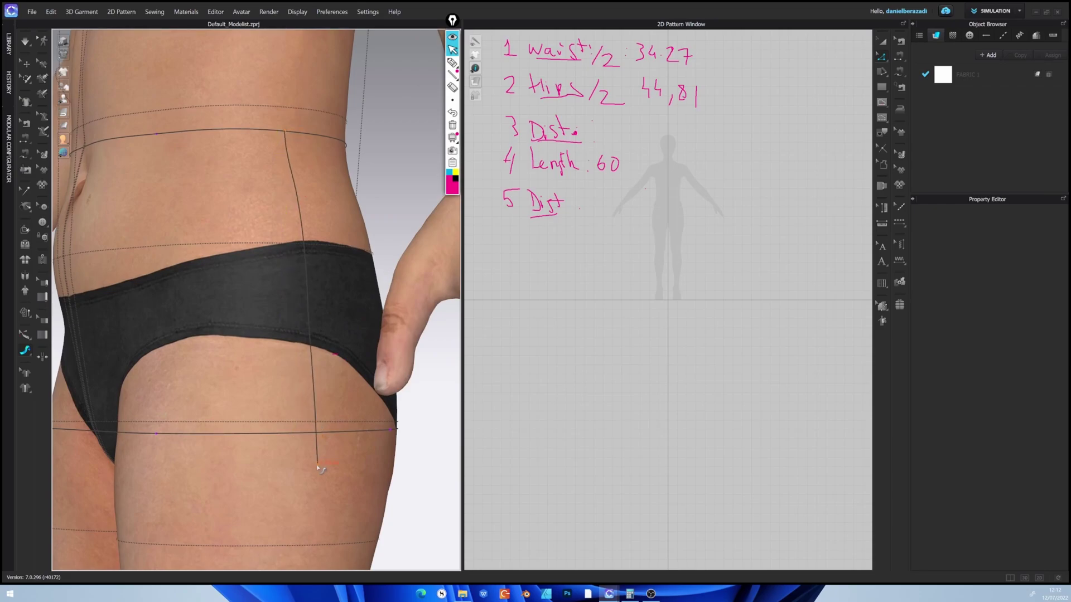
pyautogui.doubleClick(307, 433)
pyautogui.scroll(-4, 307, 437)
pyautogui.moveTo(301, 444); pyautogui.dragTo(332, 450, button='right')
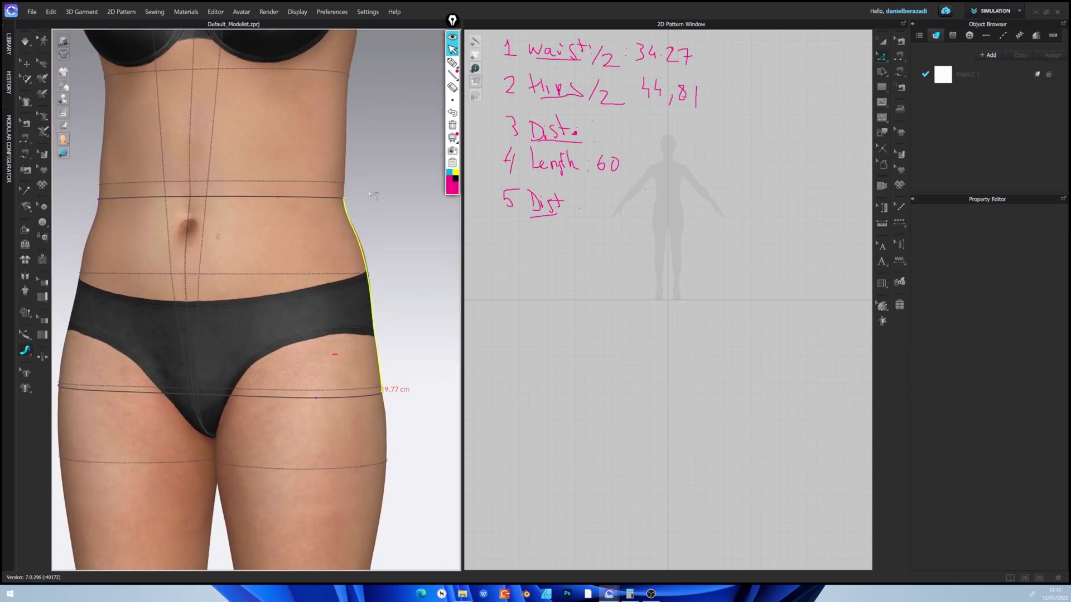
# Handwrite 19.77 beside the third note, "Dist.", and leave annotation mode
pyautogui.click(452, 62)
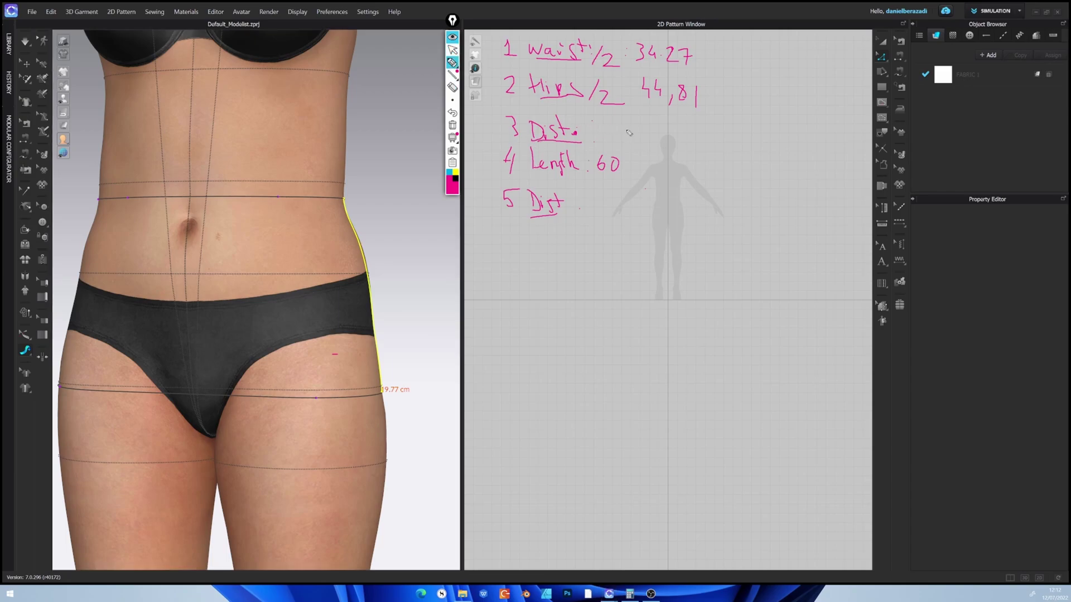
pyautogui.moveTo(622, 128)
pyautogui.mouseDown()
pyautogui.moveTo(623, 140)
pyautogui.moveTo(681, 141)
pyautogui.mouseUp()
pyautogui.click(453, 50)
pyautogui.click(24, 334)
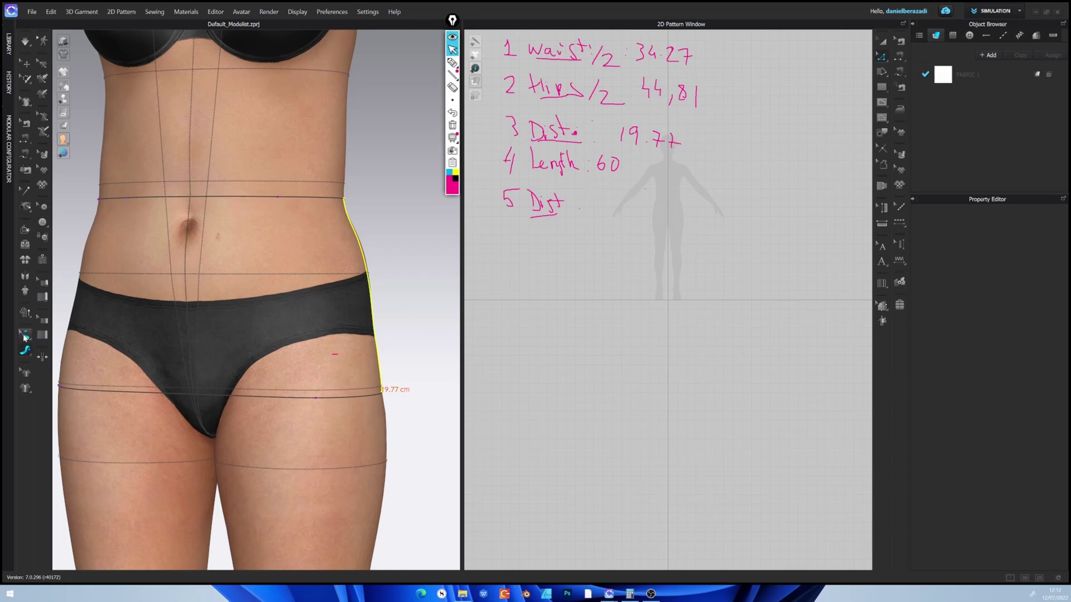
pyautogui.moveTo(244, 140); pyautogui.dragTo(239, 315, button='middle')
pyautogui.press('2')
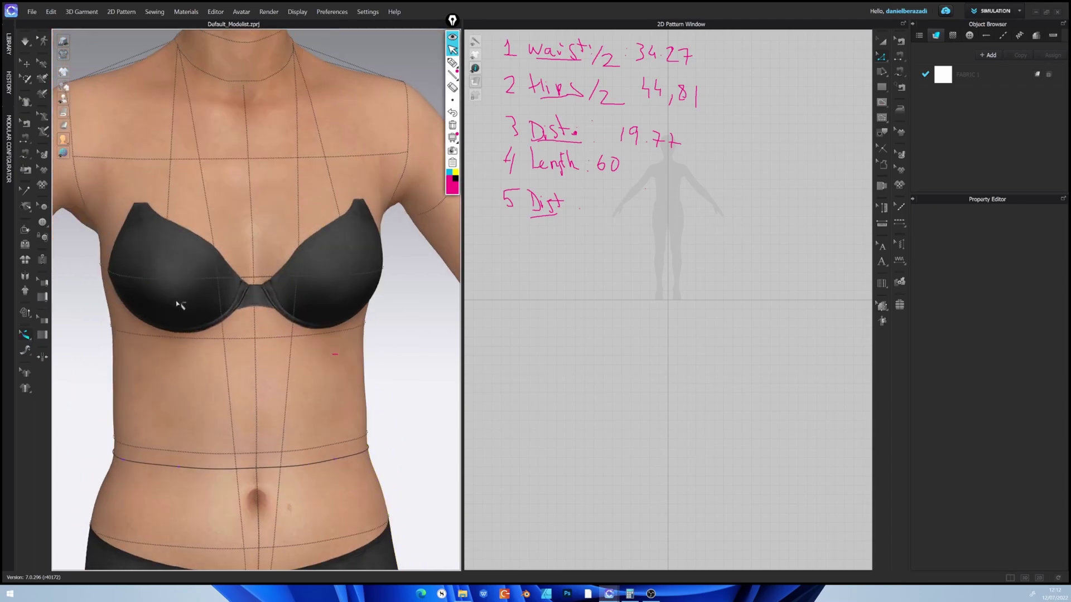
pyautogui.scroll(-1, 176, 302)
pyautogui.moveTo(176, 303); pyautogui.dragTo(151, 295, button='right')
pyautogui.click(35, 357)
pyautogui.click(153, 253)
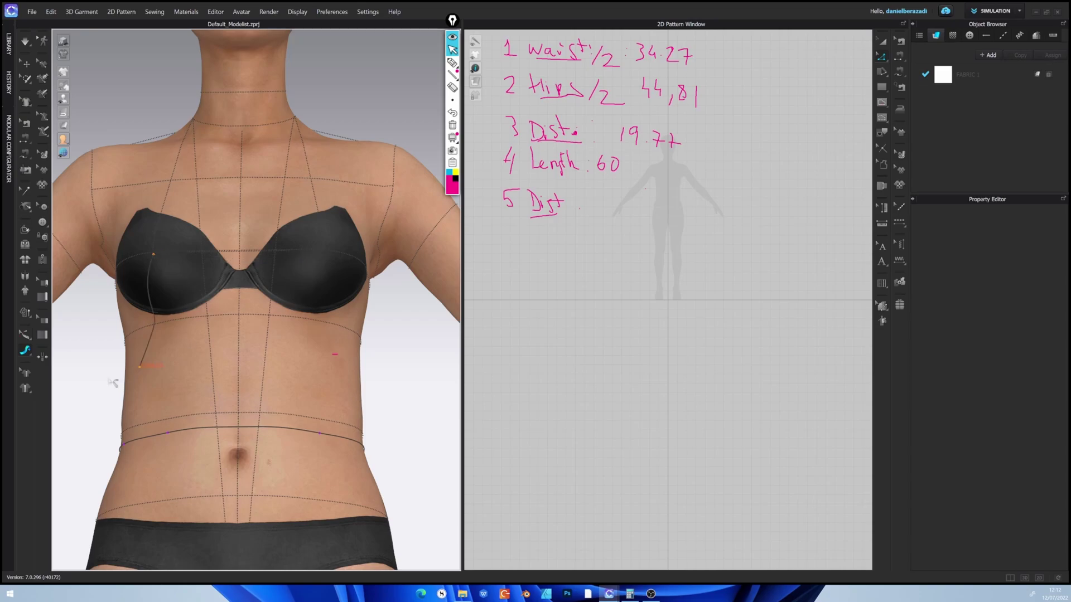
# Measure the straight distance between the two bust points with Linear Measure (Avatar)
pyautogui.click(26, 354)
pyautogui.click(73, 398)
pyautogui.click(153, 251)
pyautogui.click(328, 250)
pyautogui.moveTo(306, 299); pyautogui.dragTo(285, 307, button='right')
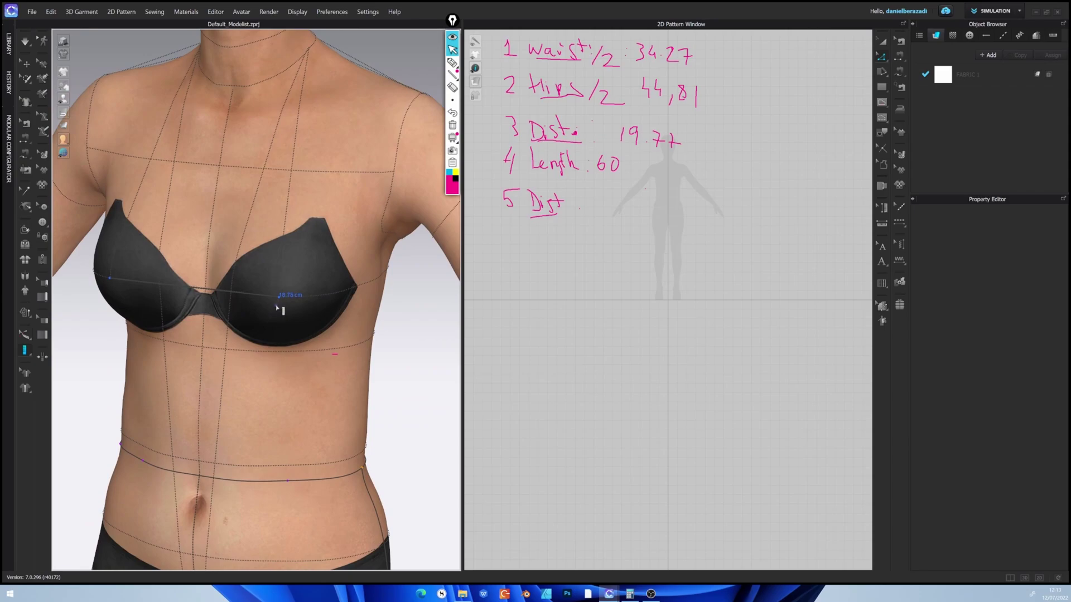
pyautogui.click(279, 299)
pyautogui.moveTo(296, 359); pyautogui.dragTo(312, 346, button='right')
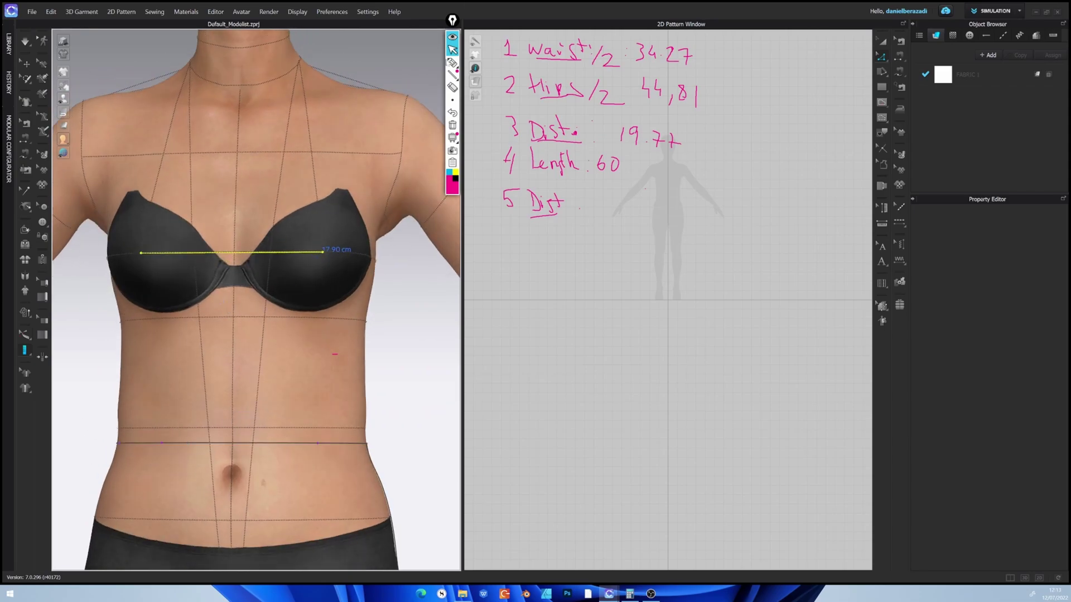
# Handwrite 17,9 beside the fifth note, "Dist", and leave annotation mode
pyautogui.click(451, 63)
pyautogui.moveTo(589, 193)
pyautogui.mouseDown()
pyautogui.moveTo(588, 212)
pyautogui.moveTo(619, 213)
pyautogui.moveTo(588, 207)
pyautogui.mouseUp()
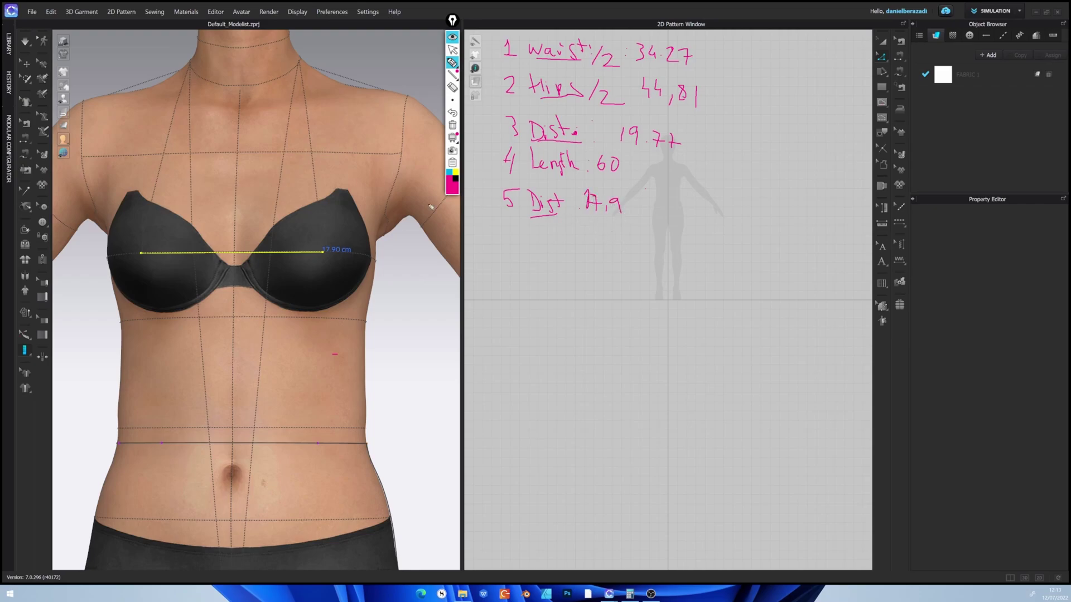
pyautogui.click(451, 51)
# Return to the 3D select/move tool to hide the avatar's measurement lines, and erase the leftover dash beside the avatar
pyautogui.scroll(-4, 311, 315)
pyautogui.click(22, 70)
pyautogui.moveTo(280, 347); pyautogui.dragTo(274, 307, button='middle')
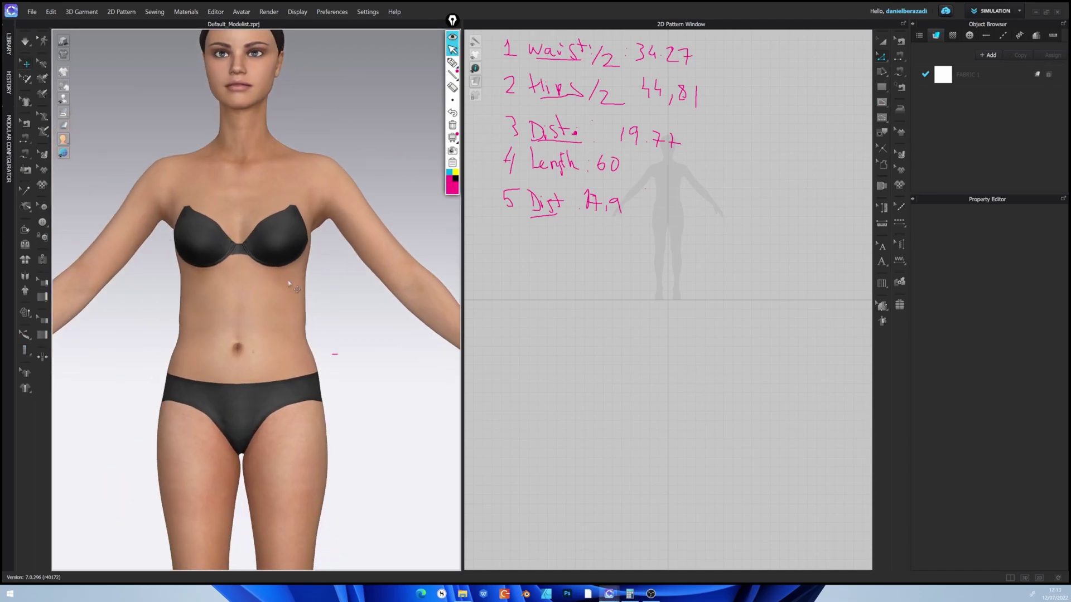
pyautogui.click(25, 333)
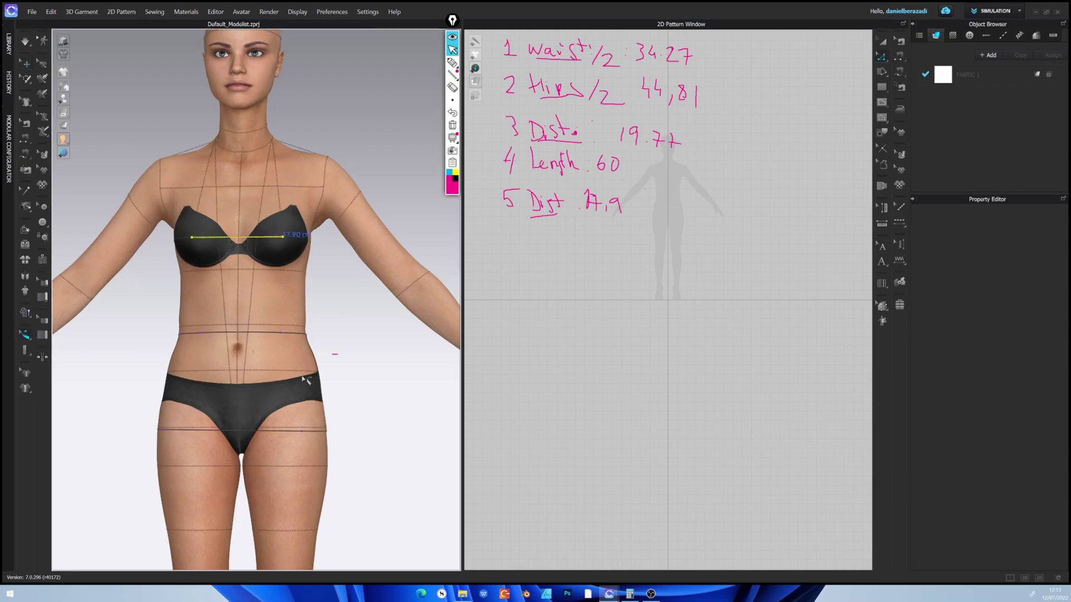
pyautogui.click(26, 63)
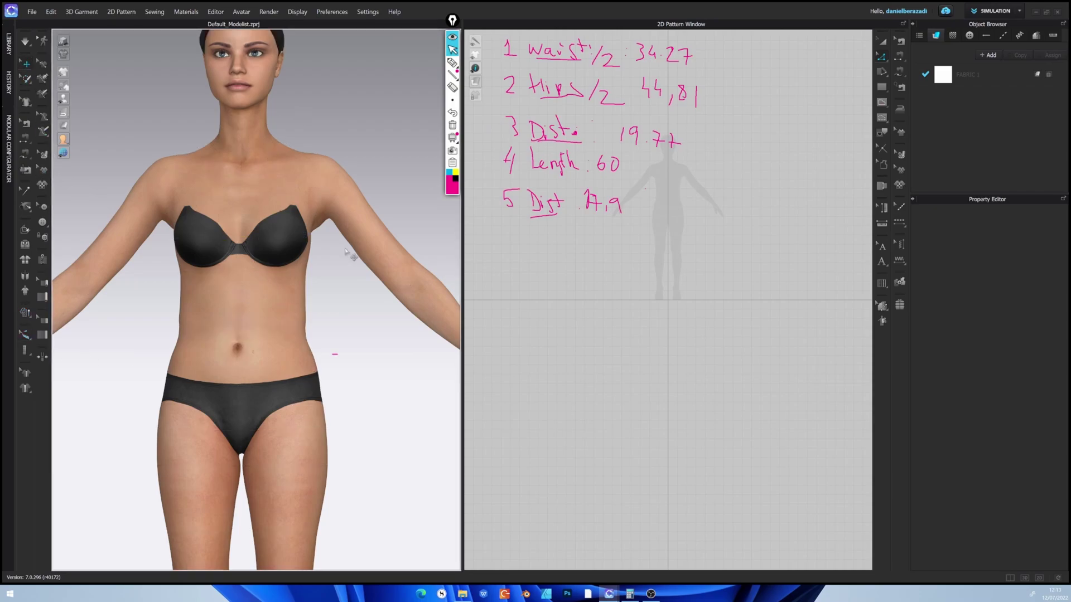
pyautogui.scroll(3, 351, 252)
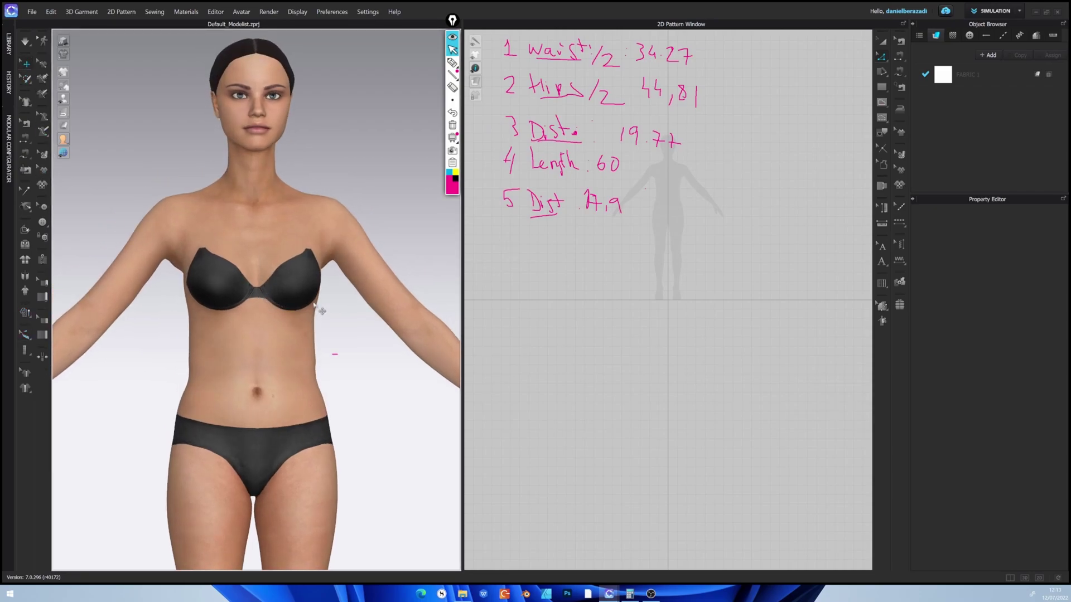
pyautogui.click(453, 88)
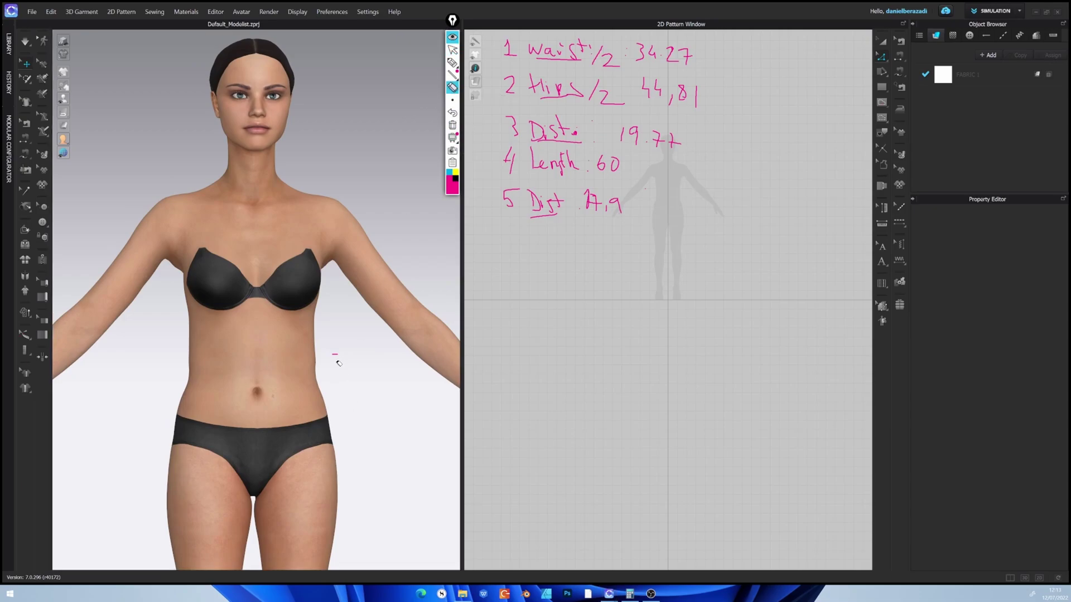
pyautogui.click(452, 49)
# Create a rectangle pattern 44,81 cm wide and 60 cm high over the avatar silhouette's legs in the 2D window
pyautogui.scroll(-3, 652, 289)
pyautogui.scroll(5, 656, 290)
pyautogui.moveTo(753, 306); pyautogui.dragTo(788, 308, button='middle')
pyautogui.click(884, 87)
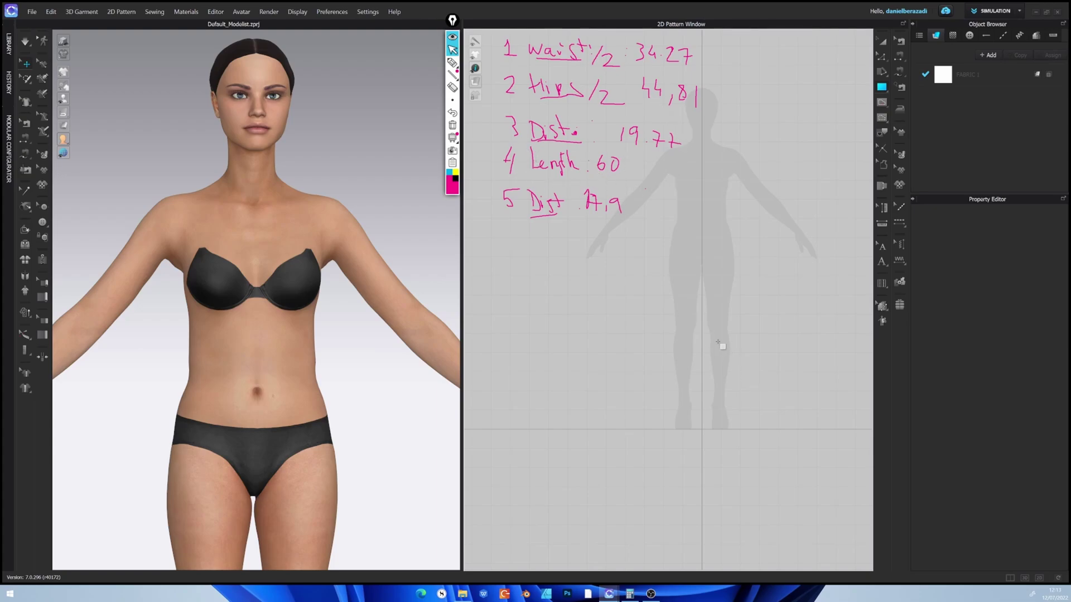
pyautogui.click(718, 342)
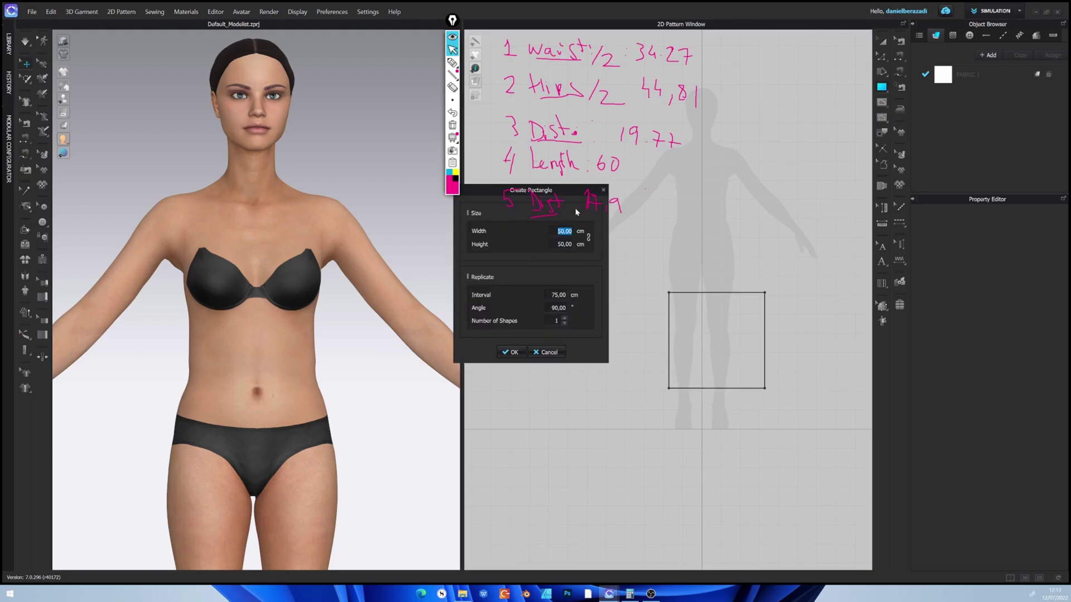
pyautogui.write('44')
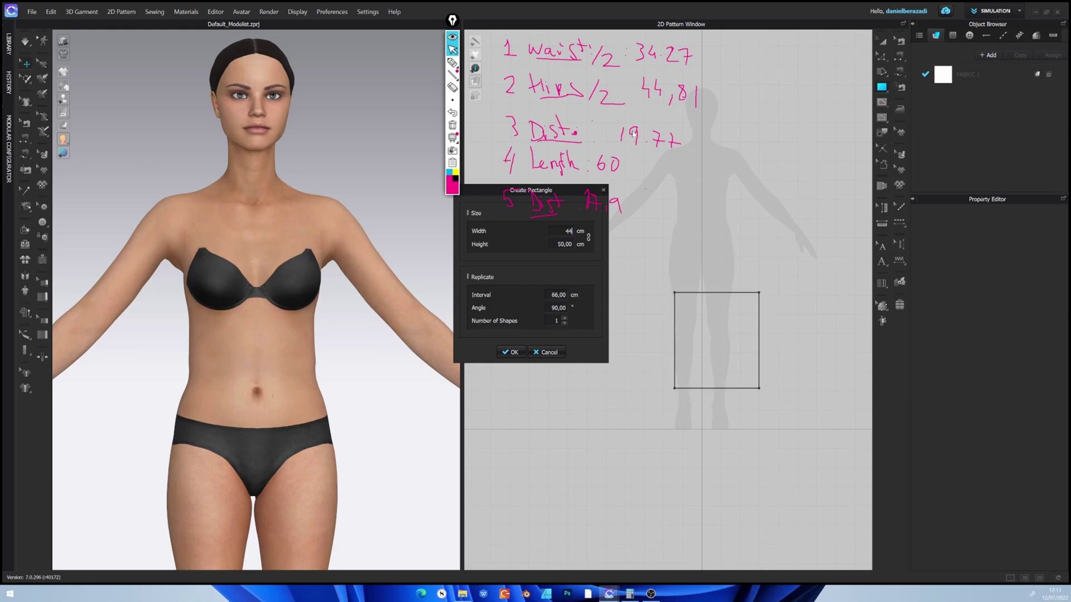
pyautogui.write(',81')
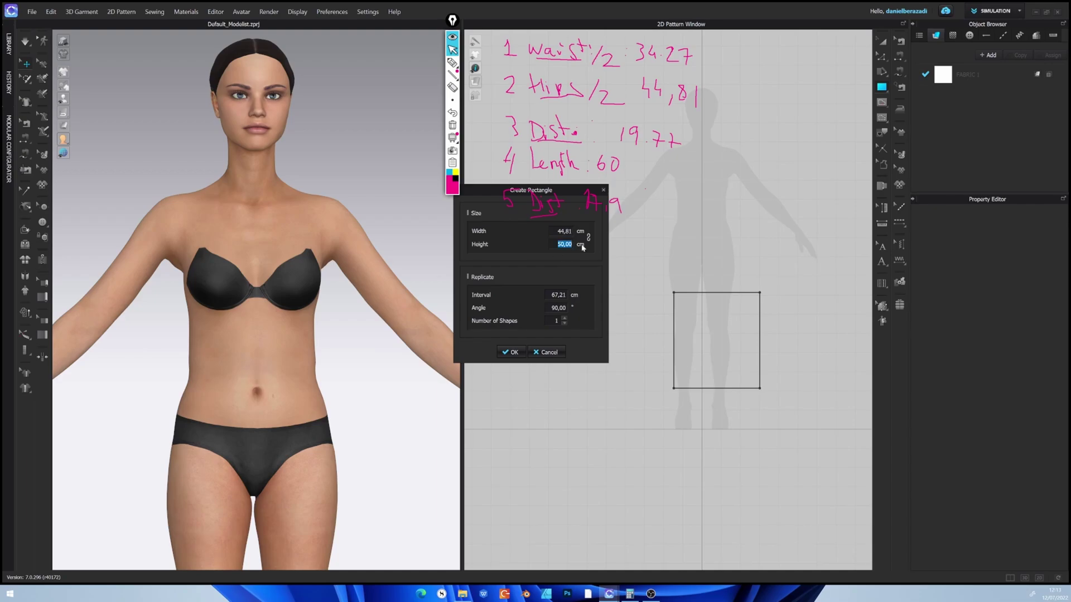
pyautogui.write('60')
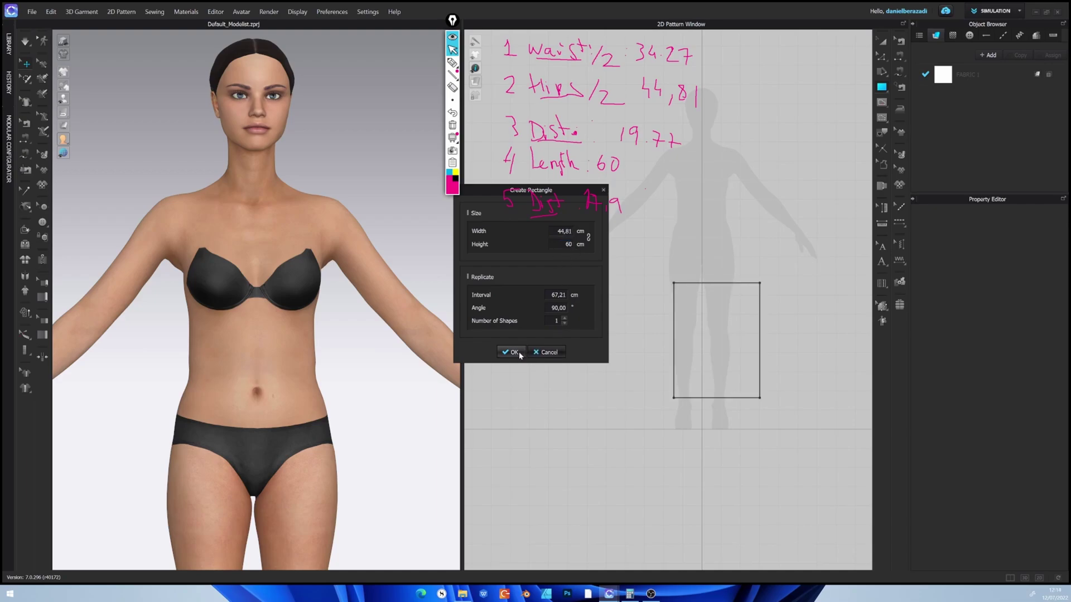
pyautogui.click(511, 351)
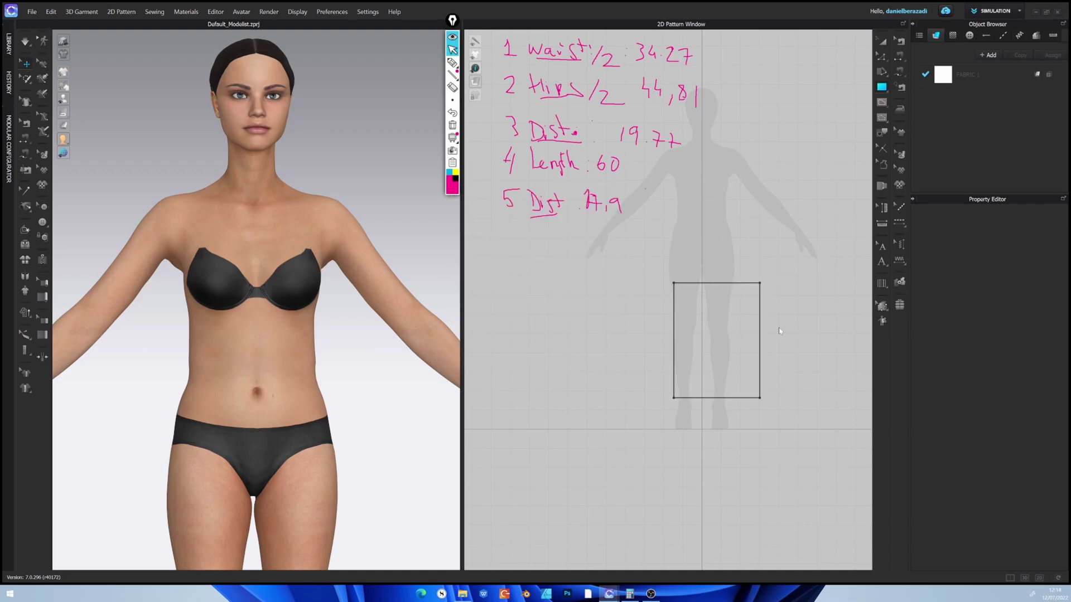
# Move the rectangle pattern up and away from the avatar silhouette's centre line, over to its right-hand side
pyautogui.click(882, 42)
pyautogui.moveTo(744, 322); pyautogui.dragTo(635, 338, button='middle')
pyautogui.moveTo(617, 346); pyautogui.dragTo(668, 298)
# Draw a vertical 60 cm internal line between the midpoints of the rectangle's upper and lower edges
pyautogui.moveTo(668, 298); pyautogui.dragTo(714, 360, button='middle')
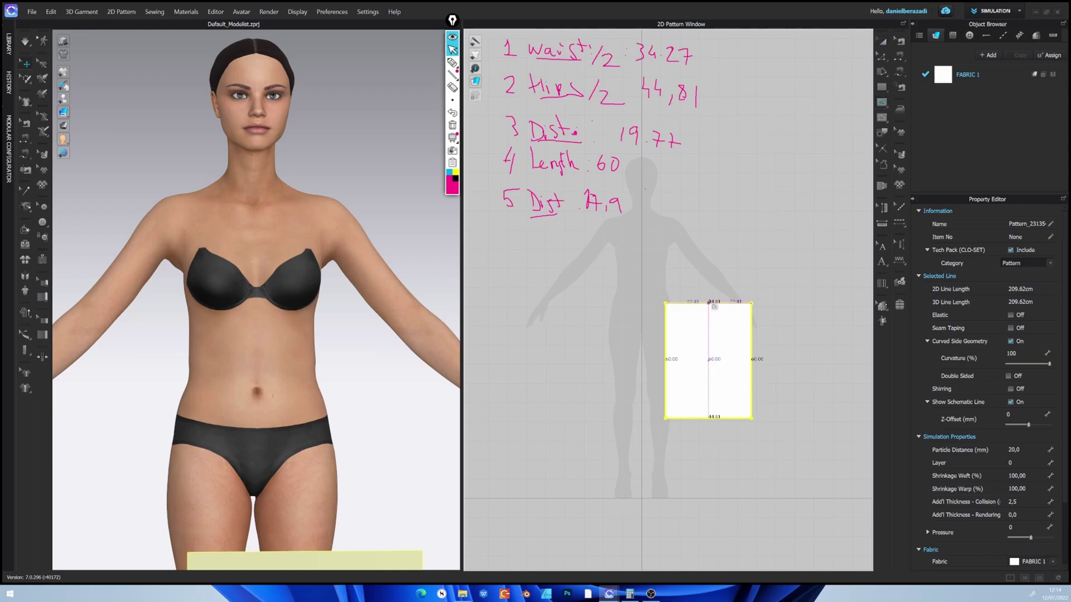
pyautogui.click(709, 302)
pyautogui.click(708, 417)
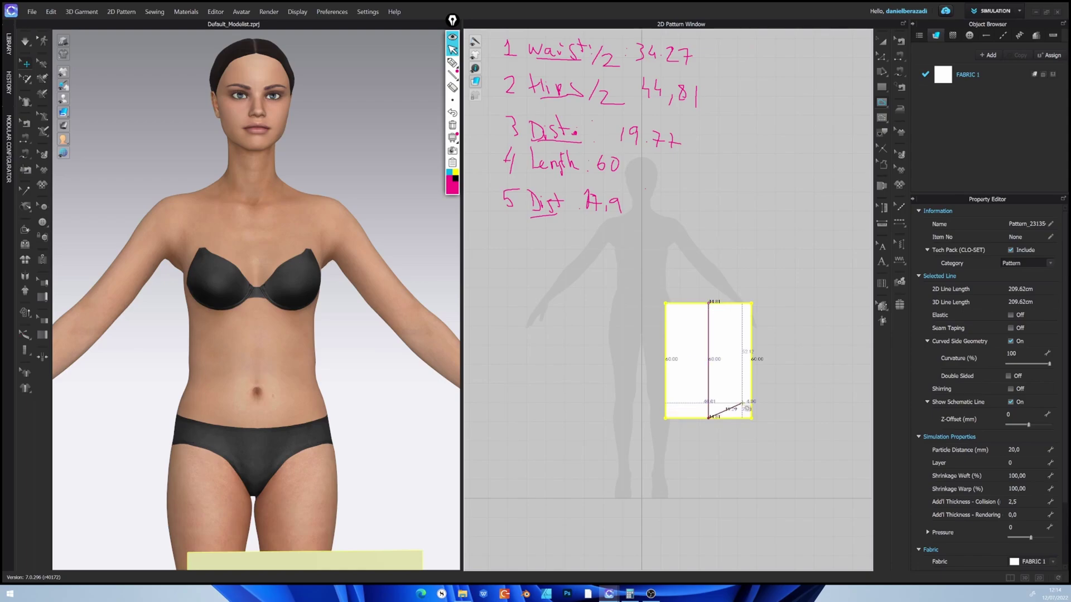
pyautogui.doubleClick(709, 418)
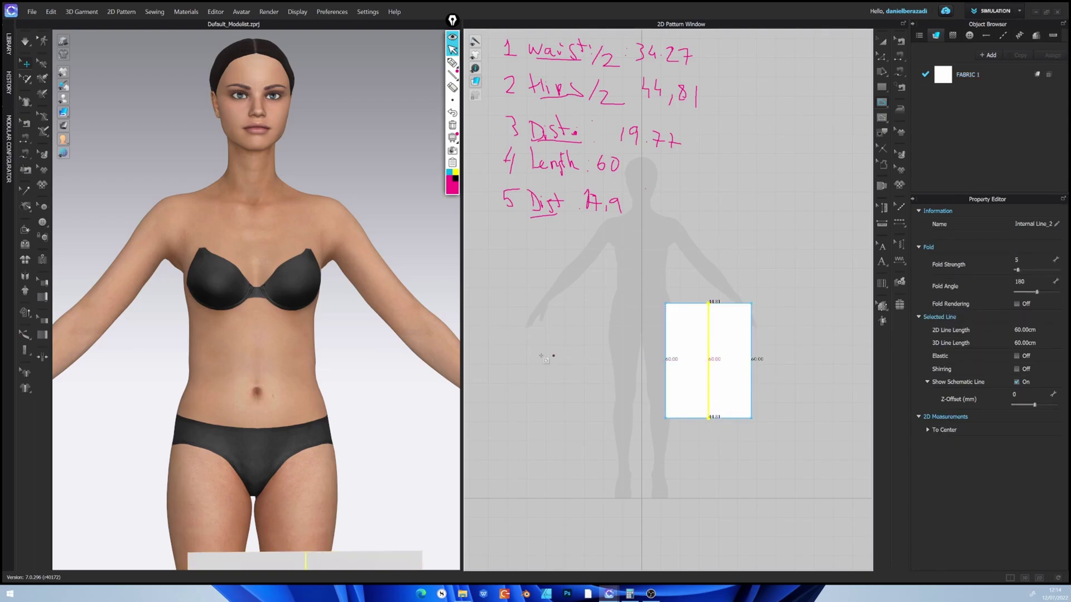
# Handwrite F on the rectangle's left half and B on its right half, and erase both letters while keeping the measurement notes
pyautogui.click(452, 63)
pyautogui.moveTo(678, 358)
pyautogui.mouseDown()
pyautogui.moveTo(675, 372)
pyautogui.moveTo(681, 358)
pyautogui.moveTo(725, 373)
pyautogui.mouseUp()
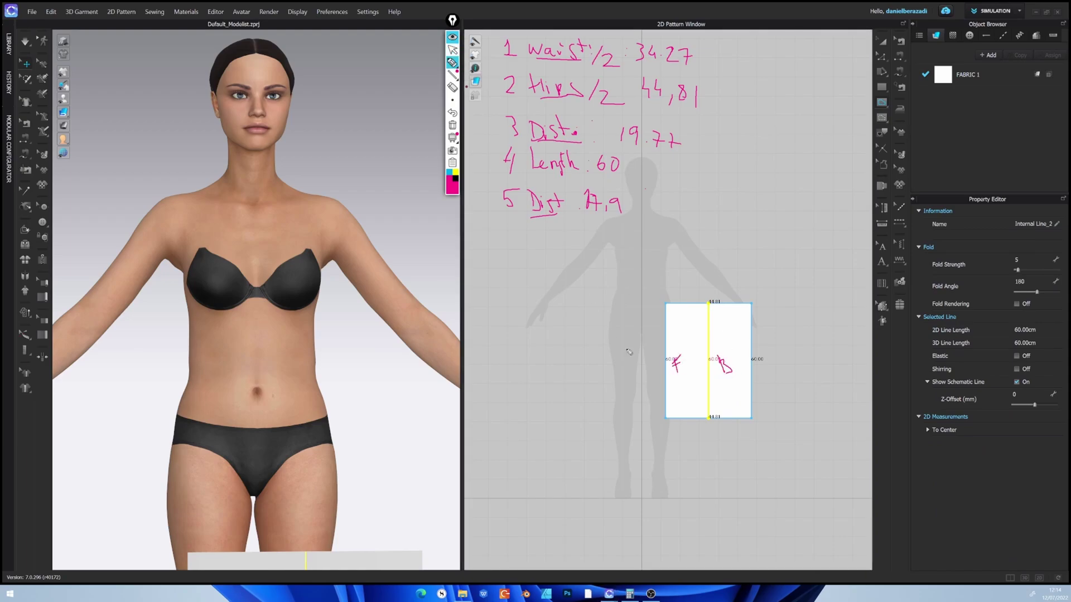
pyautogui.click(452, 125)
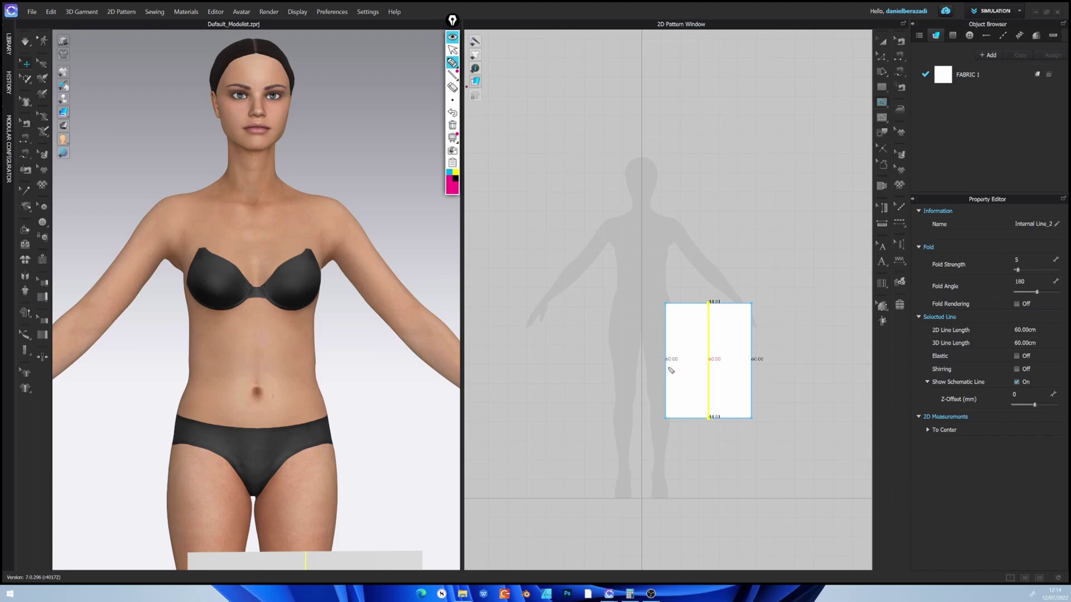
pyautogui.click(452, 112)
pyautogui.click(452, 87)
pyautogui.moveTo(675, 368); pyautogui.dragTo(722, 360)
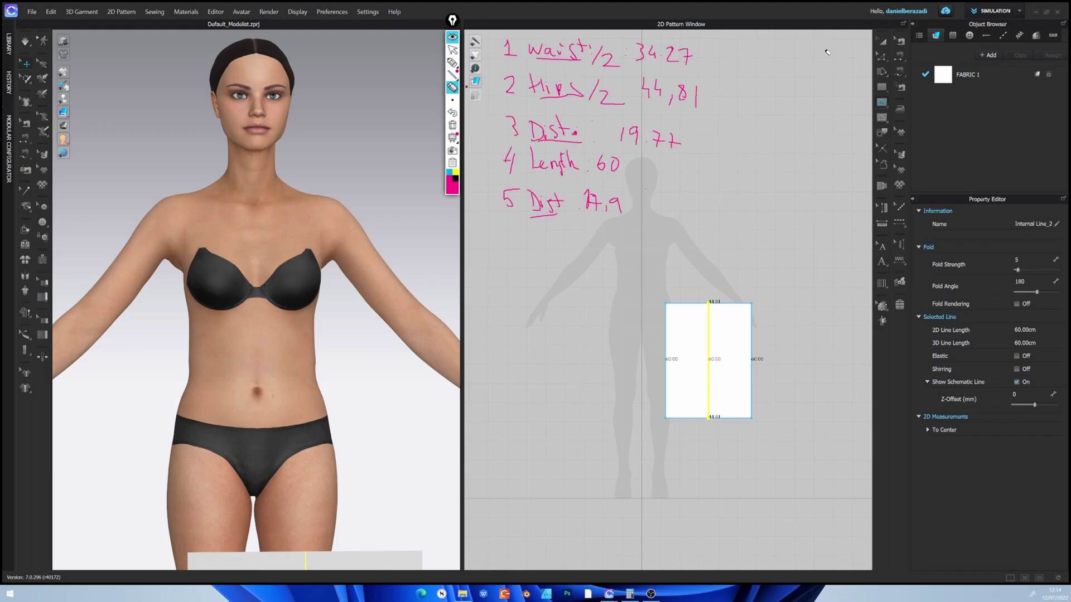
pyautogui.click(452, 50)
# Select the whole rectangle pattern and shift it slightly downward and closer to the avatar silhouette
pyautogui.click(882, 41)
pyautogui.scroll(3, 718, 320)
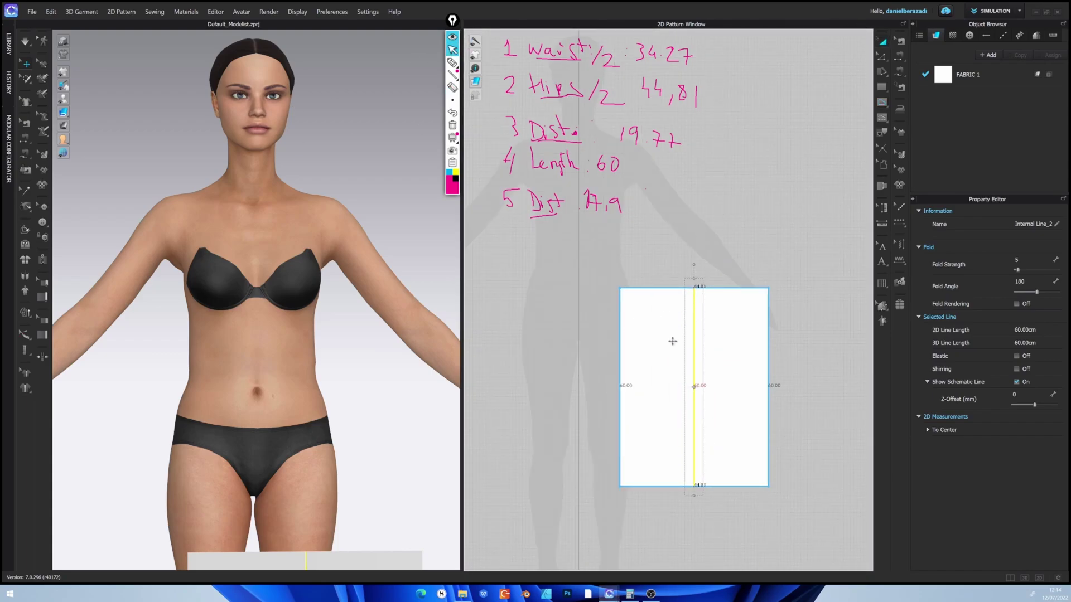
pyautogui.scroll(-2, 669, 343)
pyautogui.click(650, 331)
pyautogui.moveTo(650, 331); pyautogui.dragTo(648, 338)
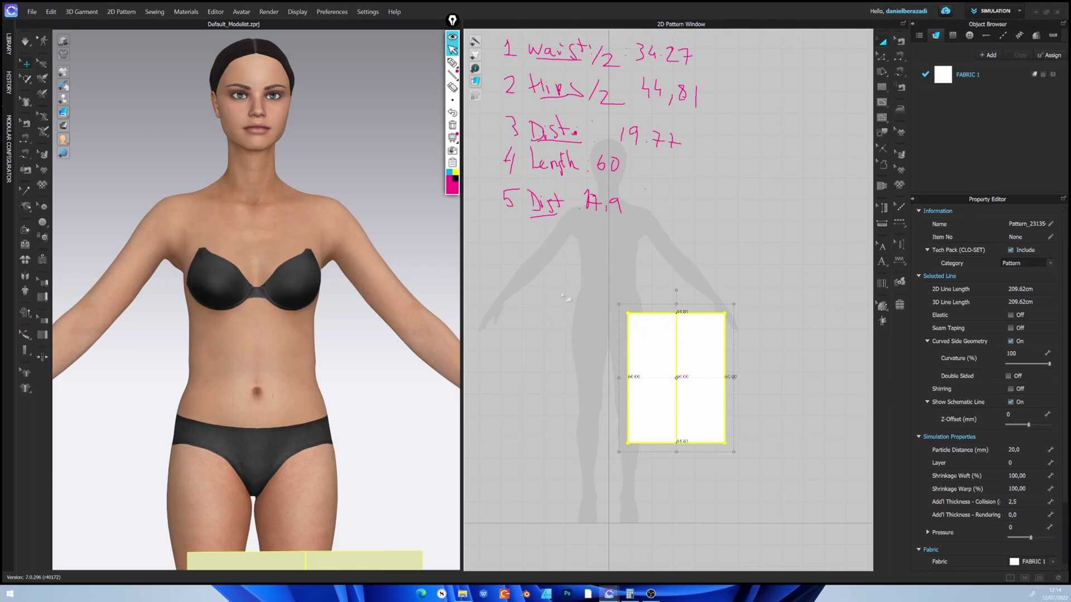
# Draw a vertical internal guide line 19,77 cm long downward from the upper edge of the rectangle's left half
pyautogui.click(773, 187)
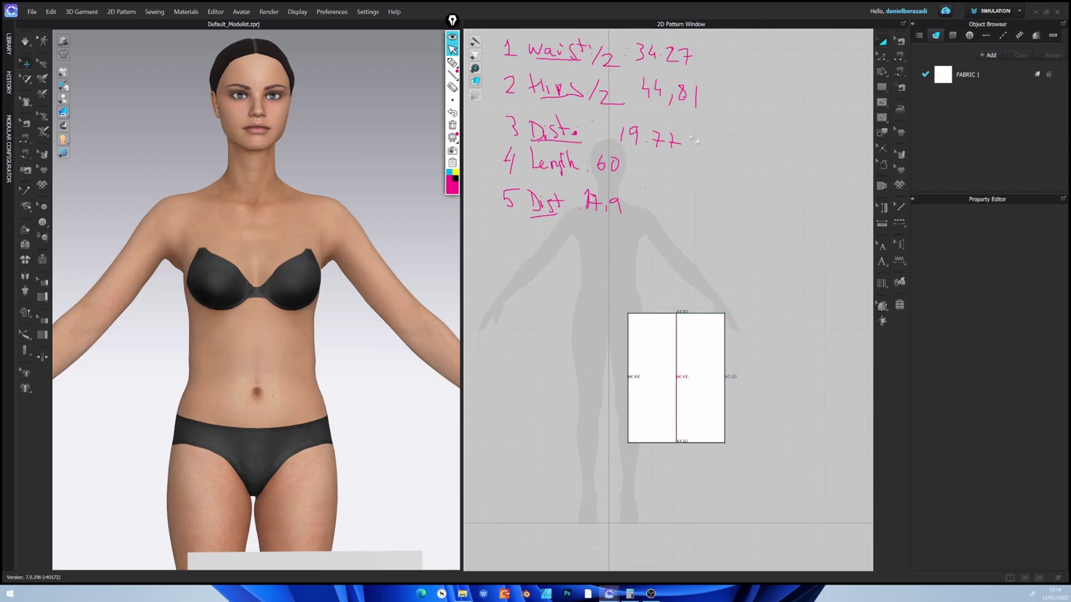
pyautogui.click(882, 103)
pyautogui.click(650, 313)
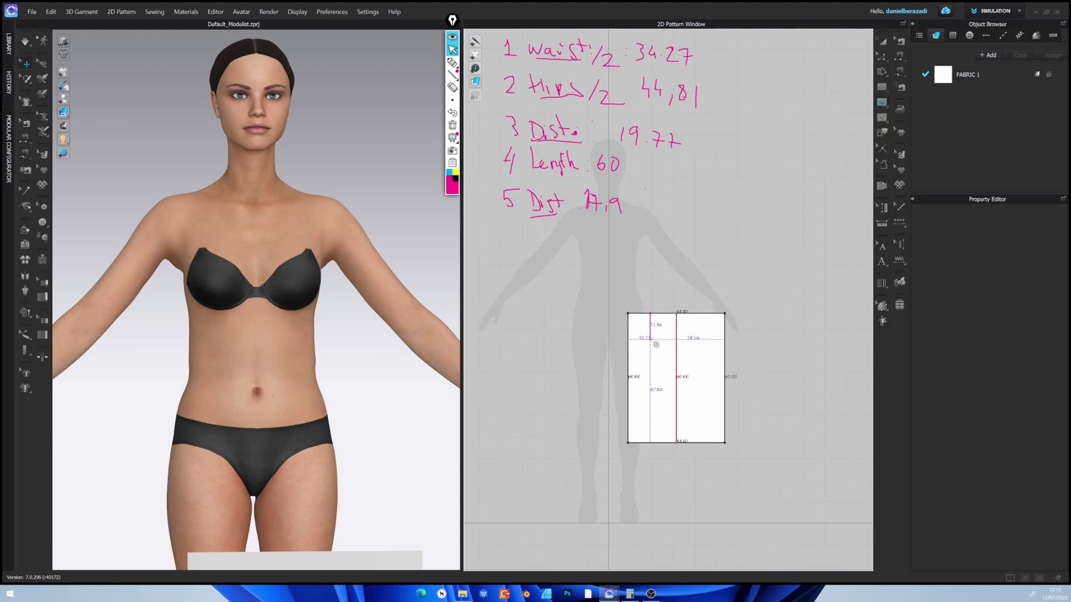
pyautogui.rightClick(652, 343)
pyautogui.moveTo(512, 175); pyautogui.dragTo(778, 213)
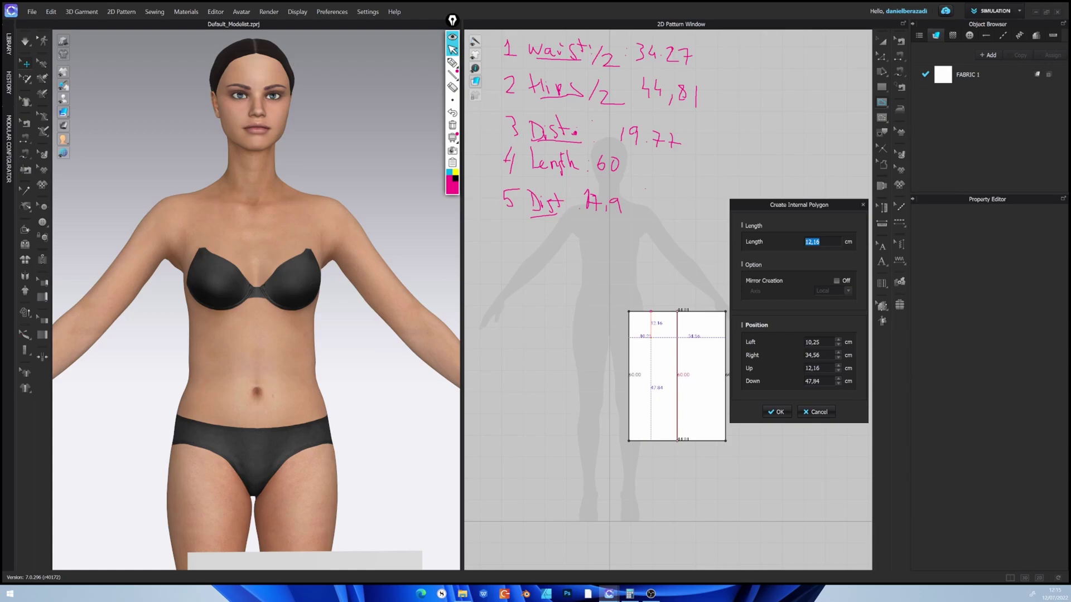
pyautogui.write('19,77')
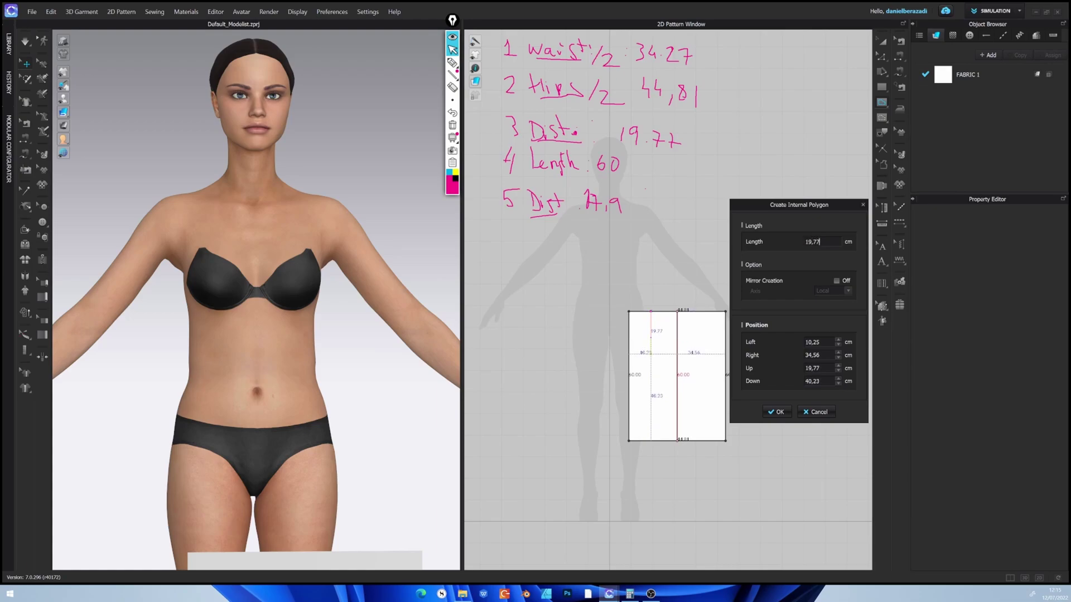
pyautogui.click(776, 411)
# Draw a horizontal internal line from side to side through the guide line's lower end, and delete the vertical guide
pyautogui.click(648, 347)
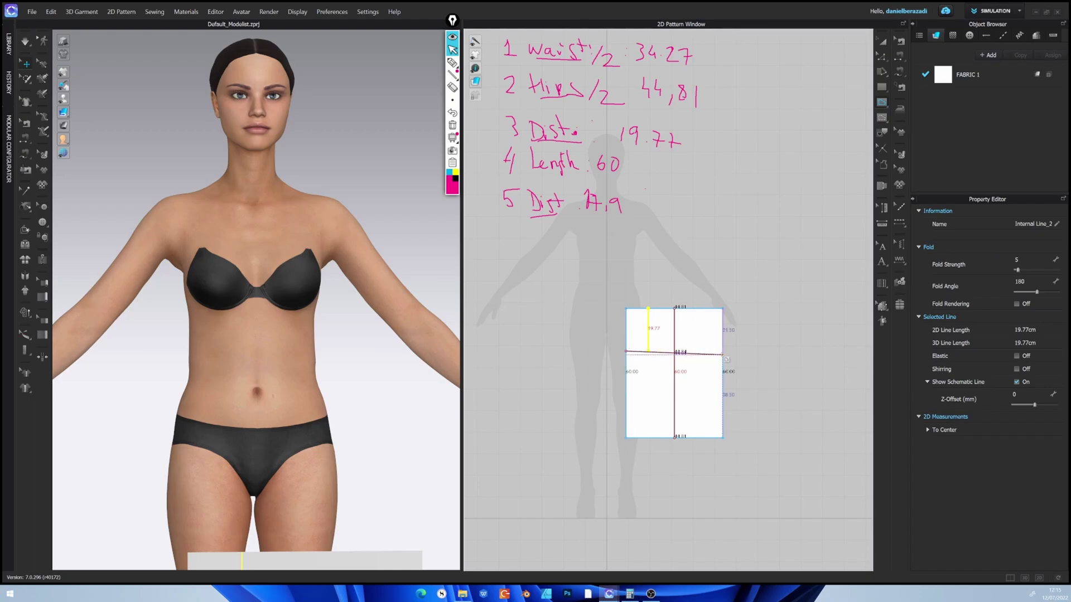
pyautogui.click(721, 351)
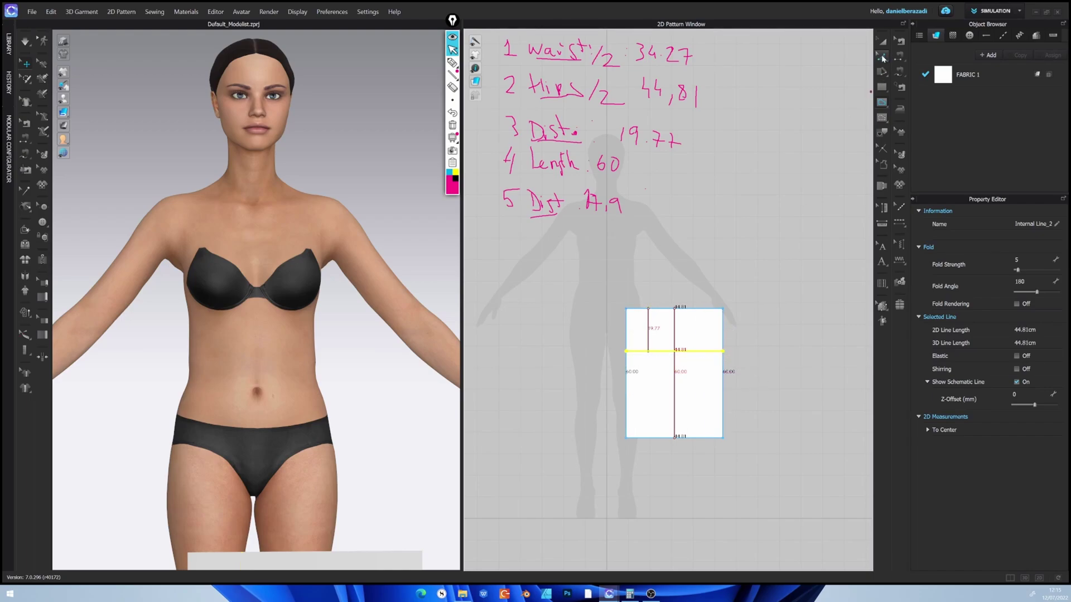
pyautogui.click(648, 332)
pyautogui.press('Delete')
pyautogui.scroll(3, 695, 337)
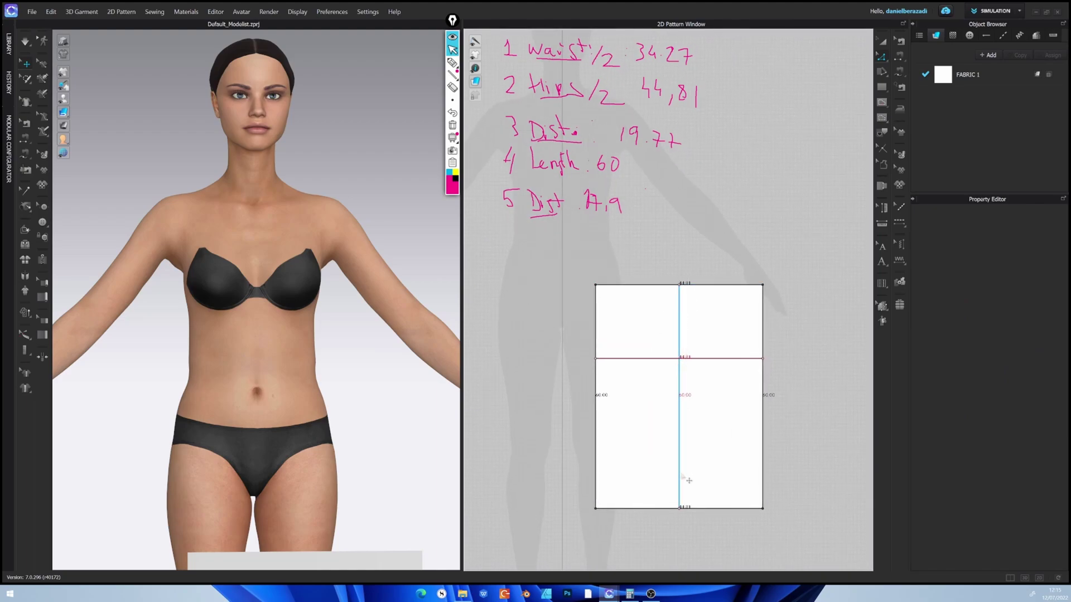
# Move the whole rectangle pattern up and further to the right of the avatar silhouette, and leave it selected
pyautogui.click(881, 42)
pyautogui.moveTo(726, 300); pyautogui.dragTo(757, 251)
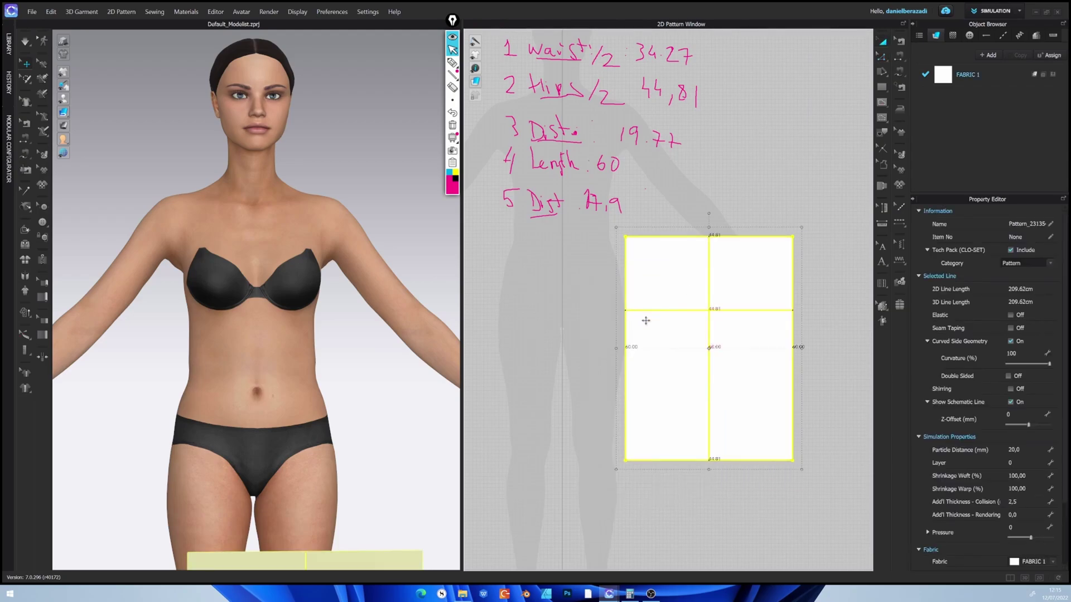
pyautogui.moveTo(714, 227); pyautogui.dragTo(771, 278, button='right')
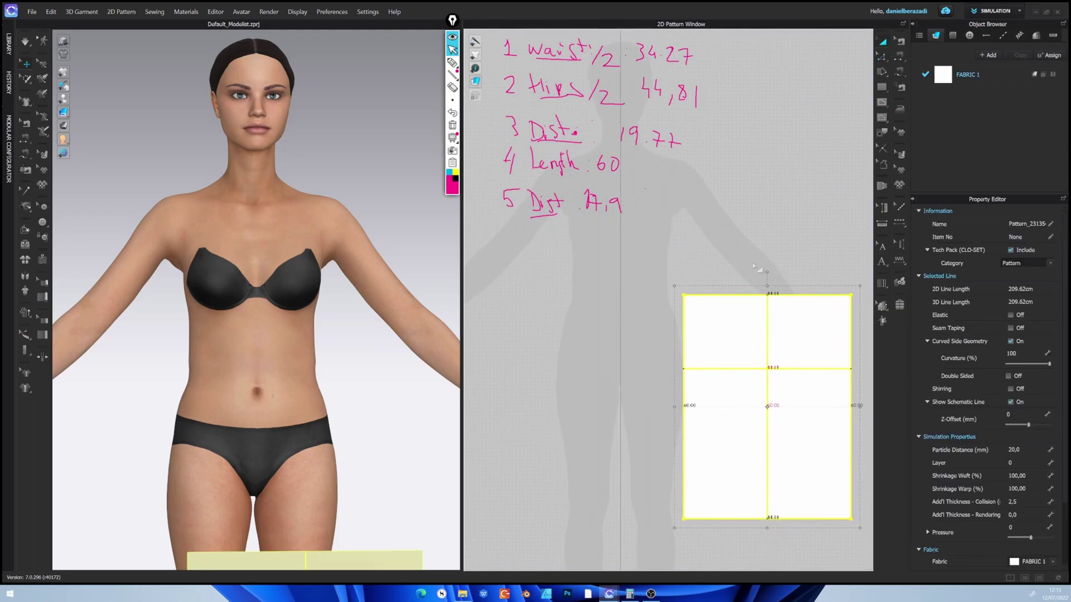
pyautogui.moveTo(678, 279); pyautogui.dragTo(666, 274, button='middle')
pyautogui.click(714, 223)
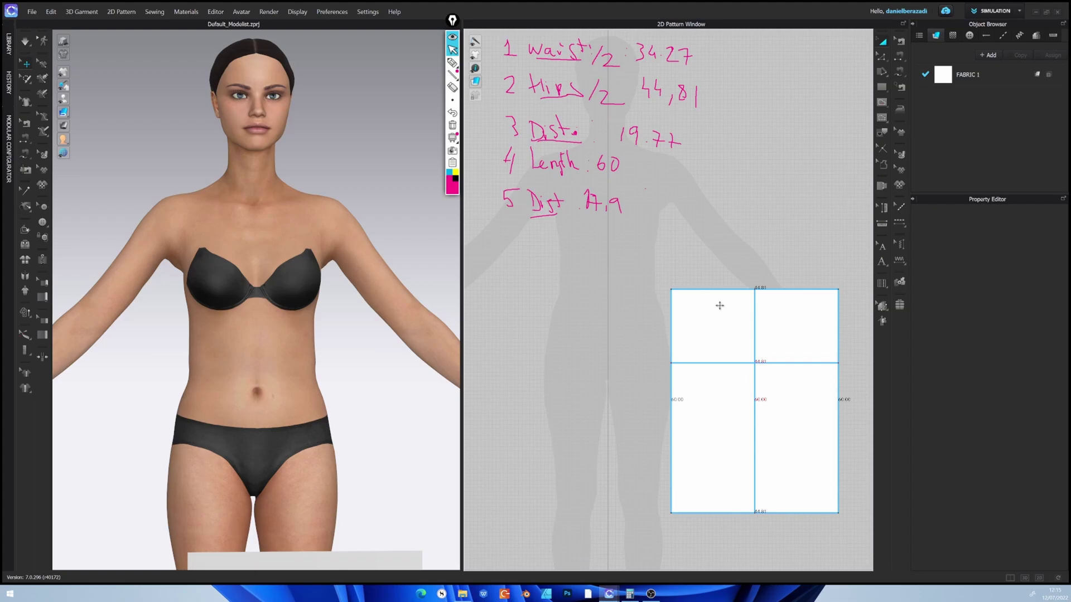
pyautogui.click(719, 306)
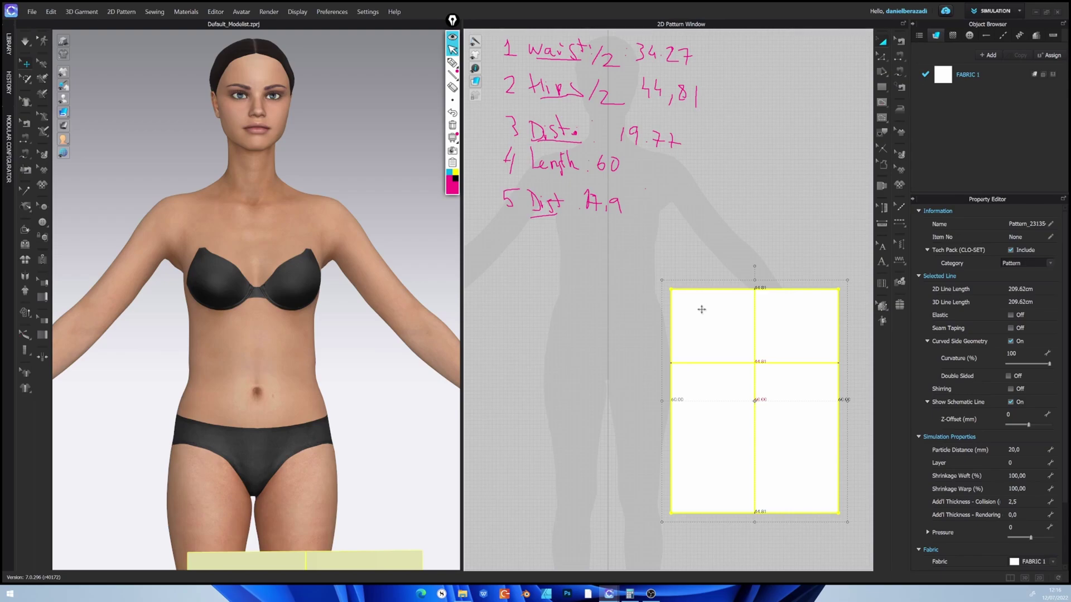
# Sketch a circle with a shaded lower half and dart wedges, plus a scalloped flat strip above it, and erase both sketches
pyautogui.click(452, 62)
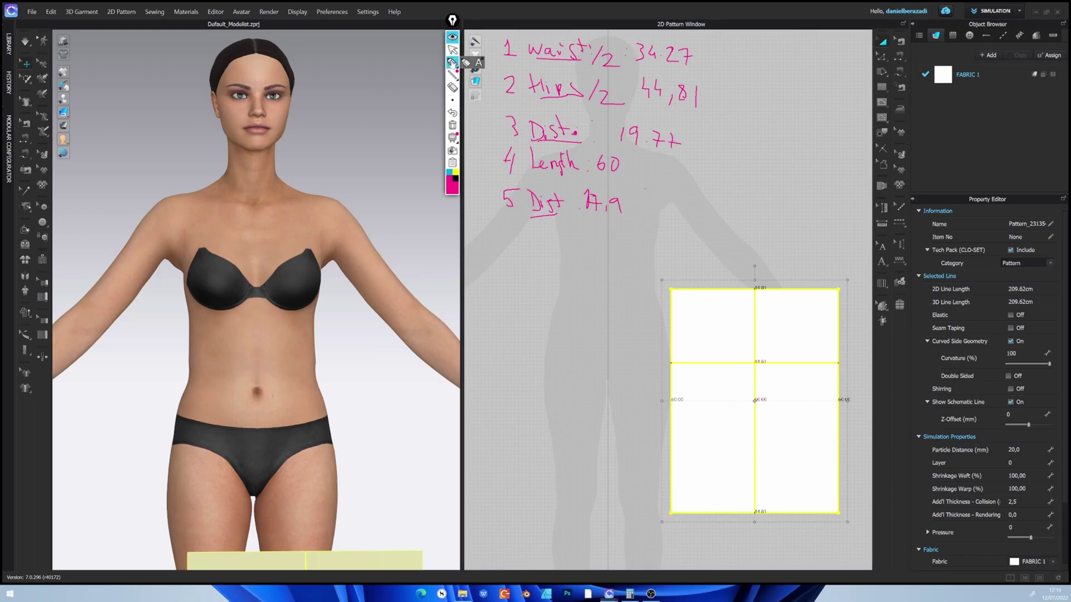
pyautogui.moveTo(774, 126)
pyautogui.mouseDown()
pyautogui.moveTo(823, 193)
pyautogui.moveTo(751, 118)
pyautogui.mouseUp()
pyautogui.moveTo(747, 177)
pyautogui.mouseDown()
pyautogui.moveTo(831, 174)
pyautogui.moveTo(751, 178)
pyautogui.mouseUp()
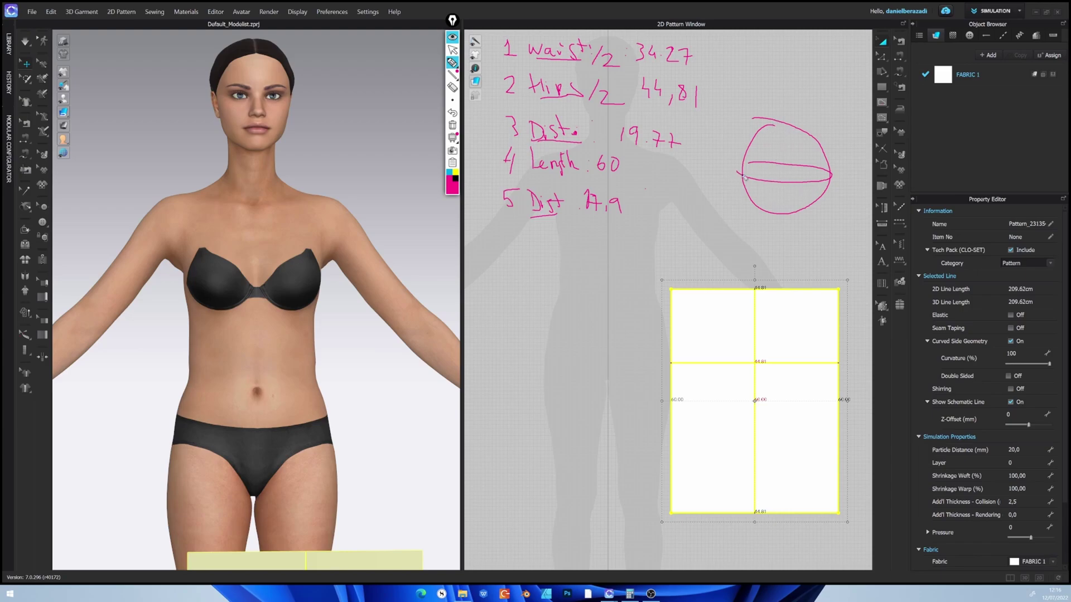
pyautogui.moveTo(745, 180)
pyautogui.mouseDown()
pyautogui.moveTo(798, 184)
pyautogui.moveTo(753, 193)
pyautogui.moveTo(775, 206)
pyautogui.mouseUp()
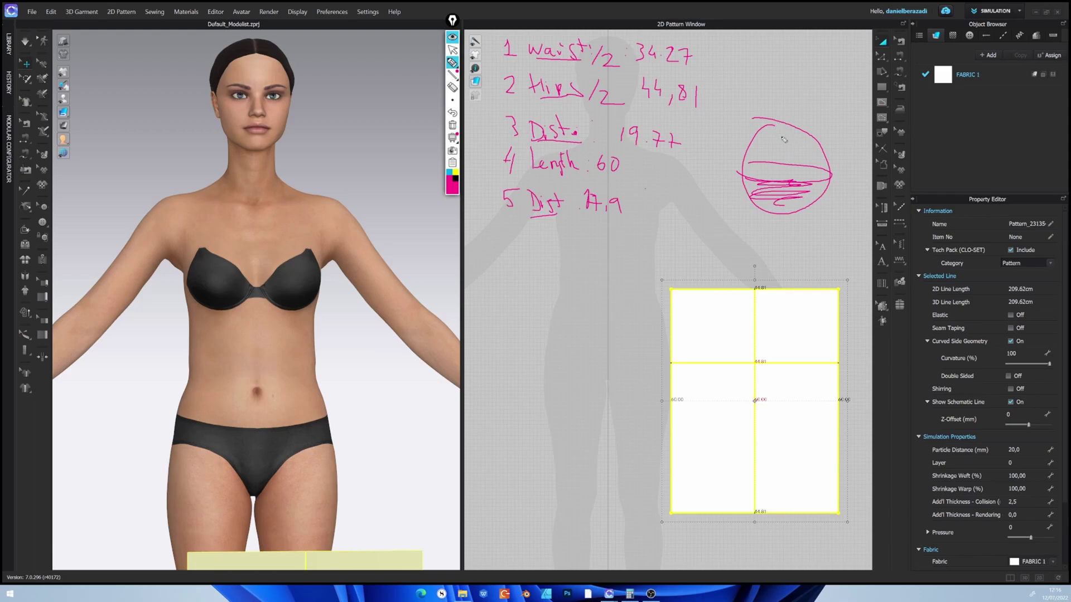
pyautogui.moveTo(786, 122)
pyautogui.mouseDown()
pyautogui.moveTo(793, 158)
pyautogui.moveTo(759, 146)
pyautogui.moveTo(806, 146)
pyautogui.mouseUp()
pyautogui.moveTo(767, 91)
pyautogui.mouseDown()
pyautogui.moveTo(856, 87)
pyautogui.moveTo(766, 84)
pyautogui.moveTo(766, 53)
pyautogui.moveTo(788, 35)
pyautogui.moveTo(804, 75)
pyautogui.moveTo(825, 35)
pyautogui.moveTo(840, 73)
pyautogui.moveTo(852, 40)
pyautogui.moveTo(866, 37)
pyautogui.moveTo(872, 67)
pyautogui.moveTo(798, 93)
pyautogui.mouseUp()
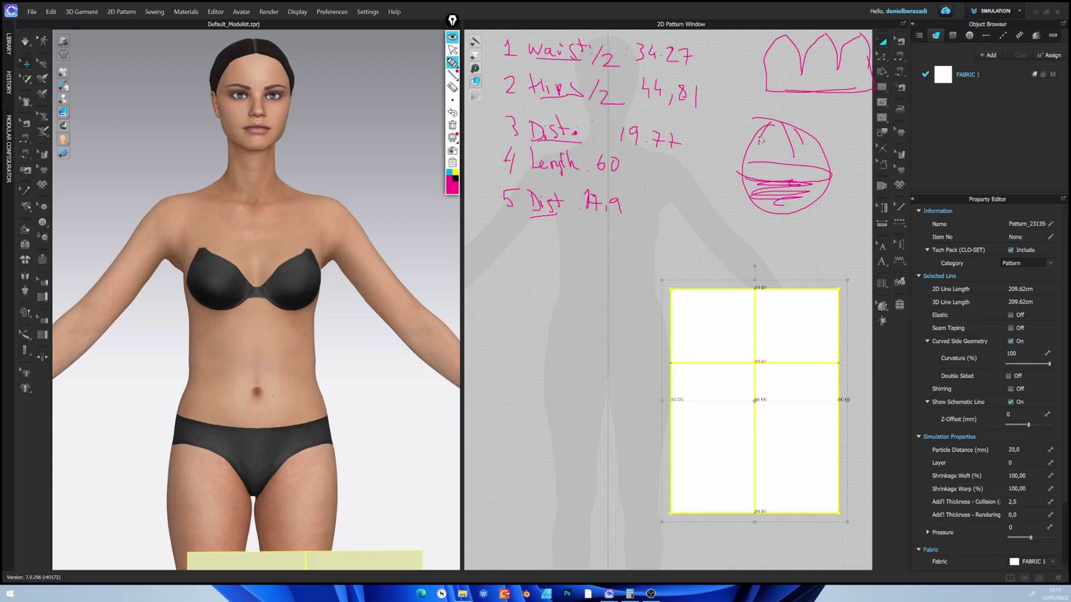
pyautogui.moveTo(834, 135)
pyautogui.mouseDown()
pyautogui.moveTo(833, 149)
pyautogui.moveTo(848, 150)
pyautogui.moveTo(832, 118)
pyautogui.mouseUp()
pyautogui.moveTo(809, 78); pyautogui.dragTo(822, 99)
pyautogui.click(452, 87)
pyautogui.moveTo(858, 56)
pyautogui.mouseDown()
pyautogui.moveTo(792, 56)
pyautogui.moveTo(877, 161)
pyautogui.moveTo(792, 179)
pyautogui.moveTo(792, 133)
pyautogui.moveTo(748, 214)
pyautogui.moveTo(609, 102)
pyautogui.mouseUp()
# Sketch three dart marks on the rectangle's upper edge, a waist line on the silhouette and a scalloped curve, and erase them all
pyautogui.click(453, 62)
pyautogui.moveTo(707, 290)
pyautogui.mouseDown()
pyautogui.moveTo(712, 319)
pyautogui.moveTo(721, 287)
pyautogui.mouseUp()
pyautogui.moveTo(799, 291)
pyautogui.mouseDown()
pyautogui.moveTo(813, 290)
pyautogui.moveTo(758, 332)
pyautogui.mouseUp()
pyautogui.moveTo(744, 289)
pyautogui.mouseDown()
pyautogui.moveTo(753, 329)
pyautogui.moveTo(805, 304)
pyautogui.moveTo(759, 288)
pyautogui.moveTo(760, 311)
pyautogui.moveTo(711, 289)
pyautogui.moveTo(717, 301)
pyautogui.mouseUp()
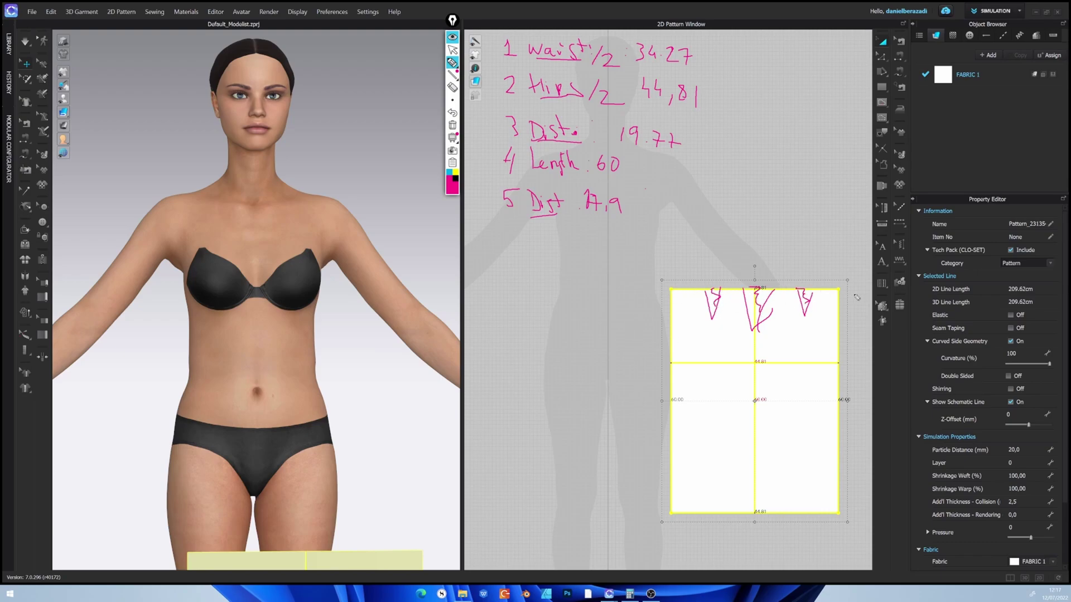
pyautogui.moveTo(557, 290); pyautogui.dragTo(658, 291)
pyautogui.moveTo(763, 218)
pyautogui.mouseDown()
pyautogui.moveTo(769, 187)
pyautogui.moveTo(796, 162)
pyautogui.moveTo(813, 189)
pyautogui.moveTo(838, 163)
pyautogui.moveTo(843, 190)
pyautogui.mouseUp()
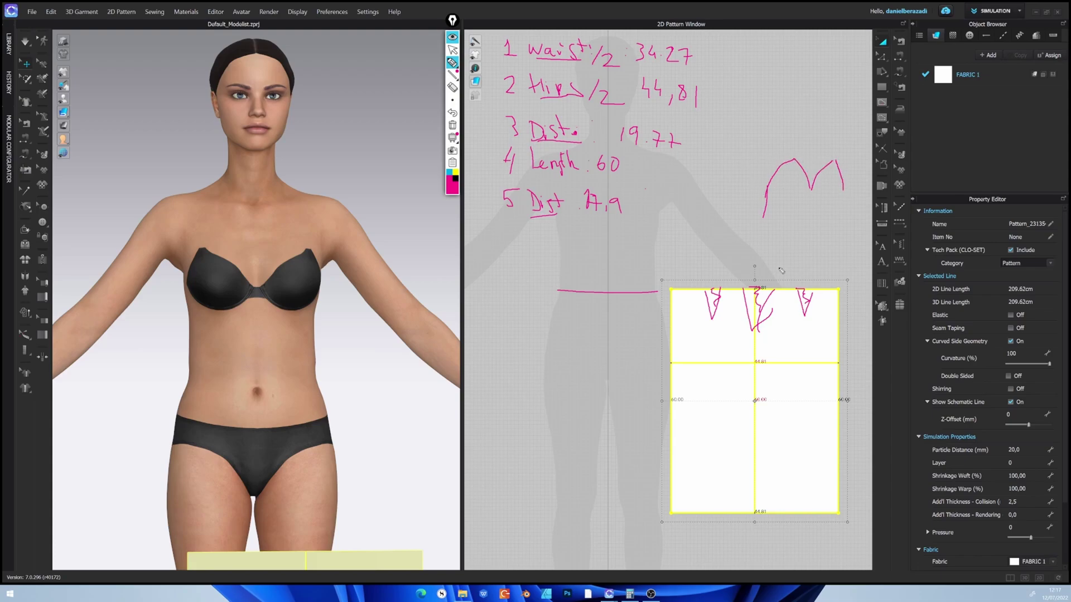
pyautogui.moveTo(709, 291); pyautogui.dragTo(725, 291)
pyautogui.click(452, 87)
pyautogui.moveTo(711, 310)
pyautogui.mouseDown()
pyautogui.moveTo(814, 308)
pyautogui.moveTo(717, 291)
pyautogui.moveTo(616, 298)
pyautogui.mouseUp()
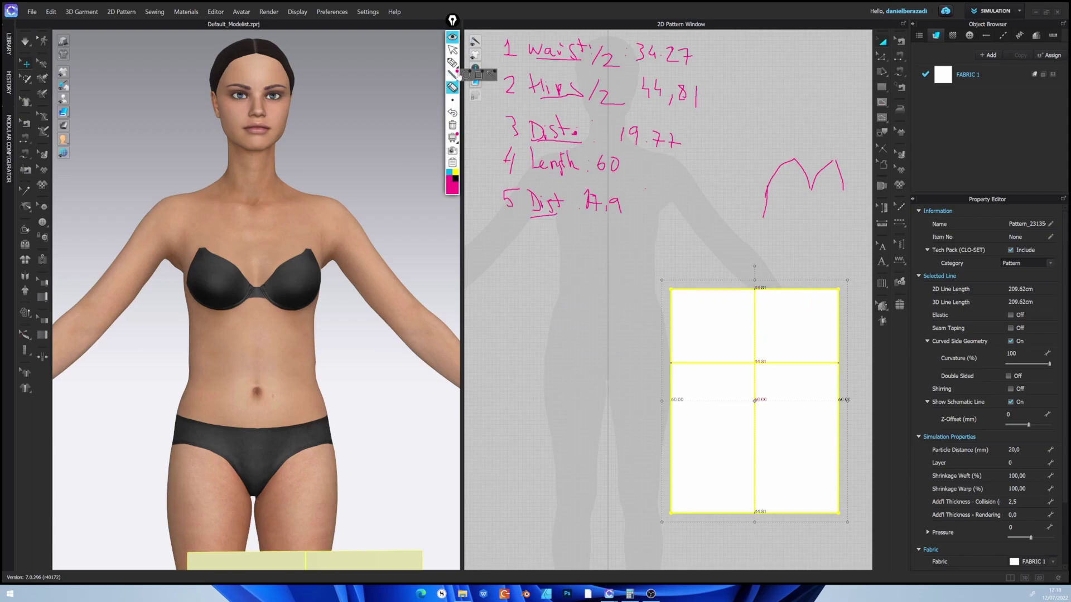
pyautogui.click(452, 64)
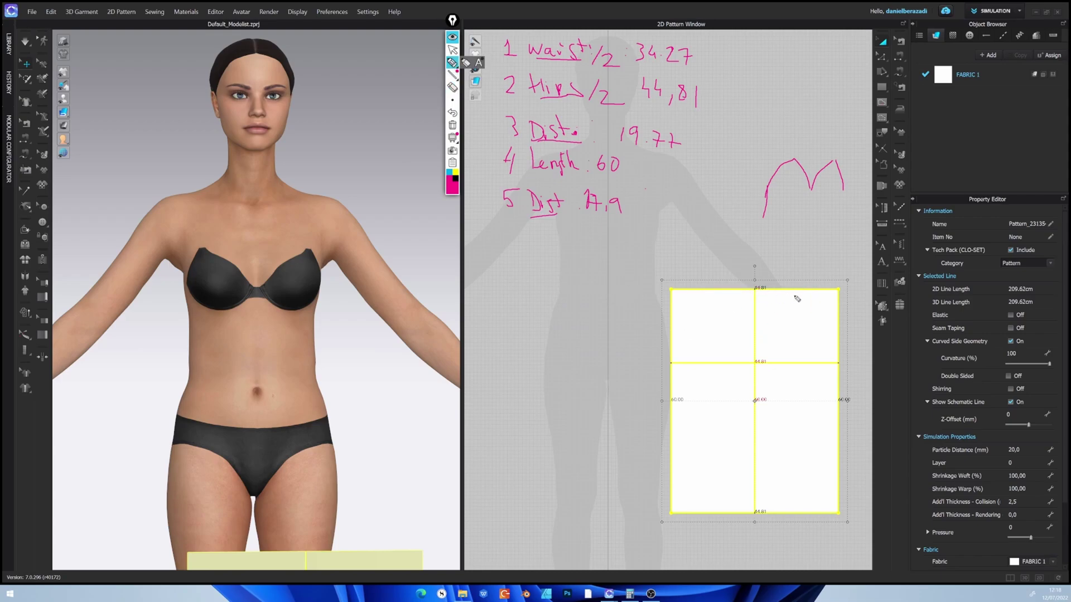
pyautogui.click(452, 87)
pyautogui.moveTo(796, 166); pyautogui.dragTo(804, 199)
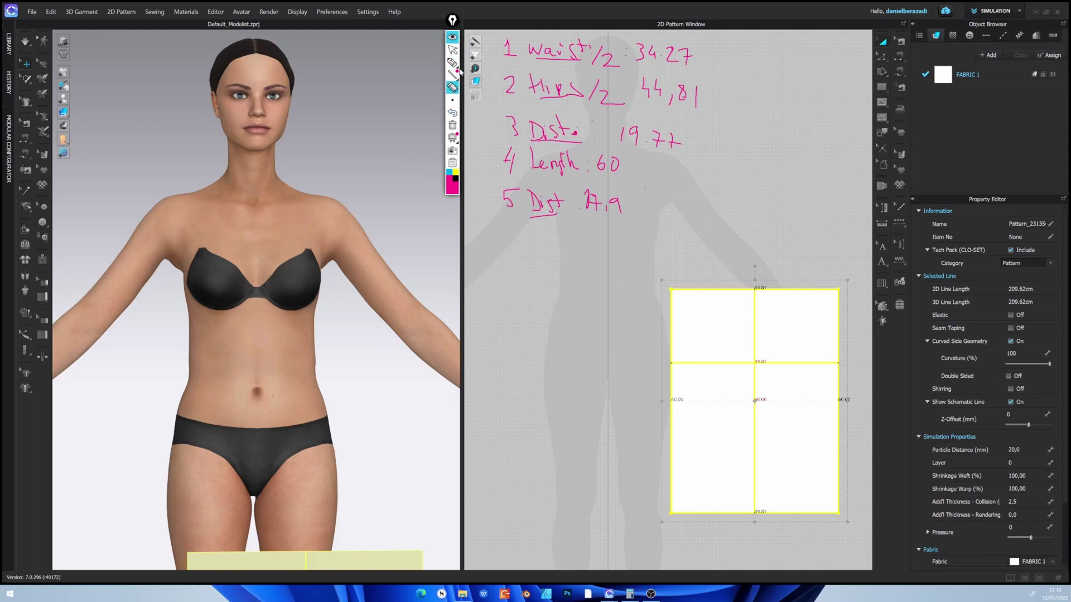
# Leave drawing mode, switch to the calculator, and move its window up clear of most of the pattern
pyautogui.click(452, 50)
pyautogui.click(630, 594)
pyautogui.click(790, 245)
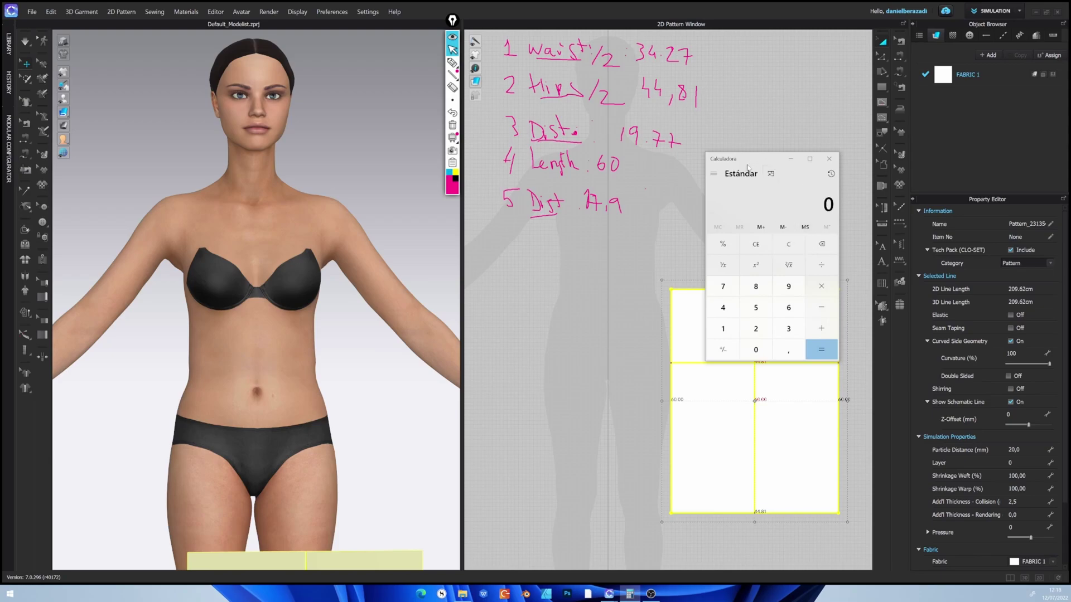
pyautogui.moveTo(742, 159); pyautogui.dragTo(784, 75)
# Calculate the difference between half the hips and half the waist, 44,81 minus 34,27
pyautogui.doubleClick(764, 223)
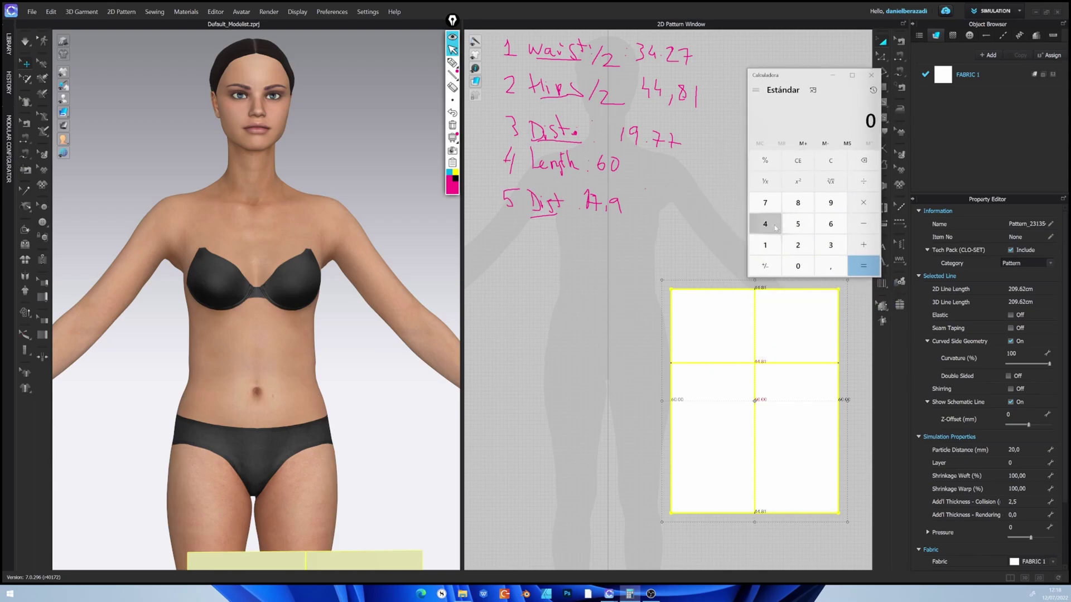
pyautogui.click(832, 269)
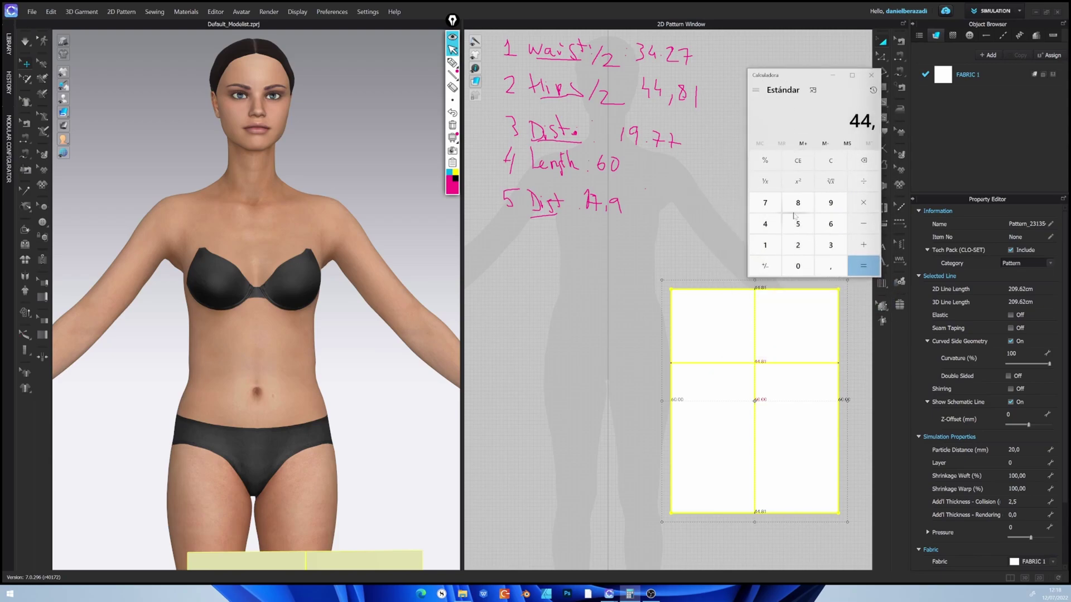
pyautogui.click(798, 203)
pyautogui.click(765, 244)
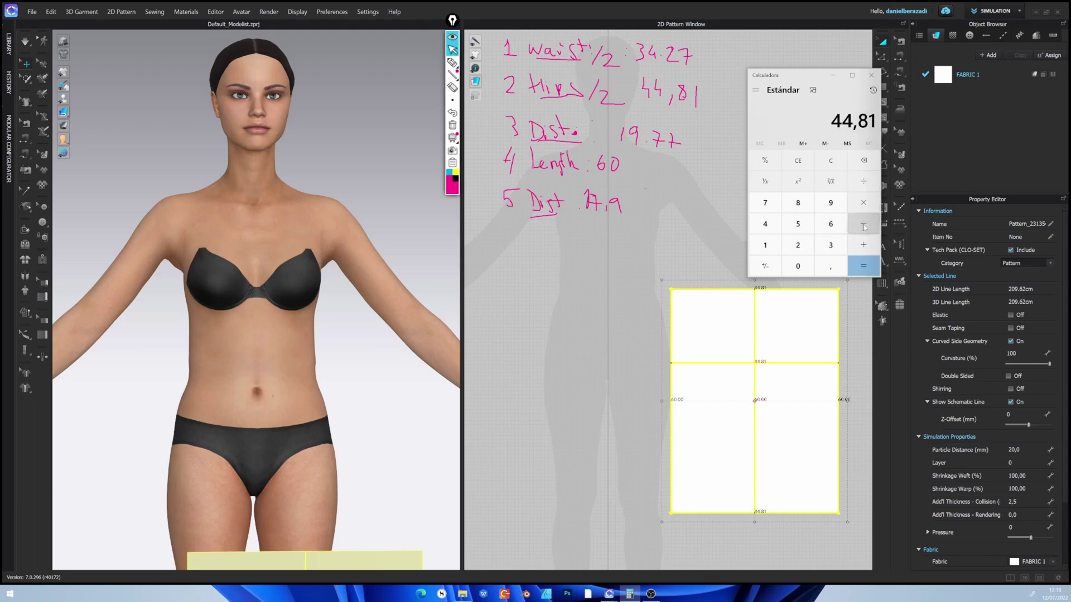
pyautogui.click(863, 224)
pyautogui.click(830, 244)
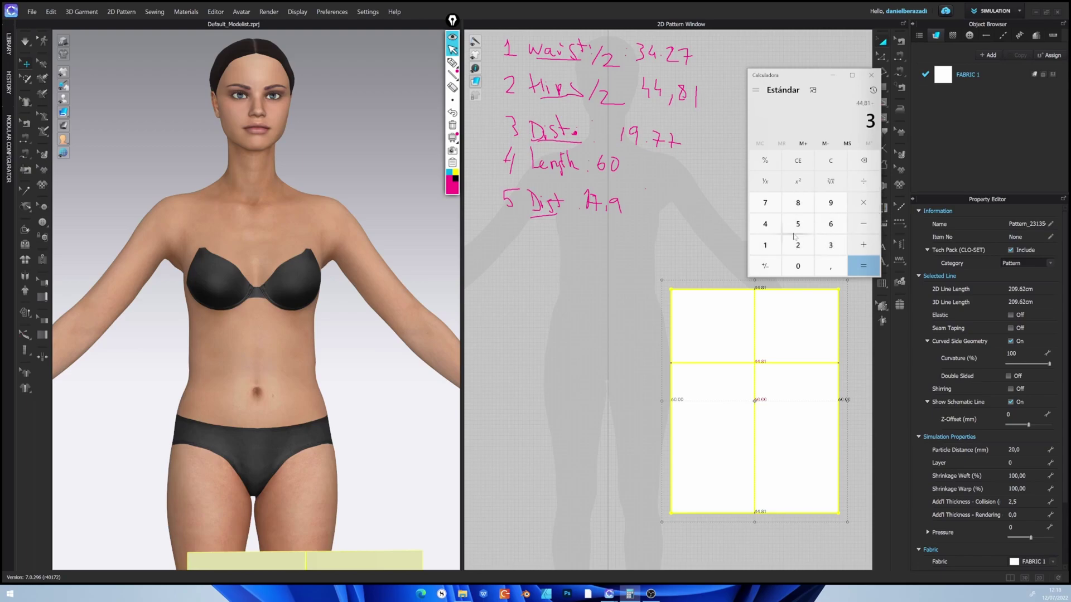
pyautogui.click(771, 226)
pyautogui.click(830, 266)
pyautogui.click(797, 245)
pyautogui.click(764, 203)
pyautogui.click(864, 266)
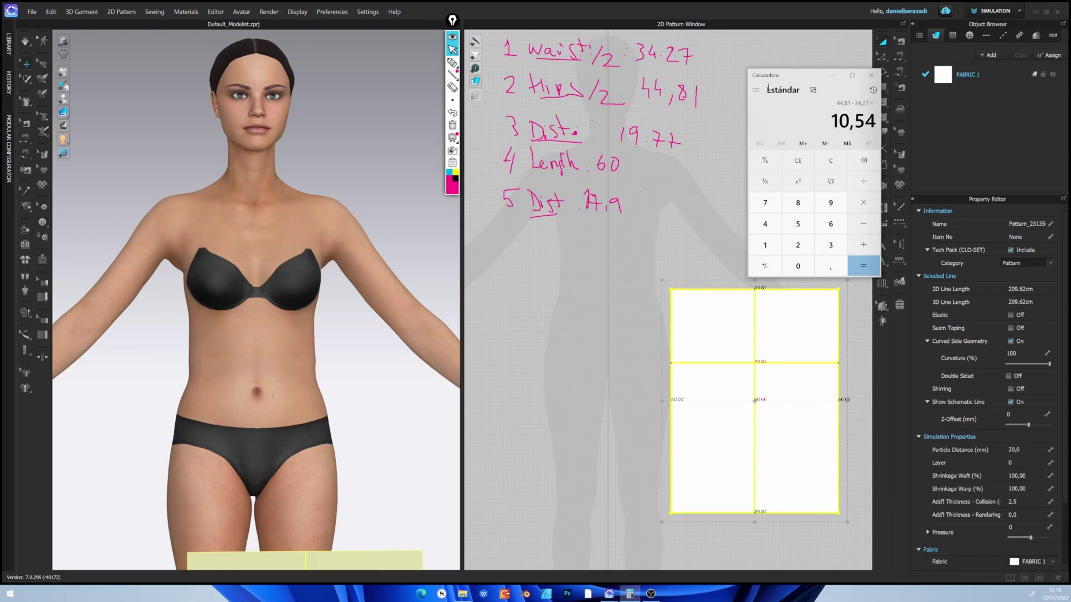
# Handwrite the note "Dif 10,5" beside the measurement list, with the calculator moved out of the way
pyautogui.moveTo(785, 77); pyautogui.dragTo(815, 115)
pyautogui.click(453, 63)
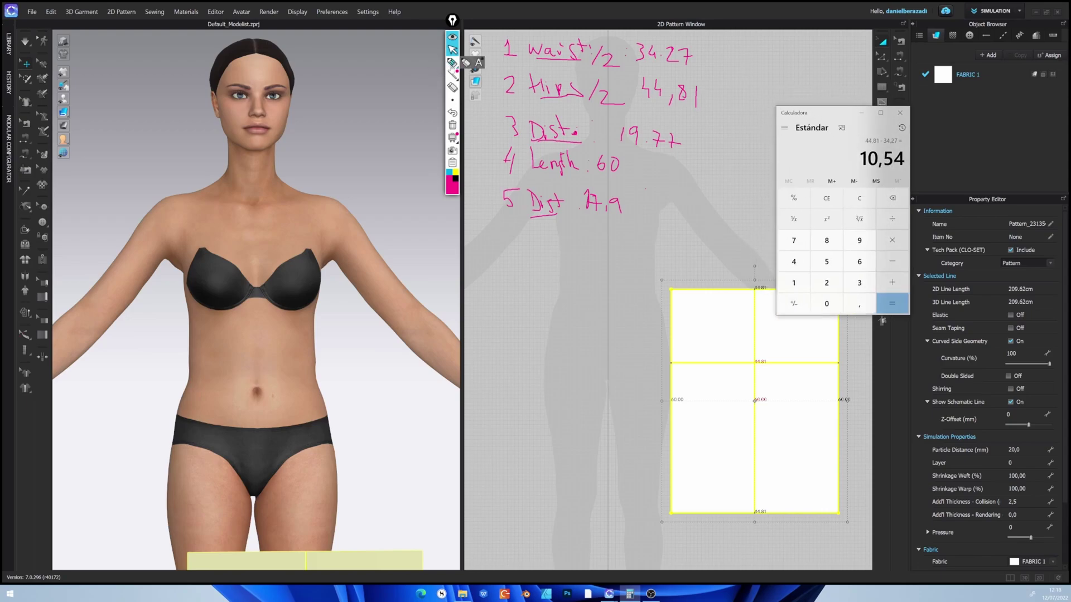
pyautogui.moveTo(759, 63); pyautogui.dragTo(758, 86)
pyautogui.moveTo(773, 69)
pyautogui.mouseDown()
pyautogui.moveTo(766, 78)
pyautogui.moveTo(774, 69)
pyautogui.mouseUp()
pyautogui.moveTo(782, 77); pyautogui.dragTo(792, 82)
pyautogui.moveTo(793, 68); pyautogui.dragTo(808, 71)
pyautogui.moveTo(779, 37)
pyautogui.mouseDown()
pyautogui.moveTo(780, 56)
pyautogui.moveTo(801, 52)
pyautogui.mouseUp()
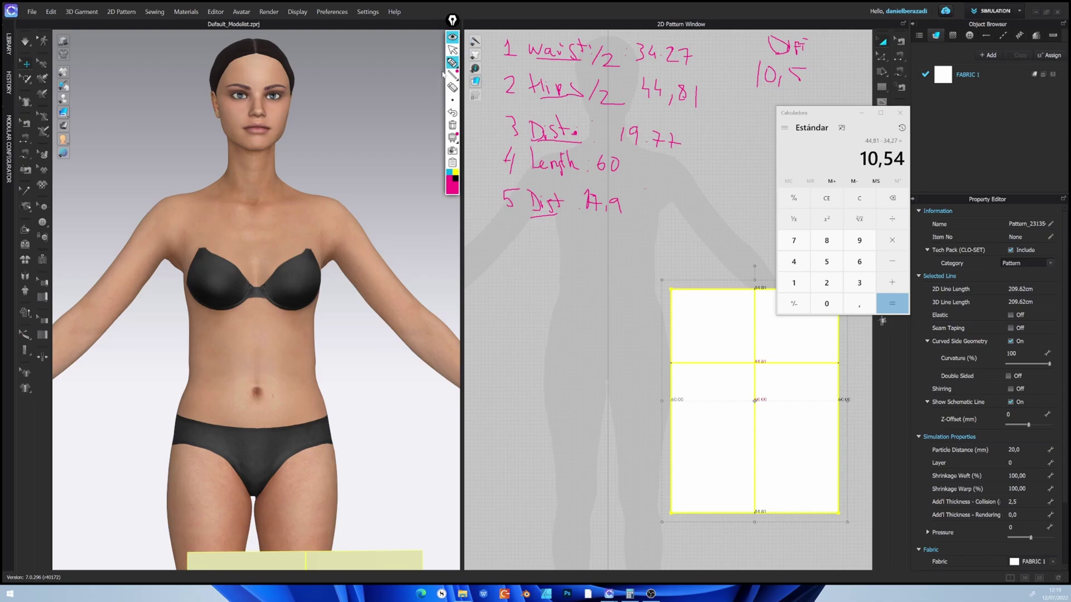
# Sketch two short darts and a deeper central one reaching the horizontal line from the rectangle's upper edge, and minimize the calculator
pyautogui.click(453, 51)
pyautogui.moveTo(816, 114)
pyautogui.mouseDown()
pyautogui.moveTo(292, 275)
pyautogui.moveTo(209, 279)
pyautogui.mouseUp()
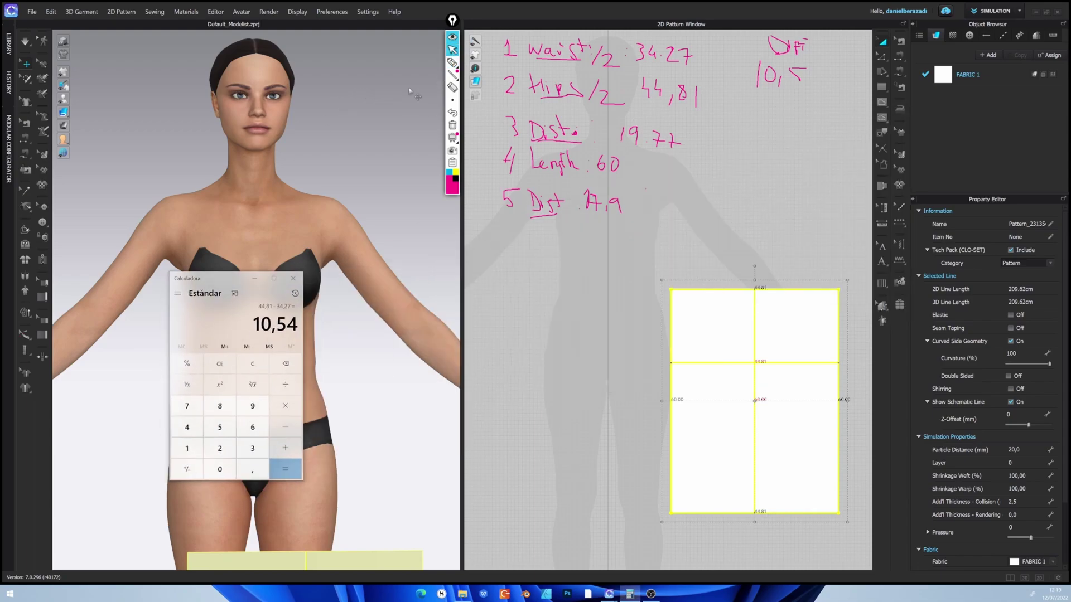
pyautogui.click(452, 63)
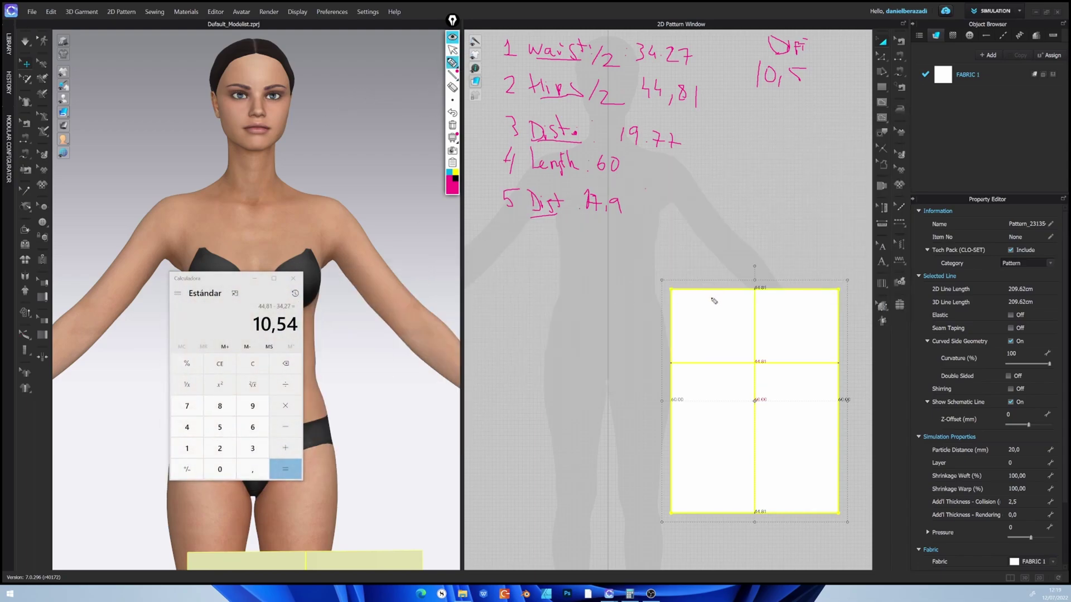
pyautogui.moveTo(708, 290)
pyautogui.mouseDown()
pyautogui.moveTo(710, 317)
pyautogui.moveTo(722, 290)
pyautogui.mouseUp()
pyautogui.moveTo(791, 291)
pyautogui.mouseDown()
pyautogui.moveTo(803, 307)
pyautogui.moveTo(810, 286)
pyautogui.mouseUp()
pyautogui.moveTo(772, 288); pyautogui.dragTo(755, 358)
pyautogui.moveTo(738, 290); pyautogui.dragTo(756, 358)
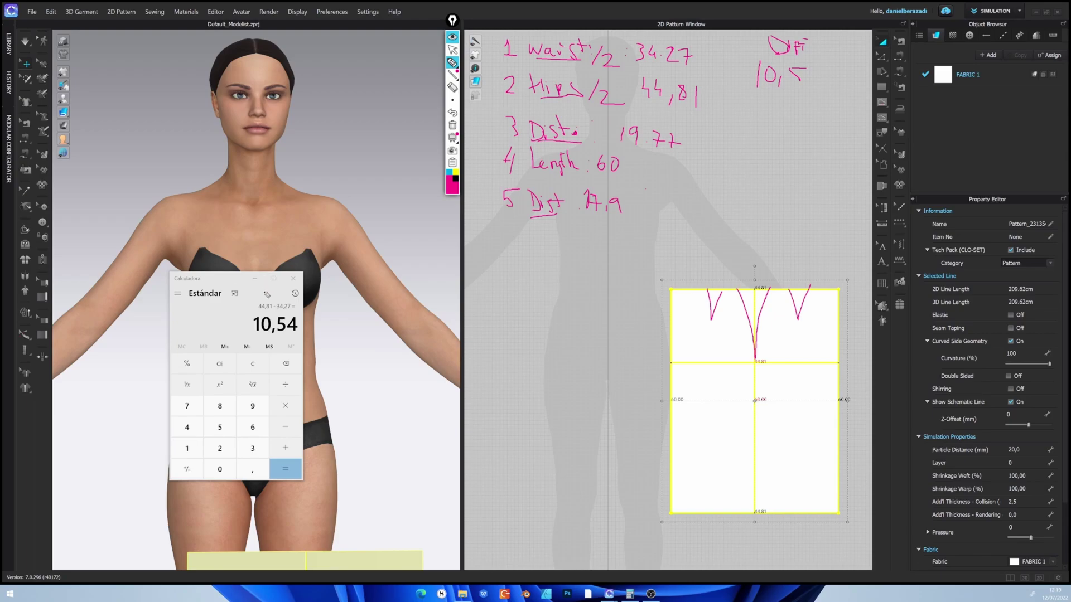
pyautogui.click(452, 50)
pyautogui.click(254, 278)
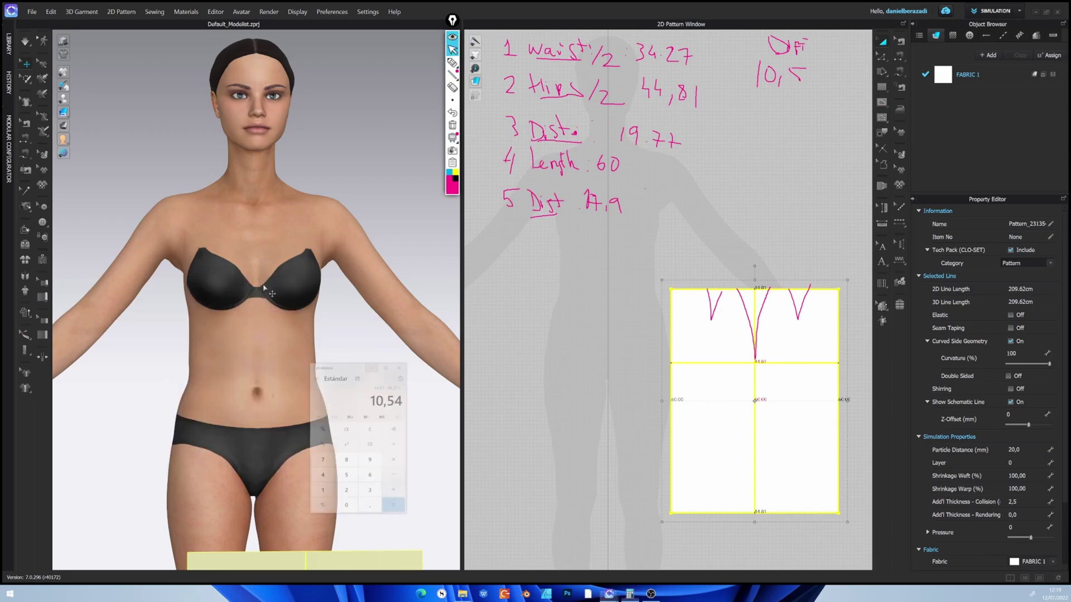
# Examine the avatar's waist-to-hip shape from the side and from the front
pyautogui.moveTo(349, 313)
pyautogui.mouseDown(button='right')
pyautogui.moveTo(283, 312)
pyautogui.moveTo(363, 328)
pyautogui.moveTo(270, 323)
pyautogui.moveTo(315, 334)
pyautogui.moveTo(338, 357)
pyautogui.moveTo(353, 413)
pyautogui.mouseUp(button='right')
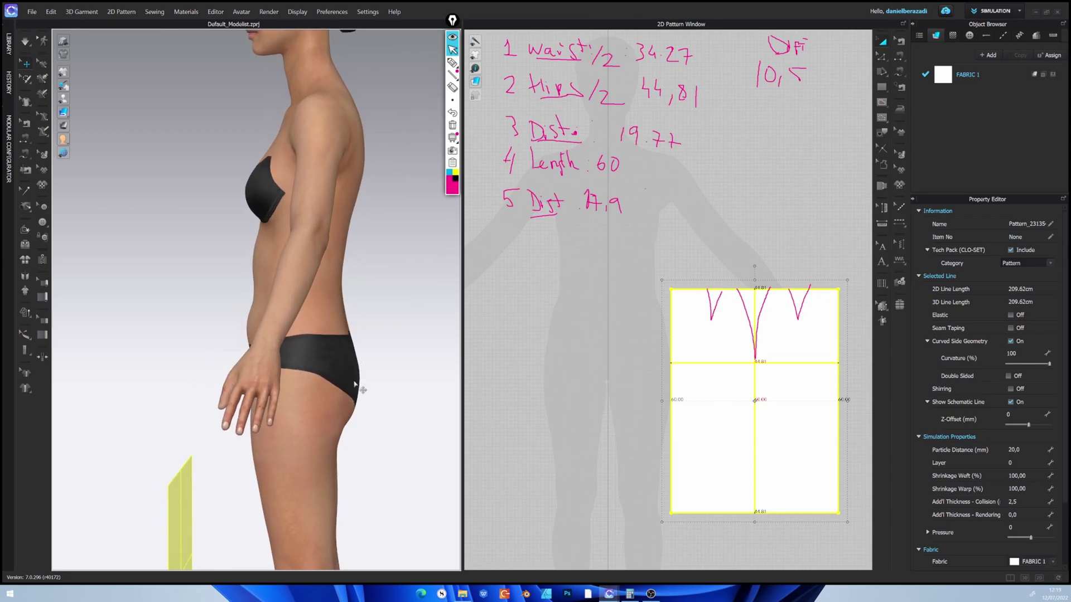
pyautogui.press('2')
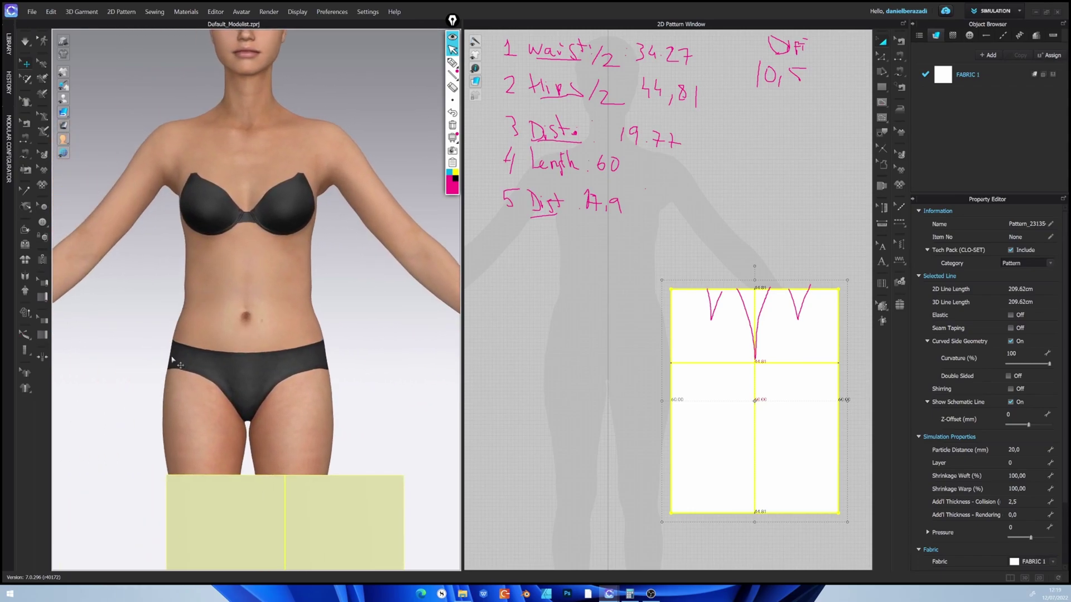
pyautogui.moveTo(337, 419); pyautogui.dragTo(283, 409, button='right')
pyautogui.press('2')
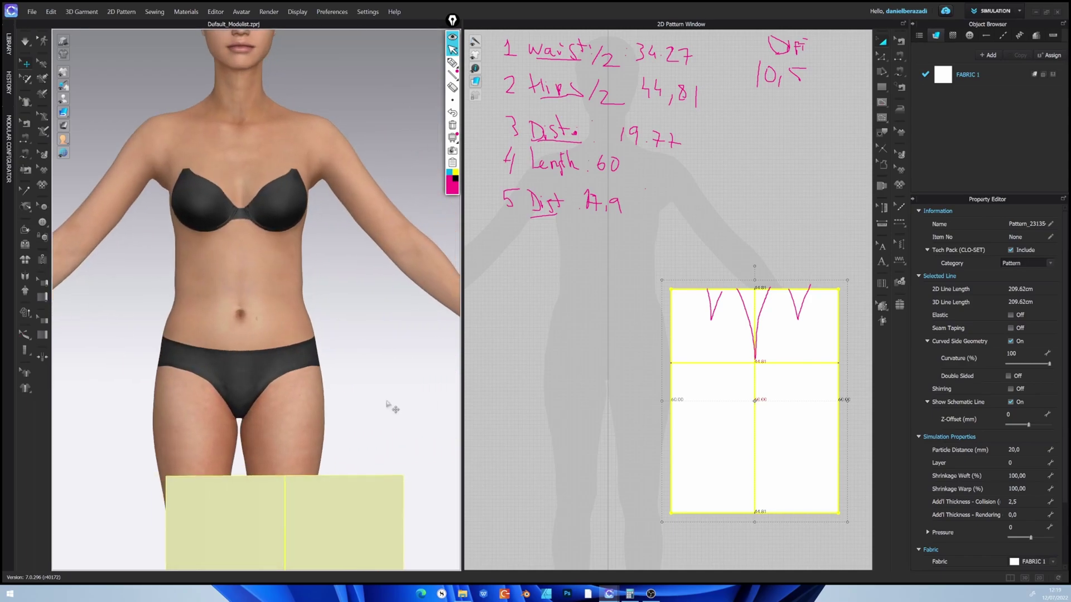
# Handwrite the dart widths 3, 4.5 and 3 with bracket marks above the three darts sketched on the rectangle
pyautogui.moveTo(397, 406); pyautogui.dragTo(434, 366, button='middle')
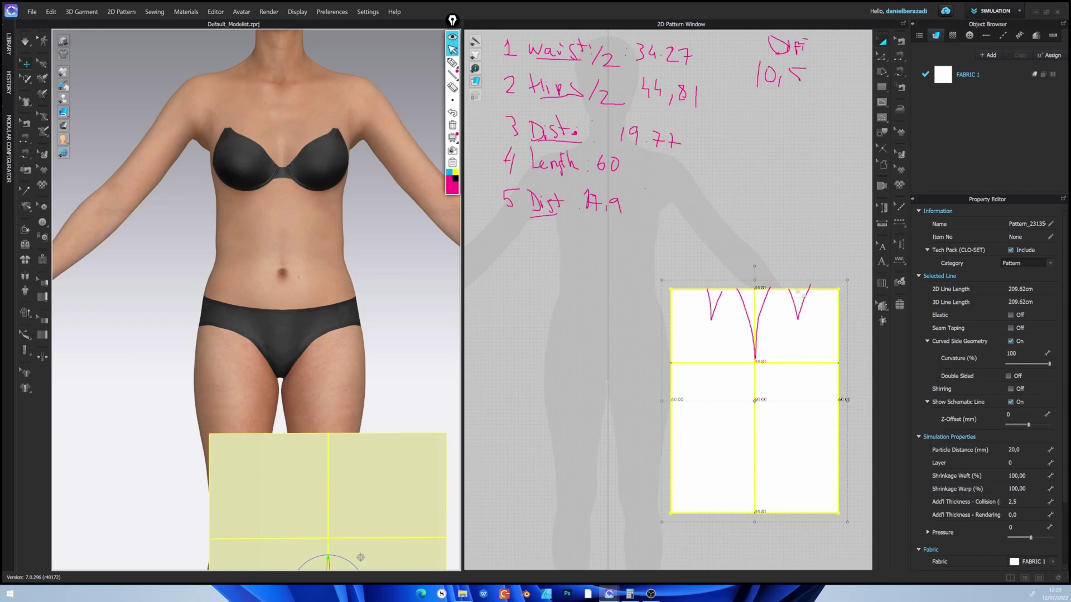
pyautogui.click(452, 62)
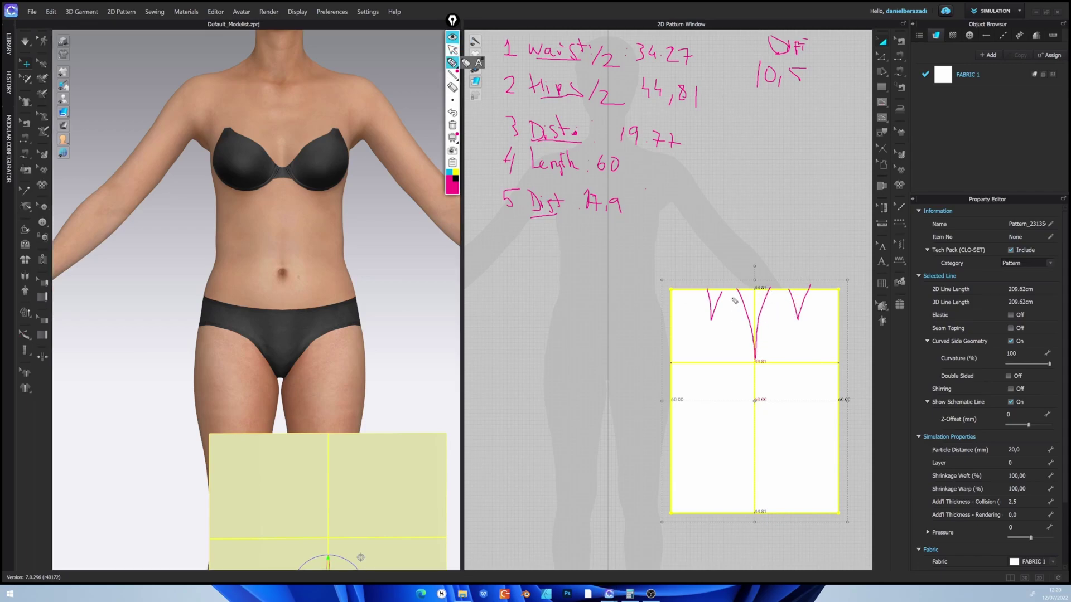
pyautogui.moveTo(702, 276)
pyautogui.mouseDown()
pyautogui.moveTo(808, 274)
pyautogui.moveTo(809, 282)
pyautogui.mouseUp()
pyautogui.moveTo(701, 252); pyautogui.dragTo(701, 262)
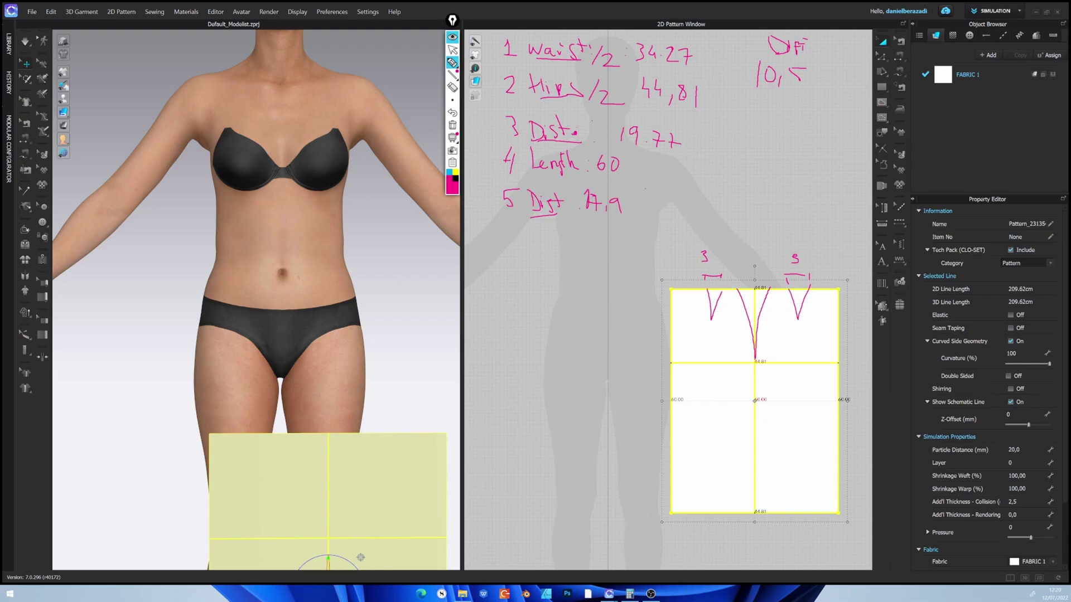
pyautogui.click(452, 50)
pyautogui.click(451, 62)
pyautogui.moveTo(743, 252); pyautogui.dragTo(764, 278)
# Handwrite the dart depths with vertical marks beside the outer darts, 8 for the left one and 14 for the right one
pyautogui.moveTo(824, 297); pyautogui.dragTo(827, 314)
pyautogui.moveTo(696, 290); pyautogui.dragTo(695, 310)
pyautogui.moveTo(693, 315); pyautogui.dragTo(695, 317)
pyautogui.moveTo(832, 298); pyautogui.dragTo(832, 307)
pyautogui.click(452, 50)
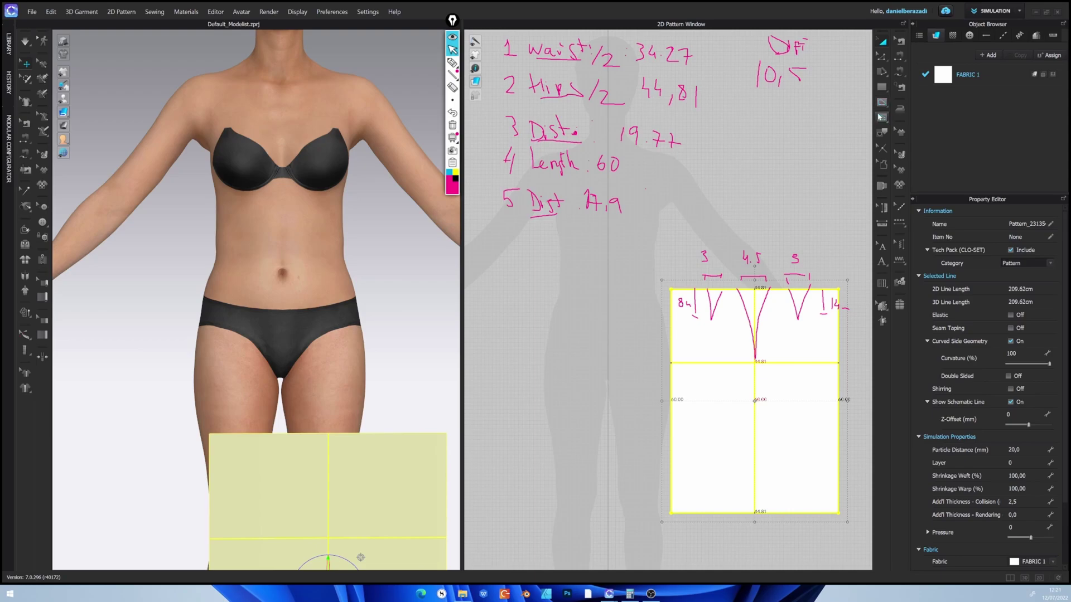
# Calculate half of the noted 17,9 distance, with the calculator placed beside the pattern
pyautogui.click(884, 102)
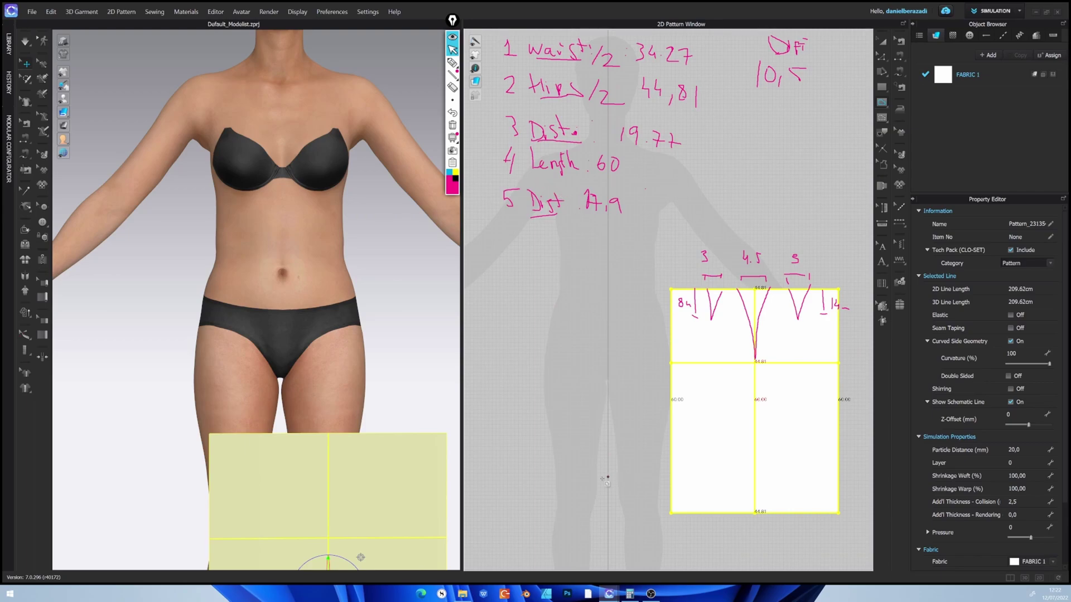
pyautogui.click(630, 594)
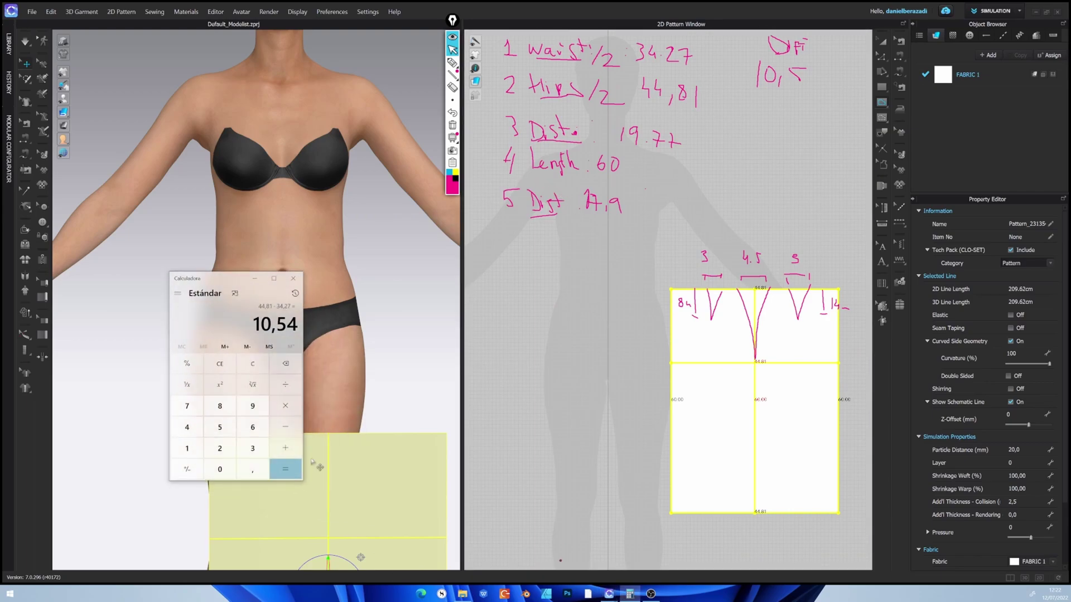
pyautogui.moveTo(218, 278); pyautogui.dragTo(523, 270)
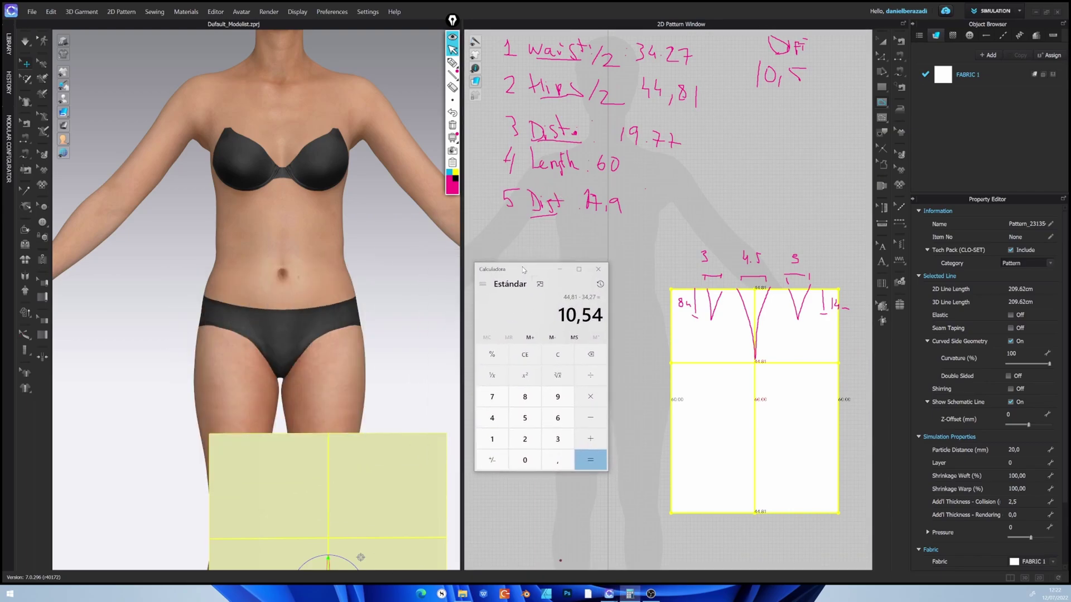
pyautogui.click(492, 439)
pyautogui.click(492, 399)
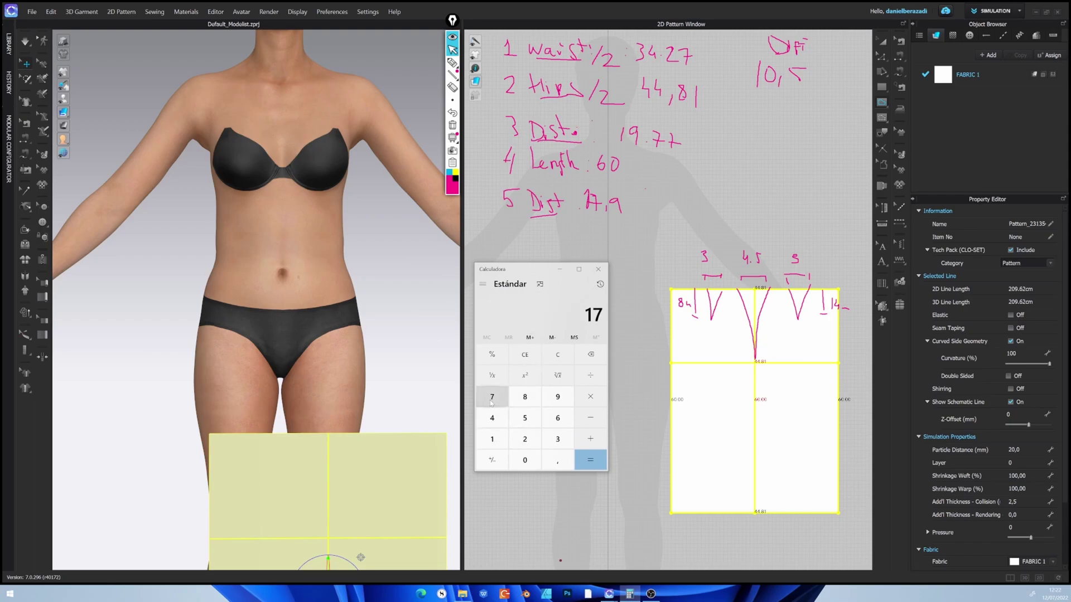
pyautogui.click(557, 461)
pyautogui.click(557, 397)
pyautogui.click(590, 376)
pyautogui.click(524, 439)
pyautogui.click(590, 460)
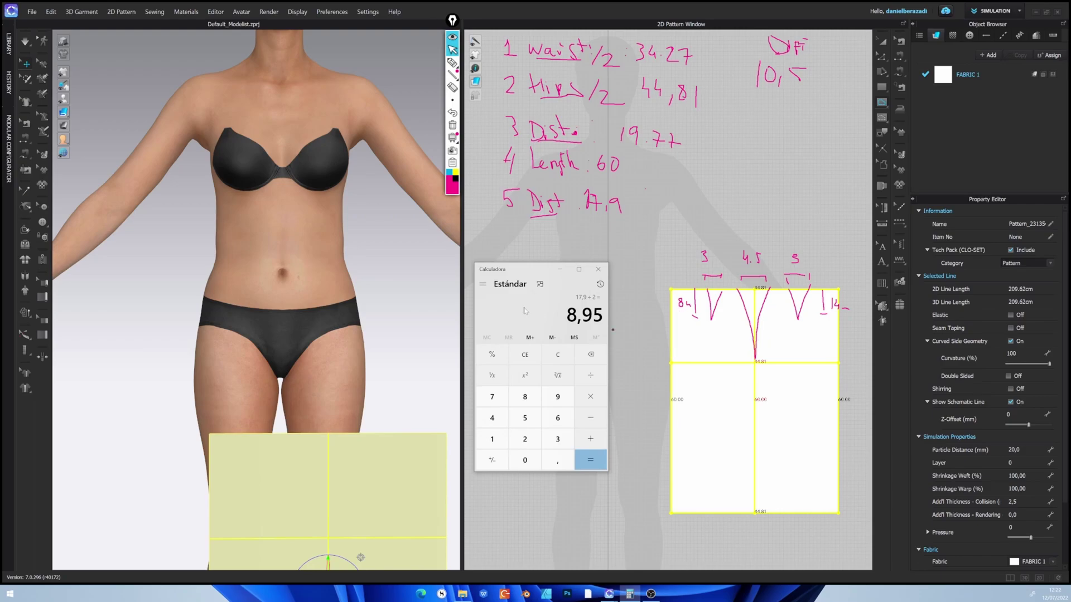
# Draw a horizontal internal guide line 8,96 cm long inward from the rectangle's left edge, above the hip line
pyautogui.click(672, 338)
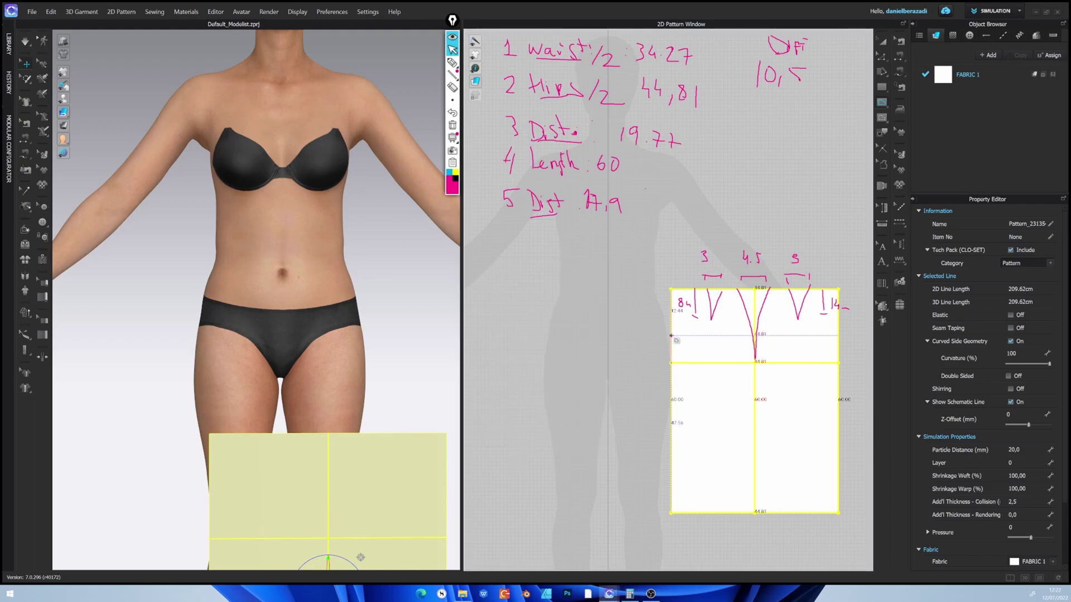
pyautogui.click(672, 336)
pyautogui.click(697, 336)
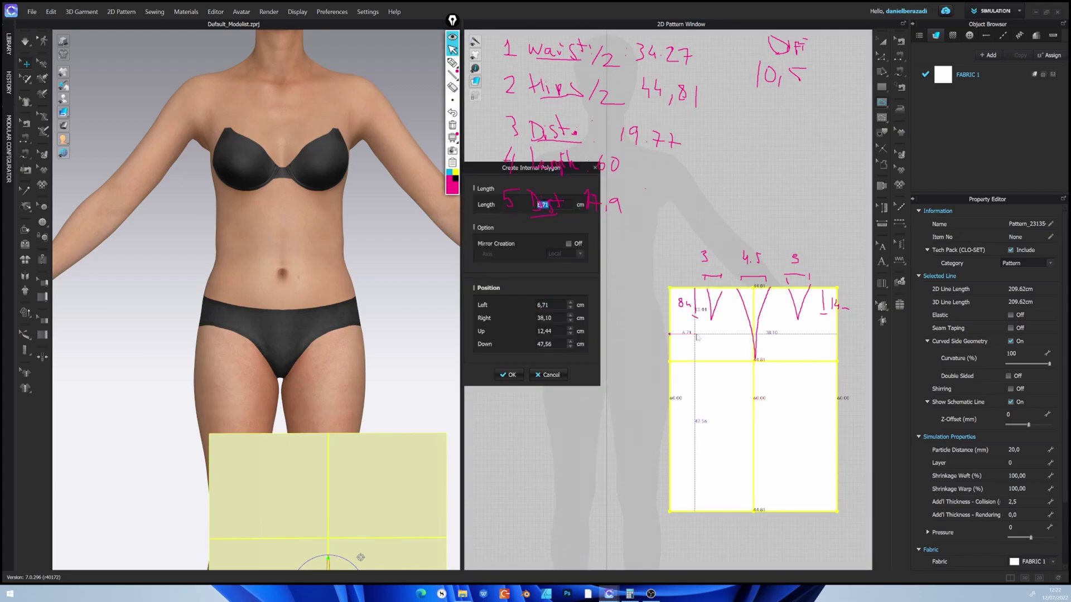
pyautogui.write('8')
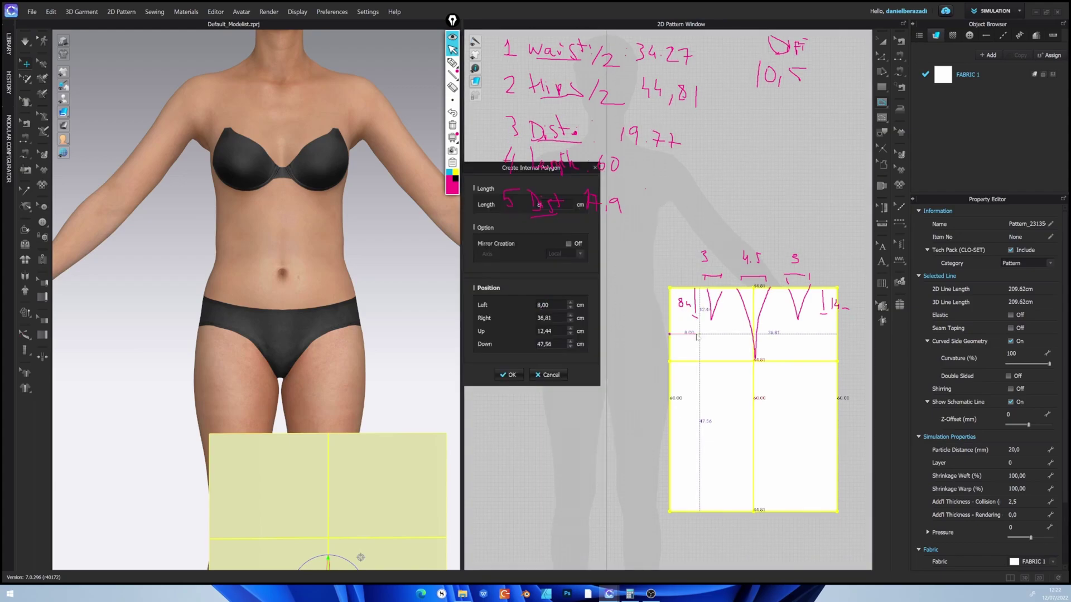
pyautogui.write(',96')
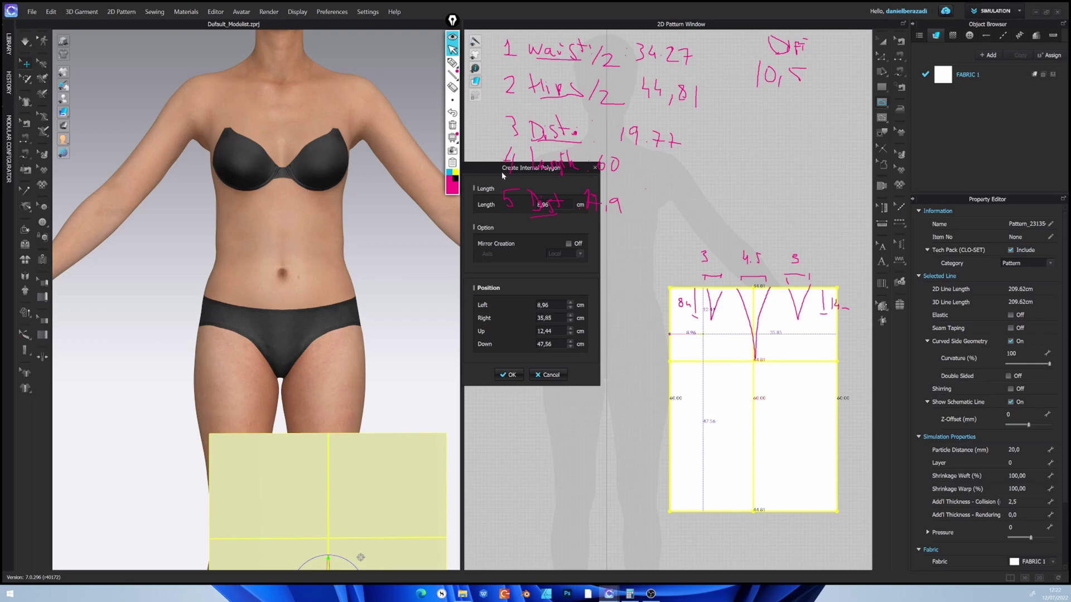
pyautogui.moveTo(502, 175); pyautogui.dragTo(564, 307)
pyautogui.click(541, 509)
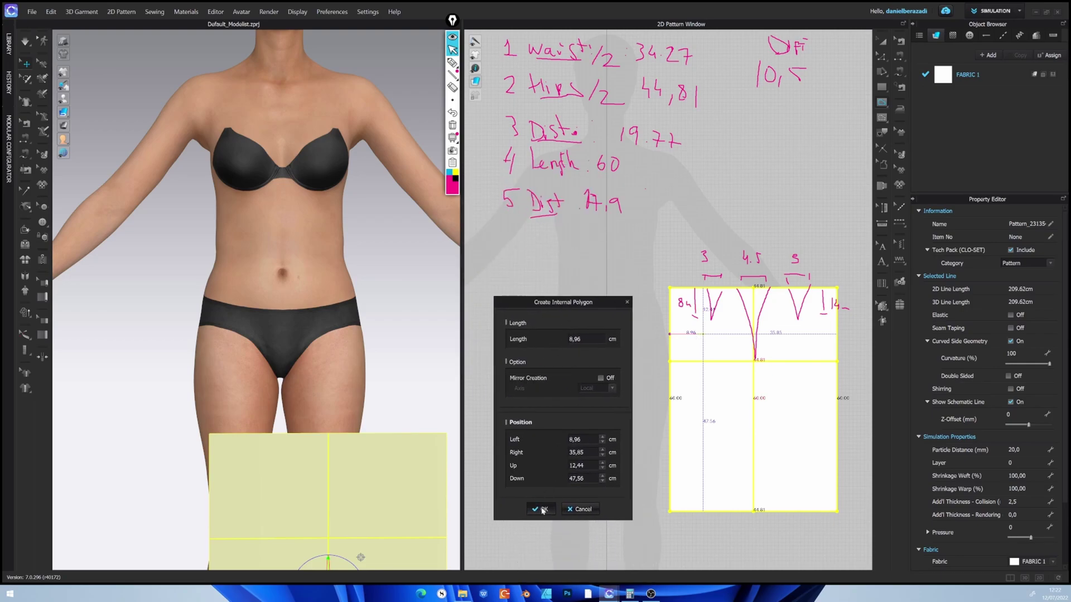
pyautogui.press('Return')
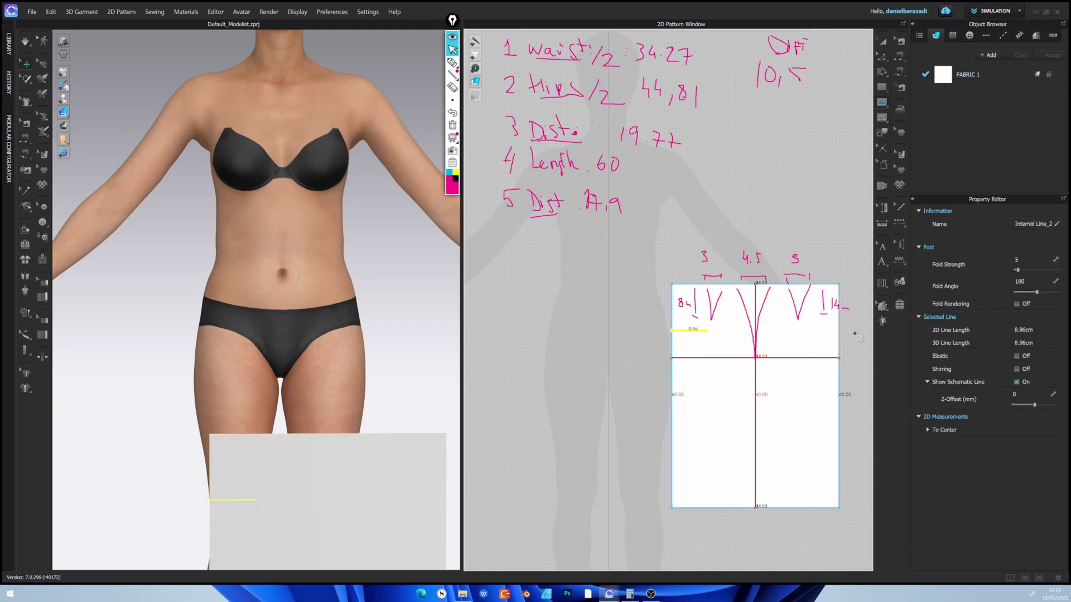
# Draw a horizontal internal guide line 8,95 cm long inward from the rectangle's right edge, level with the opposite guide
pyautogui.click(812, 332)
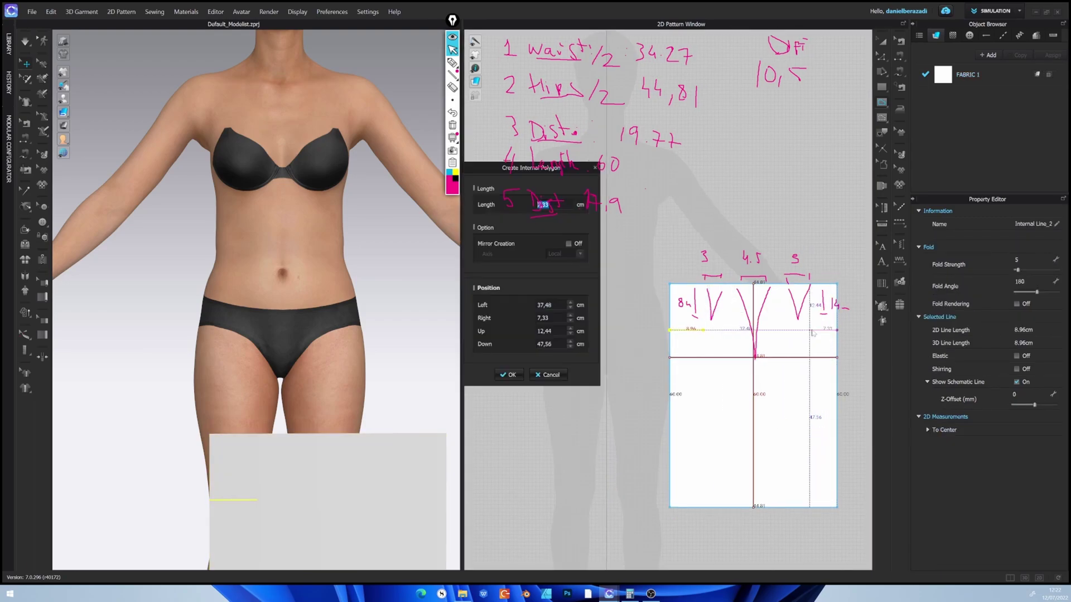
pyautogui.write('8,95')
pyautogui.press('Return')
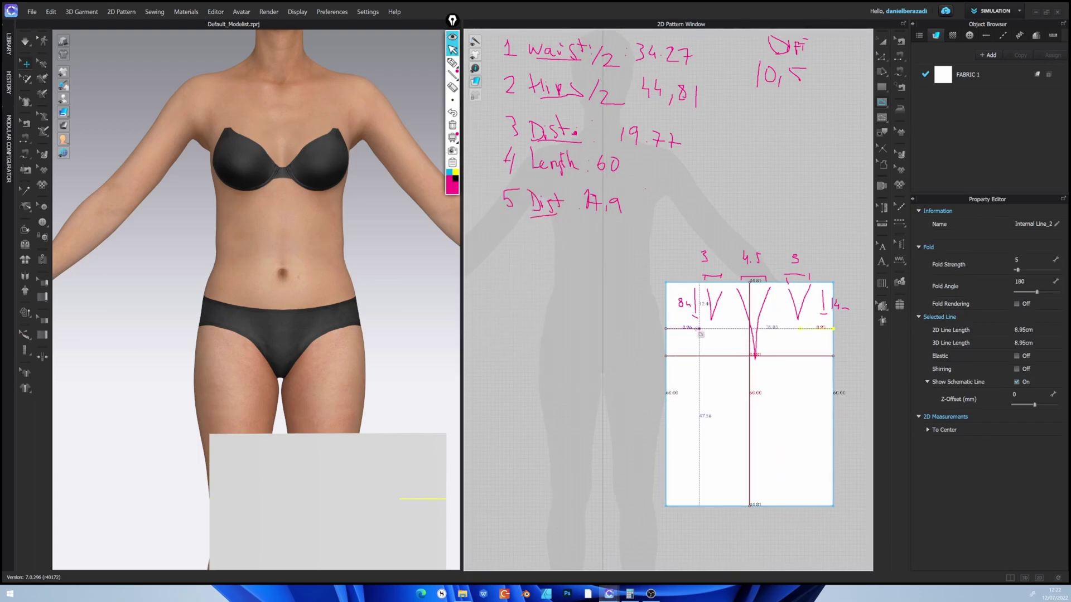
# Draw an 8 cm vertical internal line down from the rectangle's upper edge, aligned with the left guide line's inner end
pyautogui.moveTo(717, 350); pyautogui.dragTo(721, 352, button='middle')
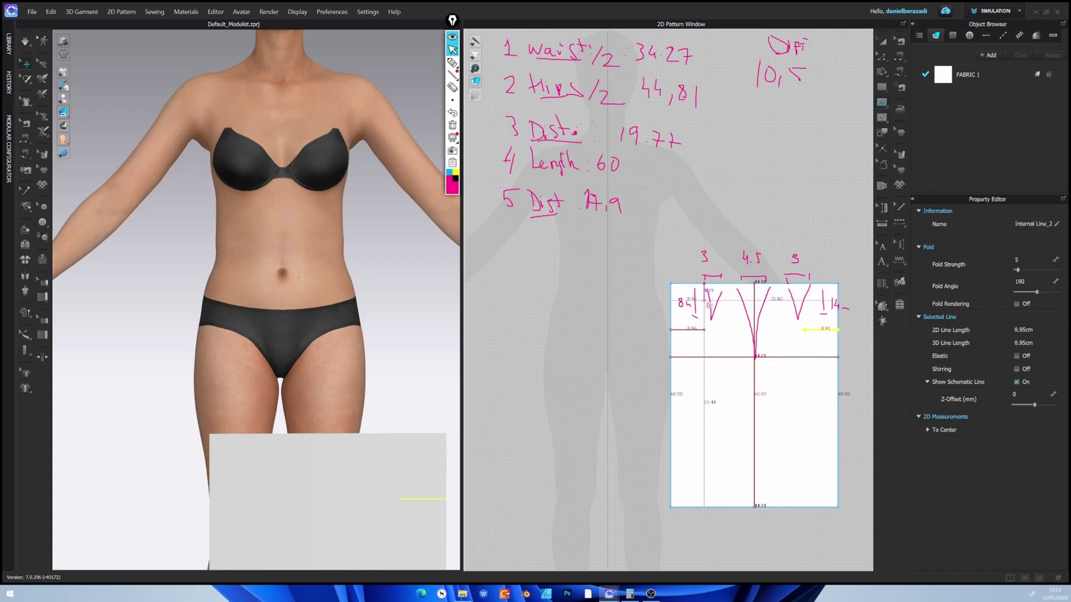
pyautogui.click(706, 303)
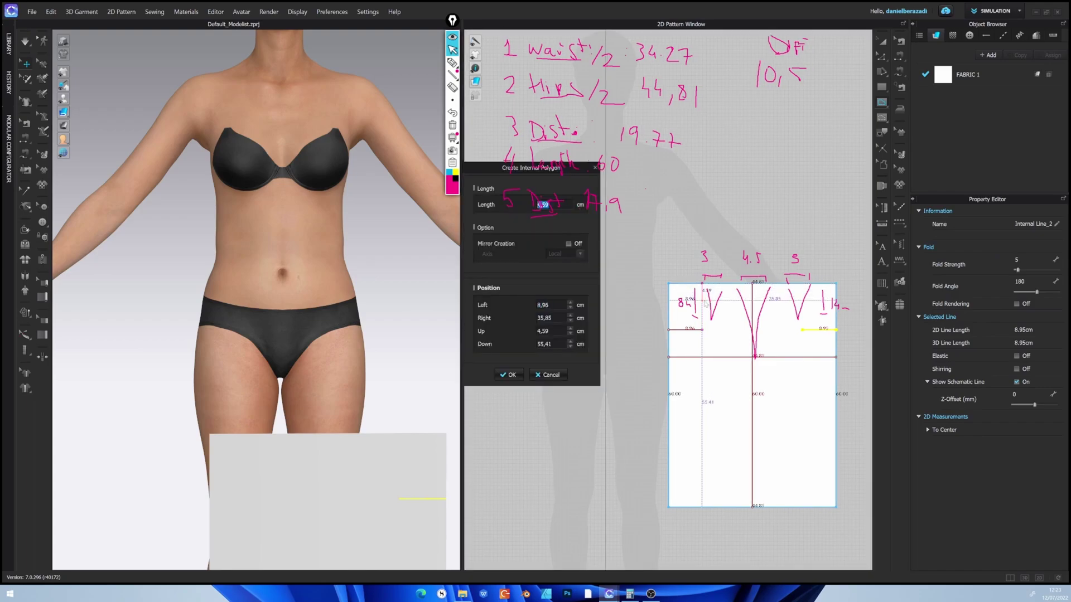
pyautogui.moveTo(500, 176); pyautogui.dragTo(557, 274)
pyautogui.write('8')
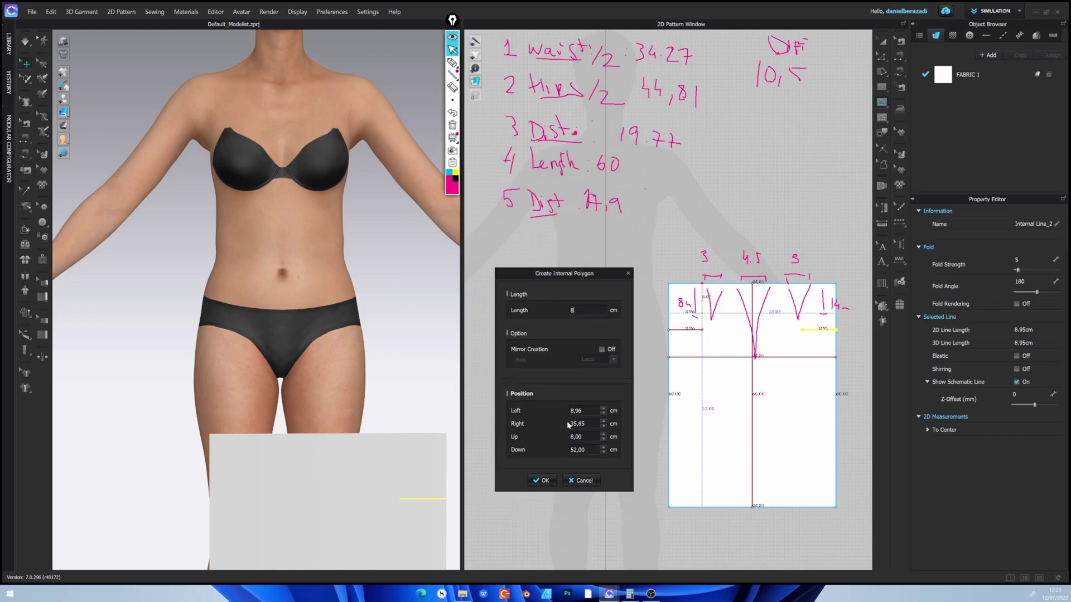
pyautogui.click(539, 481)
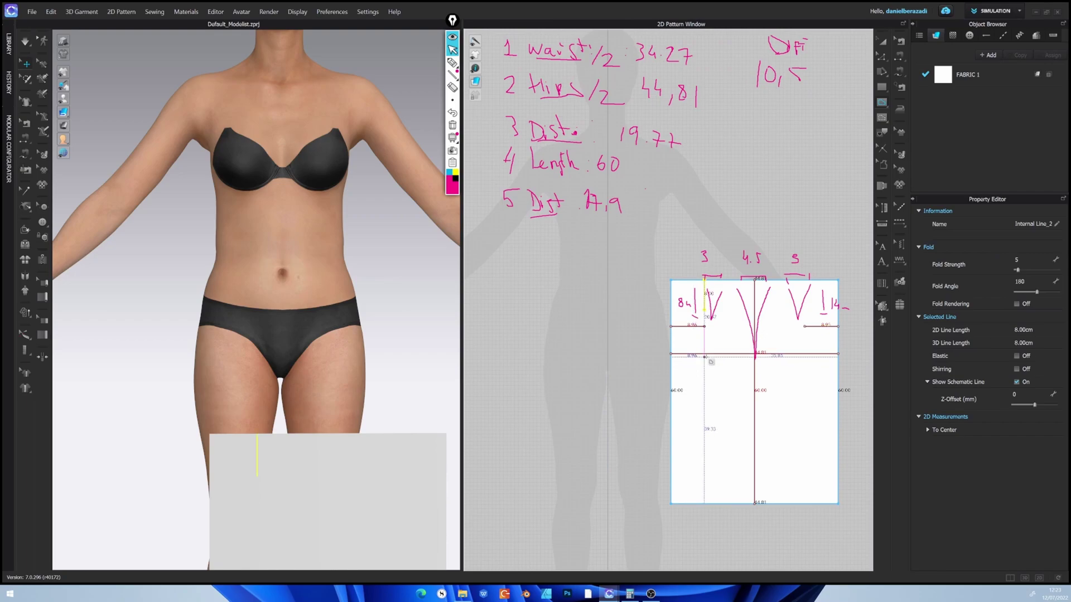
# Draw a 14 cm vertical internal line down from the rectangle's upper edge, aligned with the right guide line's inner end
pyautogui.moveTo(767, 355); pyautogui.dragTo(767, 363, button='middle')
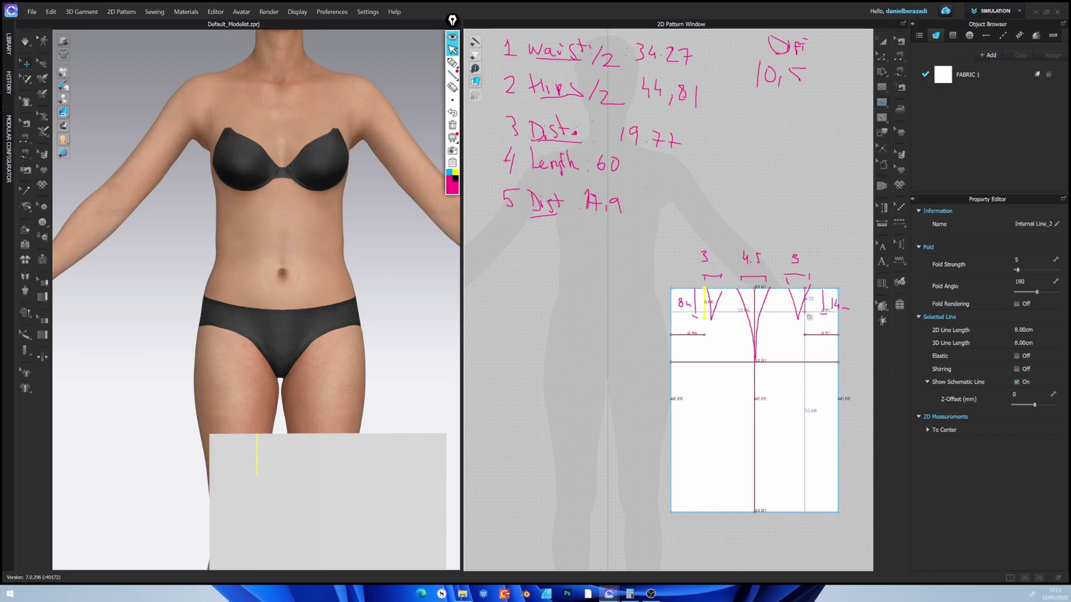
pyautogui.click(807, 316)
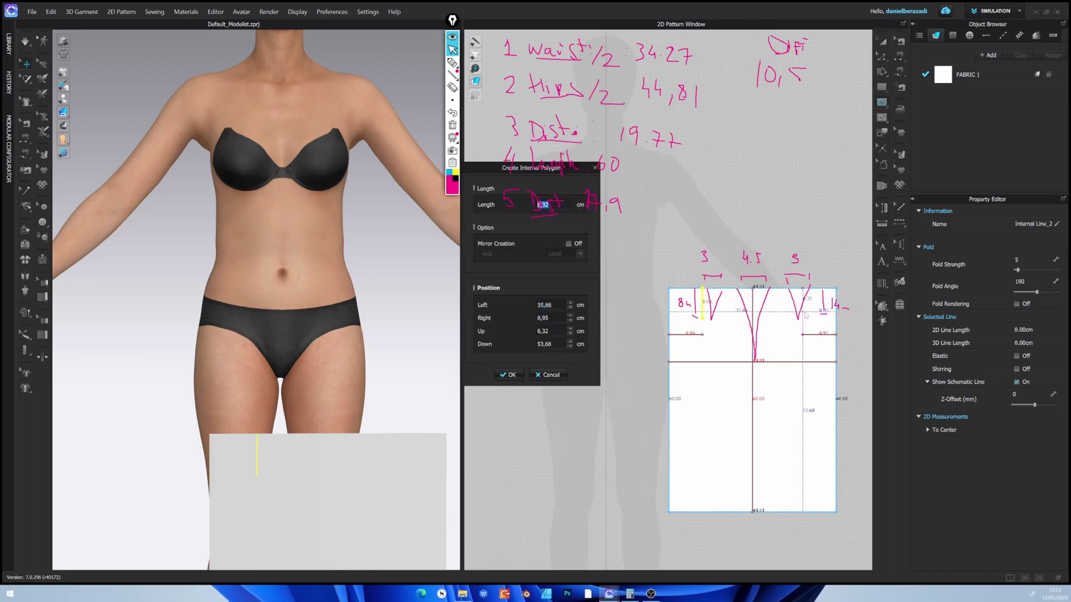
pyautogui.write('14')
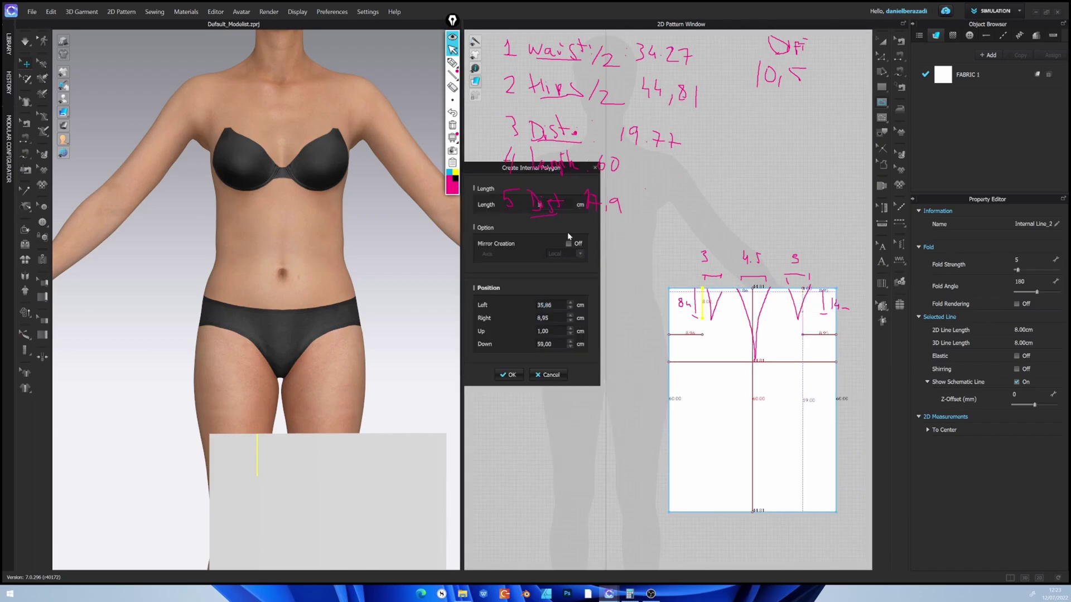
pyautogui.click(511, 375)
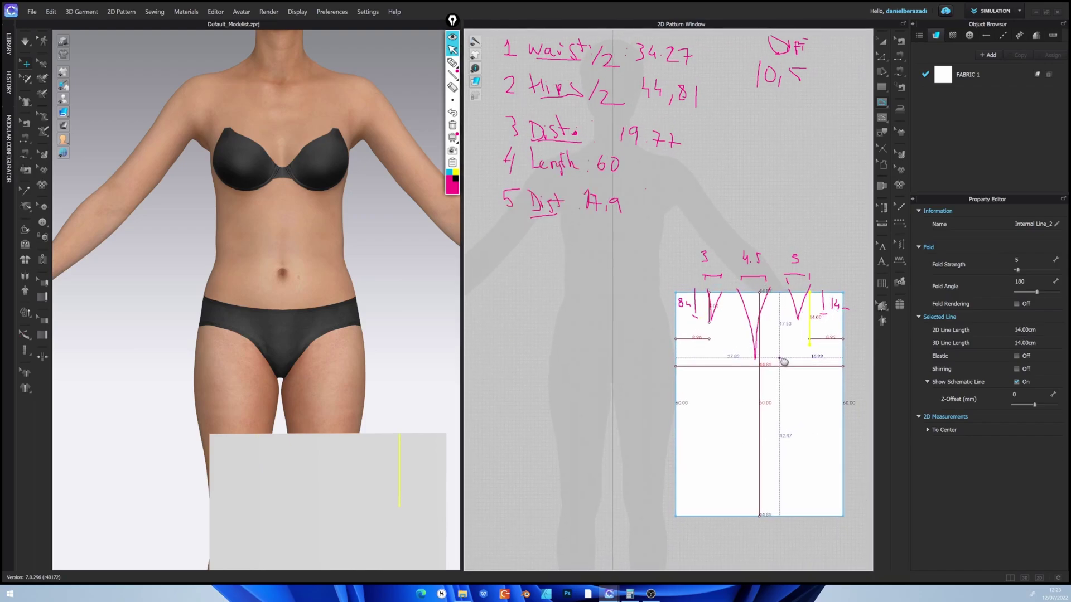
# Delete the two short horizontal guide lines at the rectangle's side edges
pyautogui.click(883, 56)
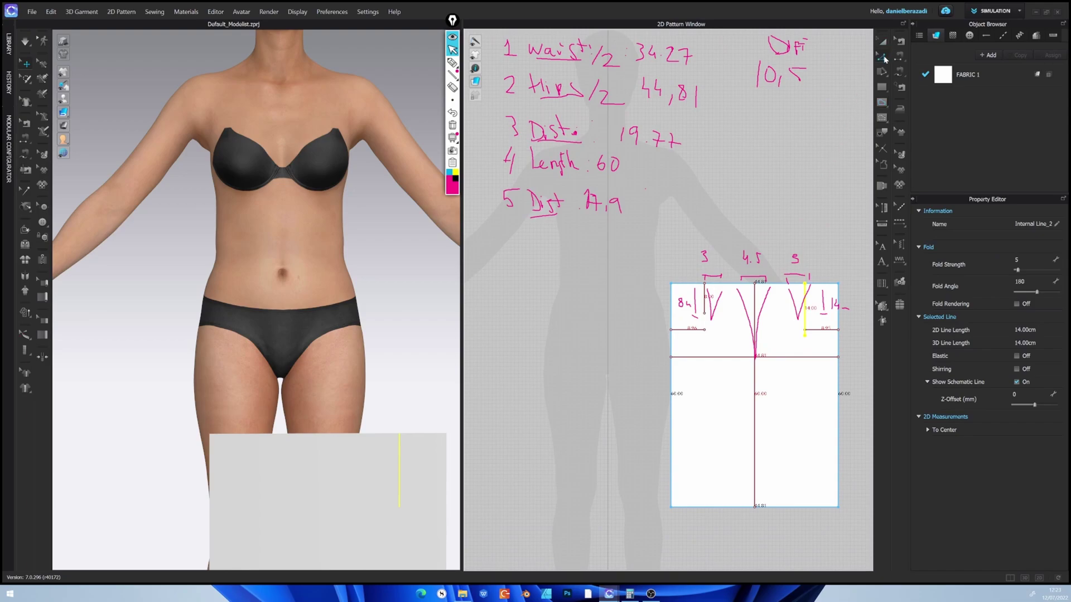
pyautogui.click(819, 333)
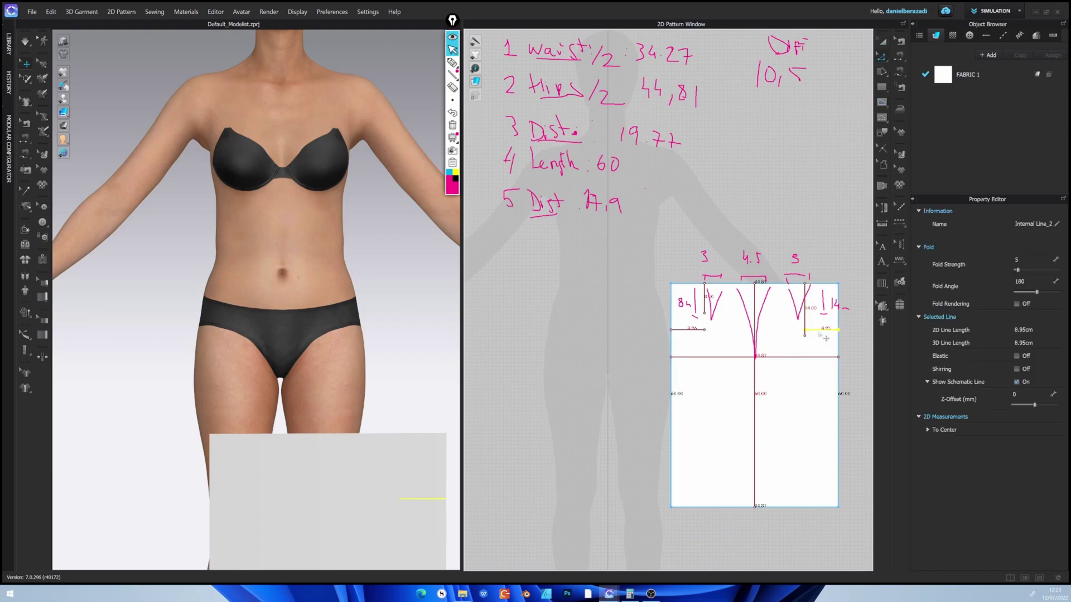
pyautogui.press('Delete')
pyautogui.click(690, 329)
pyautogui.press('Delete')
# Erase the handwritten dart sketches with their width and depth notes, keeping the measurement list
pyautogui.click(452, 87)
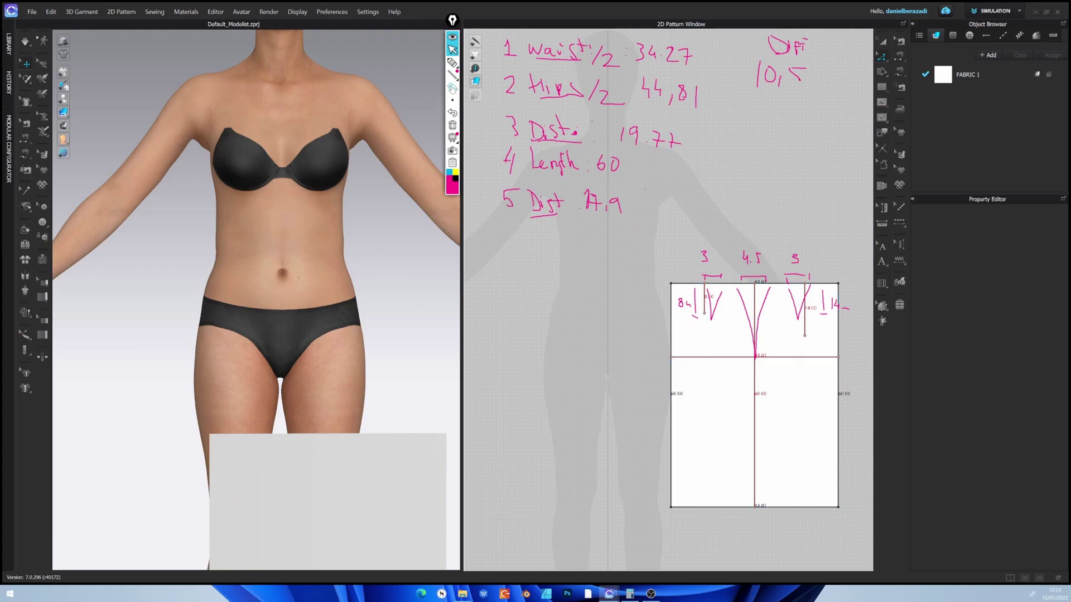
pyautogui.moveTo(746, 323)
pyautogui.mouseDown()
pyautogui.moveTo(720, 300)
pyautogui.moveTo(704, 256)
pyautogui.moveTo(770, 263)
pyautogui.moveTo(824, 330)
pyautogui.mouseUp()
pyautogui.moveTo(762, 268)
pyautogui.mouseDown()
pyautogui.moveTo(758, 325)
pyautogui.moveTo(687, 306)
pyautogui.mouseUp()
pyautogui.click(452, 50)
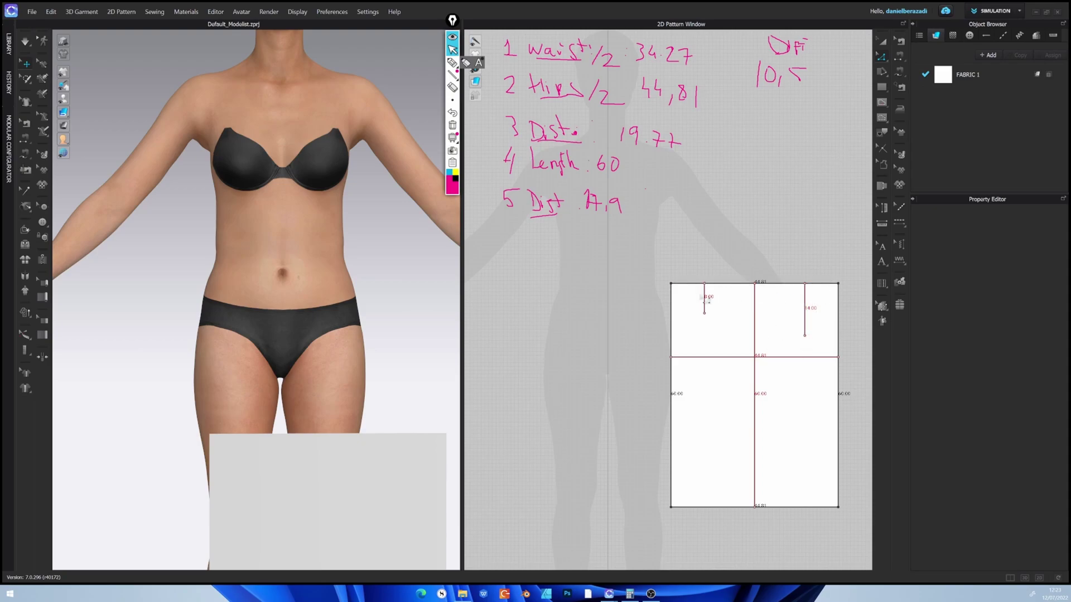
# Draw a 1,5 cm horizontal internal line to the right of the 8 cm dart line, just below the rectangle's upper edge
pyautogui.click(882, 102)
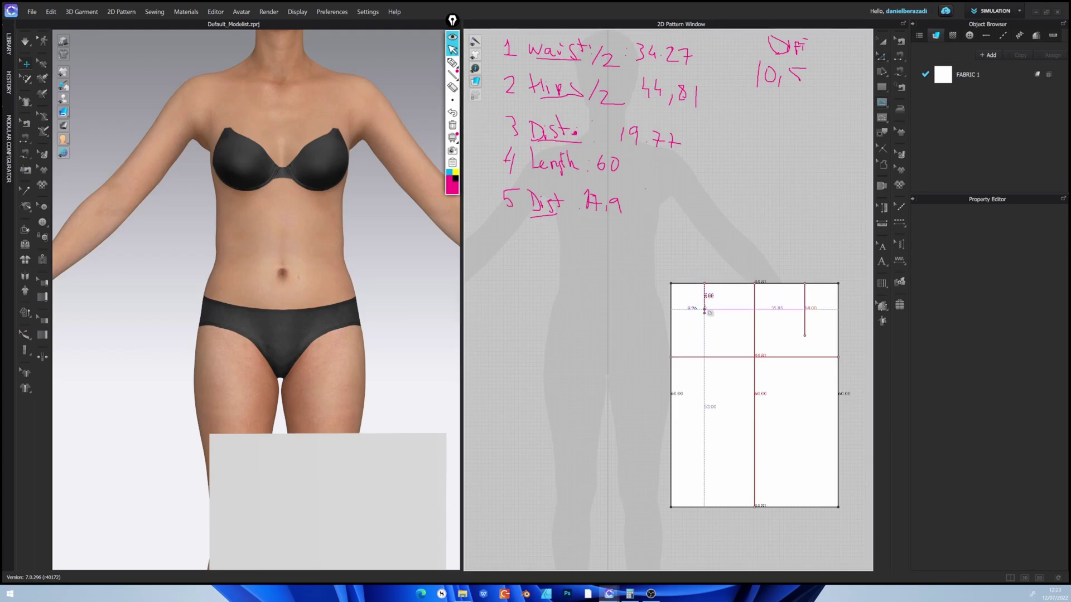
pyautogui.scroll(2, 704, 290)
pyautogui.scroll(3, 714, 293)
pyautogui.moveTo(729, 290); pyautogui.dragTo(655, 357, button='middle')
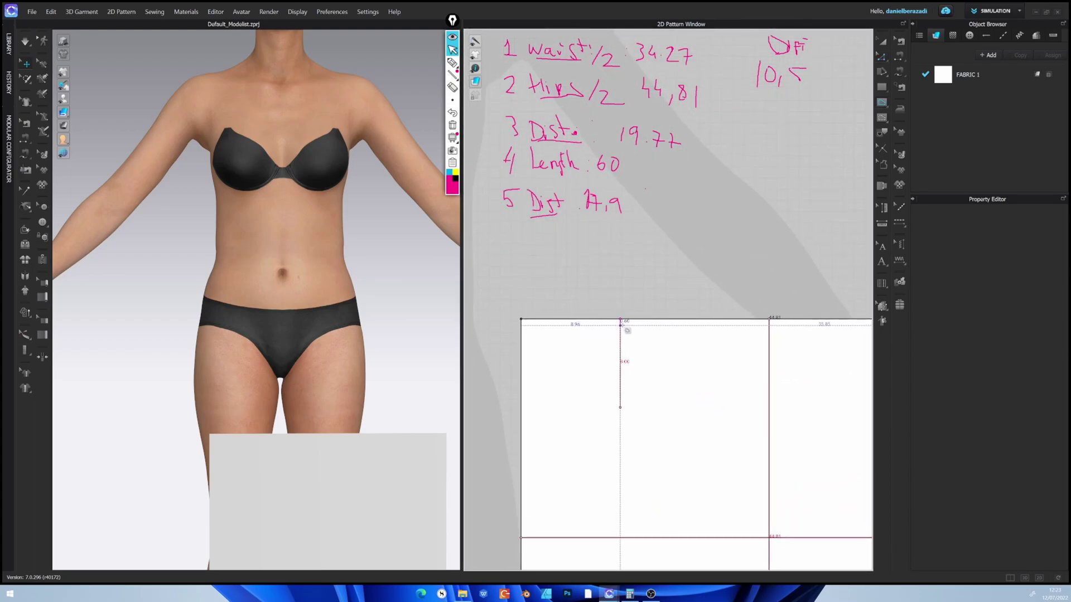
pyautogui.click(639, 330)
pyautogui.write('1')
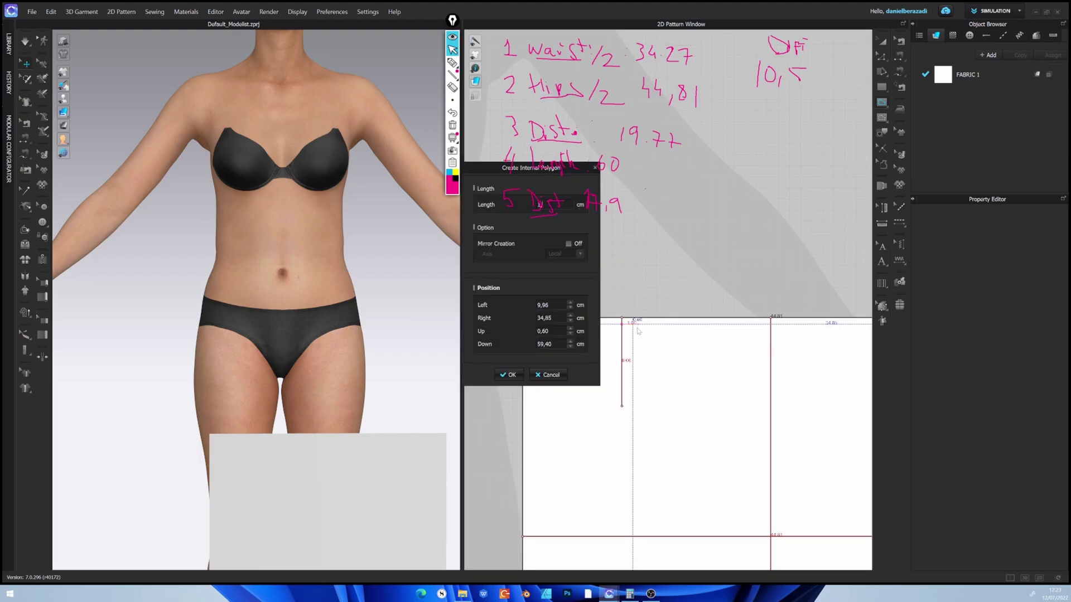
pyautogui.write(',5')
pyautogui.click(509, 370)
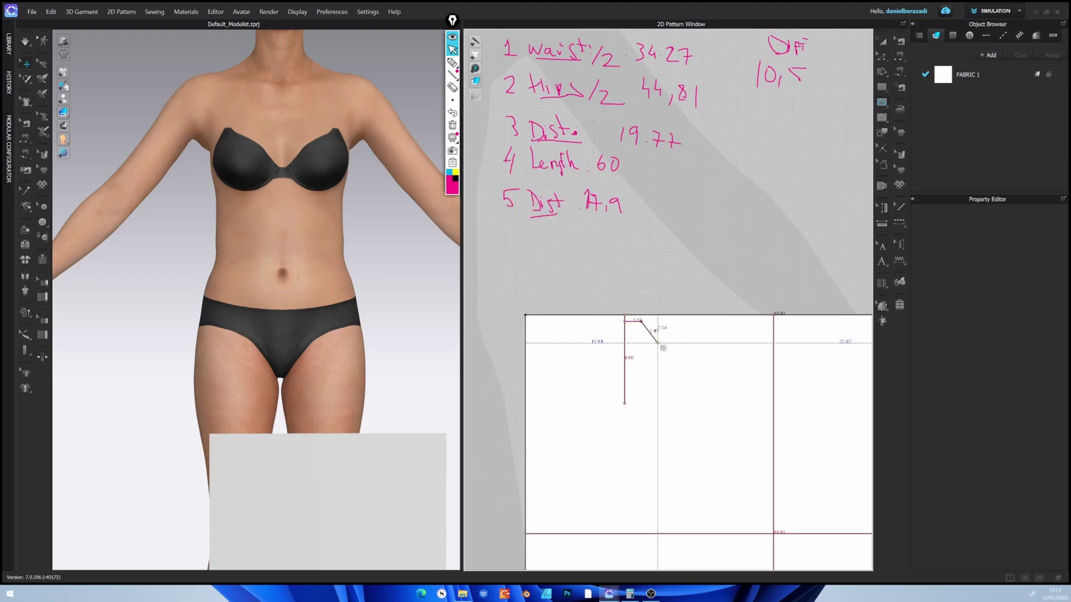
pyautogui.press('Return')
# Draw a matching 1,5 cm horizontal internal line to the left of the 8 cm dart line, at the same height
pyautogui.click(624, 322)
pyautogui.rightClick(610, 322)
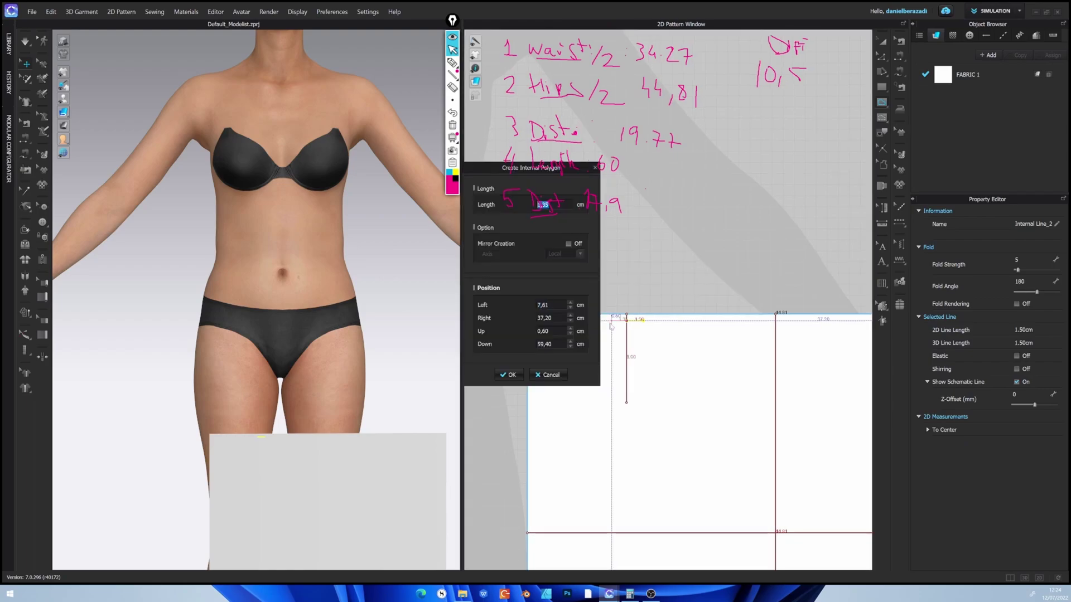
pyautogui.click(509, 375)
pyautogui.press('Return')
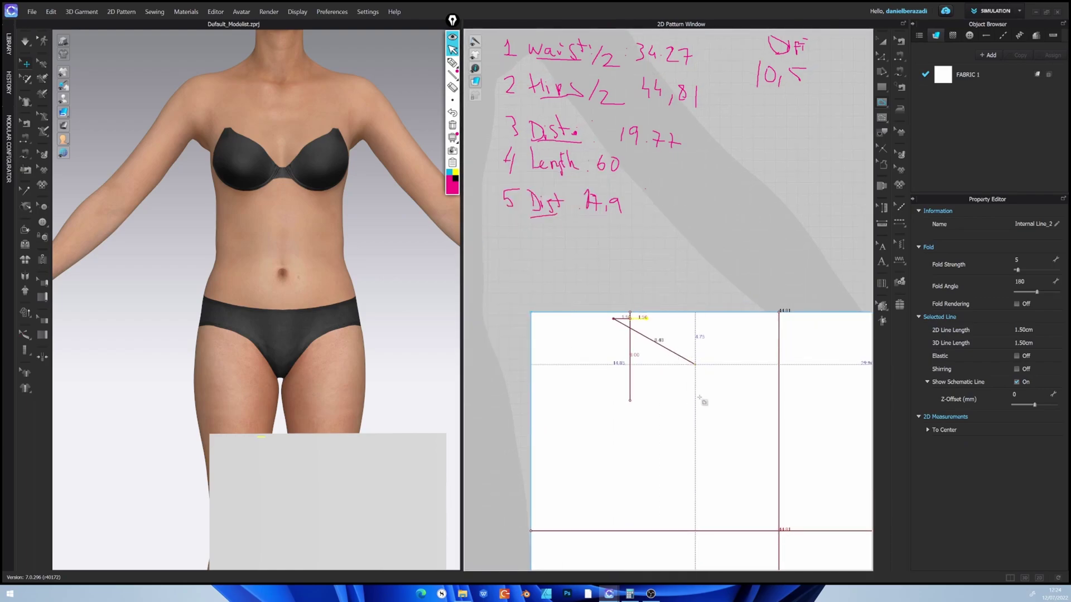
# Draw a 1,5 cm horizontal internal line to the left of the 14 cm dart line, 1,15 cm below the upper edge
pyautogui.scroll(-4, 725, 334)
pyautogui.moveTo(849, 339); pyautogui.dragTo(718, 338, button='middle')
pyautogui.scroll(5, 718, 338)
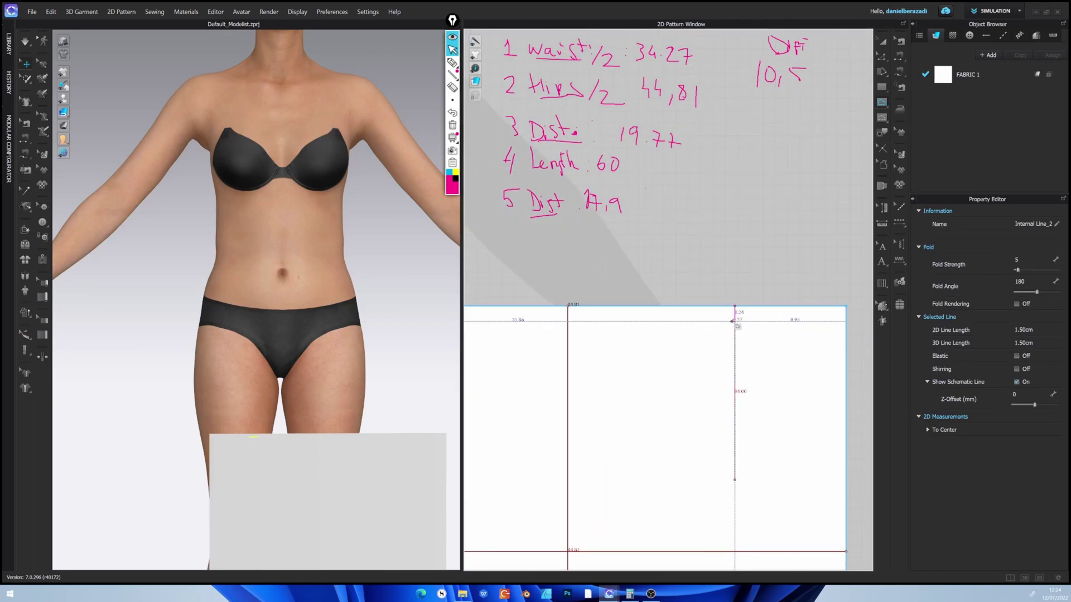
pyautogui.rightClick(714, 322)
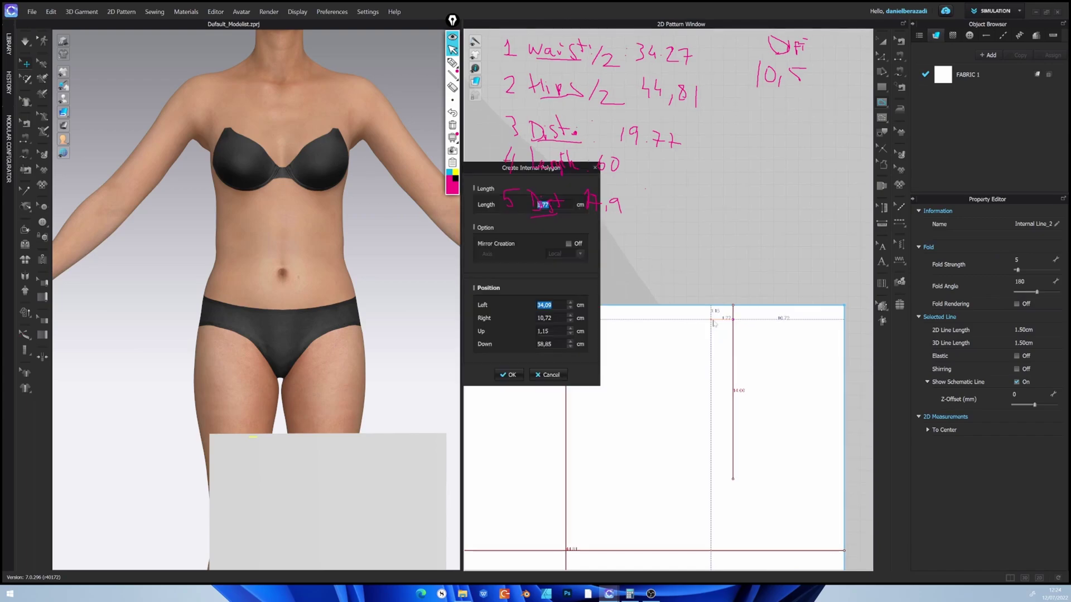
pyautogui.write('1,5')
pyautogui.press('Return')
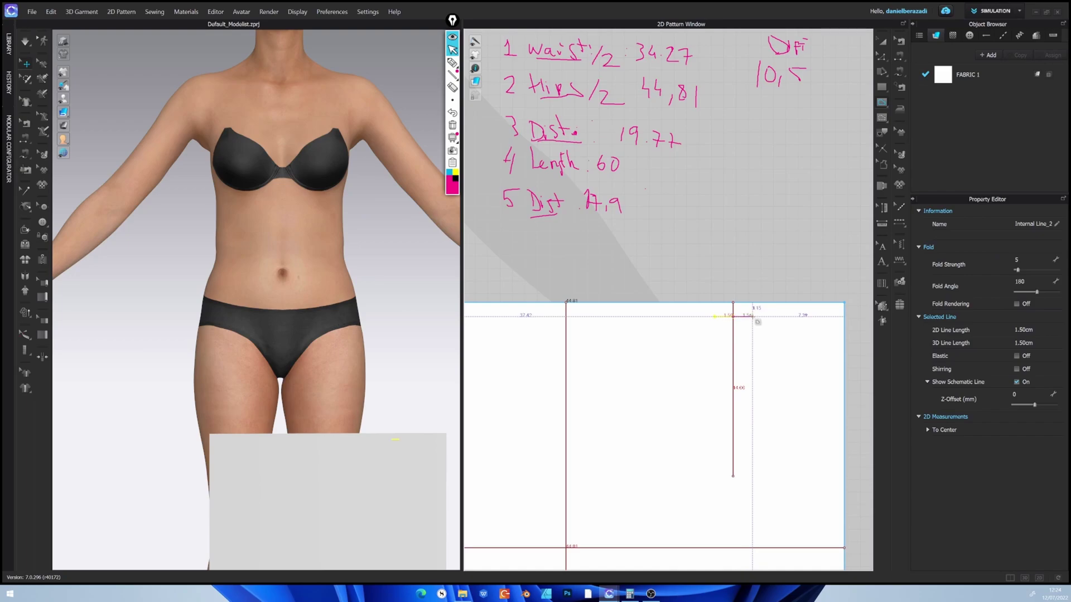
# Draw a matching 1,5 cm horizontal internal line to the right of the 14 cm dart line, 1,15 cm below the upper edge
pyautogui.click(757, 322)
pyautogui.write('1,5')
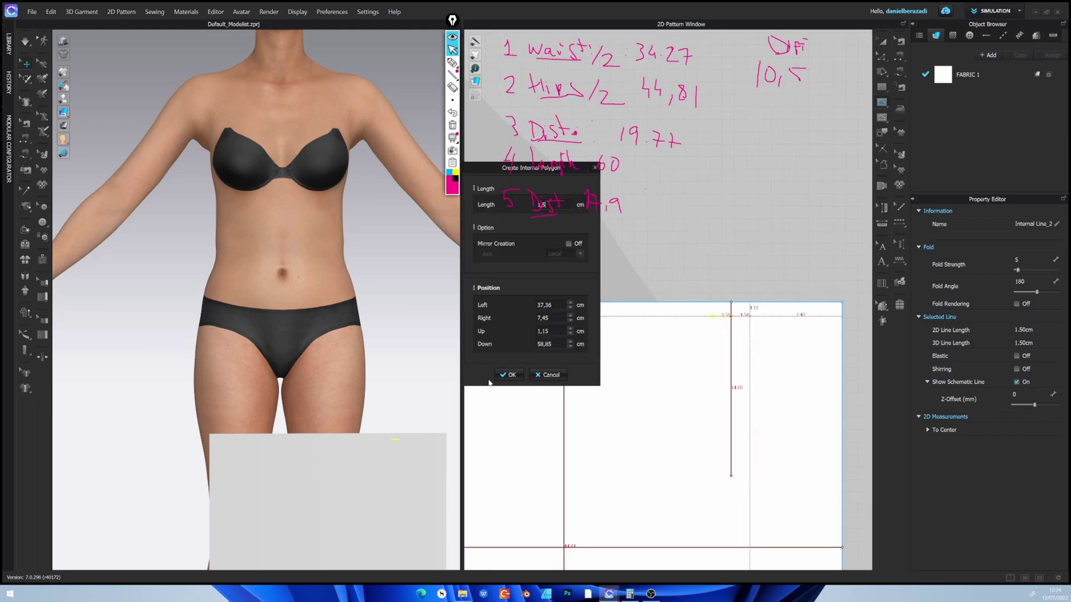
pyautogui.press('Return')
pyautogui.press('Return')
# Draw a 2,25 cm horizontal internal line to the left of the vertical centre line, 1,15 cm below the upper edge
pyautogui.scroll(-3, 687, 361)
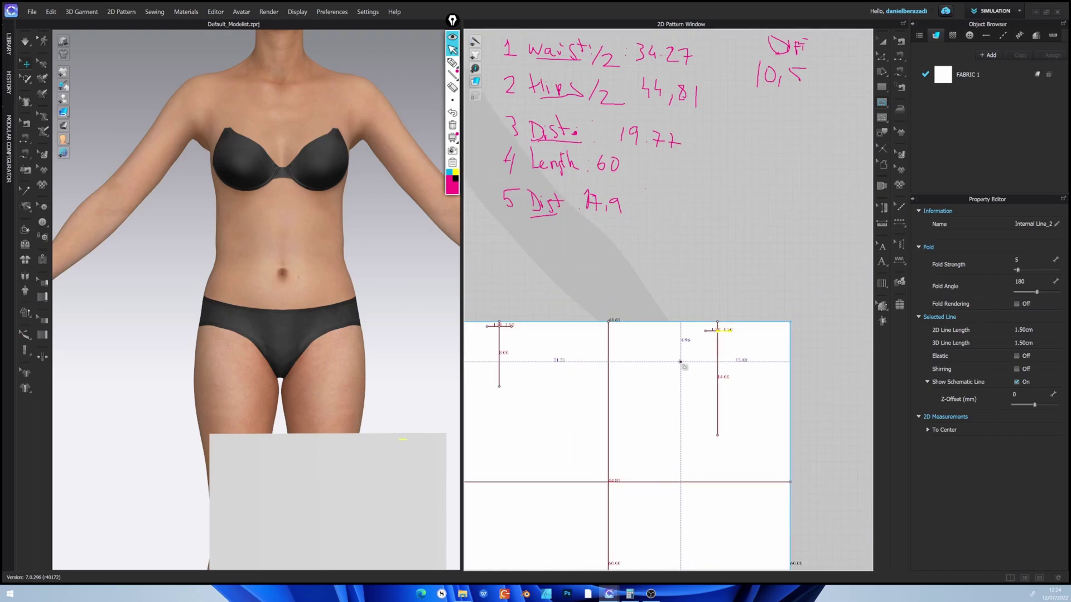
pyautogui.moveTo(684, 363); pyautogui.dragTo(706, 370, button='middle')
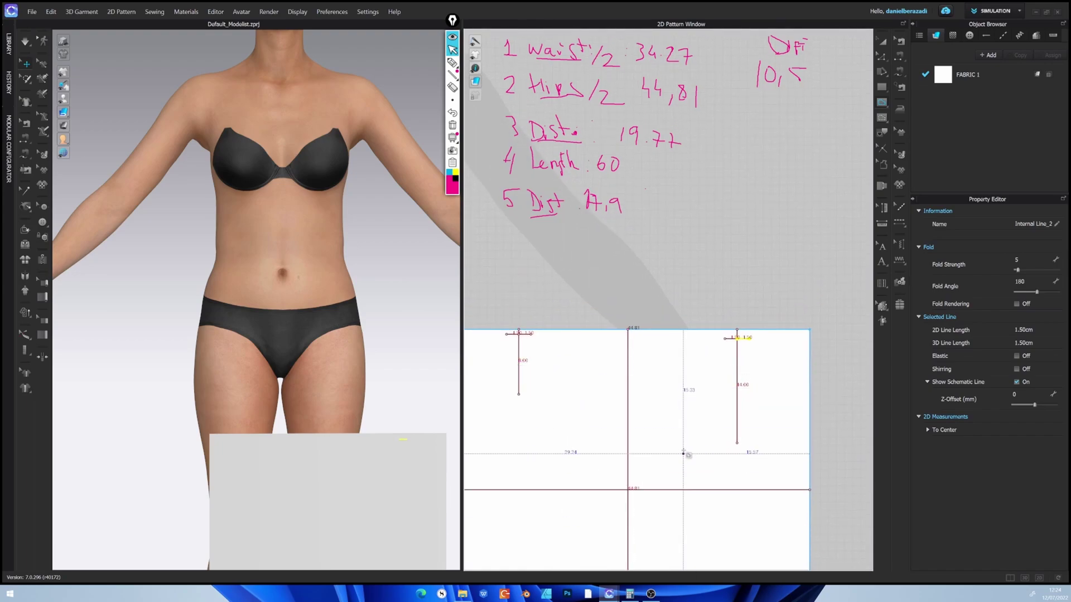
pyautogui.scroll(2, 624, 344)
pyautogui.moveTo(629, 337); pyautogui.dragTo(661, 344, button='middle')
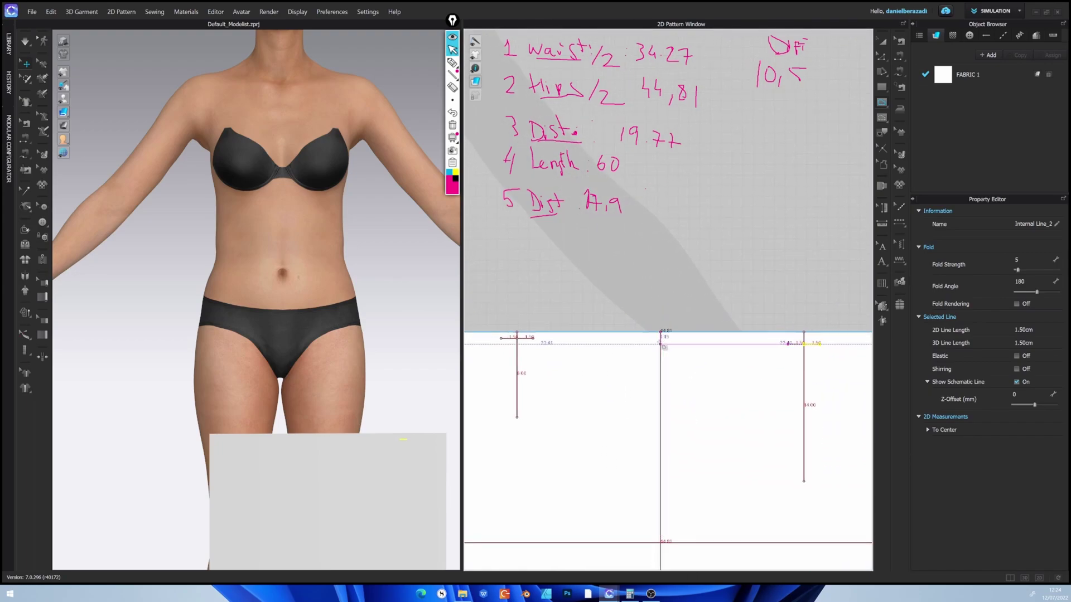
pyautogui.click(660, 344)
pyautogui.rightClick(648, 344)
pyautogui.write('2,25')
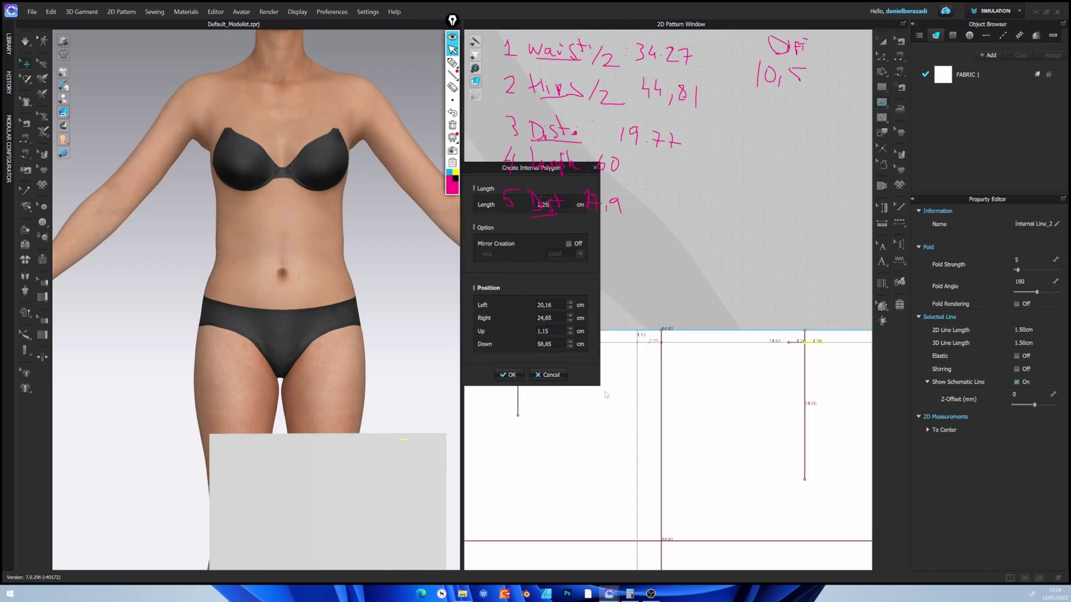
pyautogui.click(508, 374)
# Draw a matching 2,25 cm horizontal internal line to the right of the vertical centre line, at the same height
pyautogui.moveTo(615, 370); pyautogui.dragTo(664, 340)
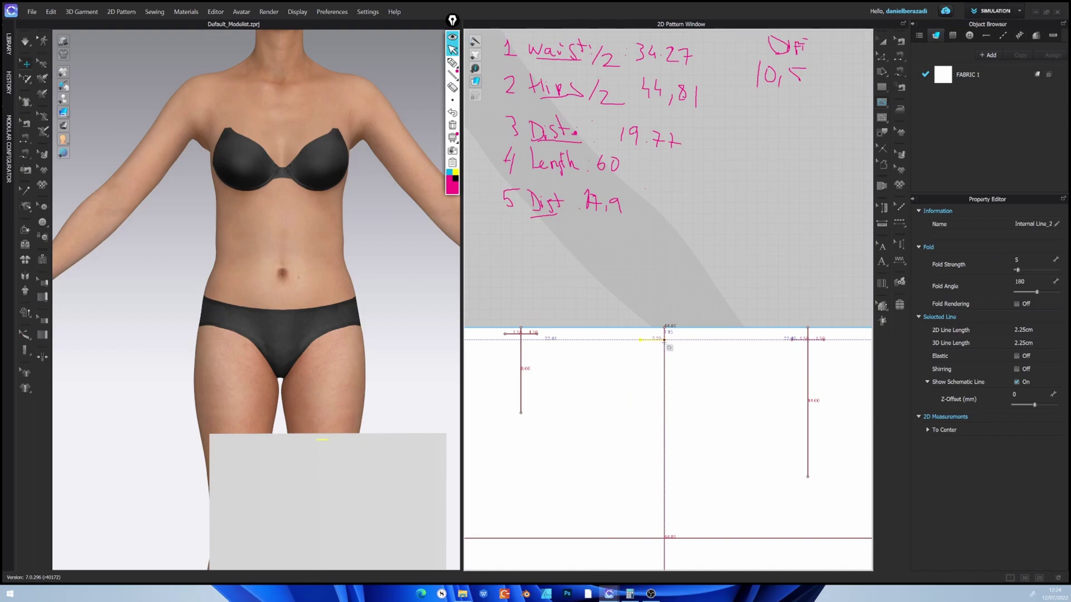
pyautogui.click(664, 340)
pyautogui.rightClick(688, 341)
pyautogui.write('2,25')
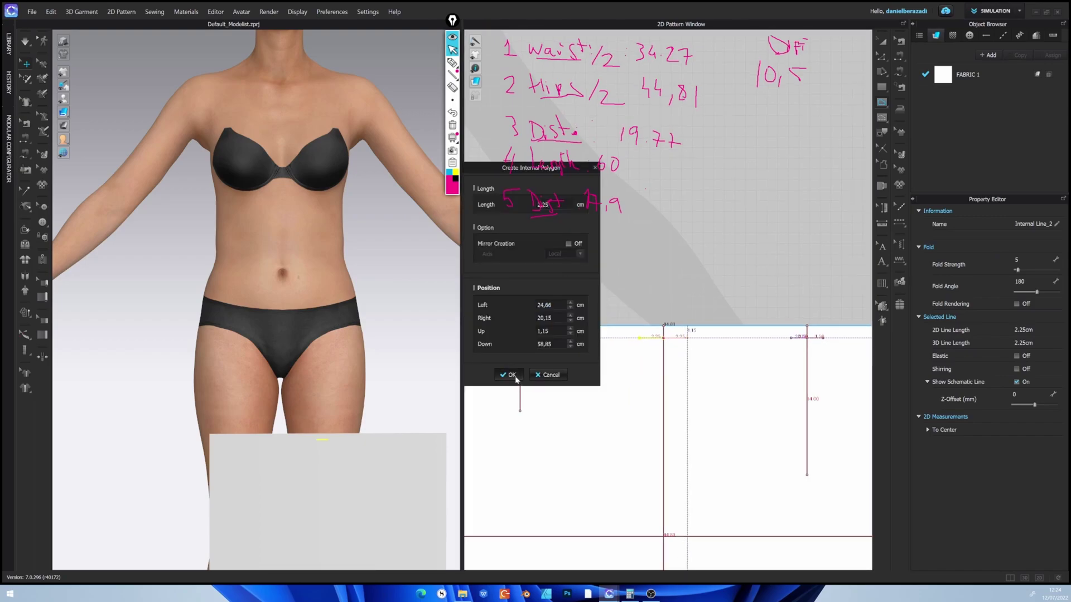
pyautogui.click(508, 375)
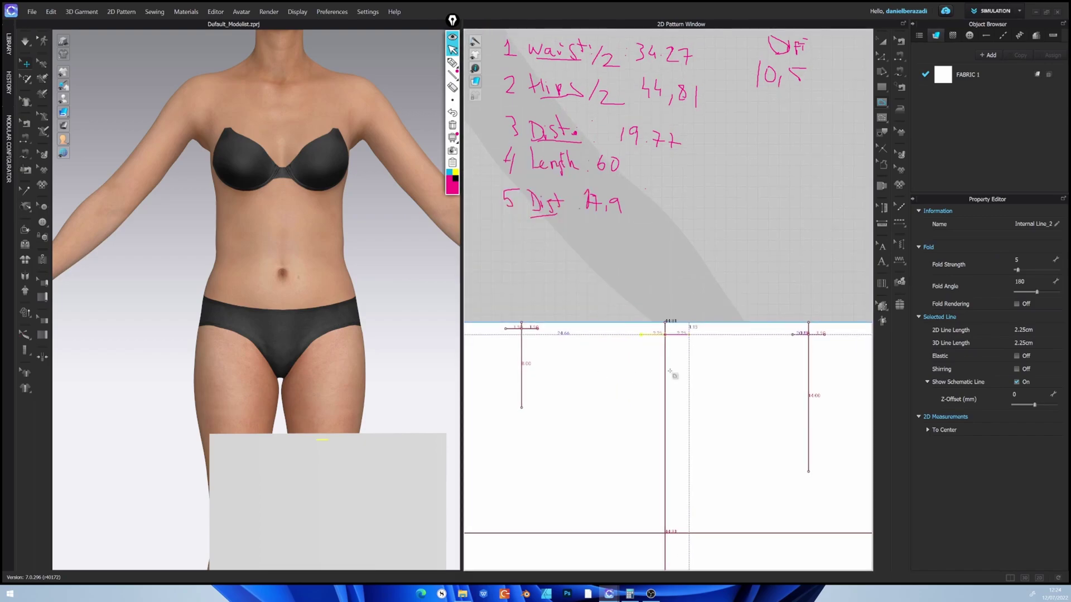
# Check the combined length of one horizontal half-width line from each of the three darts
pyautogui.click(881, 57)
pyautogui.scroll(-2, 717, 319)
pyautogui.moveTo(719, 315); pyautogui.dragTo(708, 332, button='middle')
pyautogui.click(636, 316)
pyautogui.click(549, 348)
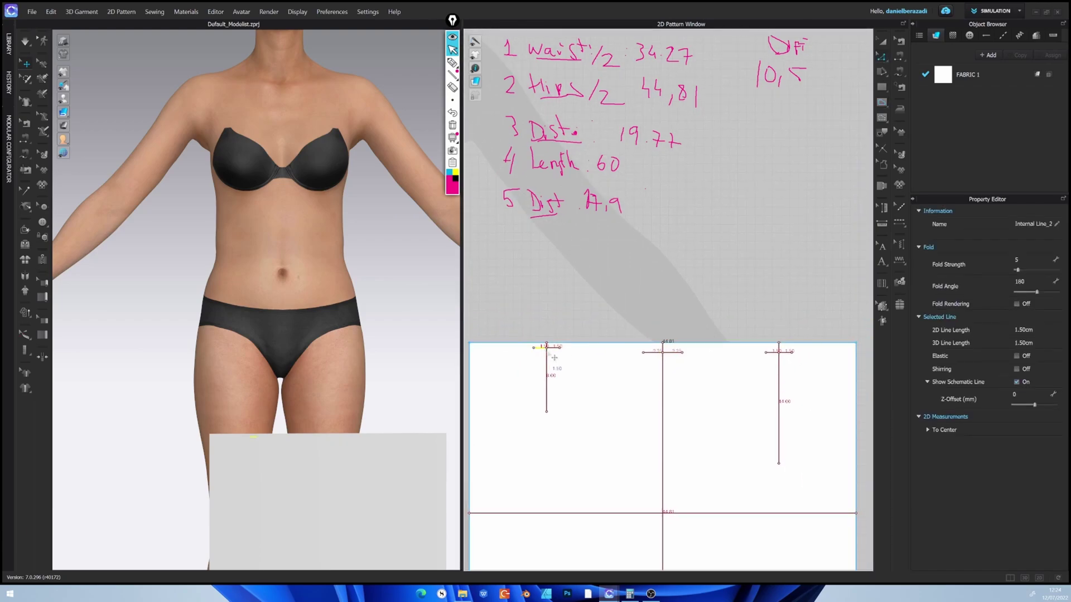
pyautogui.keyDown('shift'); pyautogui.click(652, 355); pyautogui.keyUp('shift')
pyautogui.keyDown('shift'); pyautogui.click(788, 358); pyautogui.keyUp('shift')
pyautogui.click(771, 143)
pyautogui.moveTo(716, 205); pyautogui.dragTo(760, 150, button='middle')
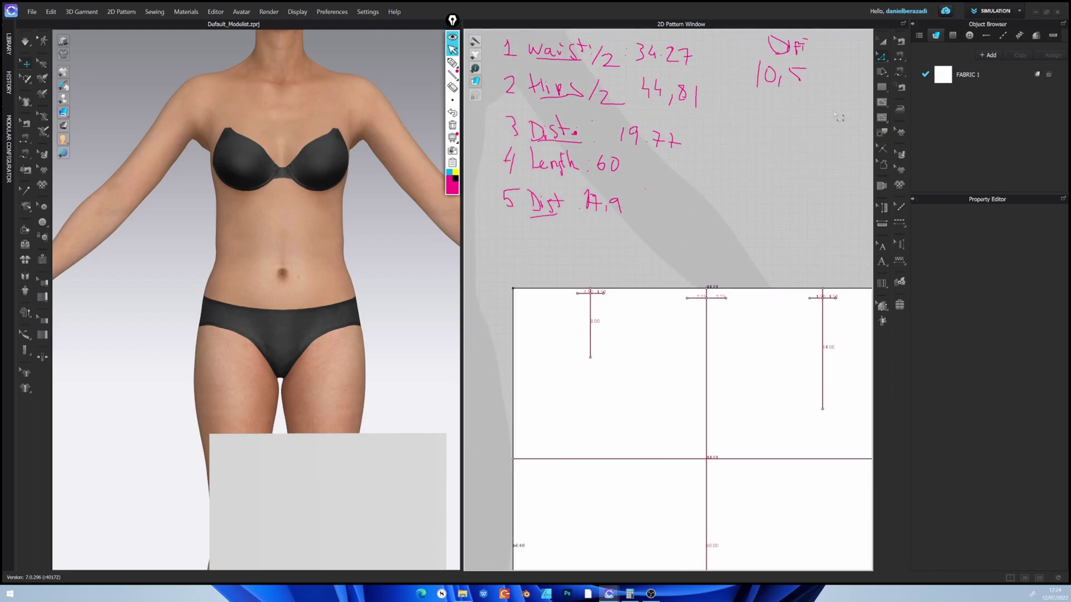
# Draw the V-shaped outline of the left dart from the waist edge to the 8 cm line's lower end, using the width line's ends as guides
pyautogui.click(880, 103)
pyautogui.moveTo(691, 206); pyautogui.dragTo(669, 240, button='middle')
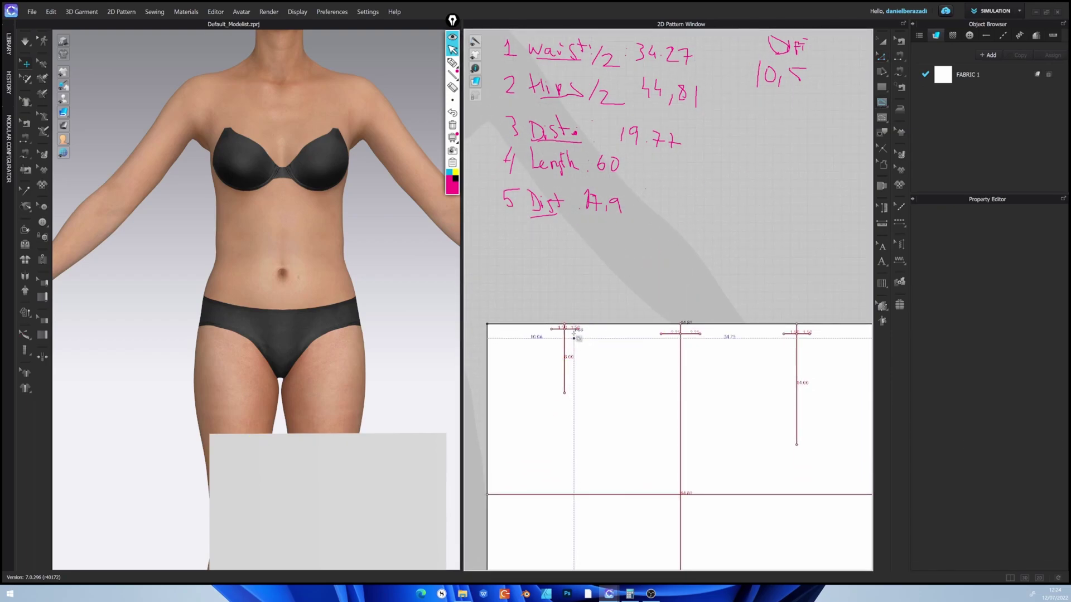
pyautogui.scroll(4, 579, 325)
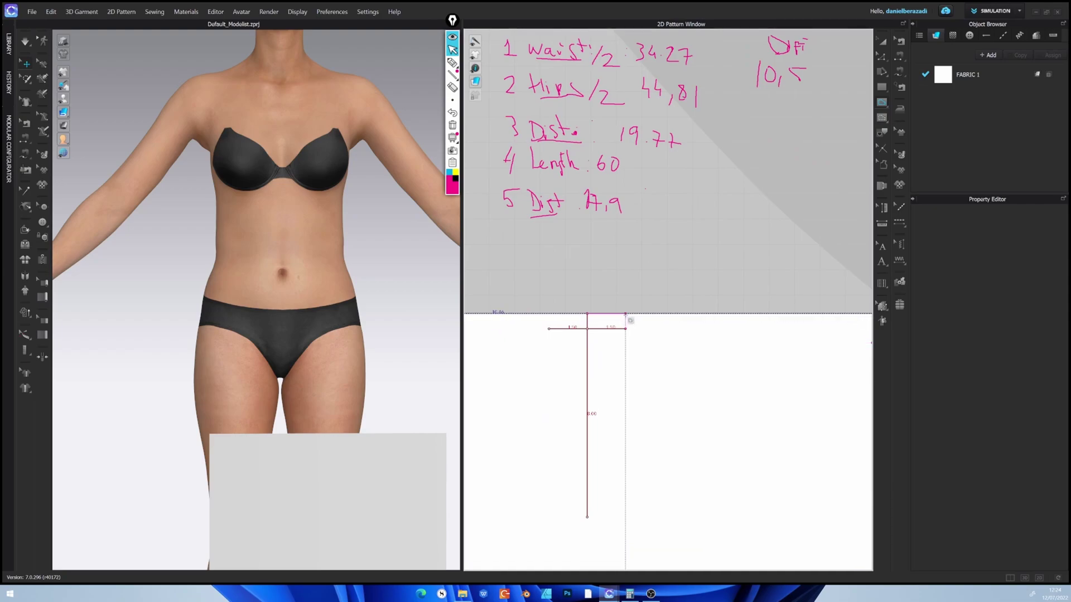
pyautogui.click(625, 329)
pyautogui.click(626, 313)
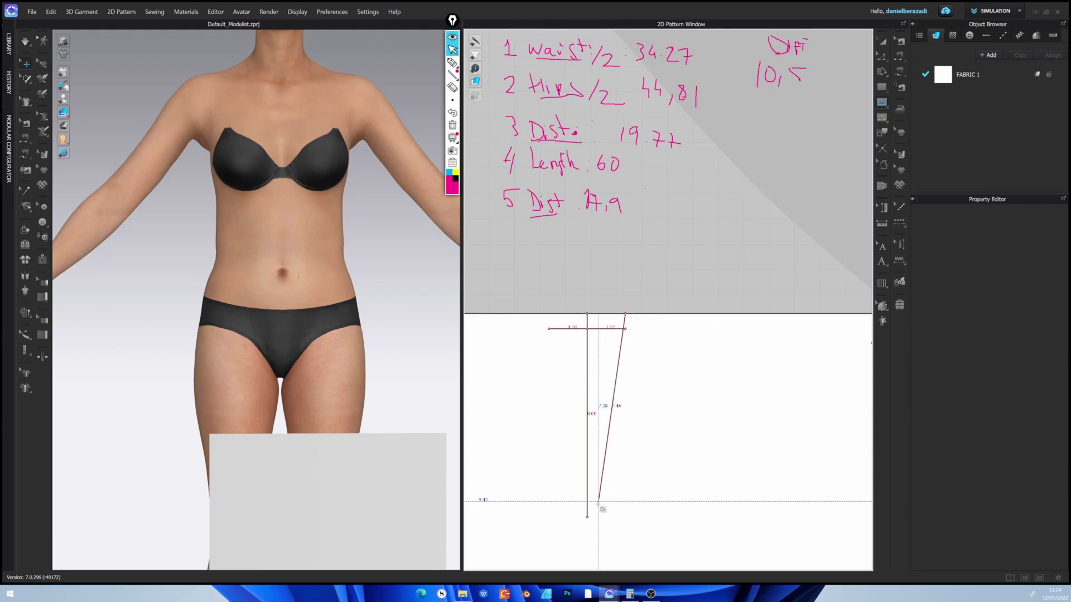
pyautogui.click(587, 517)
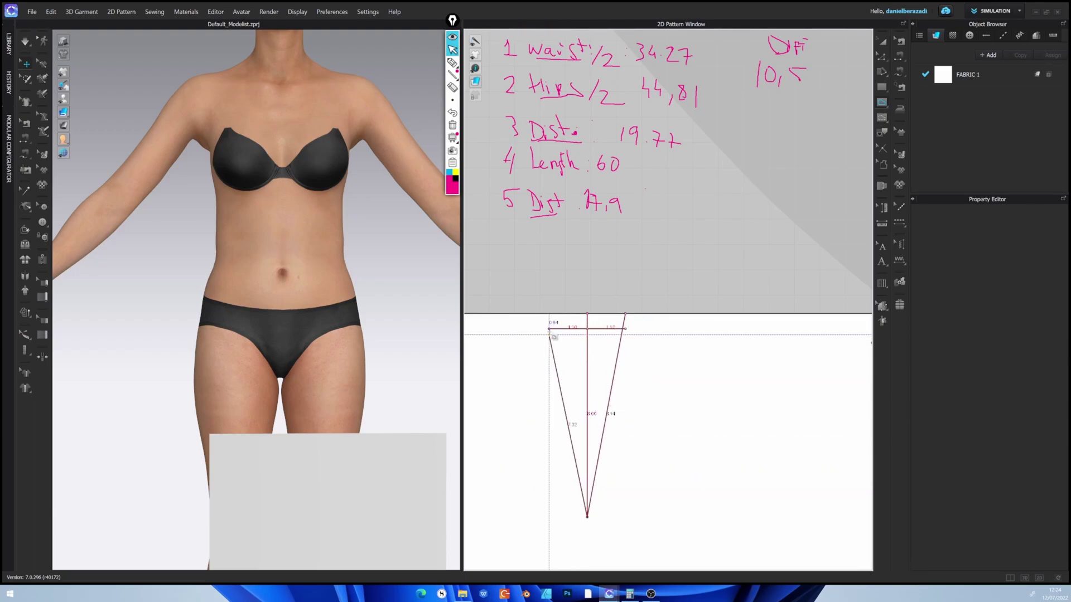
pyautogui.doubleClick(569, 368)
# Draw the V-shaped outline of the right dart from the waist edge to the lower end of the 14 cm line and back
pyautogui.scroll(-5, 588, 354)
pyautogui.click(799, 309)
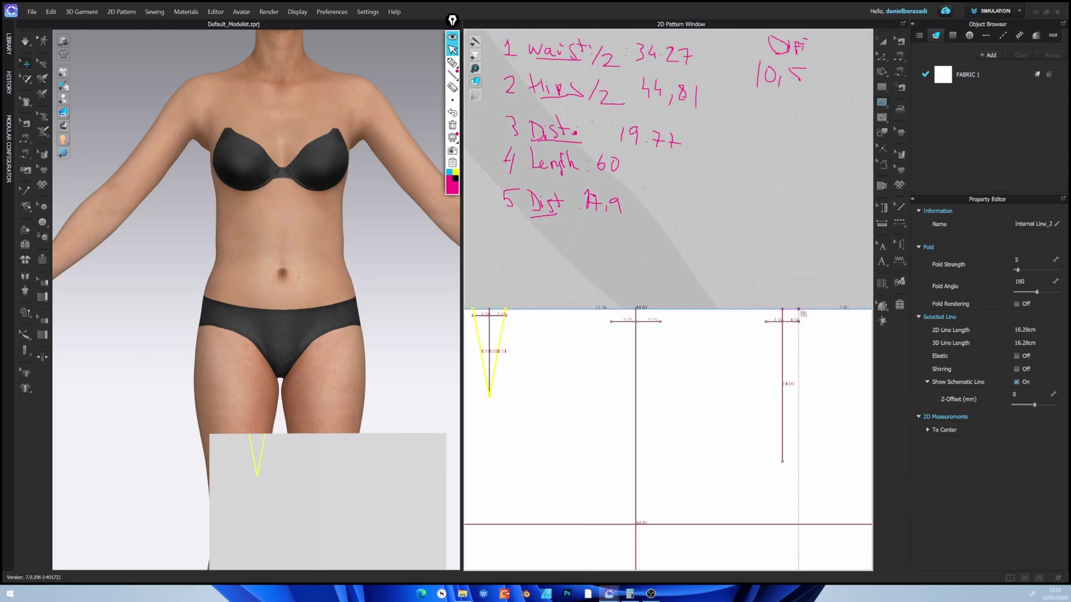
pyautogui.click(784, 460)
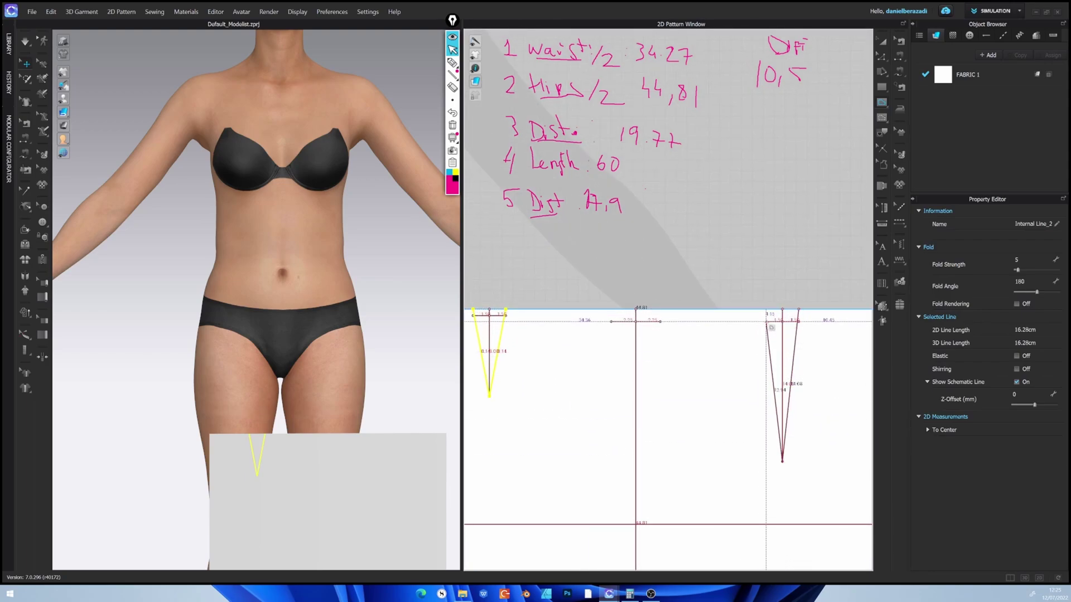
pyautogui.doubleClick(766, 310)
# Draw the V-shaped outline of the centre dart from the waist edge to the hip line's crossing with the centre line and back
pyautogui.moveTo(662, 393); pyautogui.dragTo(712, 341, button='middle')
pyautogui.click(709, 257)
pyautogui.click(685, 470)
pyautogui.doubleClick(666, 260)
pyautogui.moveTo(669, 266); pyautogui.dragTo(665, 263)
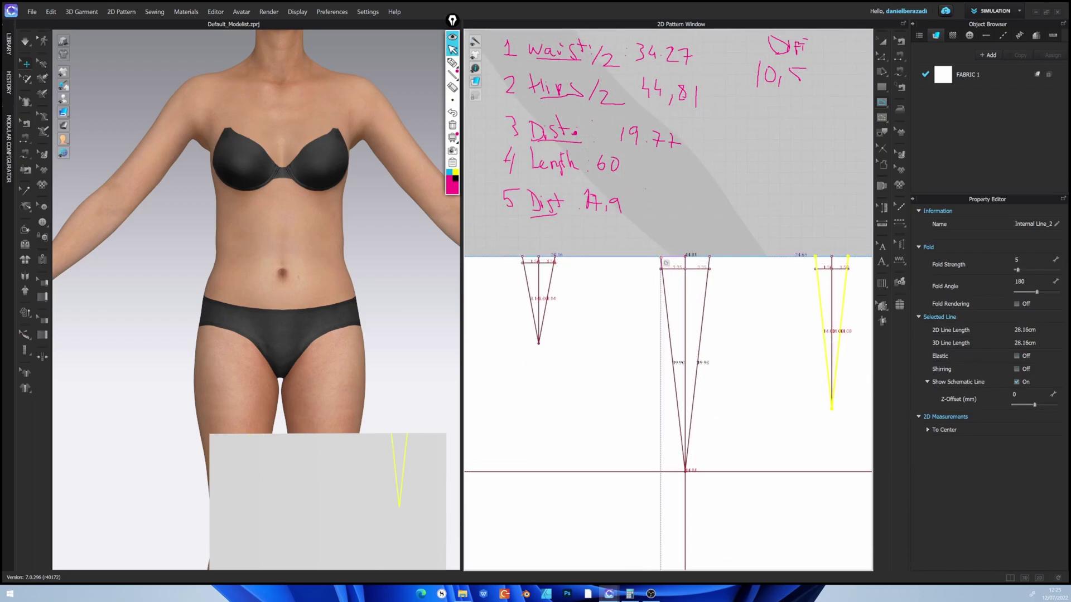
pyautogui.click(664, 262)
# Delete the horizontal width lines of all three darts and the vertical guide lines inside the left and right darts
pyautogui.click(882, 55)
pyautogui.click(551, 262)
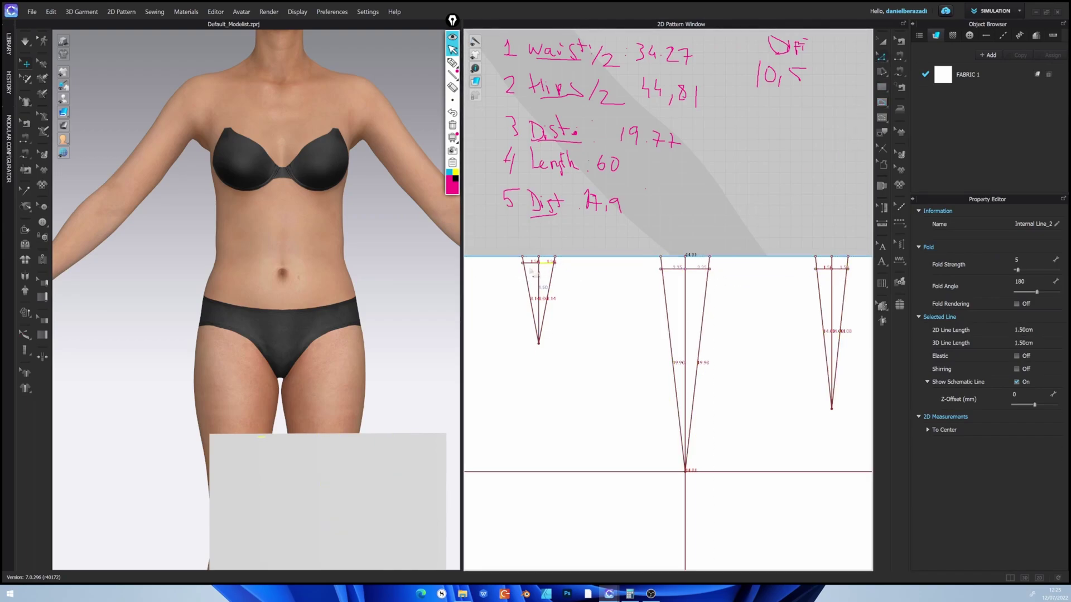
pyautogui.click(538, 287)
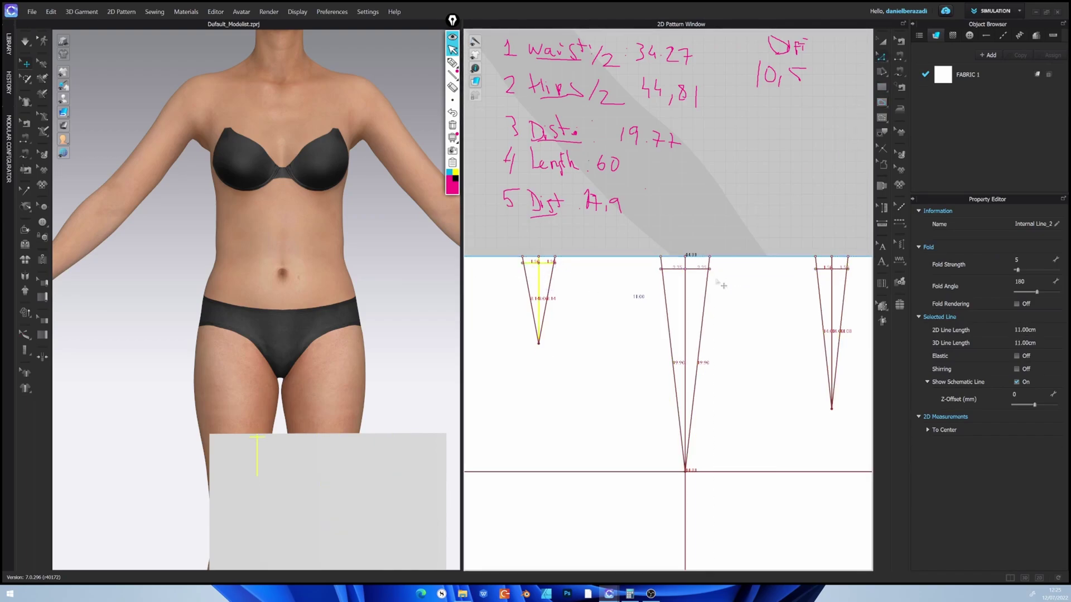
pyautogui.click(836, 281)
pyautogui.press('Delete')
pyautogui.click(702, 272)
pyautogui.press('Delete')
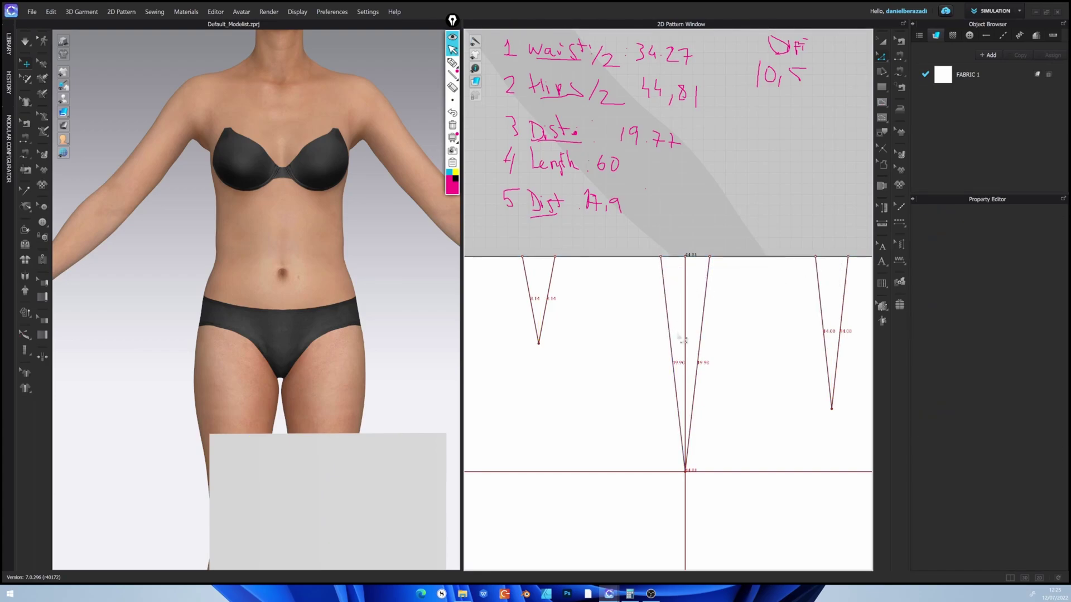
# Cut the pattern along the three V-shaped dart outlines
pyautogui.moveTo(632, 363); pyautogui.dragTo(631, 332, button='right')
pyautogui.scroll(-2, 632, 332)
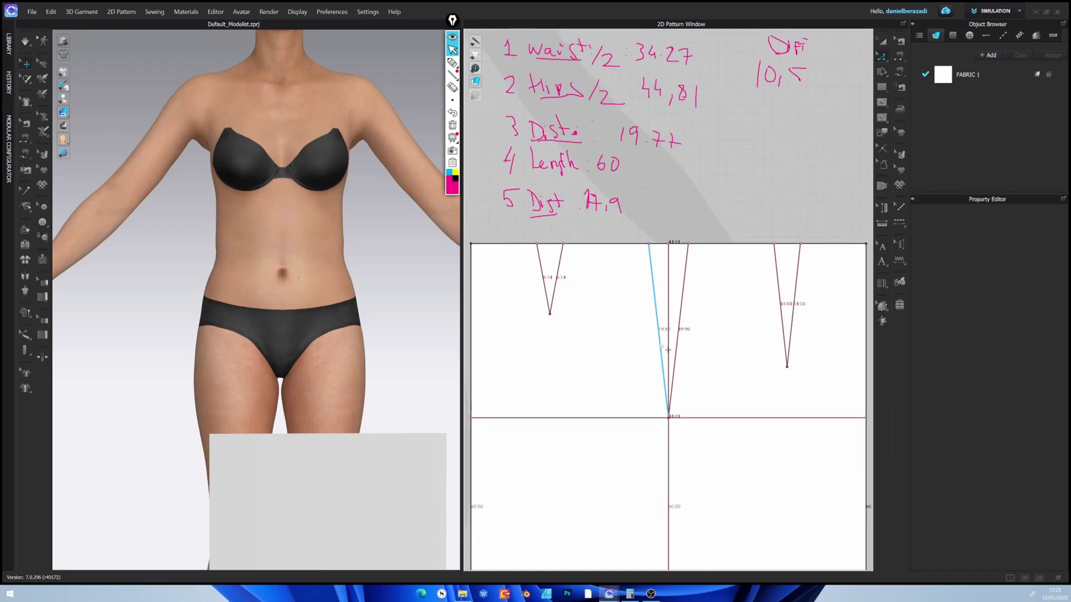
pyautogui.click(557, 277)
pyautogui.keyDown('shift'); pyautogui.click(685, 288); pyautogui.keyUp('shift')
pyautogui.keyDown('shift'); pyautogui.click(777, 278); pyautogui.keyUp('shift')
pyautogui.rightClick(776, 278)
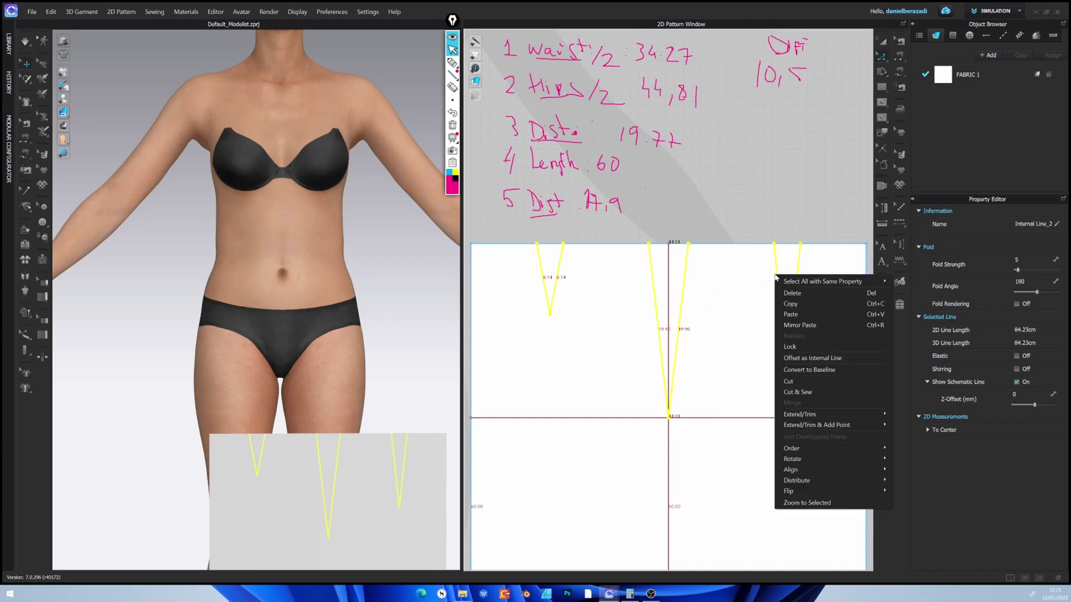
pyautogui.click(795, 389)
# Delete the three cut-out dart pieces from the skirt pattern
pyautogui.press('a')
pyautogui.click(794, 257)
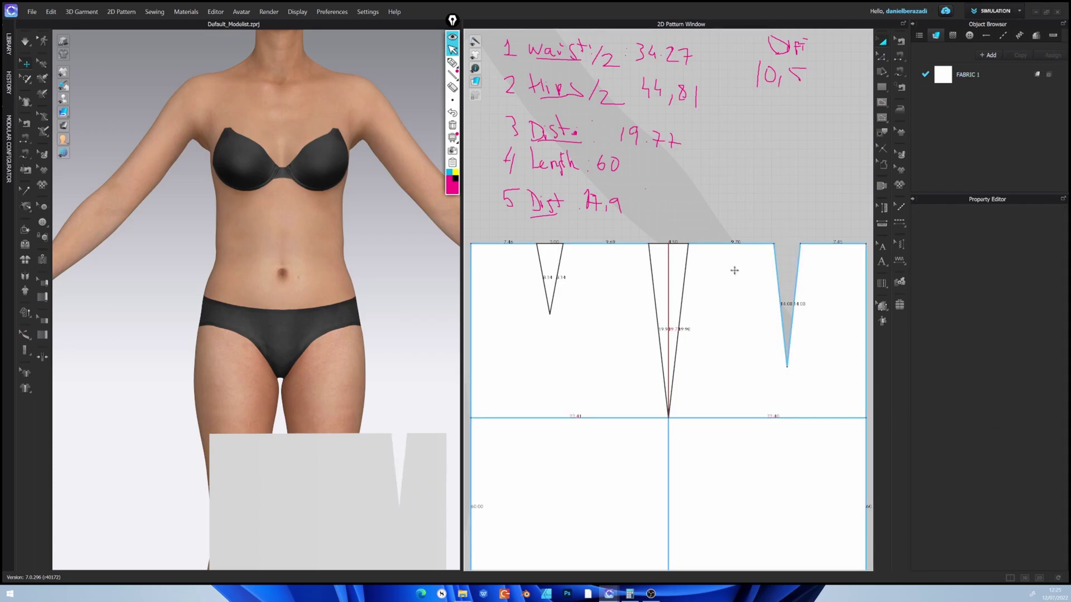
pyautogui.click(687, 254)
pyautogui.click(550, 261)
# Check the combined length of the four waist edge segments between the darts
pyautogui.press('z')
pyautogui.click(497, 244)
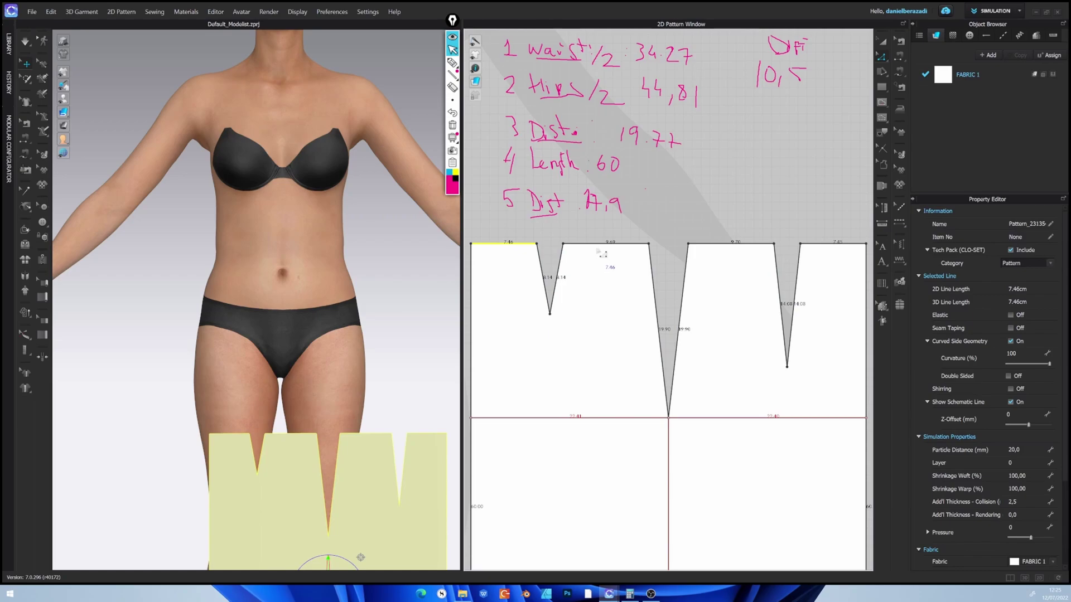
pyautogui.keyDown('shift'); pyautogui.click(603, 245); pyautogui.keyUp('shift')
pyautogui.keyDown('shift'); pyautogui.click(708, 244); pyautogui.keyUp('shift')
pyautogui.keyDown('shift'); pyautogui.click(824, 244); pyautogui.keyUp('shift')
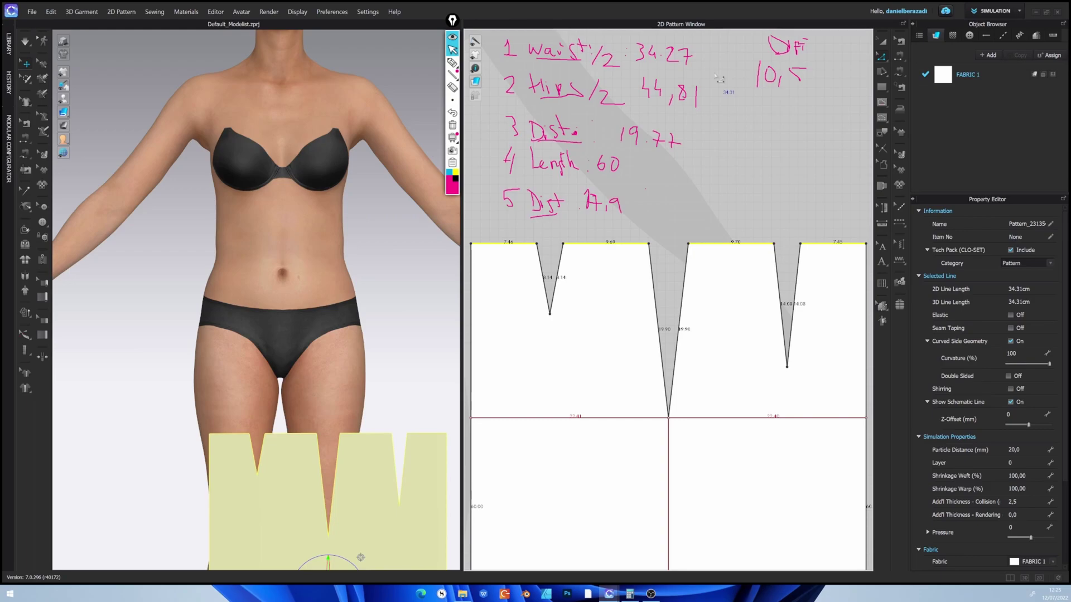
pyautogui.click(754, 176)
# Bend both legs of the centre dart toward its axis with Edit Curvature, making the left leg about 19.95 cm long
pyautogui.scroll(-3, 751, 172)
pyautogui.moveTo(750, 173)
pyautogui.mouseDown(button='right')
pyautogui.moveTo(731, 227)
pyautogui.moveTo(710, 222)
pyautogui.mouseUp(button='right')
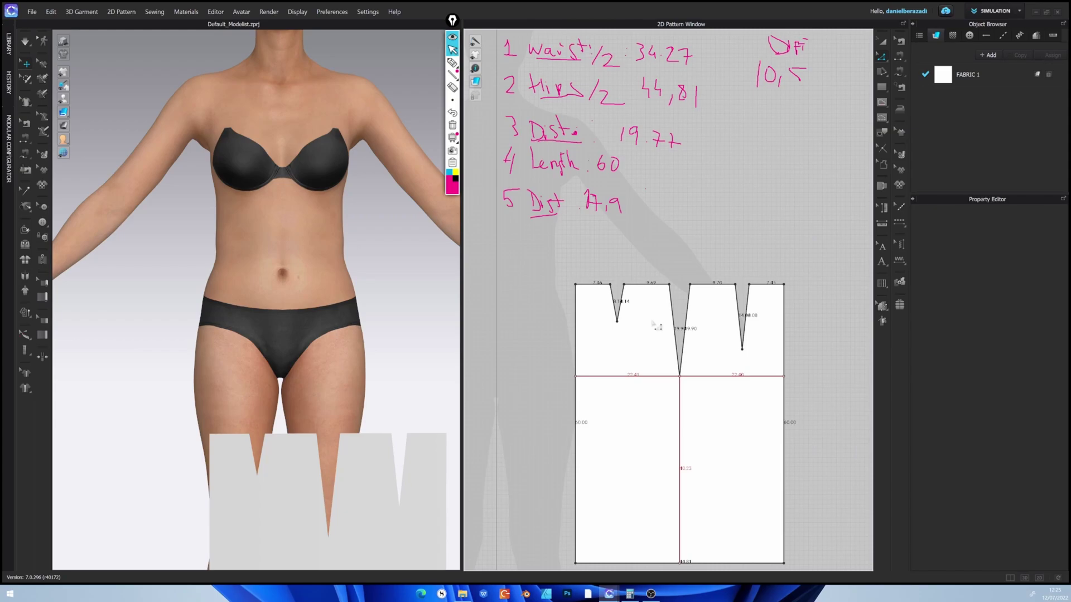
pyautogui.click(886, 58)
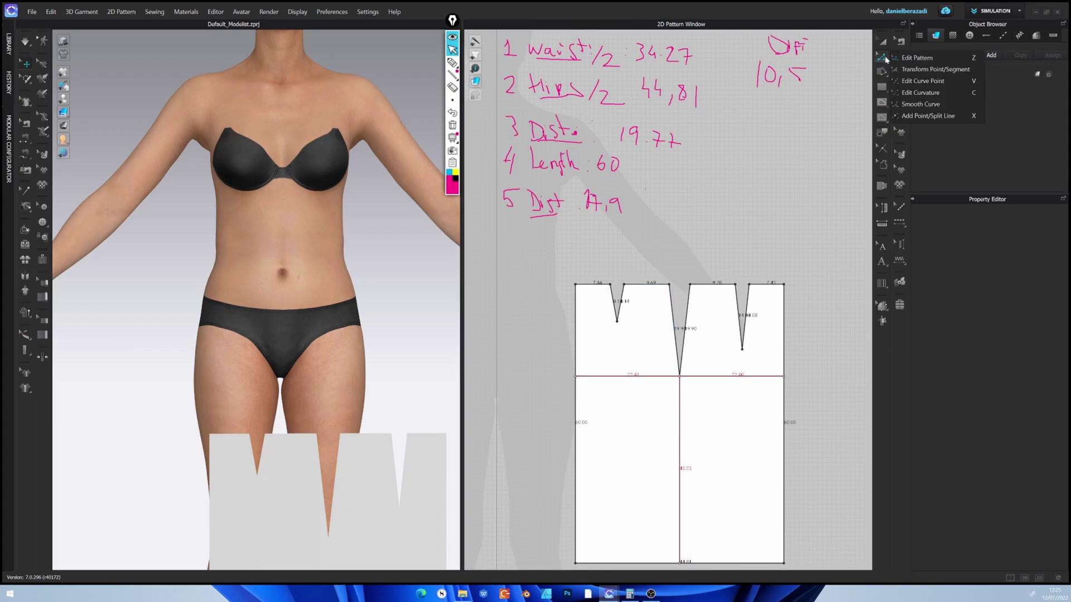
pyautogui.click(941, 93)
pyautogui.scroll(5, 638, 299)
pyautogui.moveTo(639, 290); pyautogui.dragTo(658, 343)
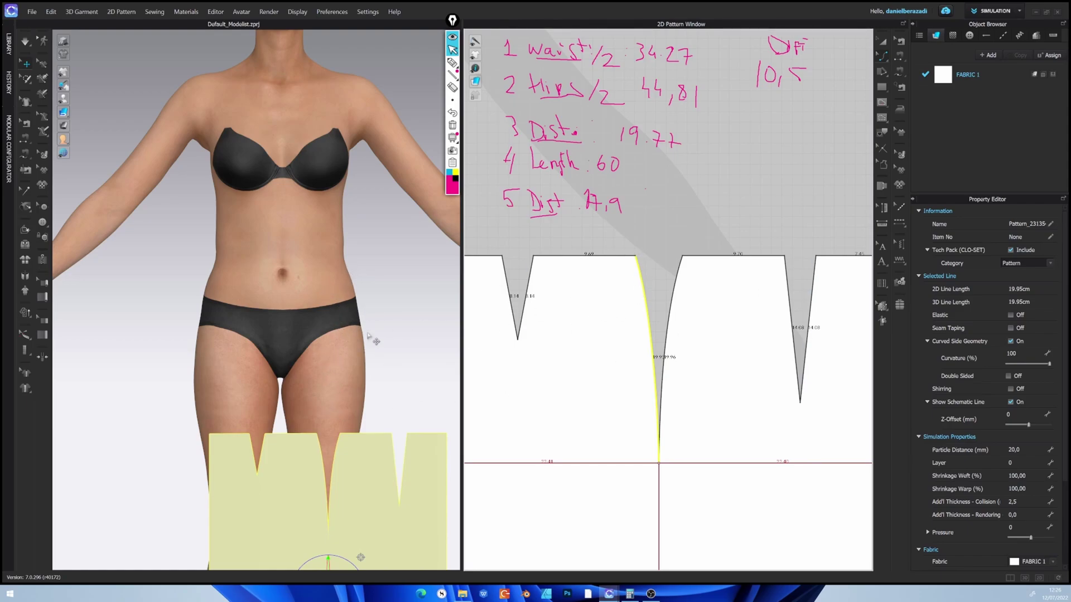
pyautogui.click(651, 302)
pyautogui.click(536, 328)
# Fine-tune the curvature of the centre dart's right leg to about 19.94 cm and compare it with the left leg
pyautogui.click(673, 339)
pyautogui.moveTo(672, 343); pyautogui.dragTo(668, 345)
pyautogui.click(650, 336)
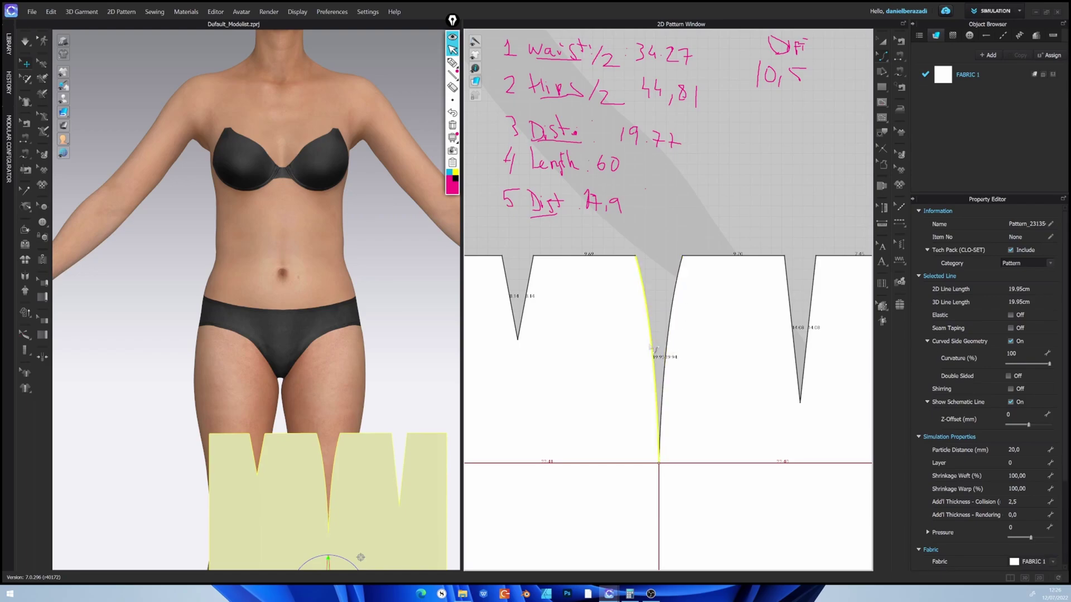
pyautogui.click(719, 234)
pyautogui.scroll(-3, 681, 252)
pyautogui.scroll(-1, 677, 255)
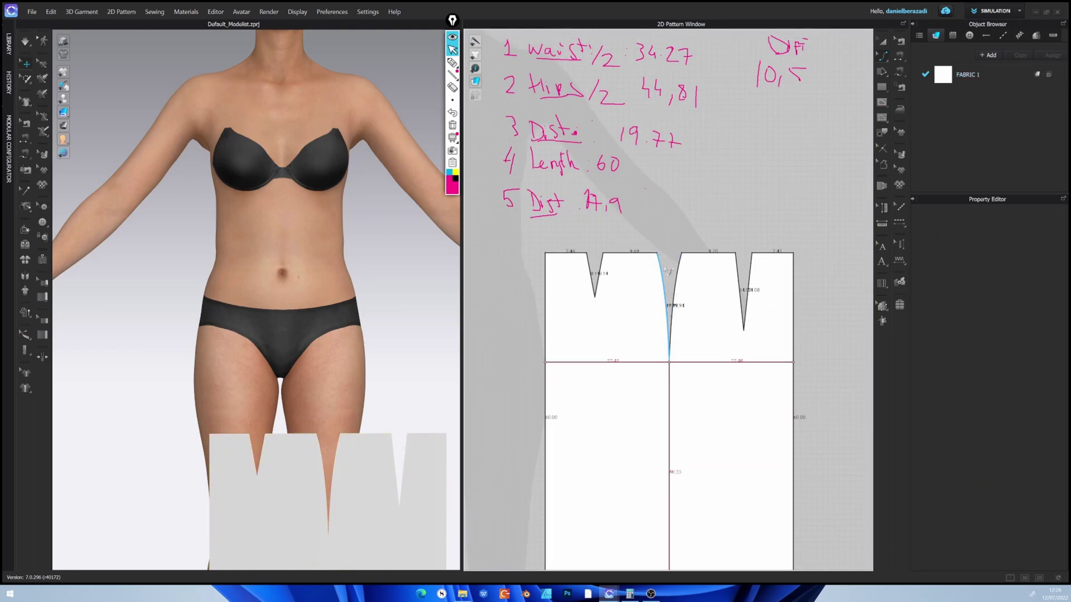
pyautogui.press('a')
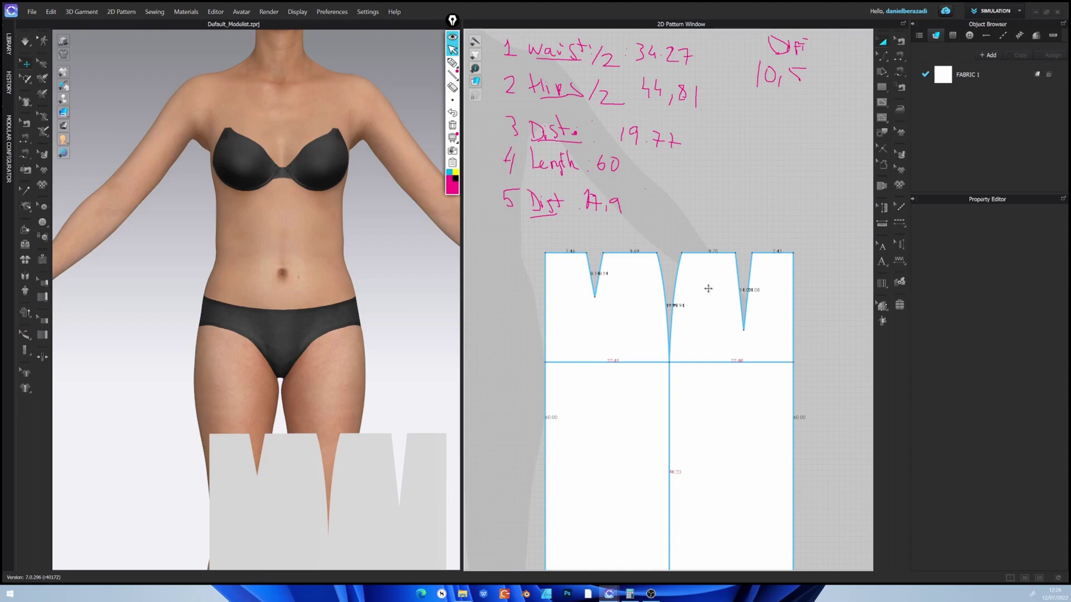
pyautogui.moveTo(373, 302); pyautogui.dragTo(396, 270, button='middle')
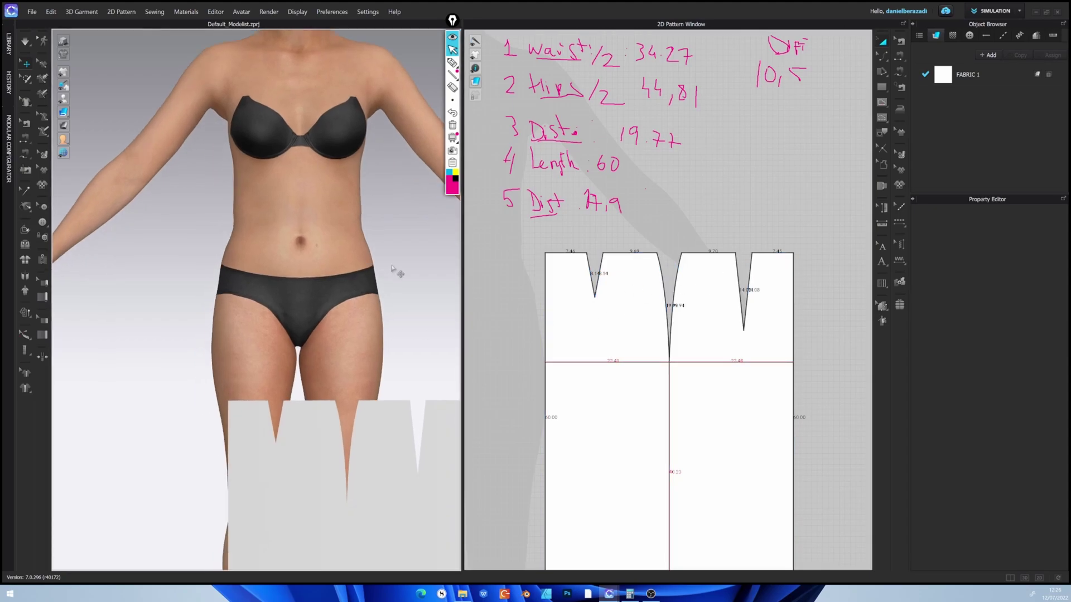
# Turn the avatar to a three-quarter view and draw a freehand waistline curve dipping toward the front of its belly
pyautogui.moveTo(397, 270); pyautogui.dragTo(365, 265, button='right')
pyautogui.moveTo(389, 231); pyautogui.dragTo(303, 254, button='right')
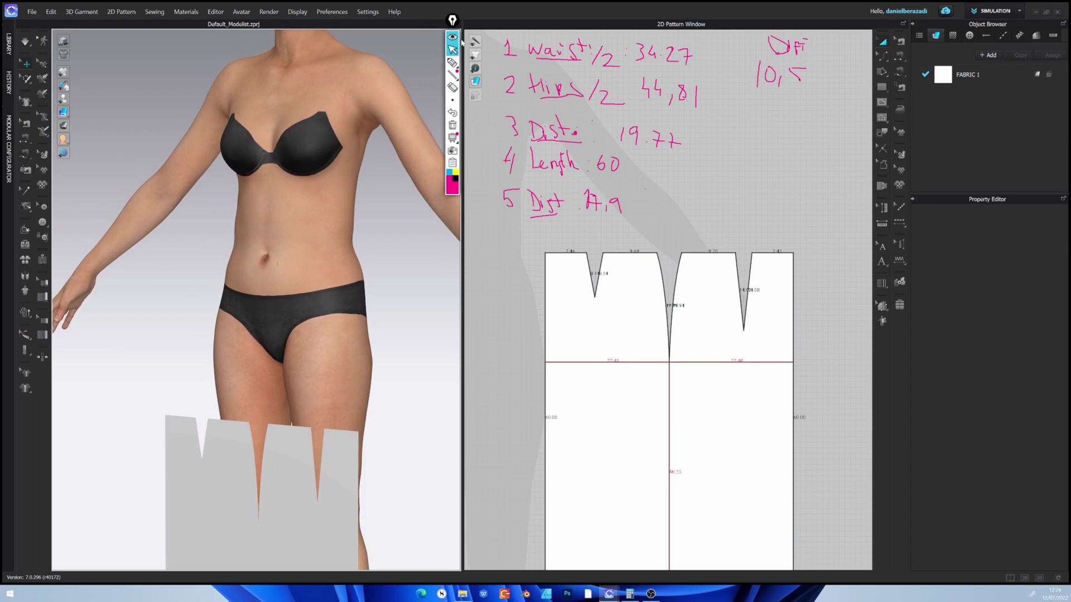
pyautogui.click(452, 63)
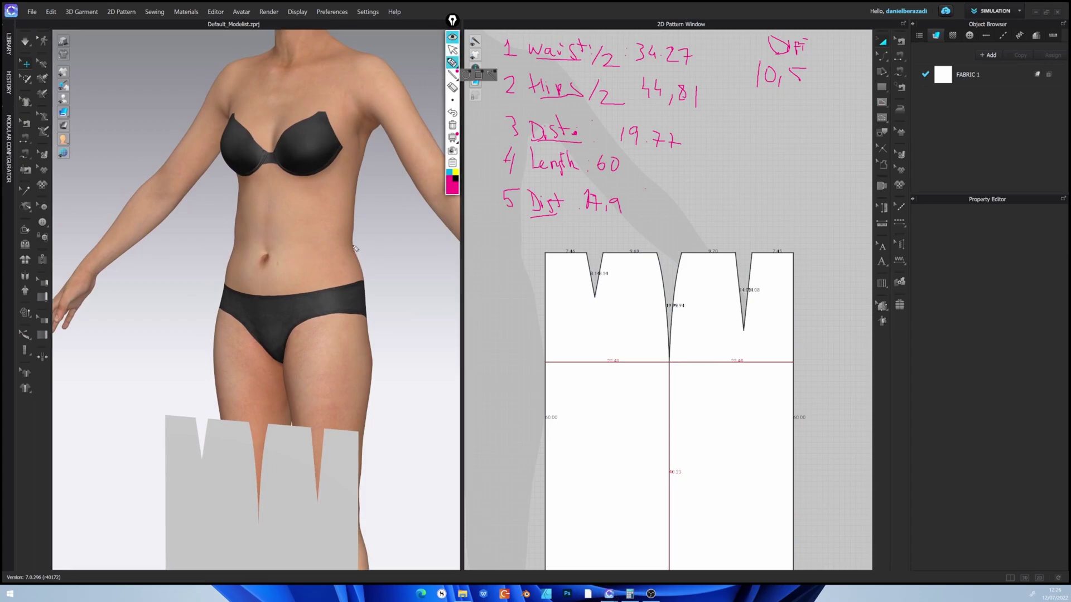
pyautogui.moveTo(353, 247); pyautogui.dragTo(277, 273)
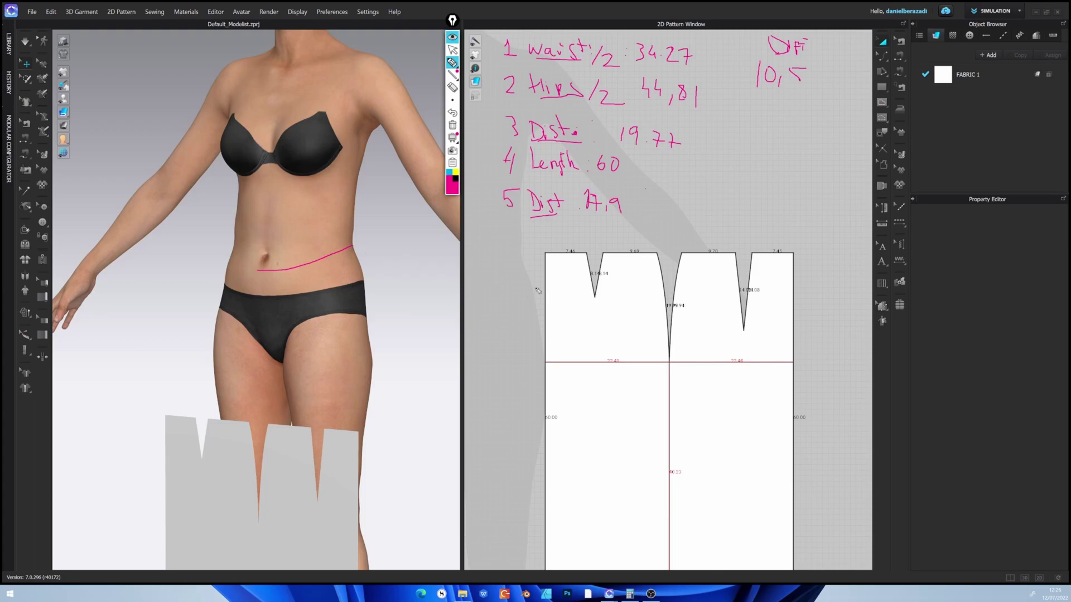
# Sketch temporary pen marks beside both outer waist corners of the pattern and erase them
pyautogui.moveTo(539, 254)
pyautogui.mouseDown()
pyautogui.moveTo(539, 265)
pyautogui.moveTo(518, 268)
pyautogui.mouseUp()
pyautogui.moveTo(806, 254)
pyautogui.mouseDown()
pyautogui.moveTo(806, 268)
pyautogui.moveTo(811, 254)
pyautogui.moveTo(844, 279)
pyautogui.mouseUp()
pyautogui.click(453, 87)
pyautogui.moveTo(518, 265); pyautogui.dragTo(566, 265)
pyautogui.moveTo(803, 262)
pyautogui.mouseDown()
pyautogui.moveTo(812, 260)
pyautogui.moveTo(798, 286)
pyautogui.mouseUp()
pyautogui.moveTo(532, 269); pyautogui.dragTo(542, 266)
pyautogui.click(452, 50)
# Draw internal lines from the centre dart's two top corners to the outer side edges, 2 cm below the waist corners
pyautogui.click(881, 104)
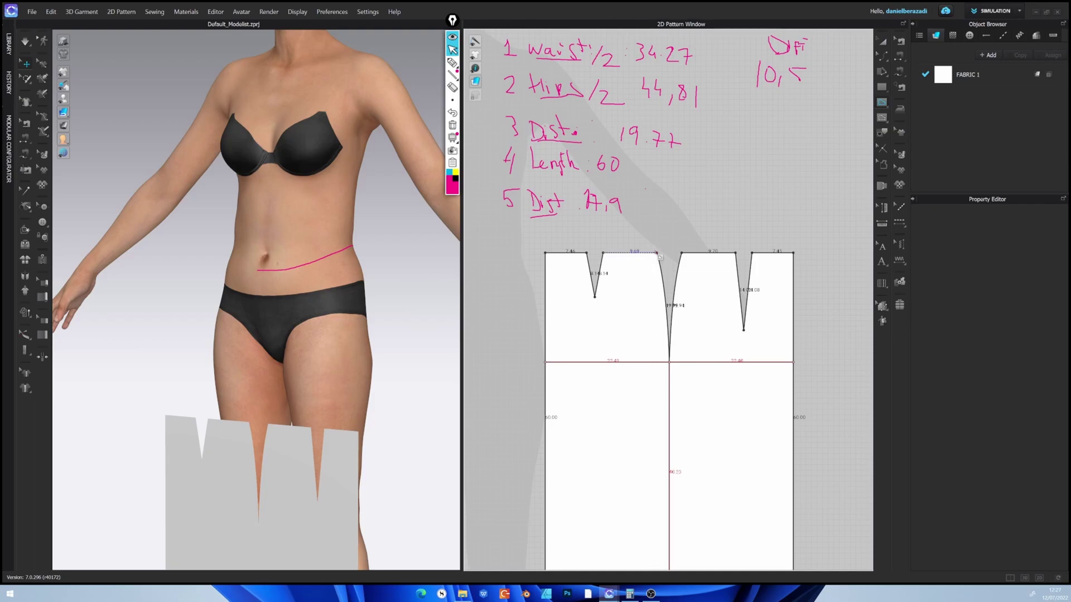
pyautogui.click(658, 254)
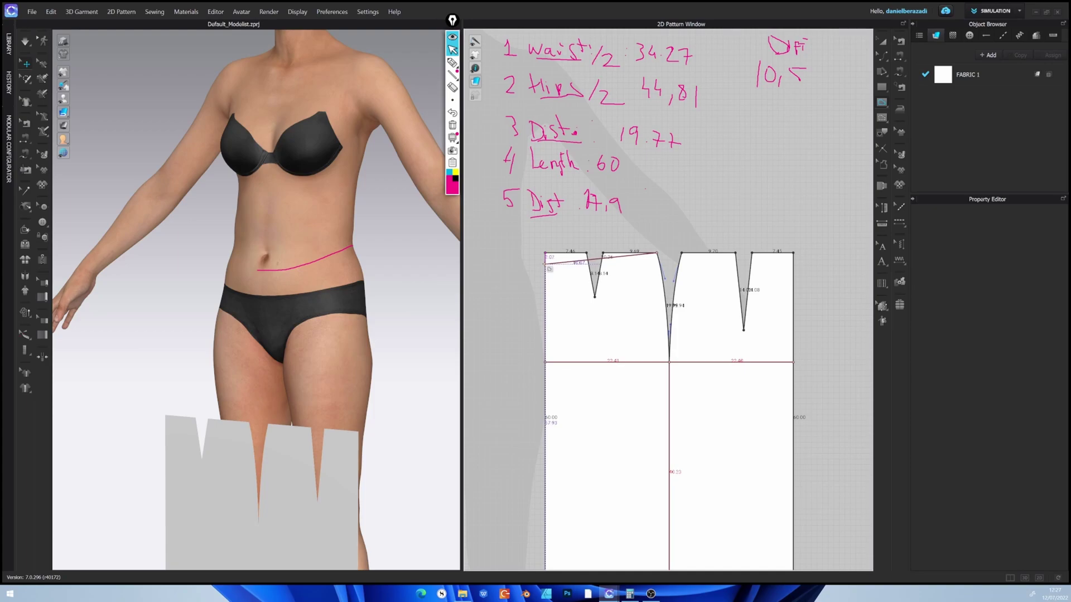
pyautogui.click(545, 263)
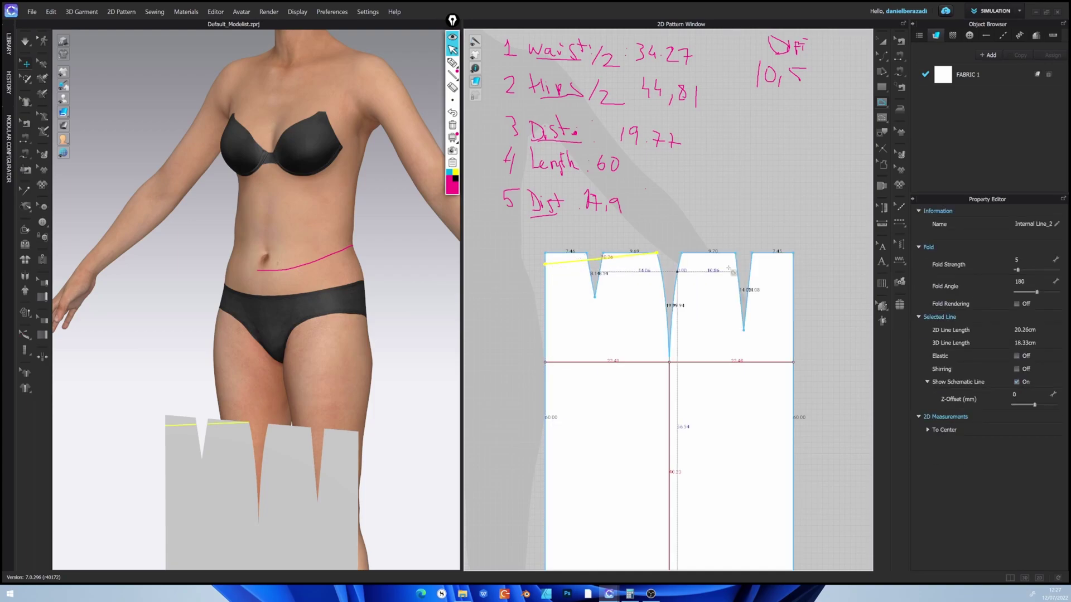
pyautogui.click(681, 253)
pyautogui.doubleClick(793, 265)
# Bend both internal waist guide lines slightly downward with Edit Curvature, making the right one about 20.30 cm long
pyautogui.click(883, 57)
pyautogui.scroll(3, 581, 260)
pyautogui.moveTo(595, 271); pyautogui.dragTo(596, 273)
pyautogui.moveTo(770, 279); pyautogui.dragTo(644, 272, button='middle')
pyautogui.moveTo(703, 253); pyautogui.dragTo(710, 261)
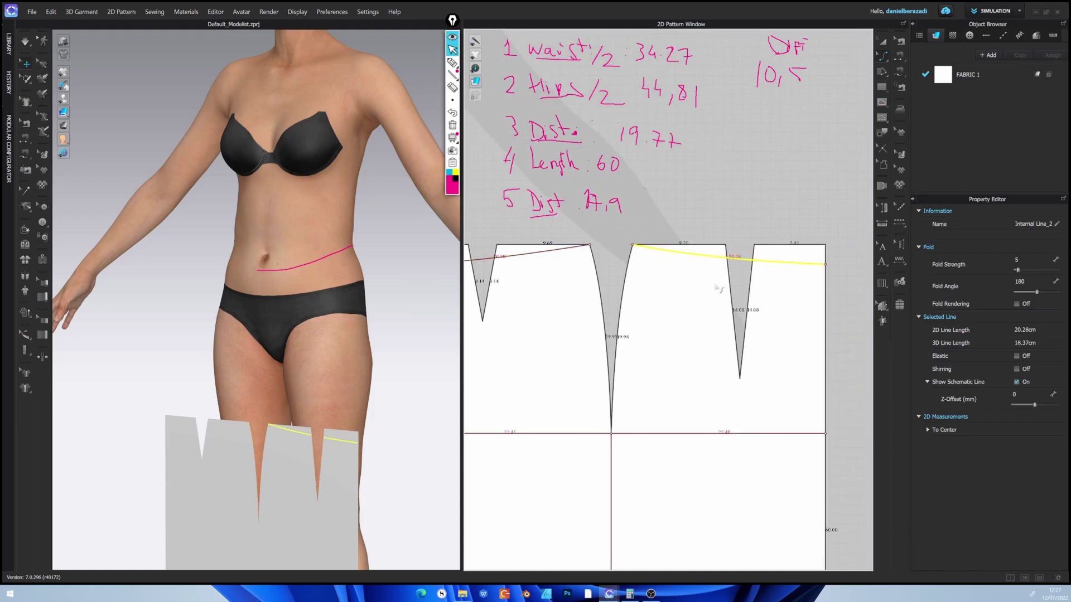
pyautogui.scroll(-3, 710, 260)
pyautogui.moveTo(693, 281); pyautogui.dragTo(748, 283, button='middle')
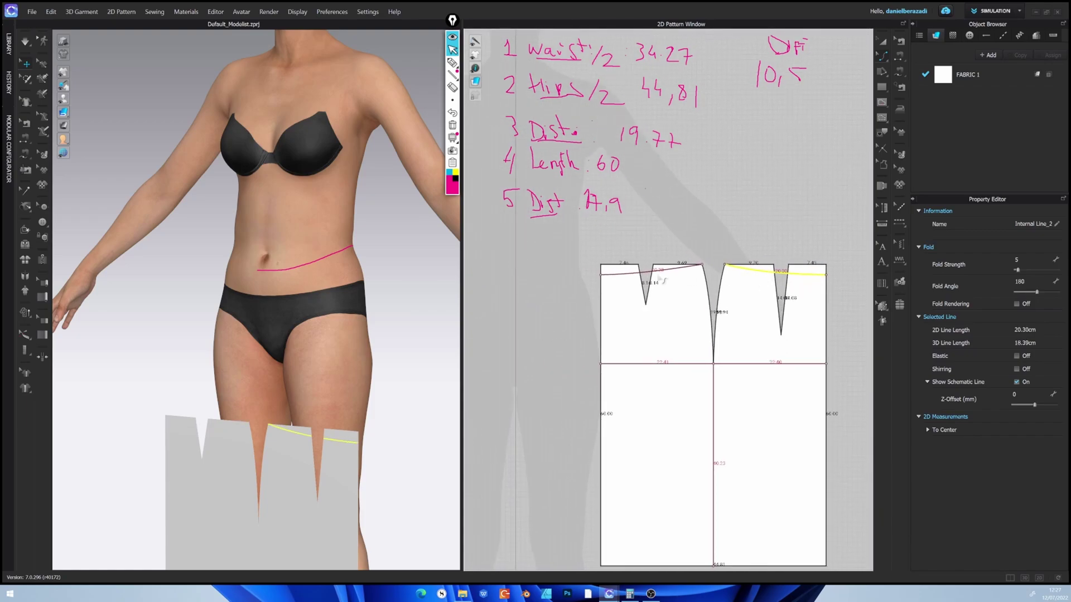
# Lower the pattern's upper left corner 2 cm onto the end of the guide line with Edit Pattern
pyautogui.click(881, 56)
pyautogui.click(898, 60)
pyautogui.click(657, 242)
pyautogui.click(601, 264)
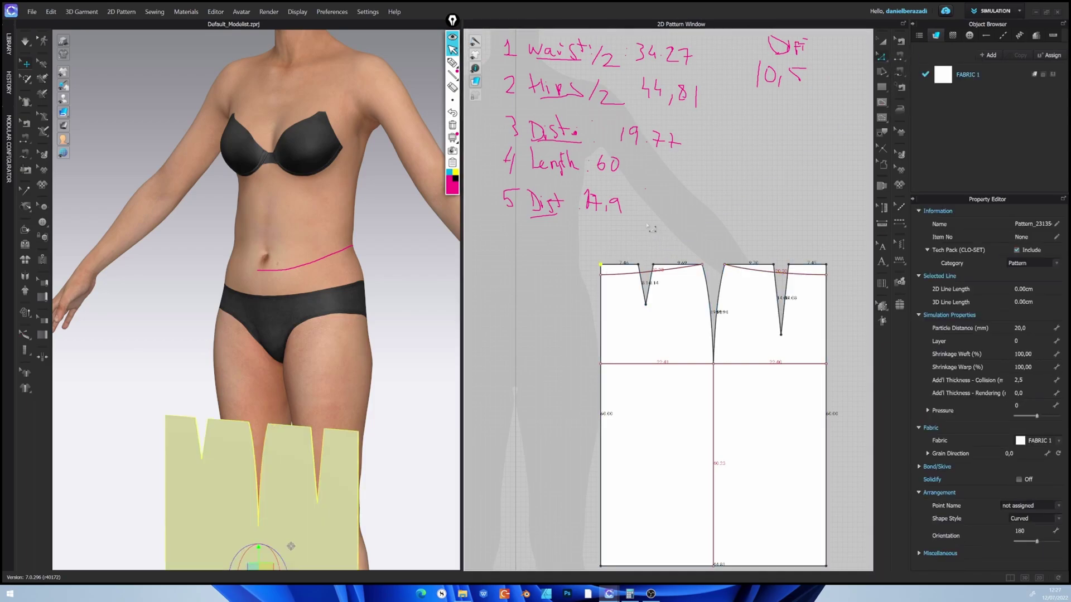
pyautogui.press('Down')
pyautogui.press('Down')
# Lower both top points of the left dart about 1 cm toward the guide line
pyautogui.scroll(3, 648, 272)
pyautogui.click(638, 266)
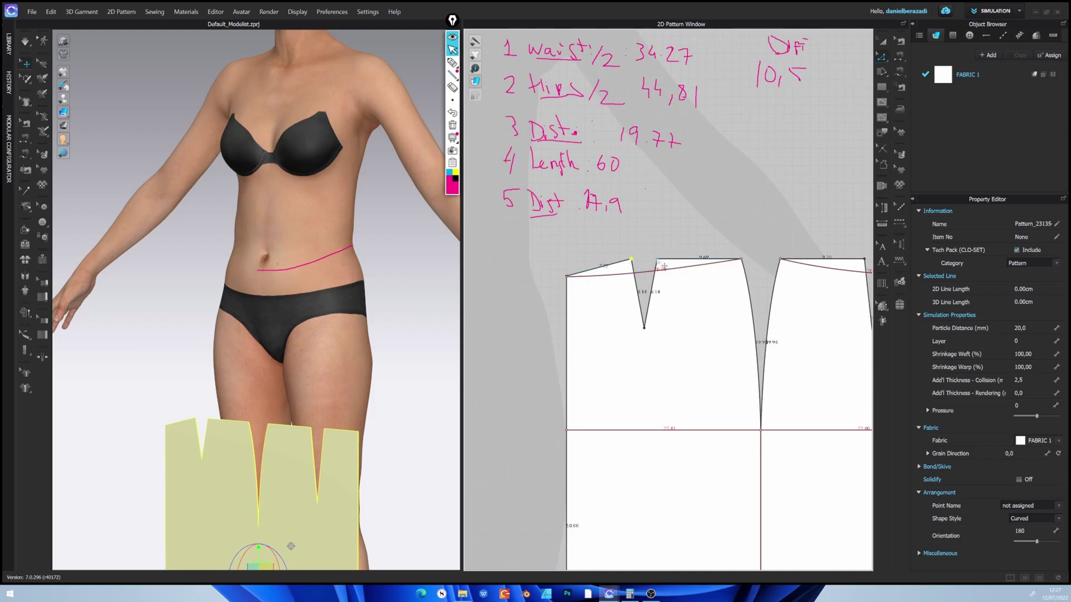
pyautogui.press('Down')
pyautogui.click(671, 242)
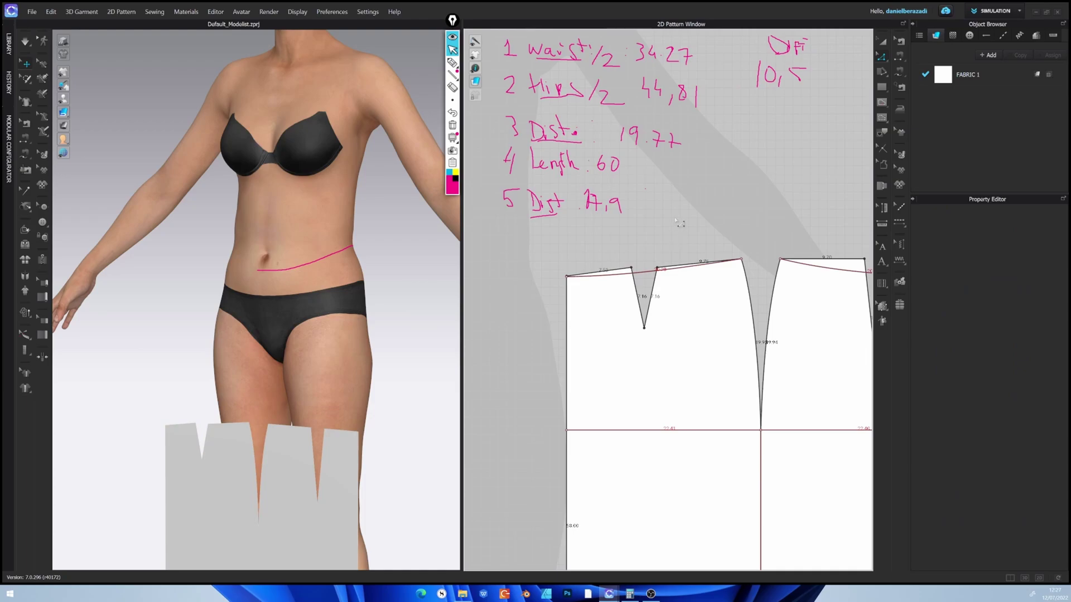
# Select both top points of the left dart together and move them straight down by exactly 0,35 cm
pyautogui.scroll(3, 666, 246)
pyautogui.click(652, 285)
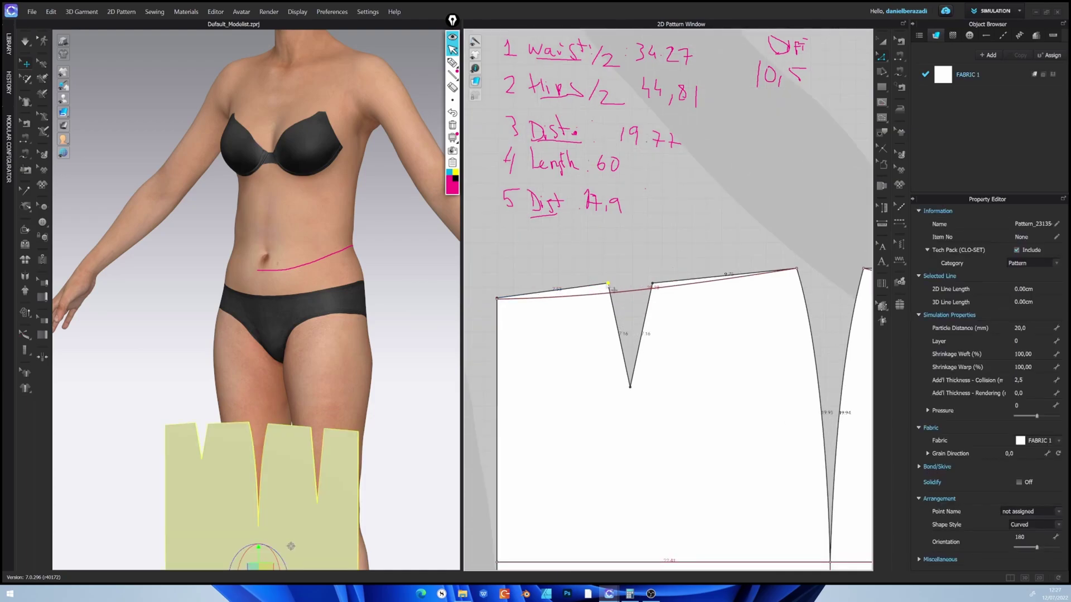
pyautogui.click(652, 287)
pyautogui.click(664, 276)
pyautogui.click(653, 284)
pyautogui.keyDown('shift'); pyautogui.click(609, 284); pyautogui.keyUp('shift')
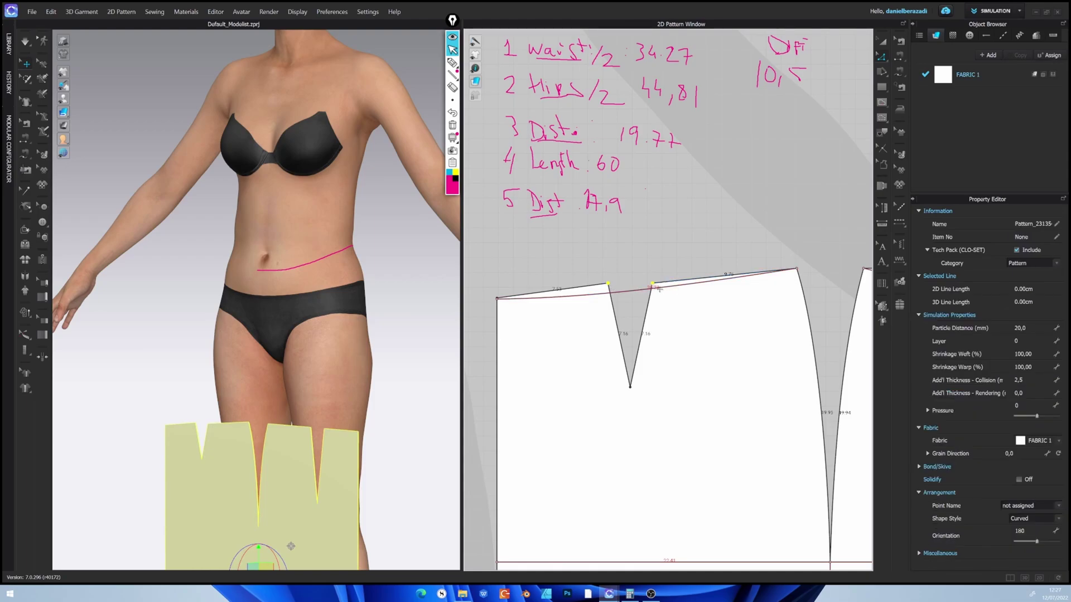
pyautogui.scroll(3, 660, 290)
pyautogui.moveTo(655, 297); pyautogui.dragTo(649, 322)
pyautogui.rightClick(648, 322)
pyautogui.write('0')
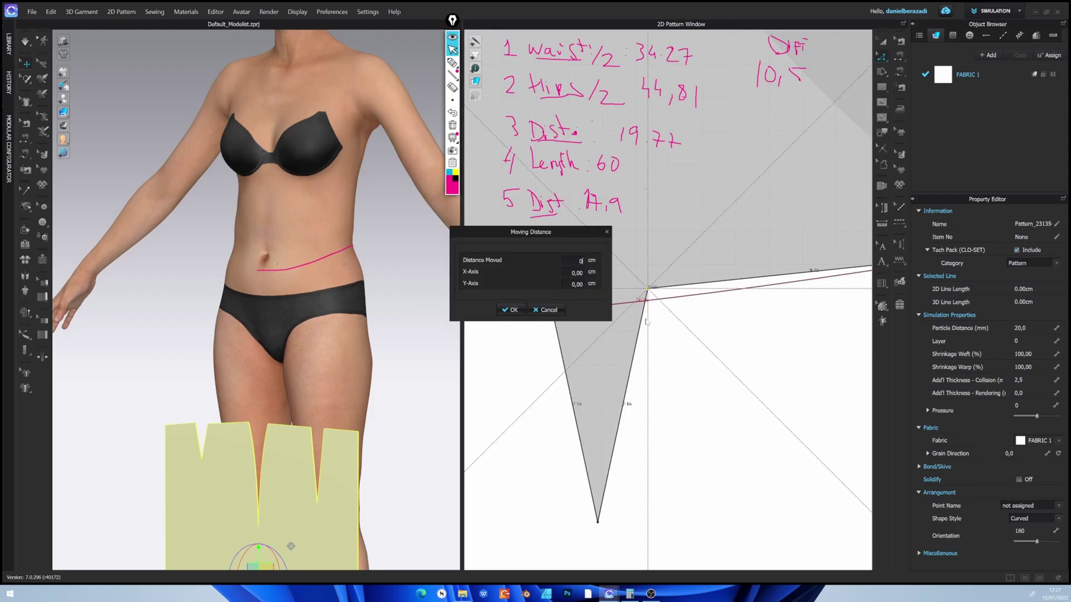
pyautogui.write('.5')
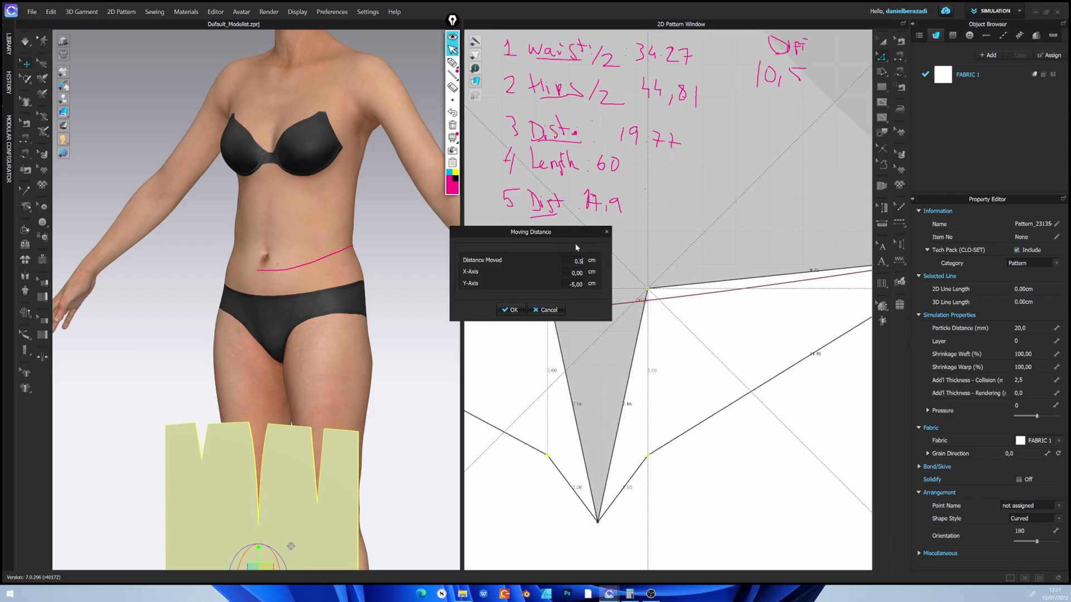
pyautogui.press('BackSpace')
pyautogui.press('BackSpace')
pyautogui.write(',5')
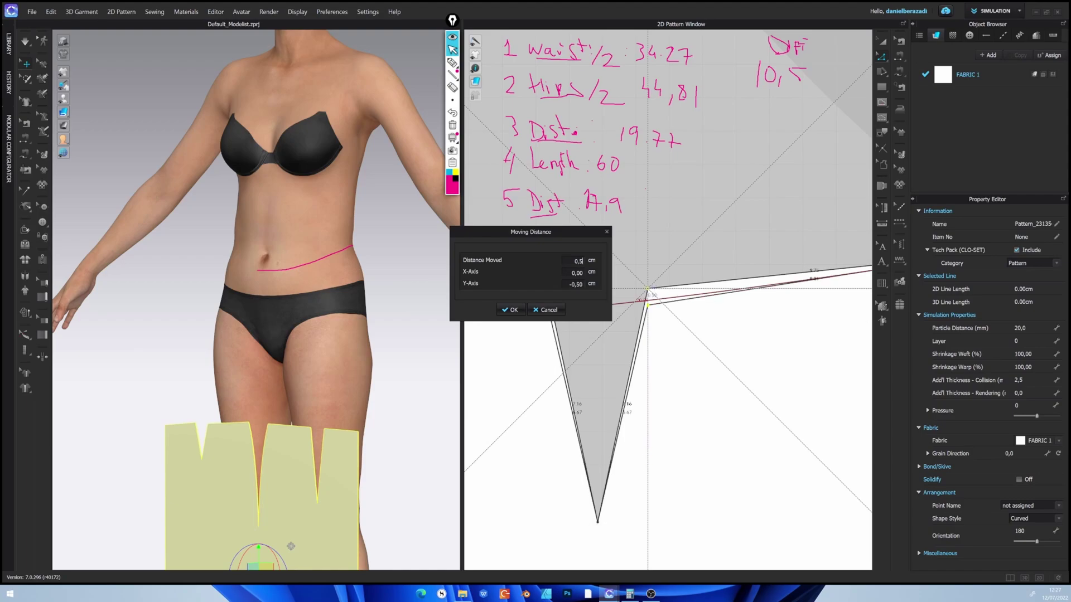
pyautogui.press('BackSpace')
pyautogui.write('3')
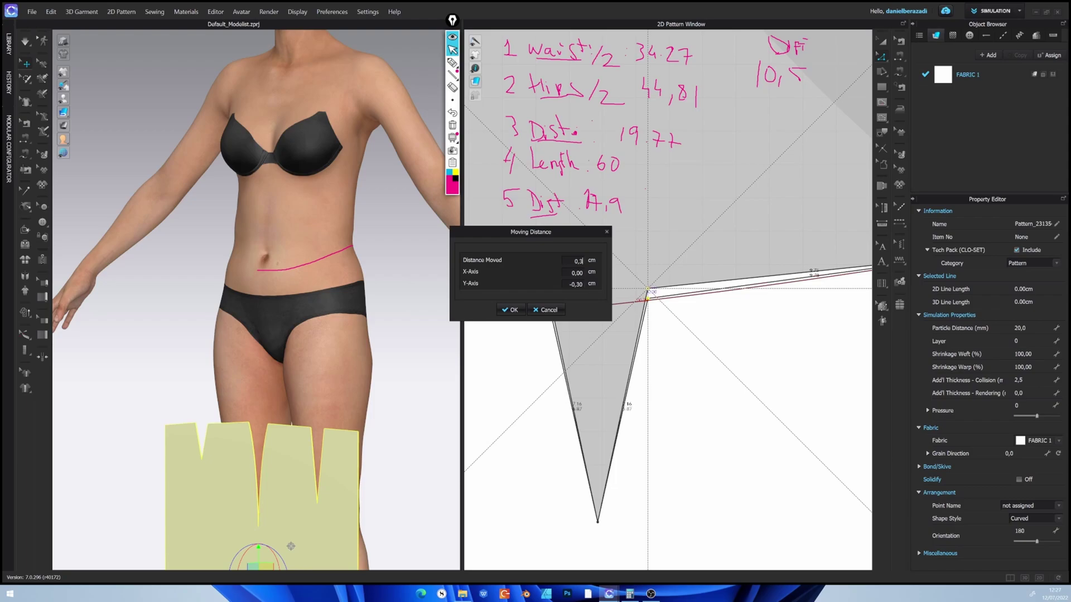
pyautogui.press('BackSpace')
pyautogui.write('4')
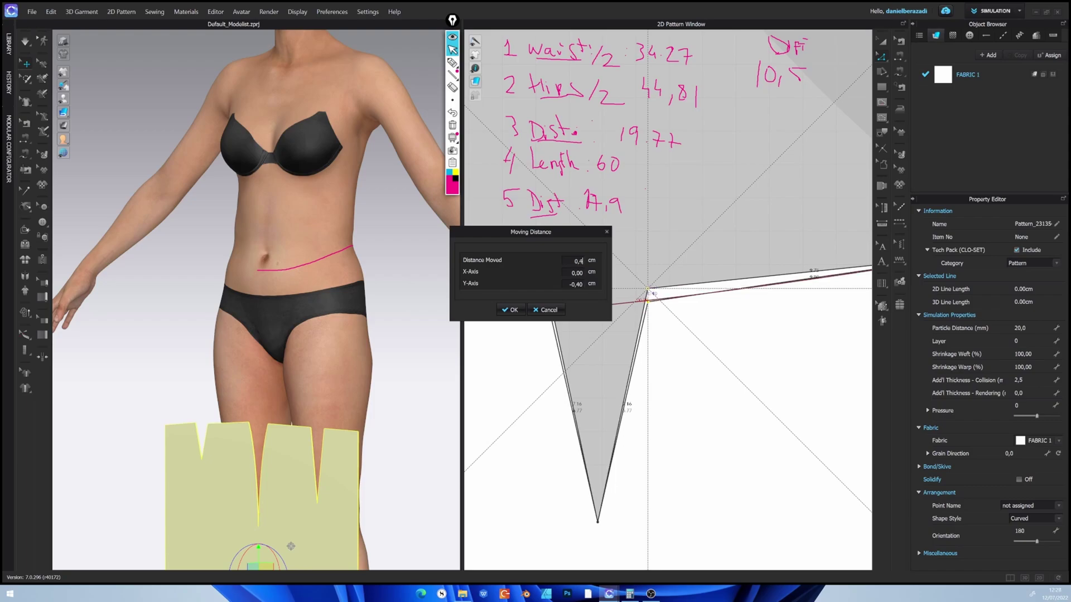
pyautogui.press('BackSpace')
pyautogui.write('35')
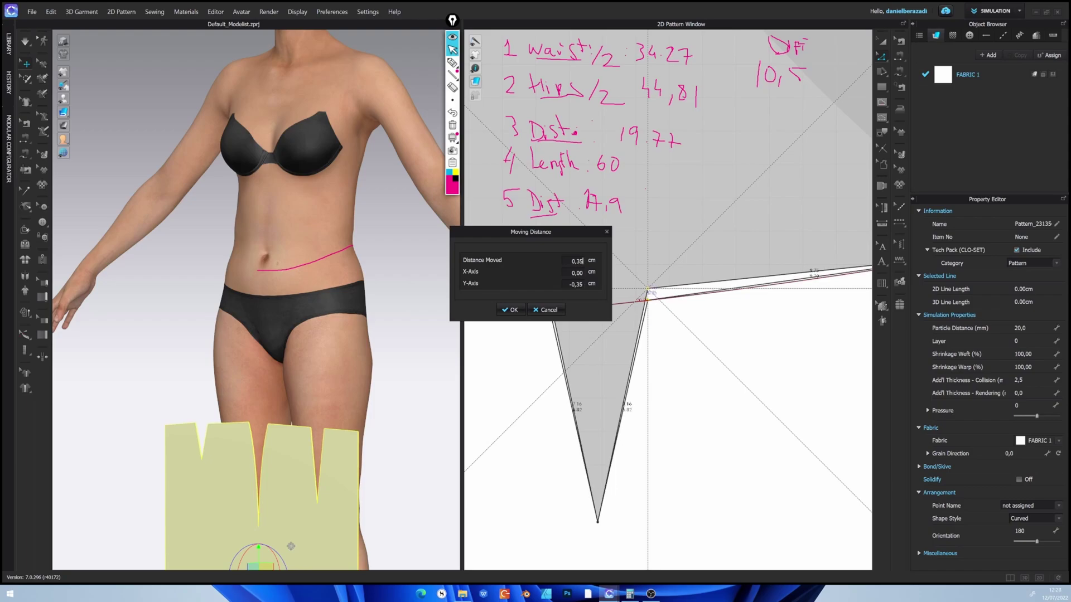
pyautogui.click(511, 310)
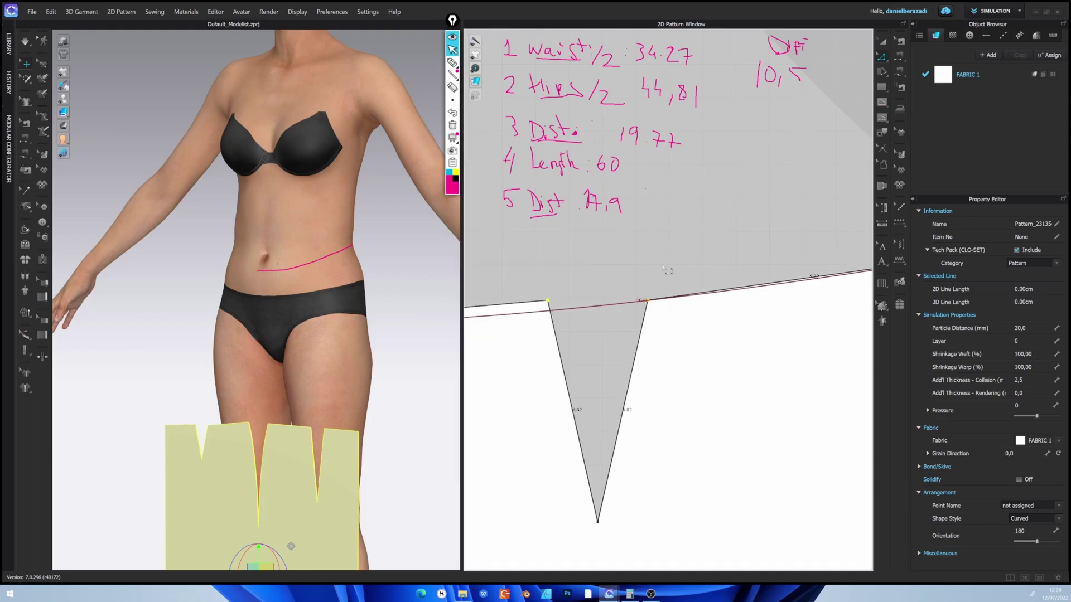
pyautogui.scroll(-3, 664, 260)
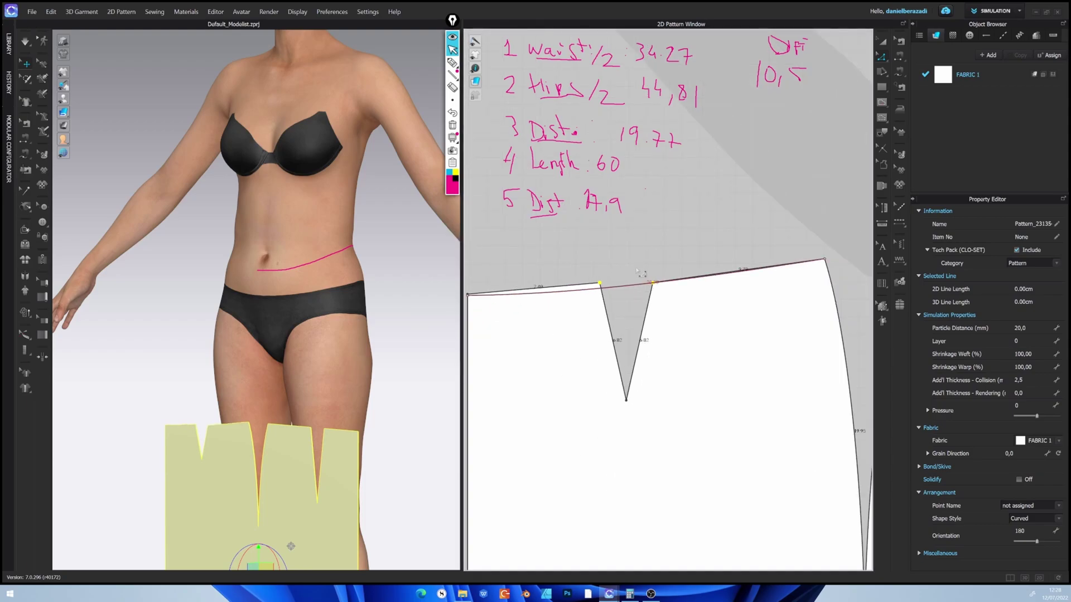
pyautogui.click(640, 262)
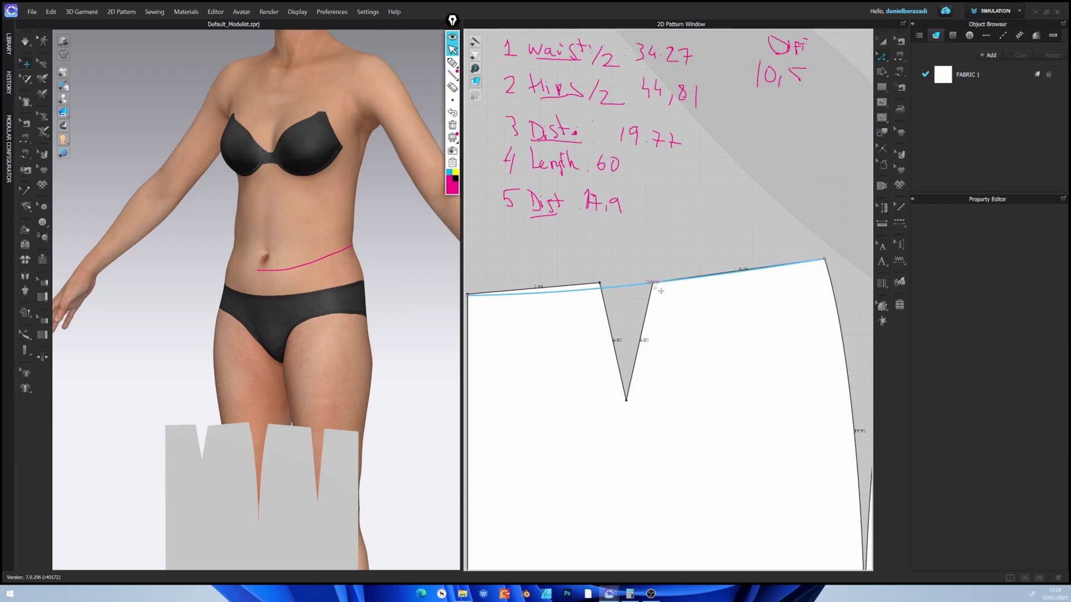
# Try sliding the leftmost waist segment across the opening of the left dart
pyautogui.click(586, 292)
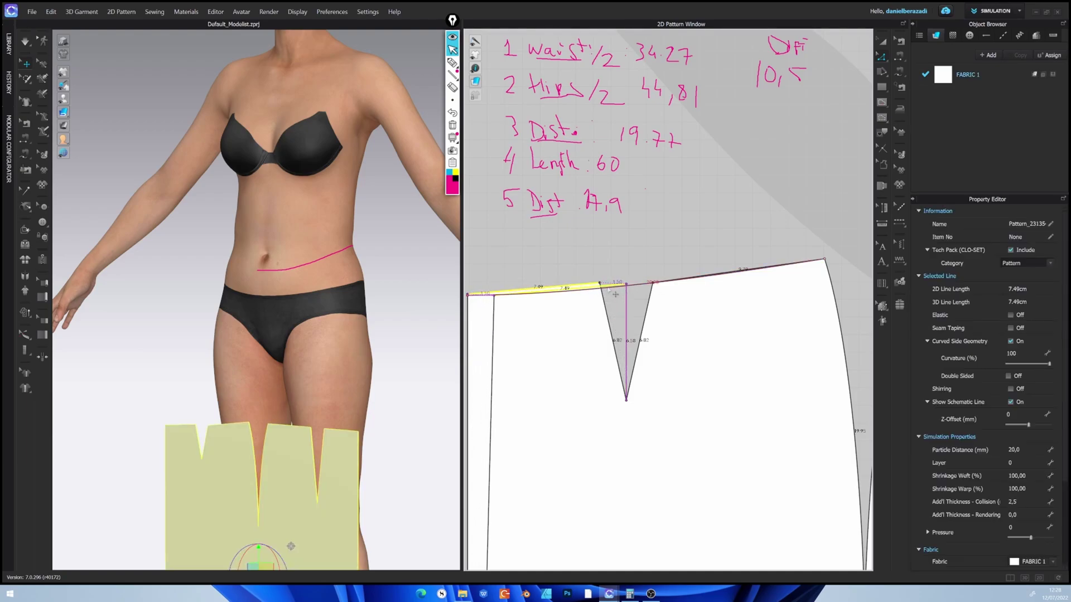
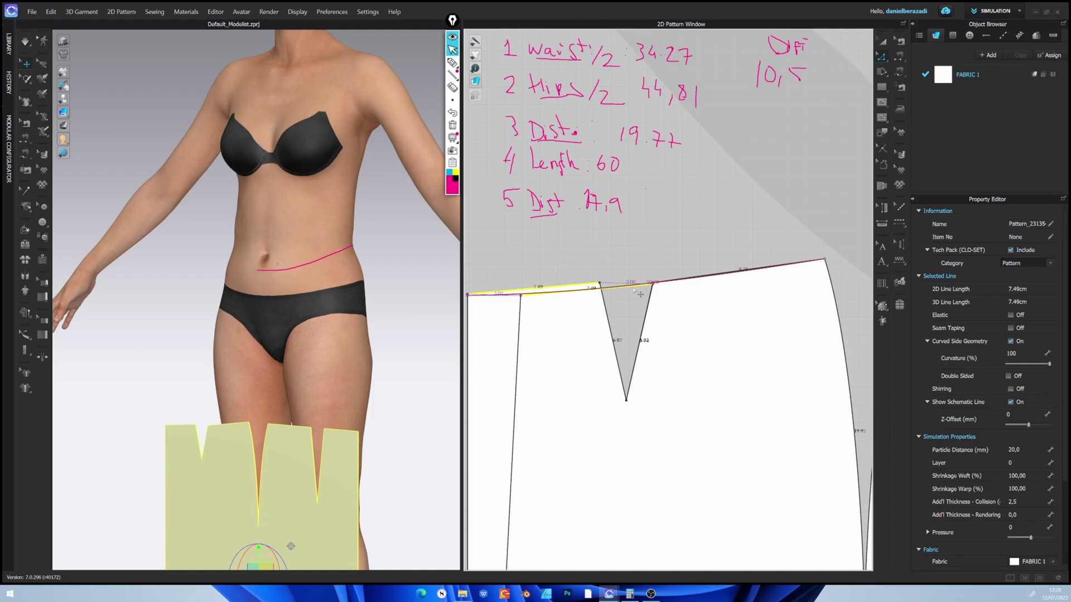
pyautogui.moveTo(633, 290); pyautogui.dragTo(581, 289)
pyautogui.hotkey('ctrl', 'z')
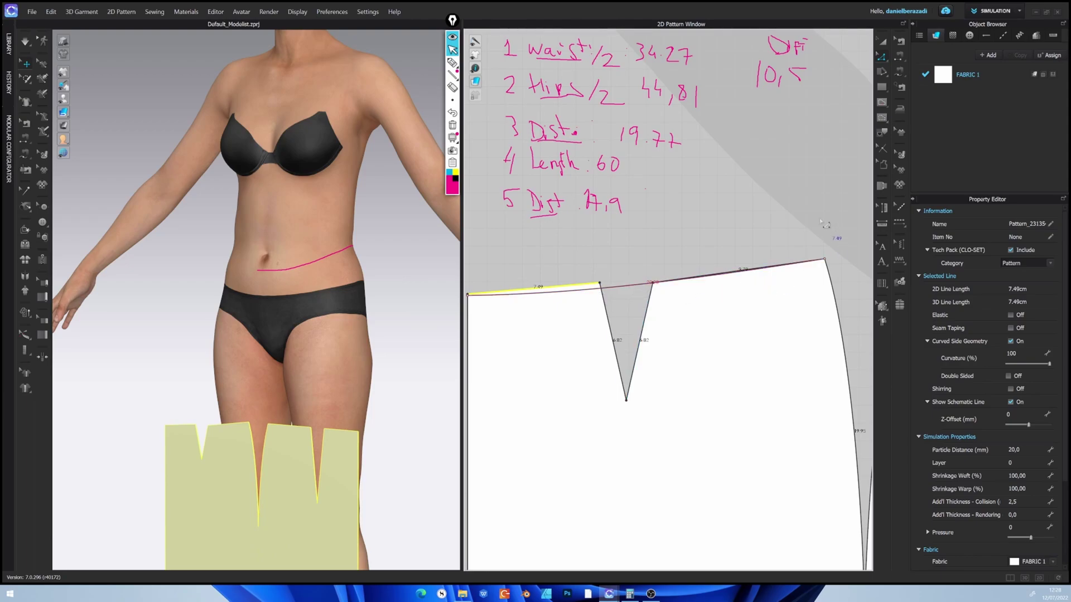
# Curve both waist segments beside the left dart along the guide with Edit Curvature, to about 9.79 and 7.49 cm
pyautogui.scroll(5, 796, 282)
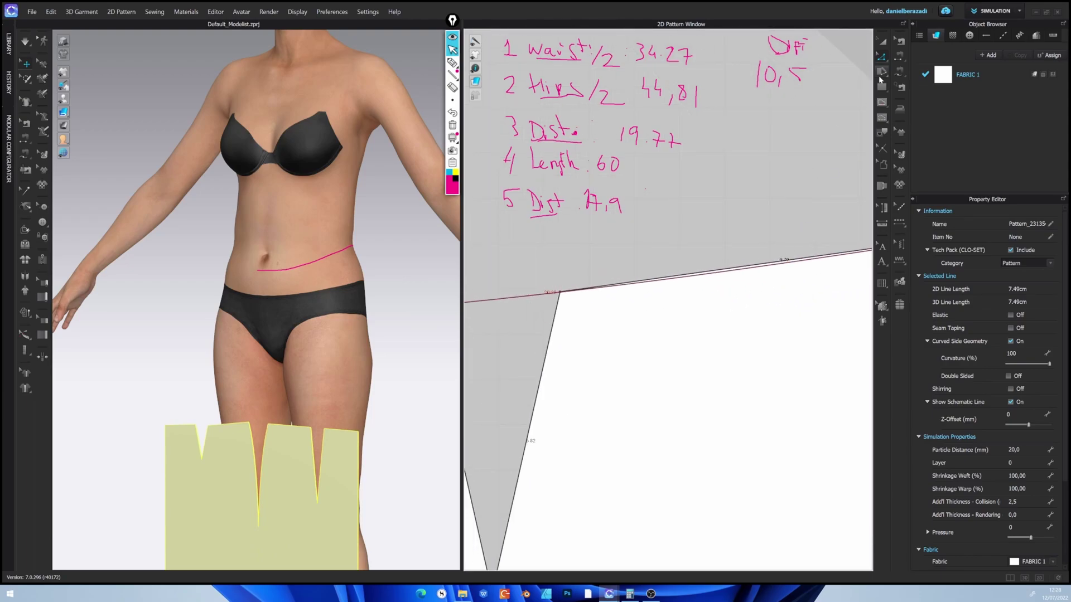
pyautogui.click(879, 59)
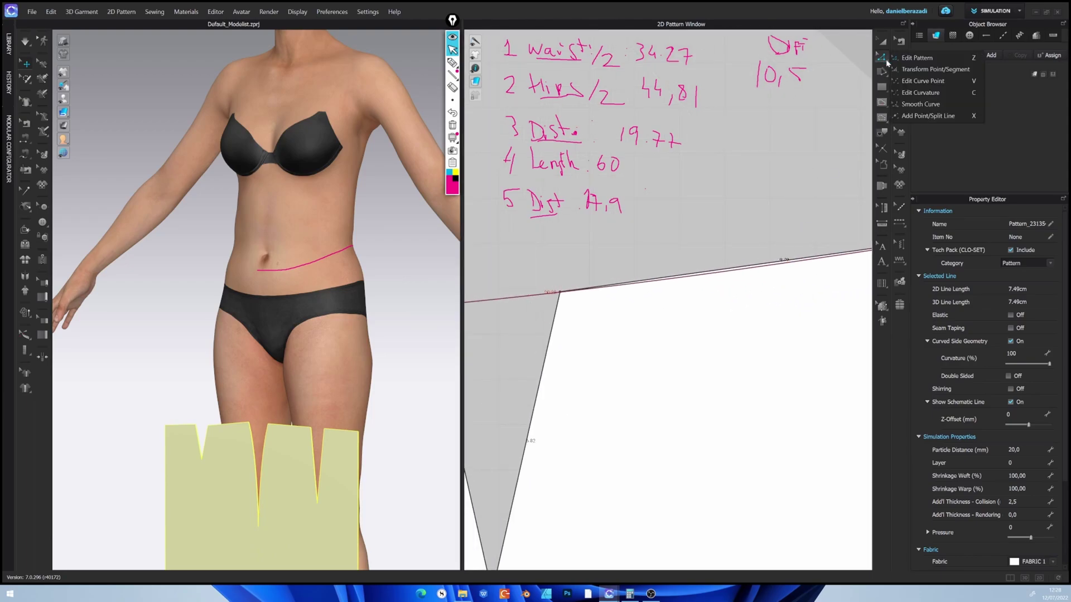
pyautogui.click(943, 91)
pyautogui.click(759, 270)
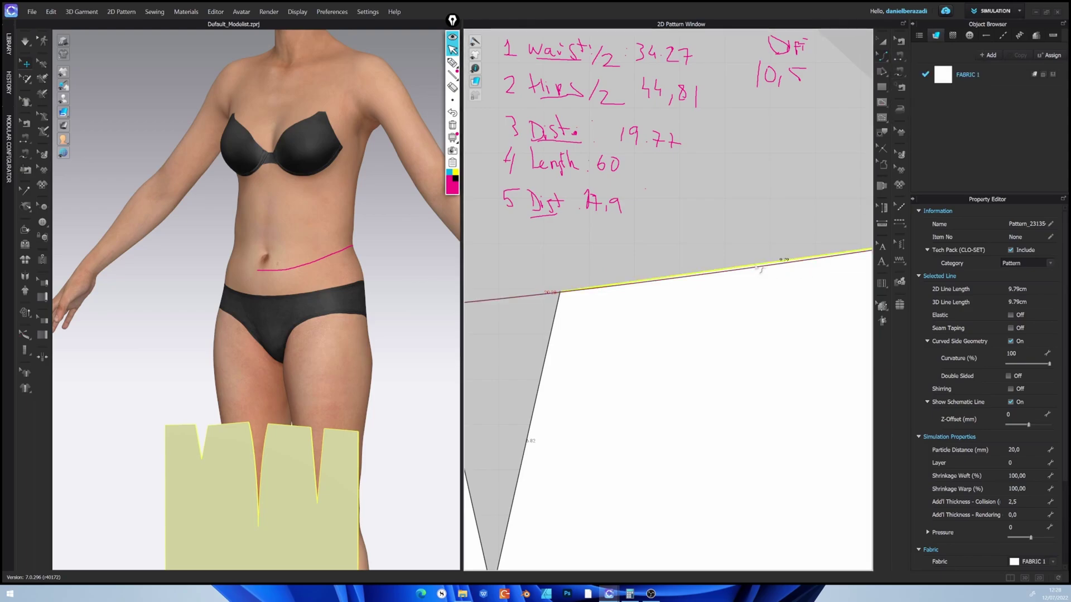
pyautogui.scroll(-4, 761, 295)
pyautogui.moveTo(687, 349); pyautogui.dragTo(778, 345, button='middle')
pyautogui.scroll(3, 657, 316)
pyautogui.click(661, 295)
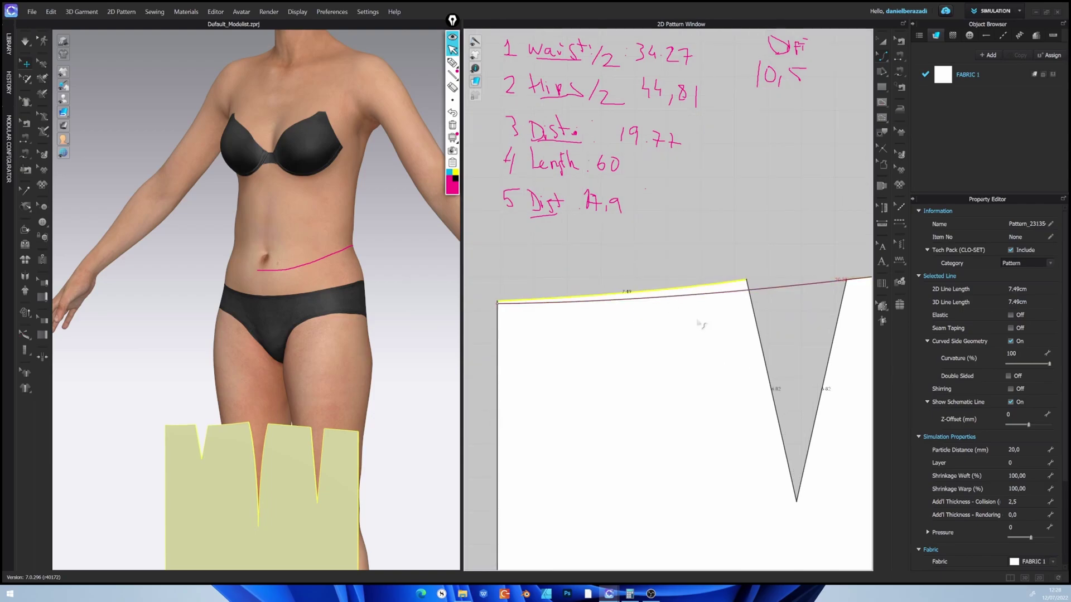
pyautogui.scroll(-4, 697, 316)
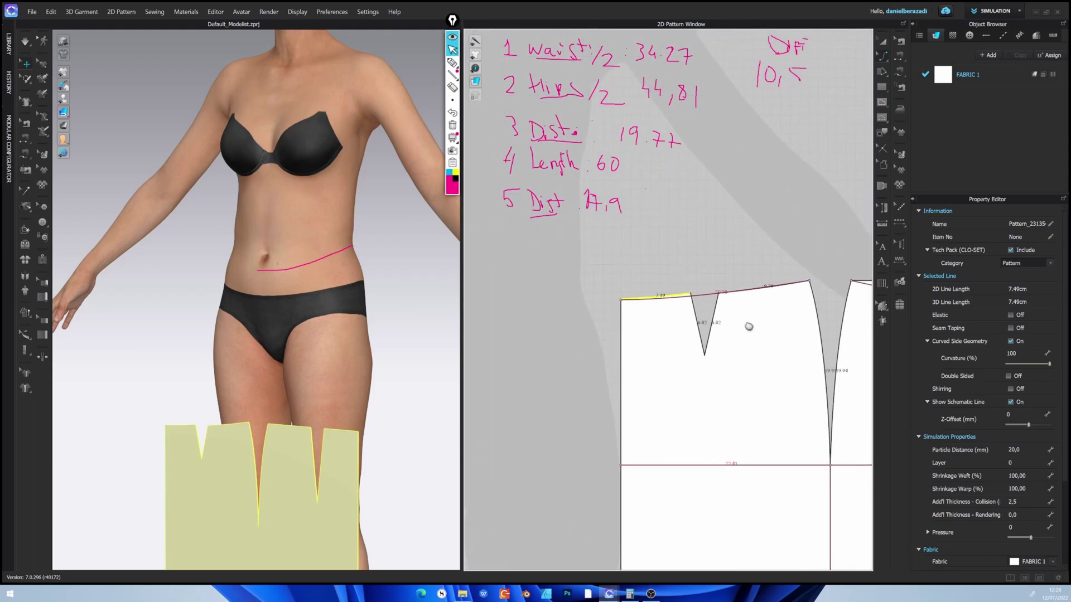
# Lower the pattern's upper right corner 2 cm and bring both top points of the right dart down to the guide line
pyautogui.moveTo(579, 324); pyautogui.dragTo(445, 331, button='middle')
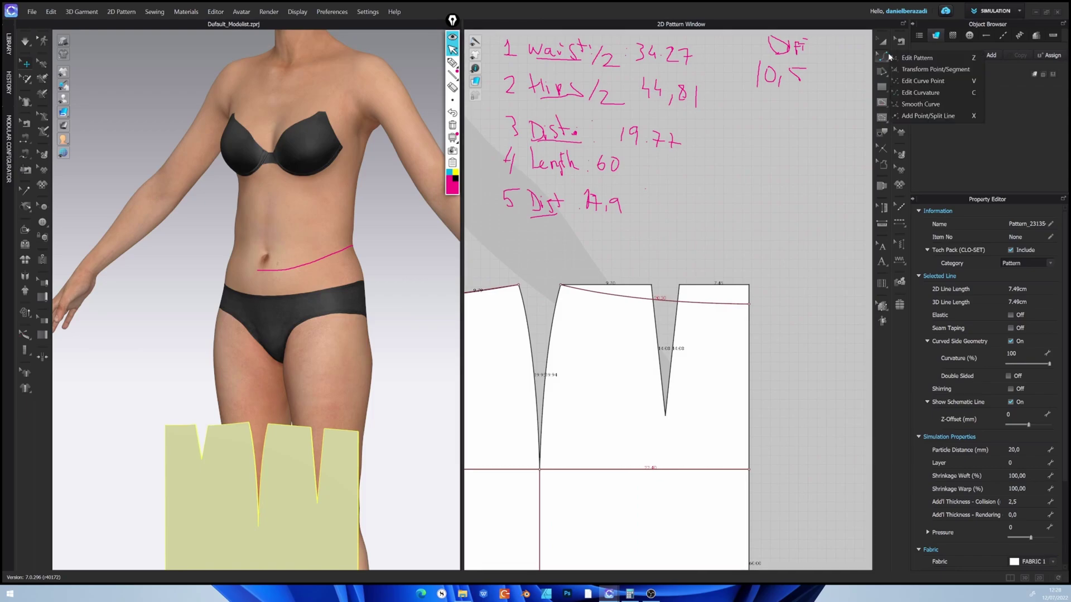
pyautogui.click(751, 285)
pyautogui.press('Down')
pyautogui.press('Down')
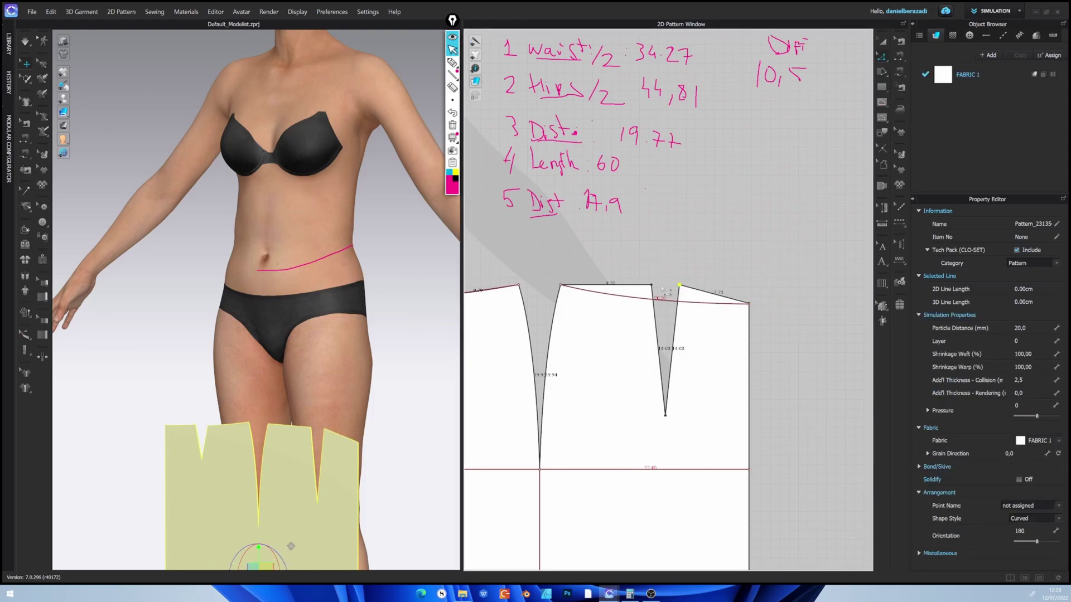
pyautogui.scroll(5, 675, 294)
pyautogui.moveTo(687, 267); pyautogui.dragTo(695, 319)
pyautogui.scroll(-3, 612, 319)
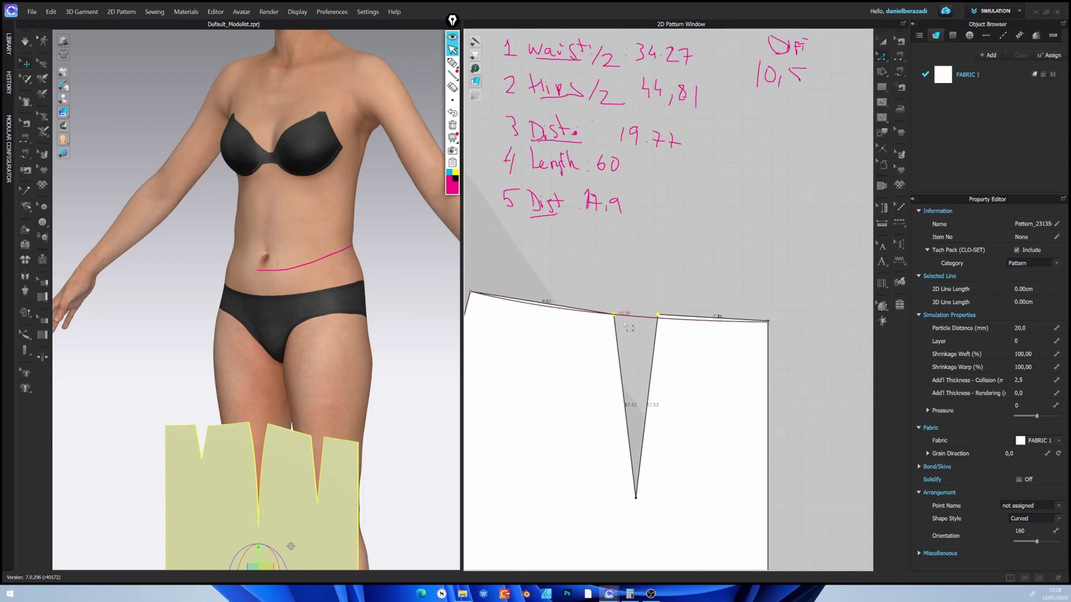
# Curve both waist segments beside the right dart along the guide line, to about 9.84 and 7.46 cm
pyautogui.click(885, 59)
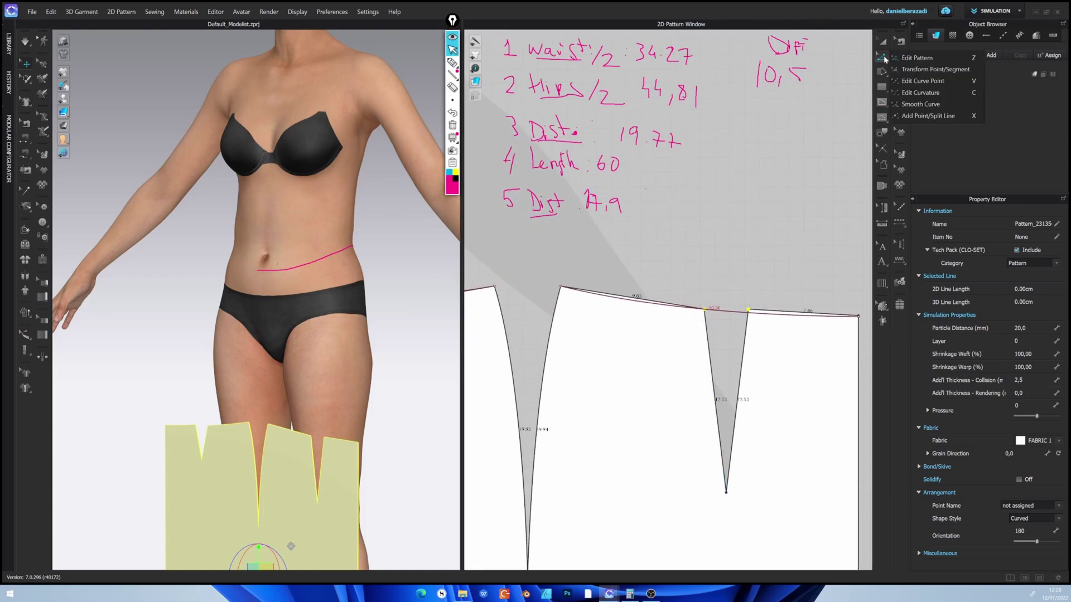
pyautogui.click(950, 82)
pyautogui.scroll(3, 638, 294)
pyautogui.click(603, 285)
pyautogui.moveTo(603, 286); pyautogui.dragTo(602, 287)
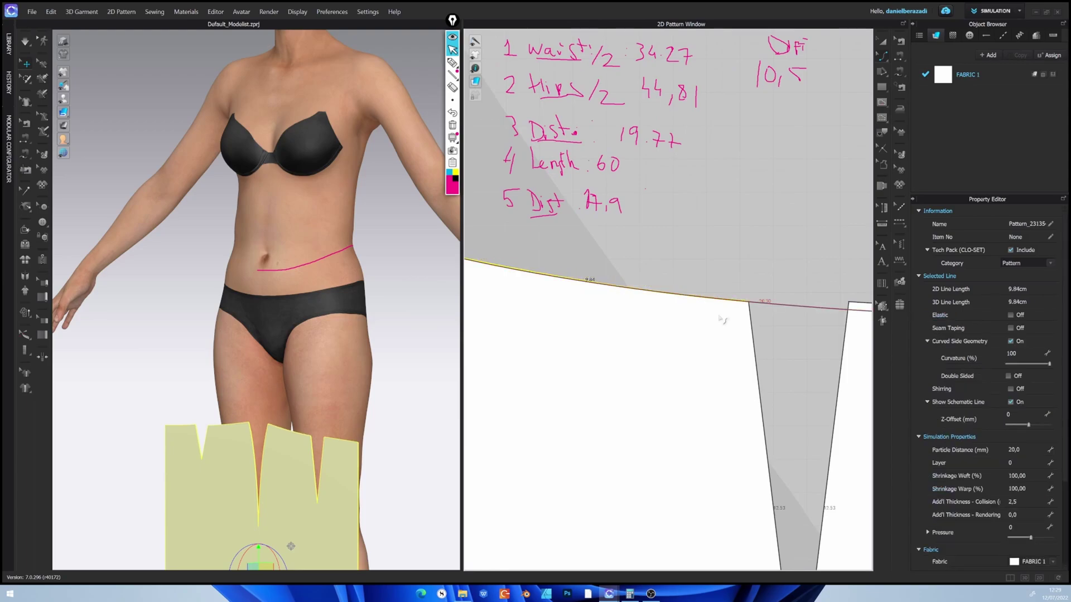
pyautogui.moveTo(707, 319); pyautogui.dragTo(537, 319, button='middle')
pyautogui.moveTo(737, 311); pyautogui.dragTo(616, 314, button='middle')
pyautogui.click(676, 313)
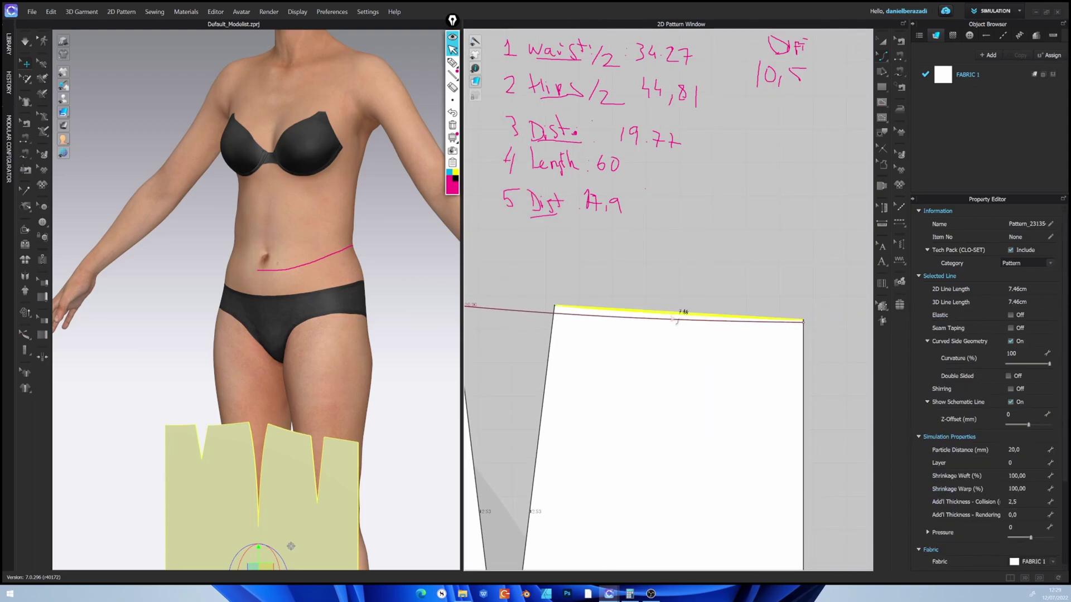
pyautogui.scroll(-4, 688, 313)
pyautogui.moveTo(623, 385); pyautogui.dragTo(779, 365, button='middle')
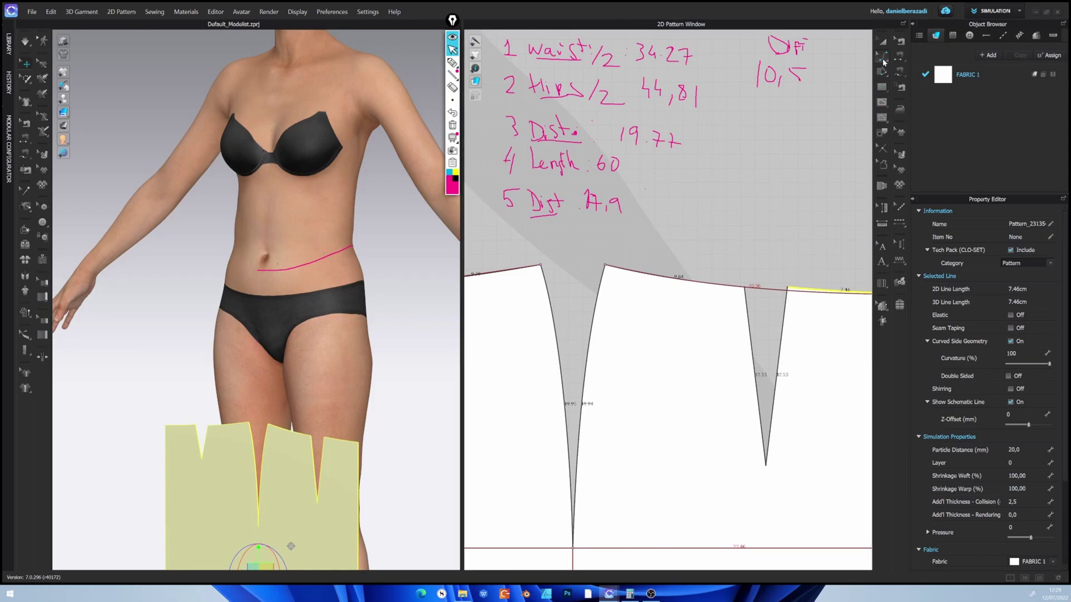
# Delete the two internal guide lines that cross the waist darts
pyautogui.click(775, 290)
pyautogui.moveTo(746, 320); pyautogui.dragTo(781, 320, button='middle')
pyautogui.click(707, 326)
pyautogui.moveTo(707, 325); pyautogui.dragTo(866, 319, button='middle')
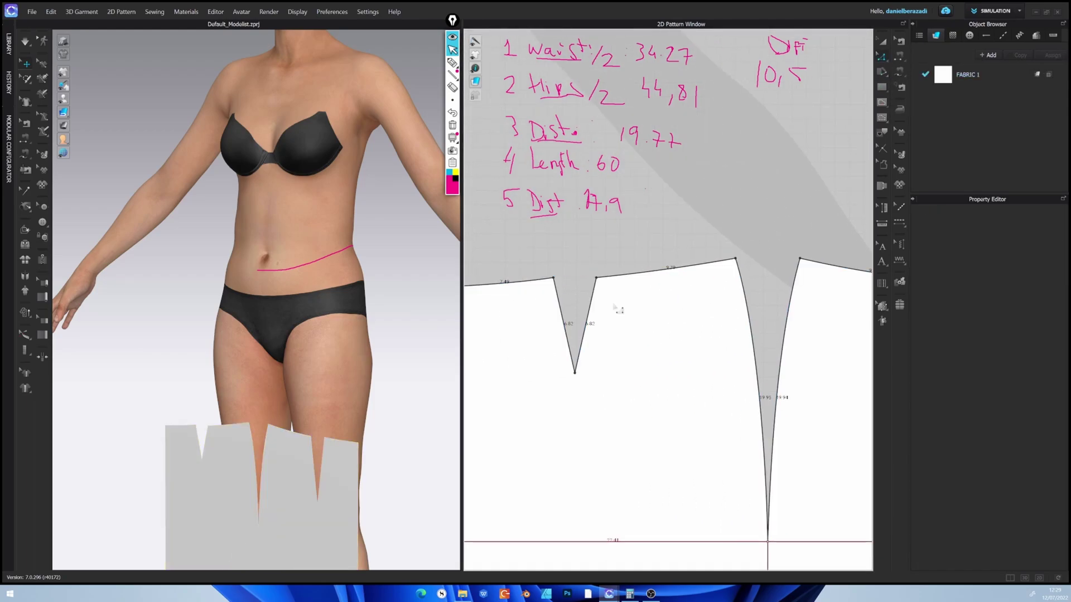
pyautogui.scroll(-3, 652, 307)
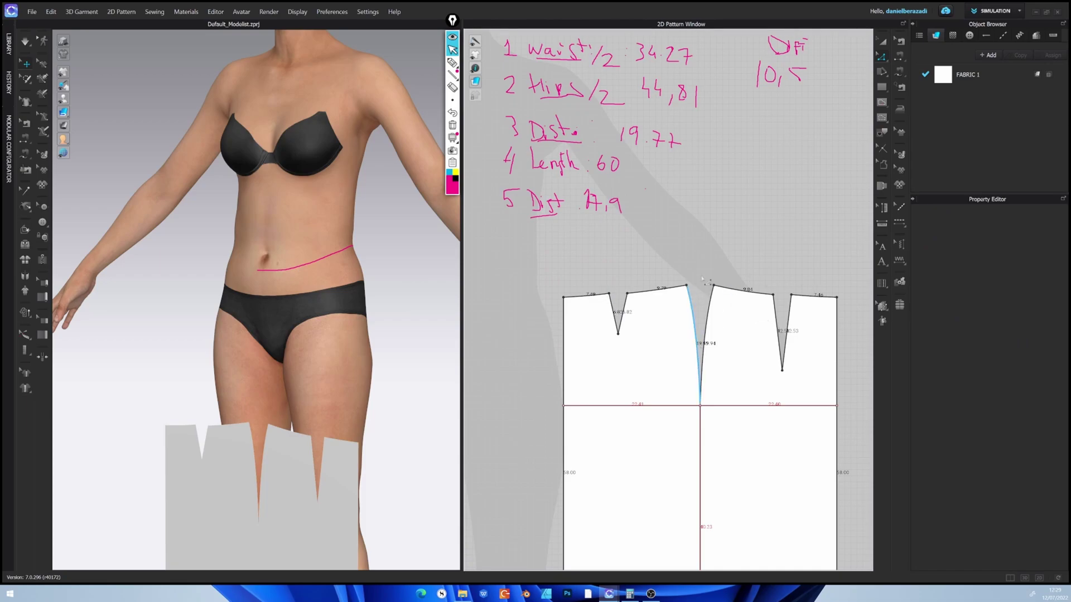
# Create a symmetric duplicate of the skirt panel and place it beside the original on the 2D avatar silhouette
pyautogui.click(878, 45)
pyautogui.scroll(-2, 335, 415)
pyautogui.moveTo(375, 397); pyautogui.dragTo(416, 329, button='middle')
pyautogui.click(361, 378)
pyautogui.moveTo(329, 378); pyautogui.dragTo(375, 390, button='right')
pyautogui.scroll(-4, 646, 394)
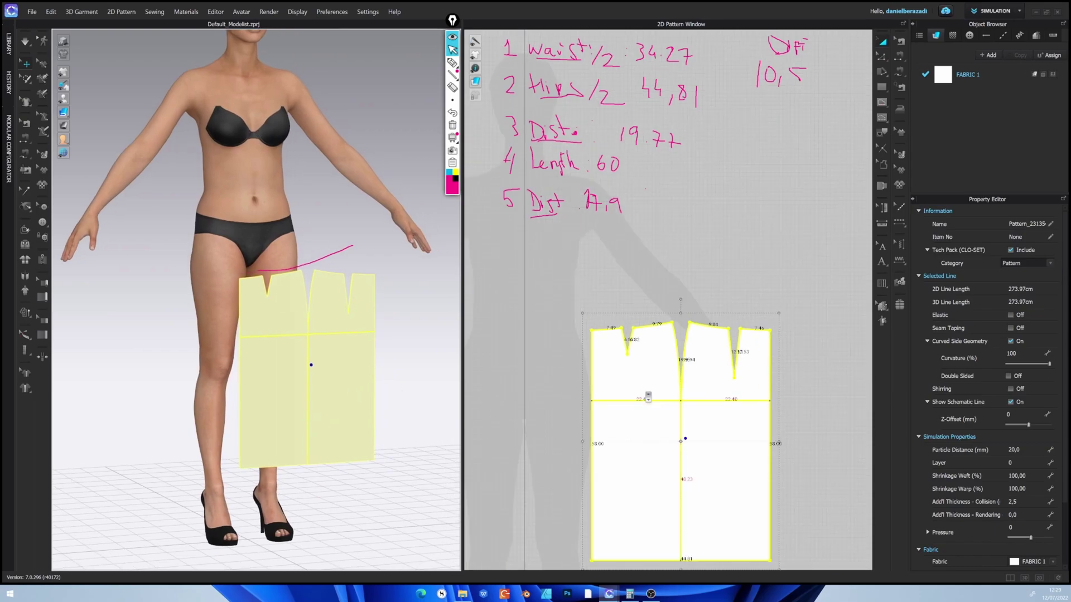
pyautogui.hotkey('ctrl', 'd')
pyautogui.click(546, 372)
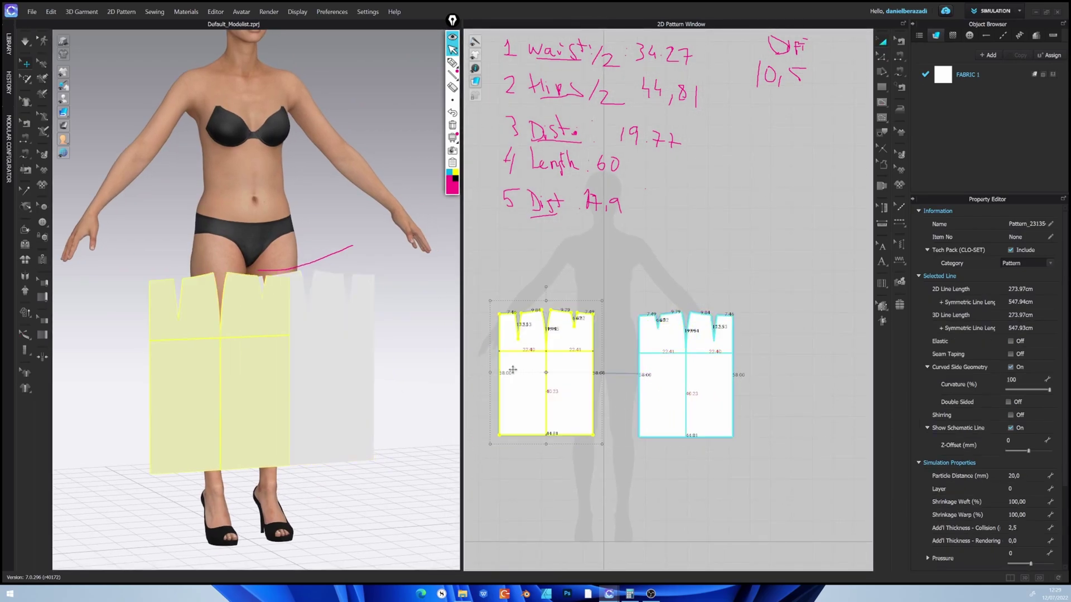
# Move the two skirt panels apart to either side of the avatar in 3D and erase the pink pen line
pyautogui.moveTo(240, 336); pyautogui.dragTo(197, 341)
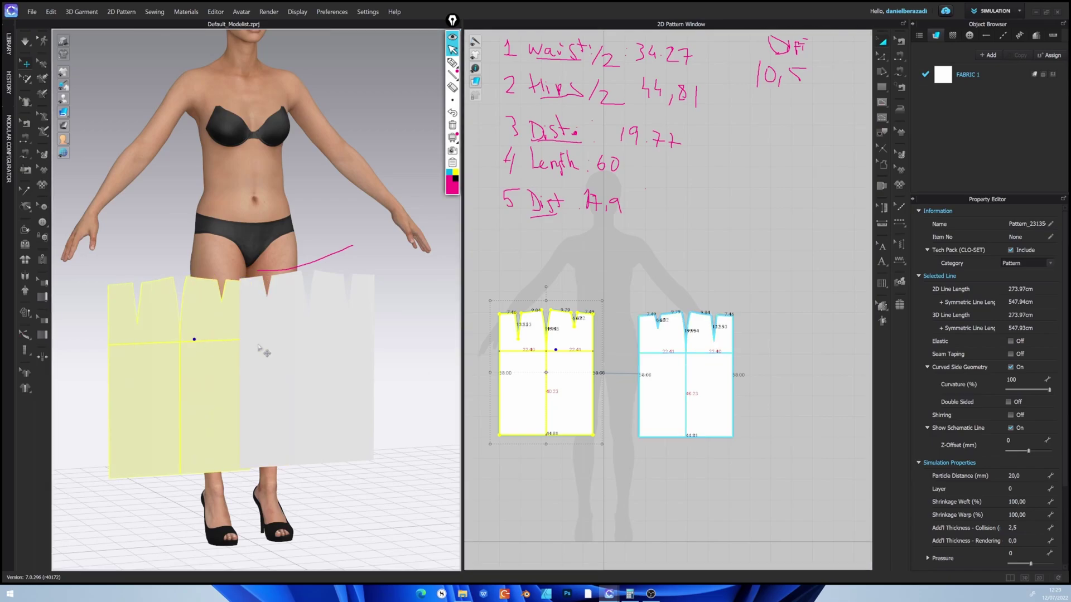
pyautogui.moveTo(311, 341); pyautogui.dragTo(371, 336)
pyautogui.moveTo(216, 345); pyautogui.dragTo(199, 348)
pyautogui.moveTo(348, 336); pyautogui.dragTo(369, 339)
pyautogui.moveTo(369, 340); pyautogui.dragTo(313, 295, button='right')
pyautogui.click(454, 90)
pyautogui.click(452, 50)
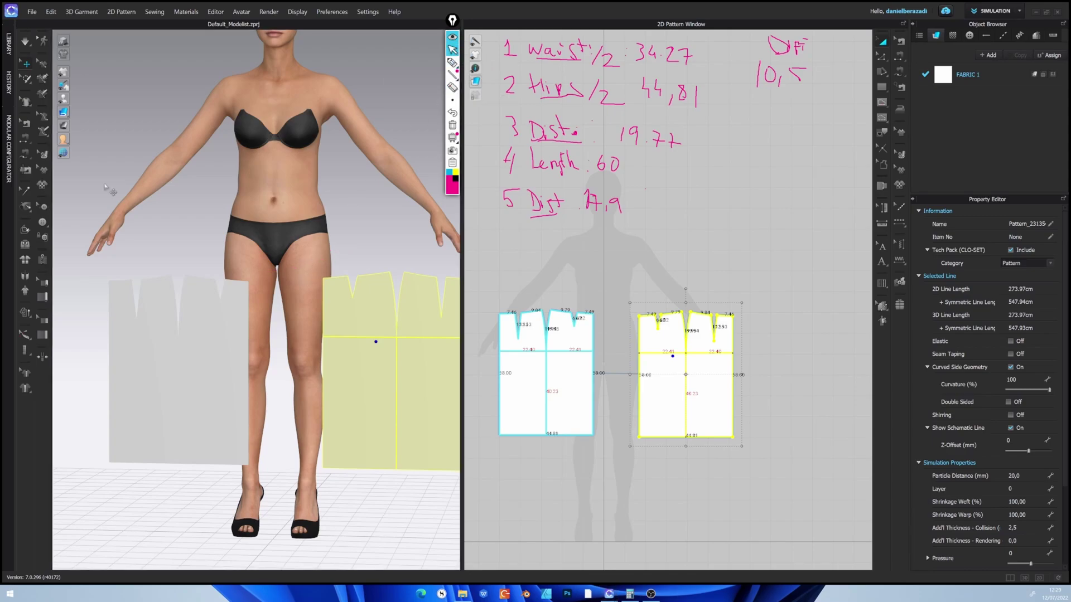
# Show the avatar's arrangement points and wrap the selected panel around the outer left leg point
pyautogui.click(89, 98)
pyautogui.scroll(4, 359, 340)
pyautogui.moveTo(311, 371); pyautogui.dragTo(342, 379)
pyautogui.moveTo(339, 377); pyautogui.dragTo(251, 379, button='right')
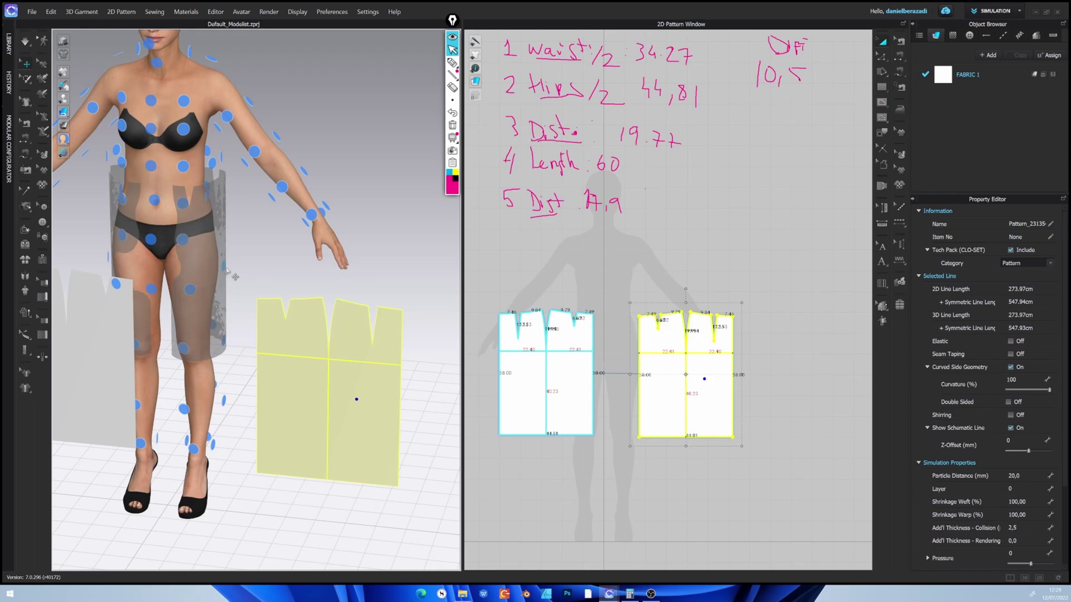
pyautogui.click(226, 275)
pyautogui.moveTo(226, 275); pyautogui.dragTo(277, 379, button='right')
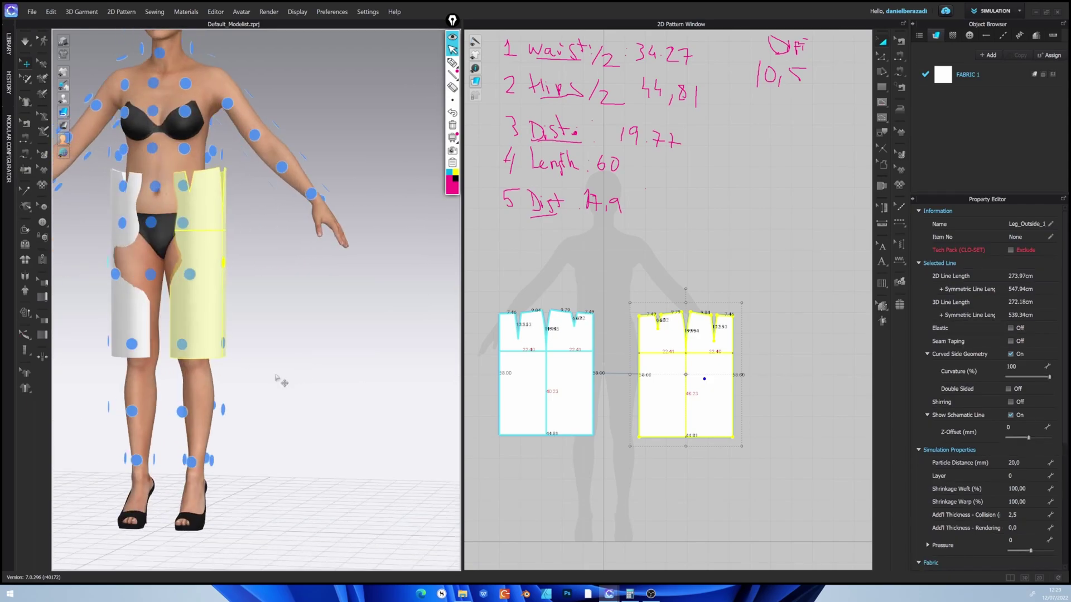
# Set the panel's arrangement offset to 63, Position X to 100 and Position Y to 81
pyautogui.click(920, 212)
pyautogui.click(920, 224)
pyautogui.click(919, 237)
pyautogui.click(919, 250)
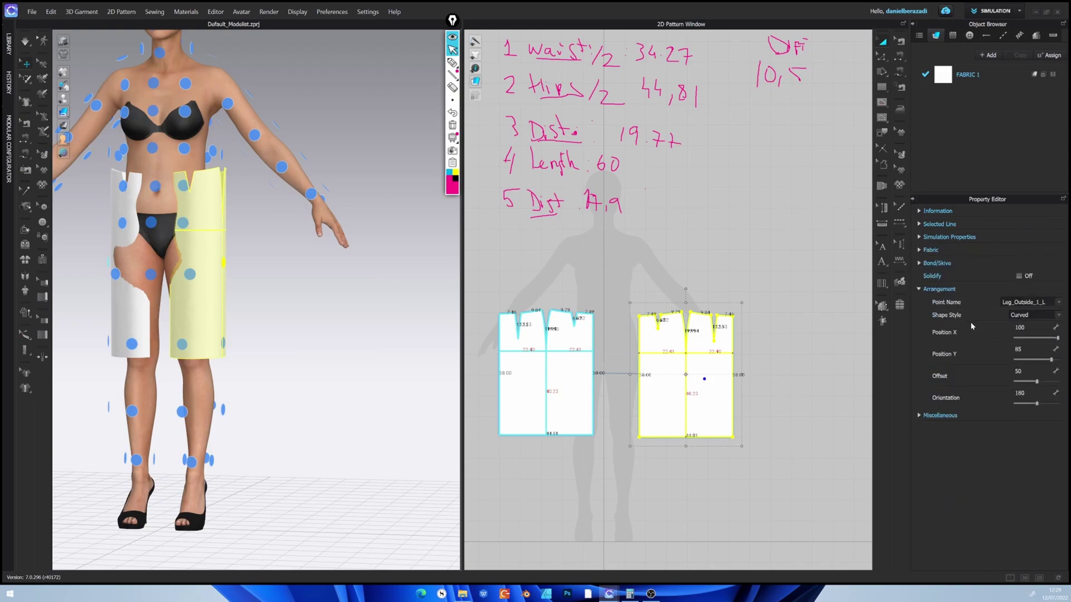
pyautogui.moveTo(1037, 383); pyautogui.dragTo(1042, 381)
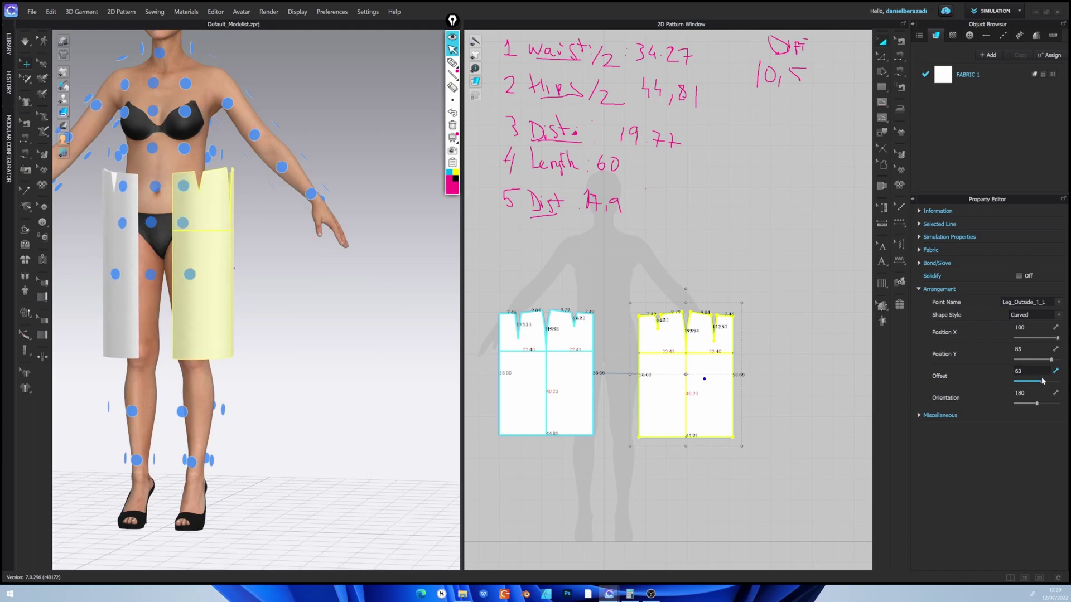
pyautogui.click(1058, 339)
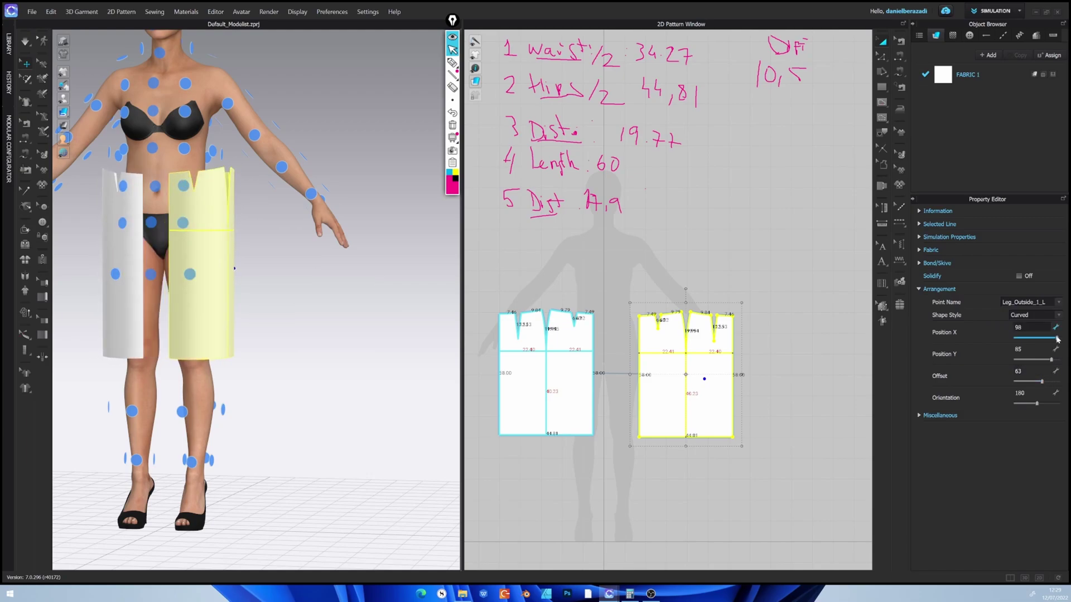
pyautogui.moveTo(1052, 360); pyautogui.dragTo(1050, 362)
pyautogui.moveTo(395, 304); pyautogui.dragTo(378, 288, button='right')
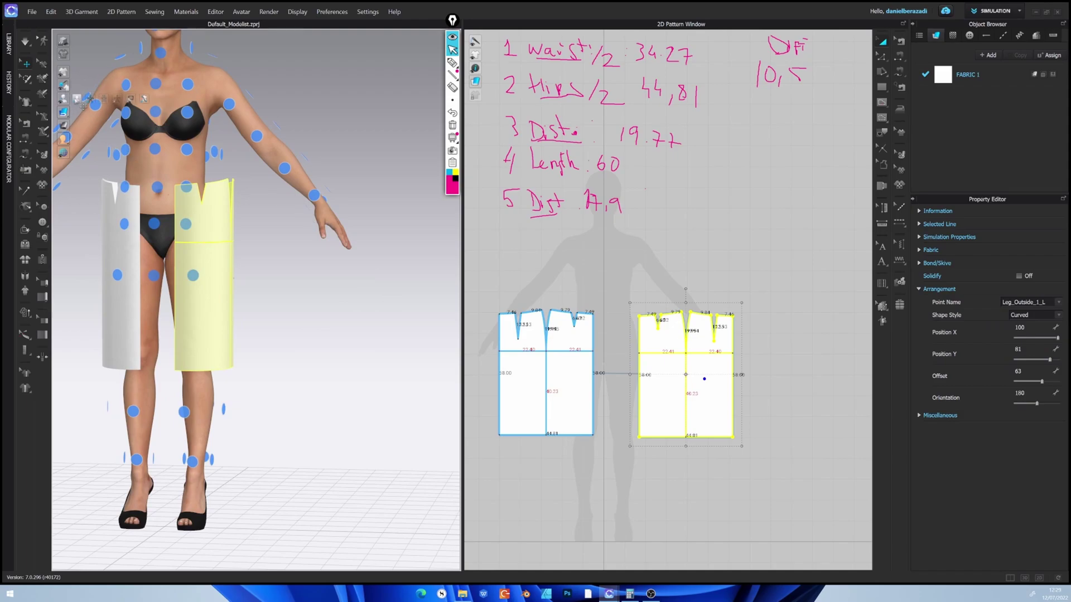
# Hide the avatar's arrangement points to expose the wrapped skirt panels
pyautogui.click(111, 105)
pyautogui.moveTo(262, 326); pyautogui.dragTo(435, 370, button='right')
pyautogui.click(328, 325)
# Sew the two skirt panels together along their center front and center back edges
pyautogui.click(899, 57)
pyautogui.click(594, 337)
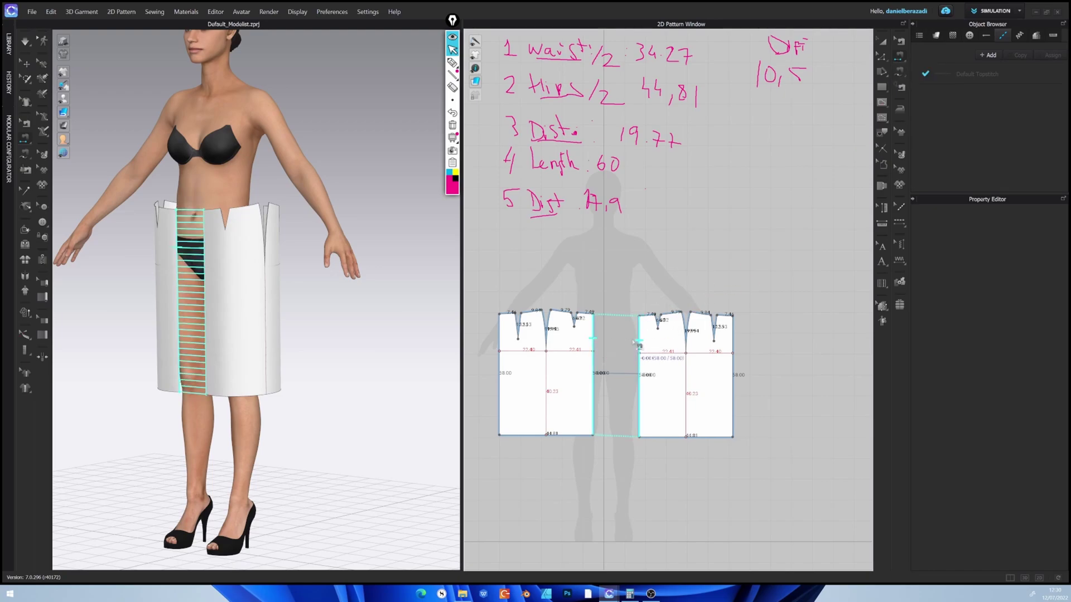
pyautogui.click(734, 348)
pyautogui.scroll(3, 519, 327)
pyautogui.click(504, 321)
pyautogui.scroll(-3, 505, 322)
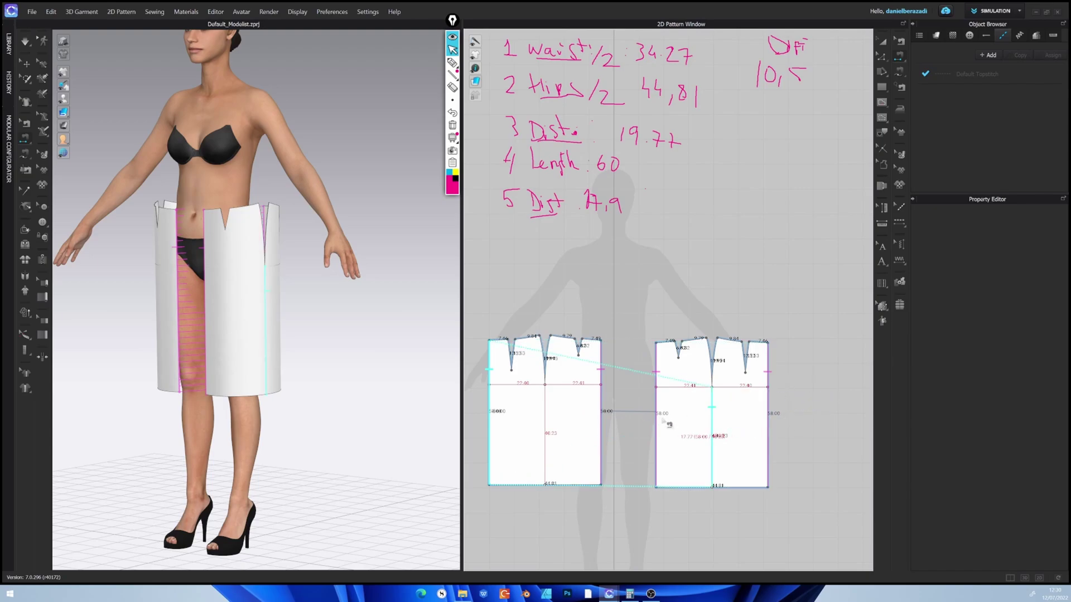
pyautogui.click(666, 422)
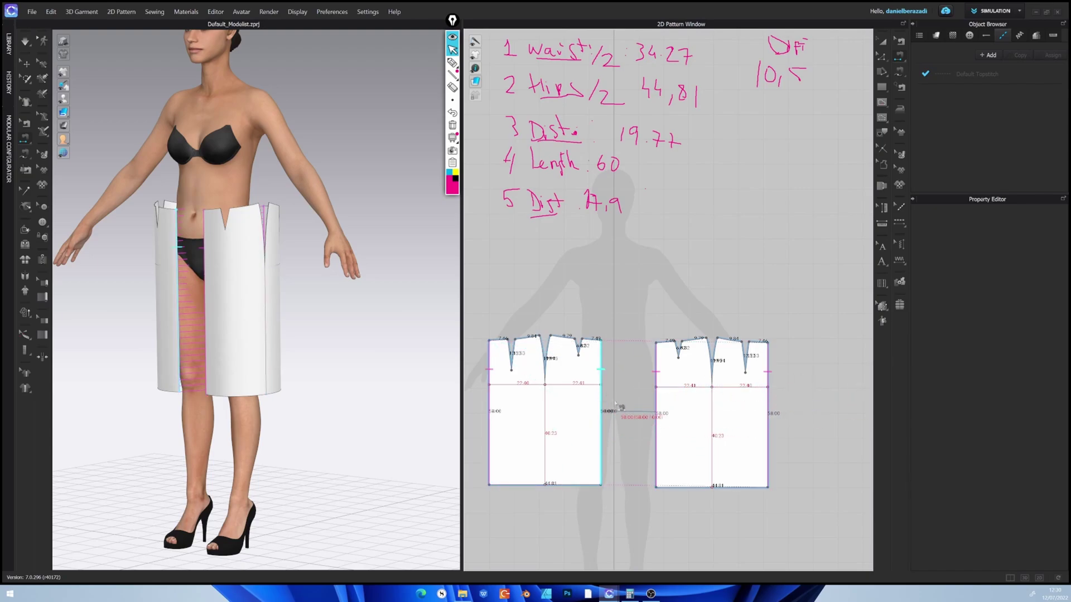
# Sew closed the back dart, the side shaping opening and the front dart of the skirt panel
pyautogui.scroll(3, 513, 353)
pyautogui.click(522, 340)
pyautogui.click(593, 334)
pyautogui.click(670, 335)
pyautogui.scroll(-5, 714, 290)
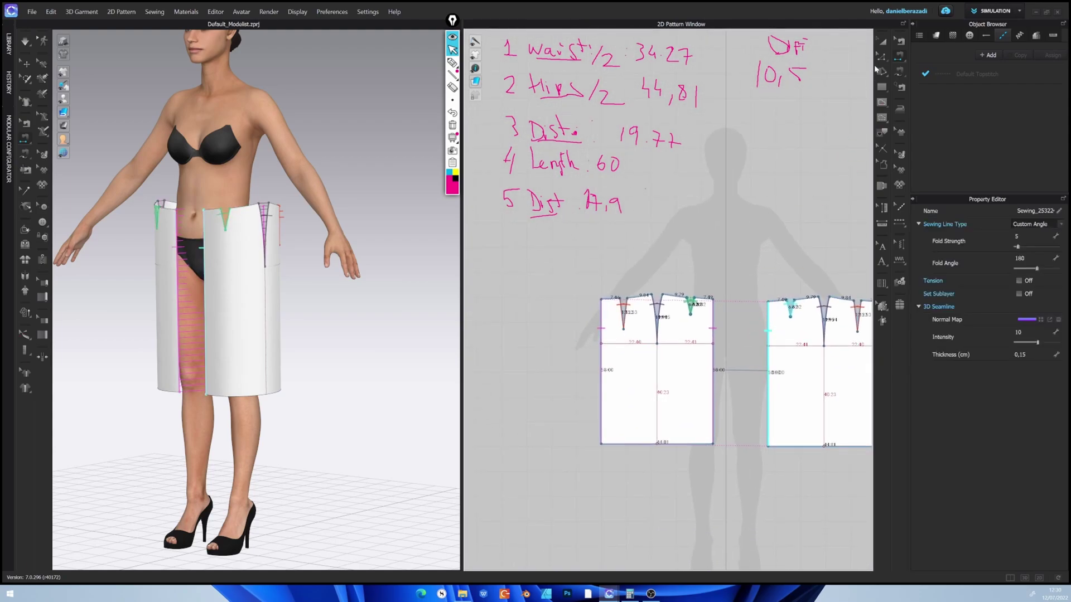
# Try simulating the sewn panels on the avatar from the front view, and undo the simulation
pyautogui.click(883, 45)
pyautogui.press('2')
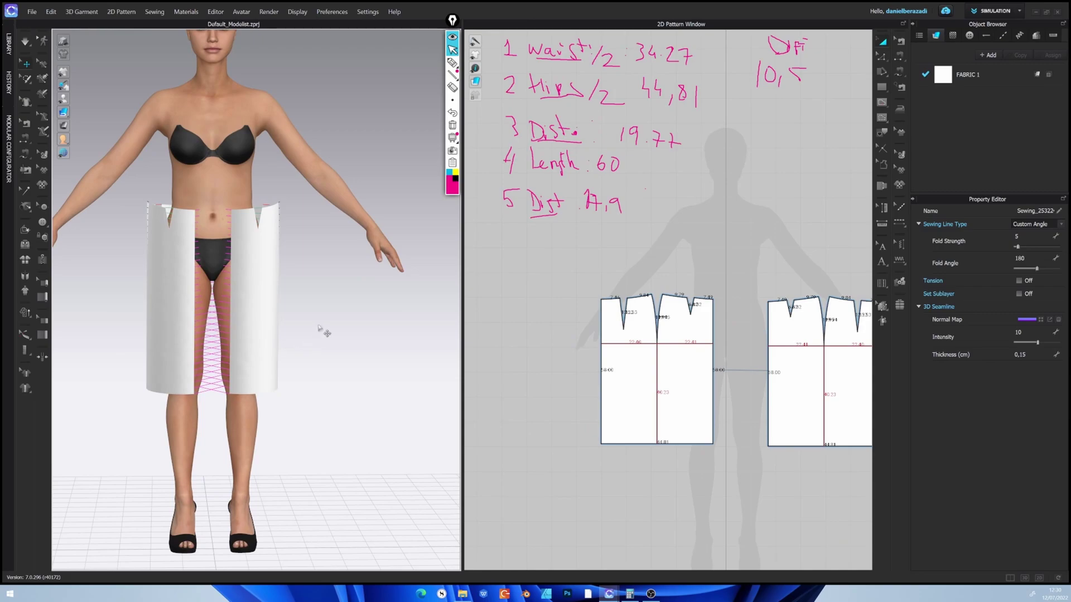
pyautogui.press('space')
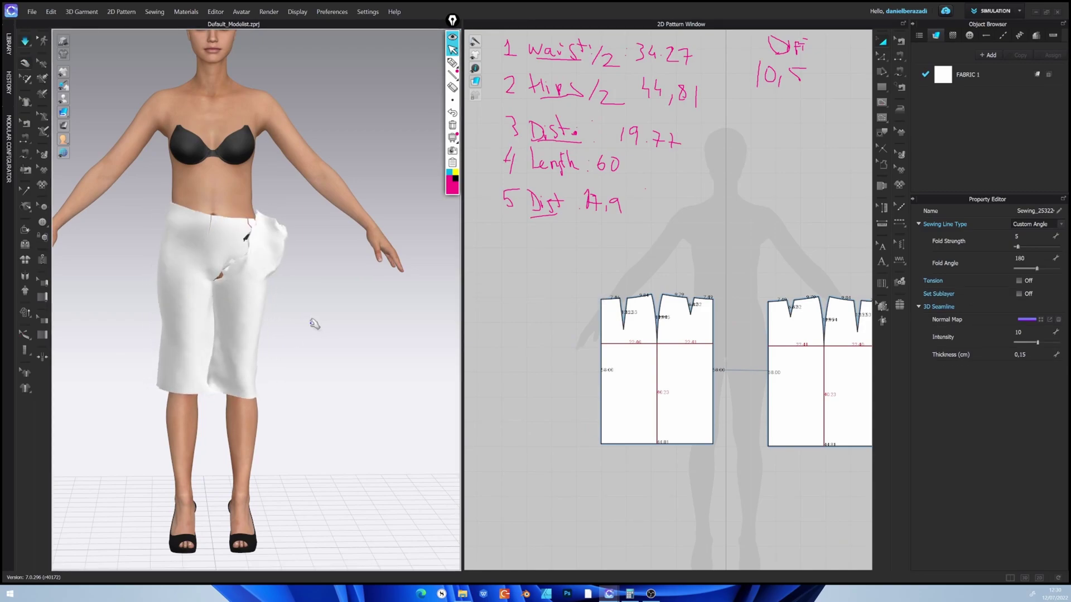
pyautogui.hotkey('ctrl', 'z')
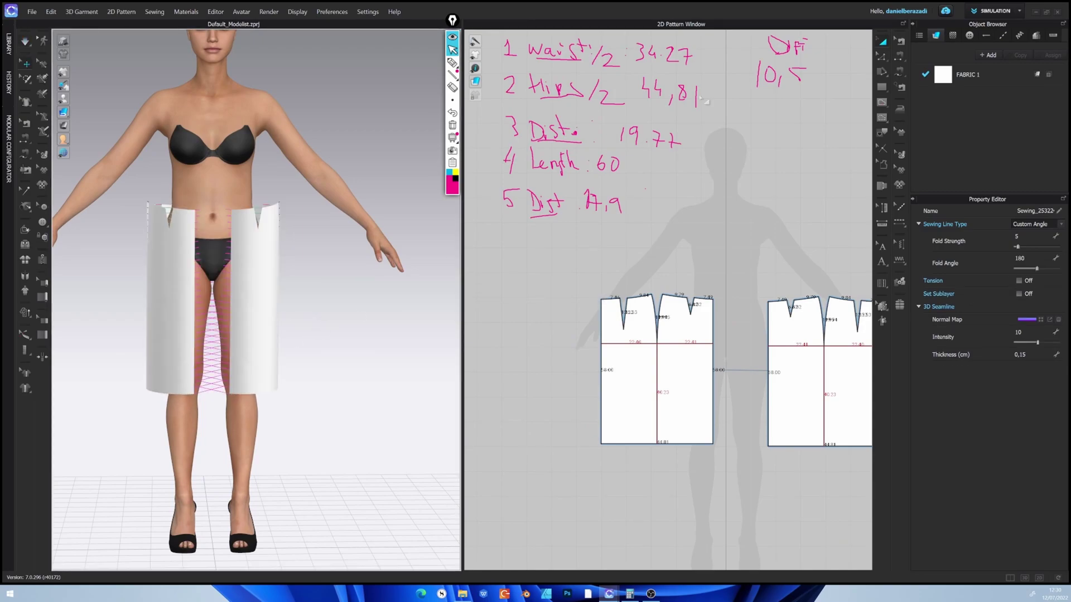
# Delete the crossed center seam and resew the panels' center front and center back edges in matching direction
pyautogui.click(901, 41)
pyautogui.press('Delete')
pyautogui.moveTo(746, 341); pyautogui.dragTo(696, 337, button='middle')
pyautogui.click(899, 57)
pyautogui.click(662, 343)
pyautogui.click(718, 365)
pyautogui.click(829, 339)
pyautogui.click(553, 336)
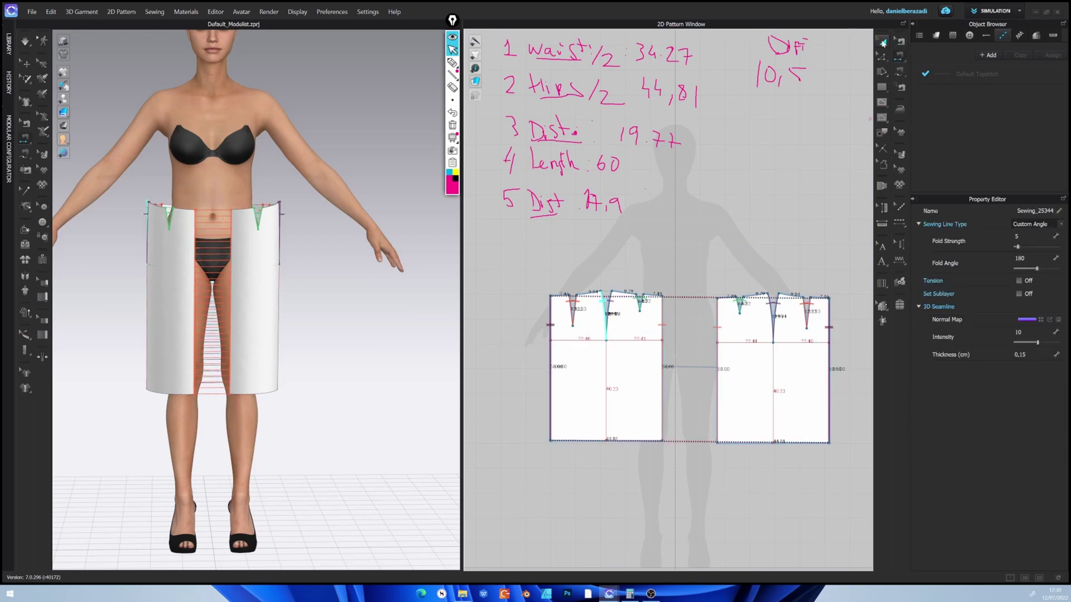
# Simulate the sewn skirt onto the avatar and pull the front fabric into place
pyautogui.click(883, 41)
pyautogui.press('space')
pyautogui.moveTo(335, 275); pyautogui.dragTo(288, 305, button='right')
pyautogui.click(222, 220)
pyautogui.scroll(3, 213, 286)
pyautogui.click(214, 288)
pyautogui.click(167, 306)
pyautogui.click(195, 228)
# Examine the draped skirt's fit at the waist, hips and darts from the side and the front
pyautogui.moveTo(191, 226); pyautogui.dragTo(270, 263, button='right')
pyautogui.moveTo(269, 264); pyautogui.dragTo(313, 313, button='middle')
pyautogui.scroll(2, 311, 313)
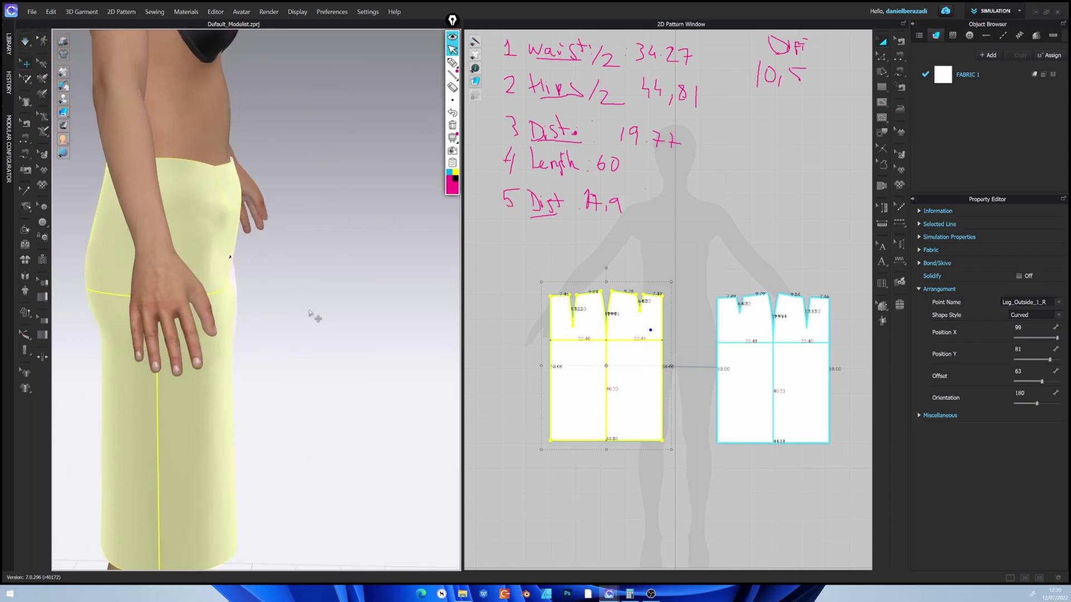
pyautogui.moveTo(311, 313); pyautogui.dragTo(229, 281, button='right')
pyautogui.moveTo(251, 244); pyautogui.dragTo(152, 156, button='right')
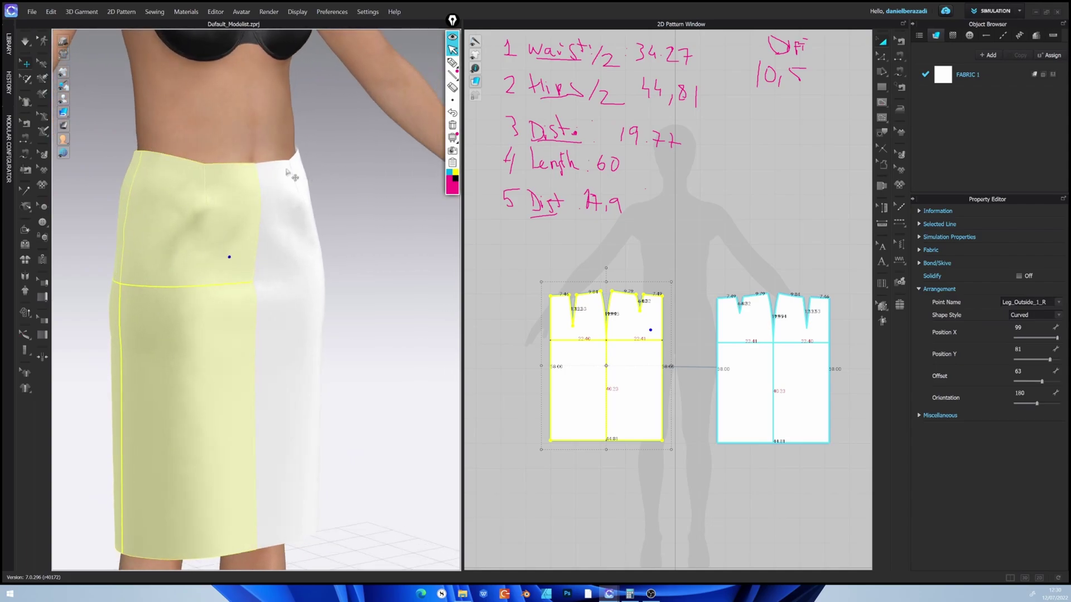
pyautogui.moveTo(218, 184); pyautogui.dragTo(229, 244, button='right')
pyautogui.click(635, 270)
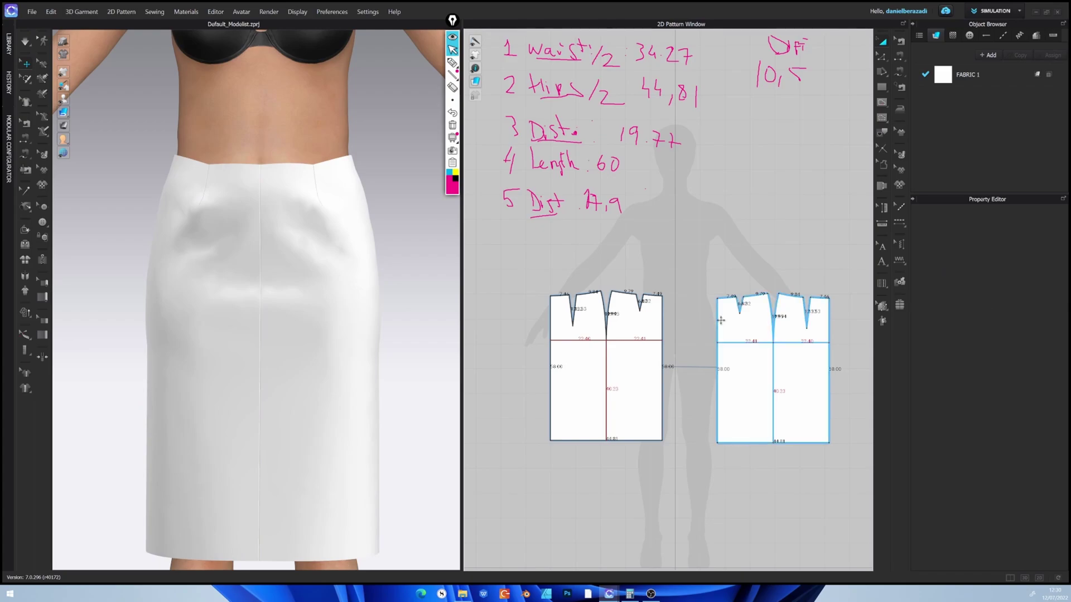
pyautogui.moveTo(720, 320); pyautogui.dragTo(568, 322, button='middle')
pyautogui.scroll(3, 567, 325)
pyautogui.moveTo(281, 237); pyautogui.dragTo(272, 284, button='right')
pyautogui.moveTo(280, 241); pyautogui.dragTo(253, 291, button='right')
# Pull the fabric across the skirt's front hip area while the simulation runs, and deselect the panel
pyautogui.click(260, 290)
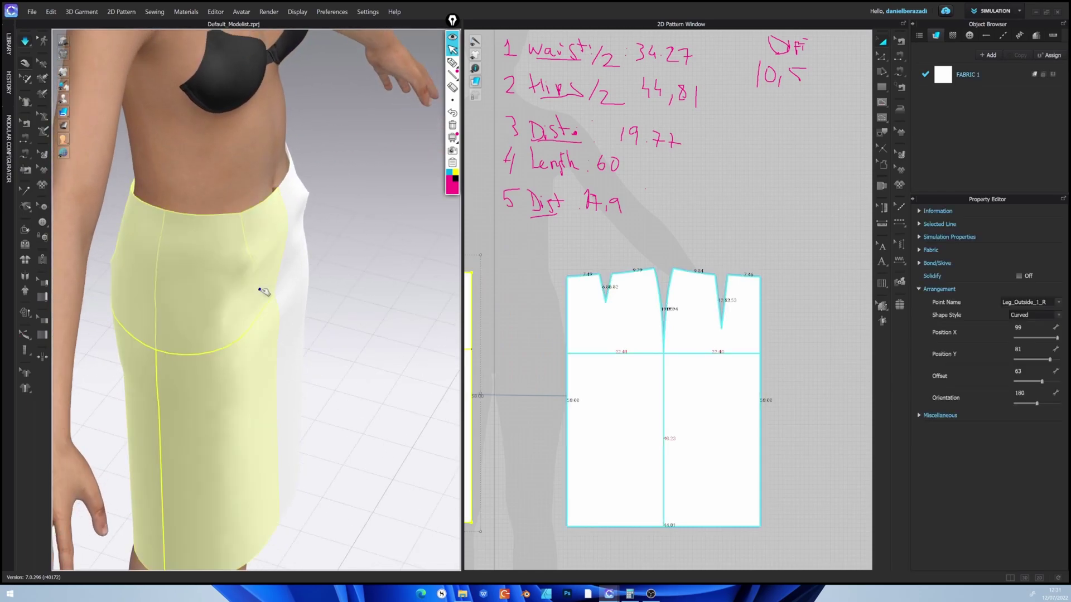
pyautogui.click(288, 302)
pyautogui.click(265, 285)
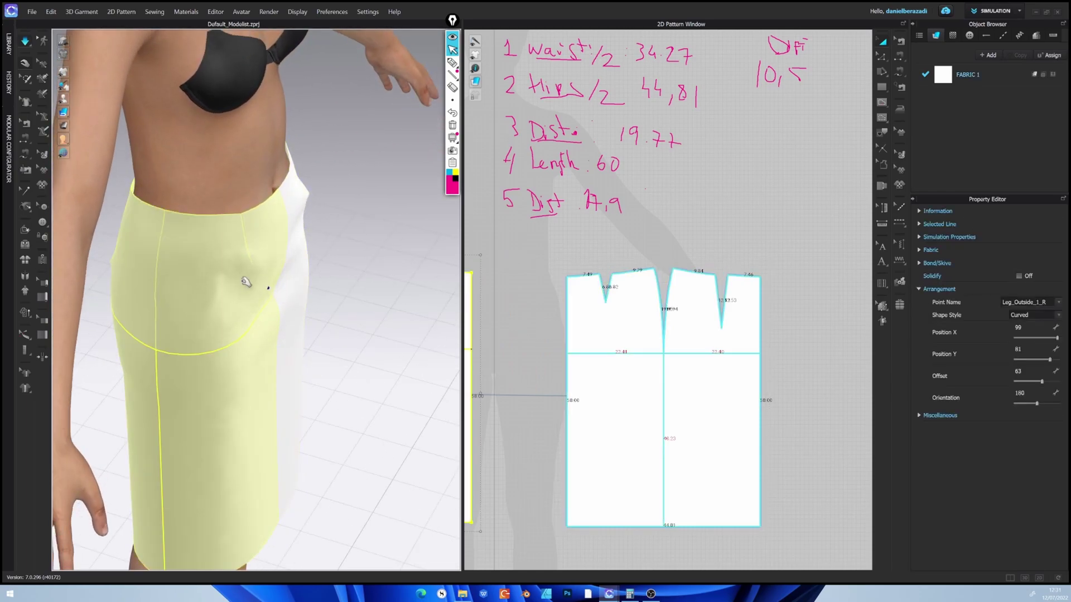
pyautogui.moveTo(286, 292); pyautogui.dragTo(179, 187, button='right')
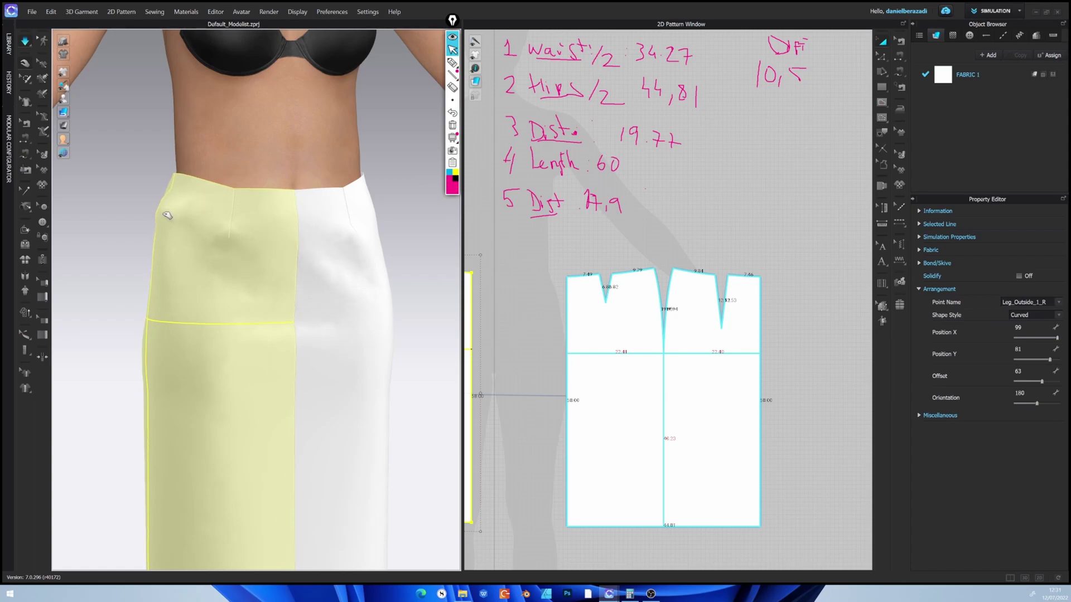
pyautogui.moveTo(175, 223); pyautogui.dragTo(173, 229, button='right')
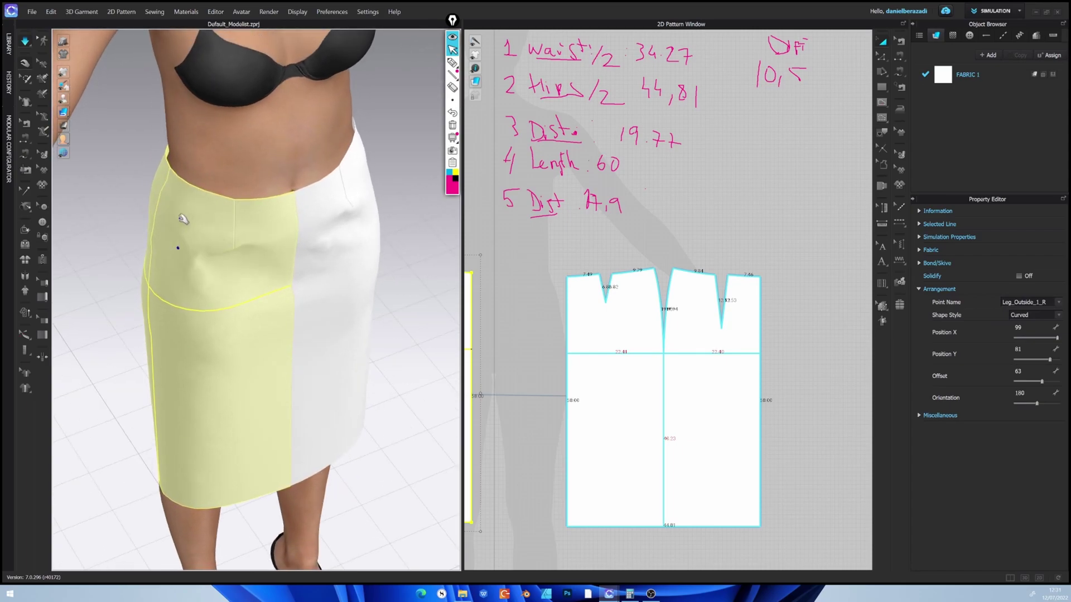
pyautogui.moveTo(163, 208); pyautogui.dragTo(159, 209)
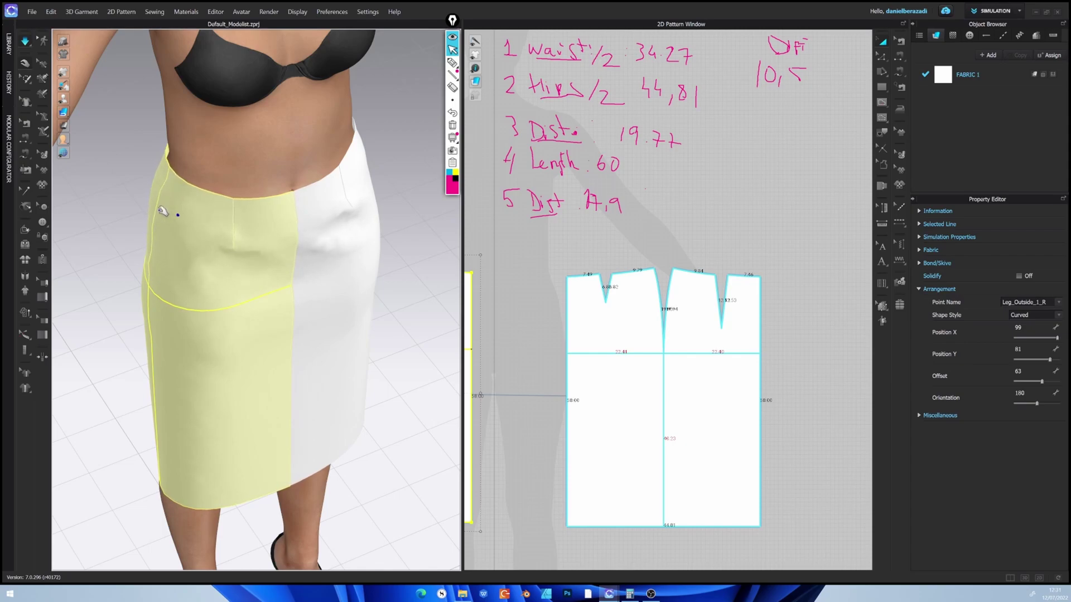
pyautogui.click(532, 321)
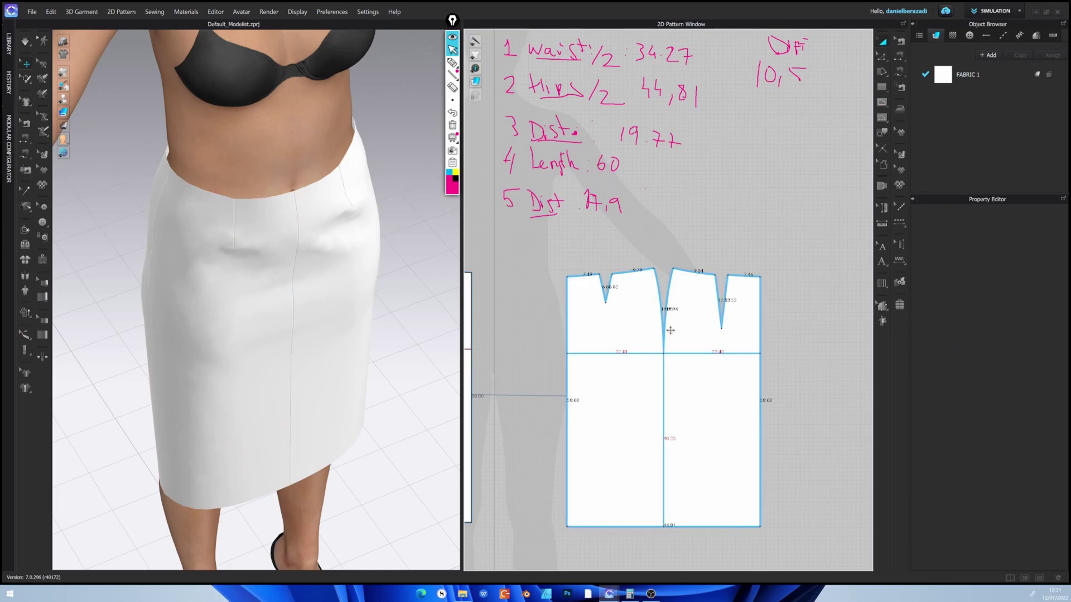
# Pull the simulated fabric near the avatar's right side seam below the waist, and deselect the panel
pyautogui.scroll(5, 274, 240)
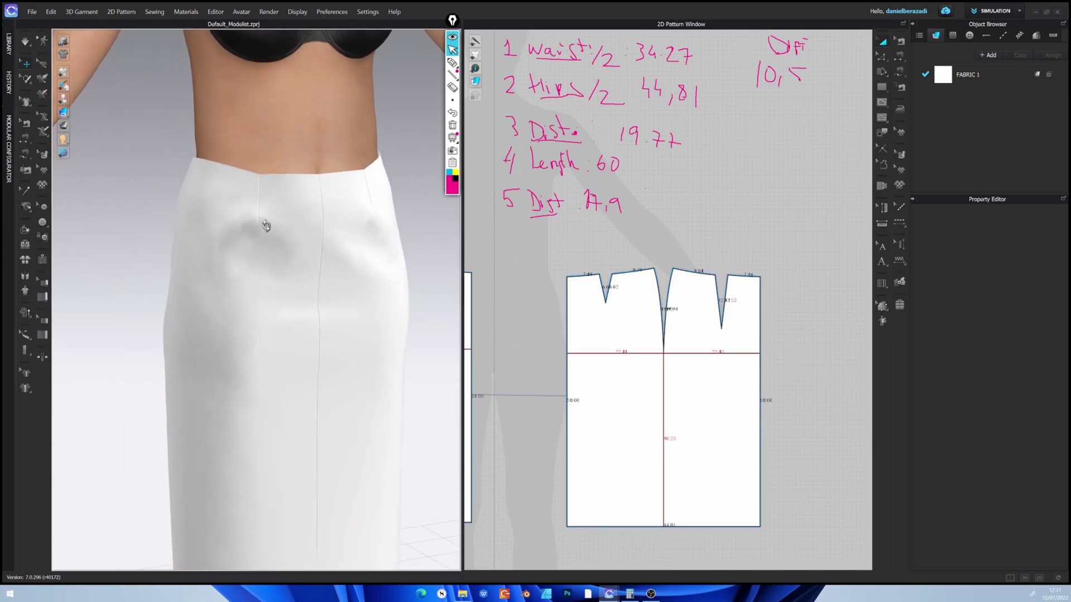
pyautogui.click(208, 212)
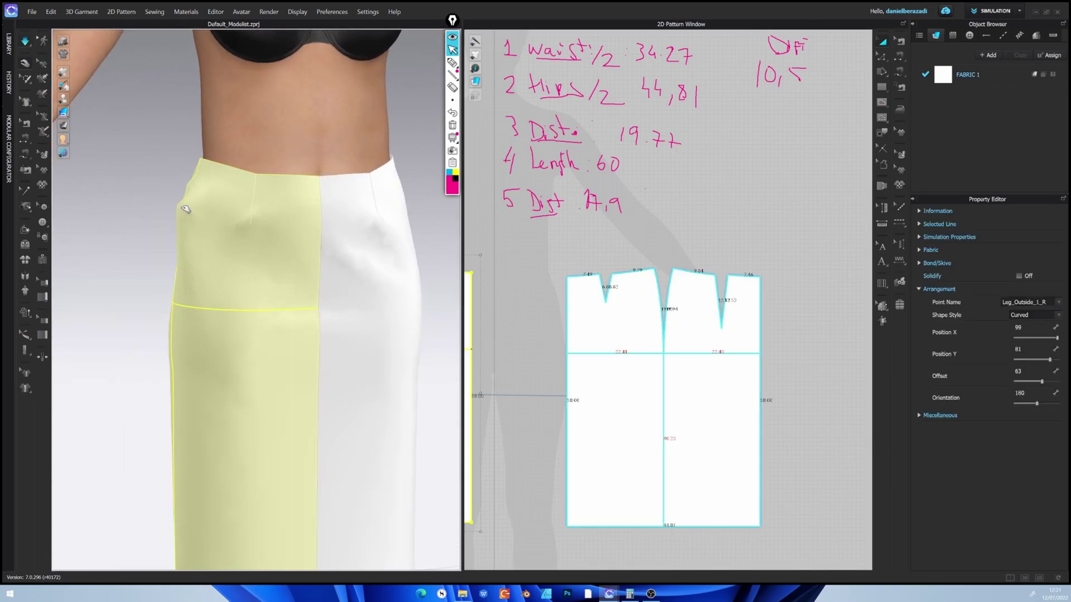
pyautogui.moveTo(185, 209); pyautogui.dragTo(195, 211)
pyautogui.moveTo(198, 213)
pyautogui.mouseDown(button='right')
pyautogui.moveTo(219, 215)
pyautogui.moveTo(203, 211)
pyautogui.mouseUp(button='right')
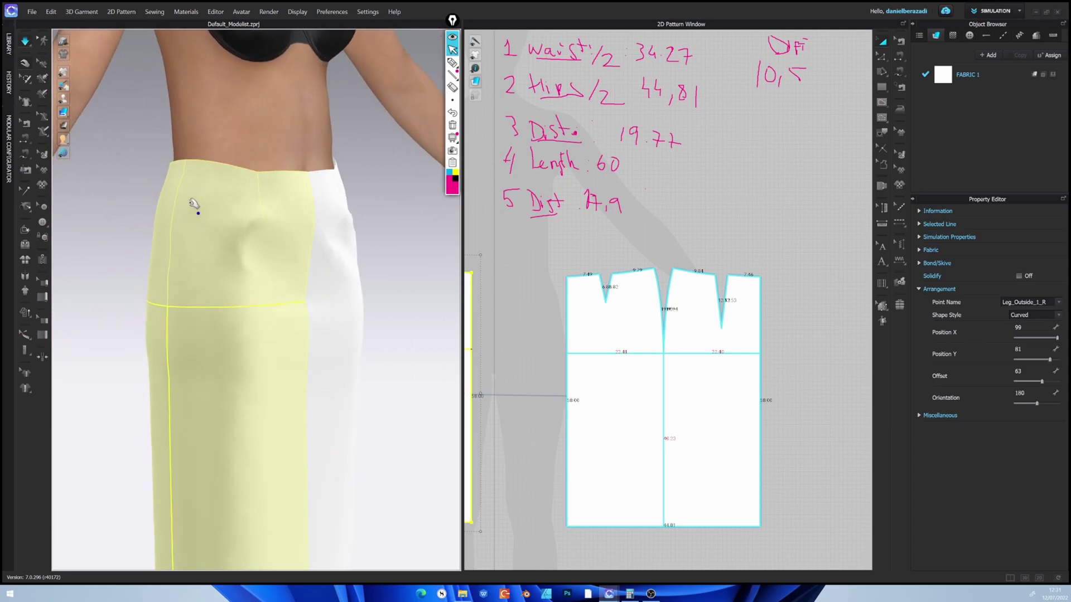
pyautogui.moveTo(197, 213); pyautogui.dragTo(185, 210)
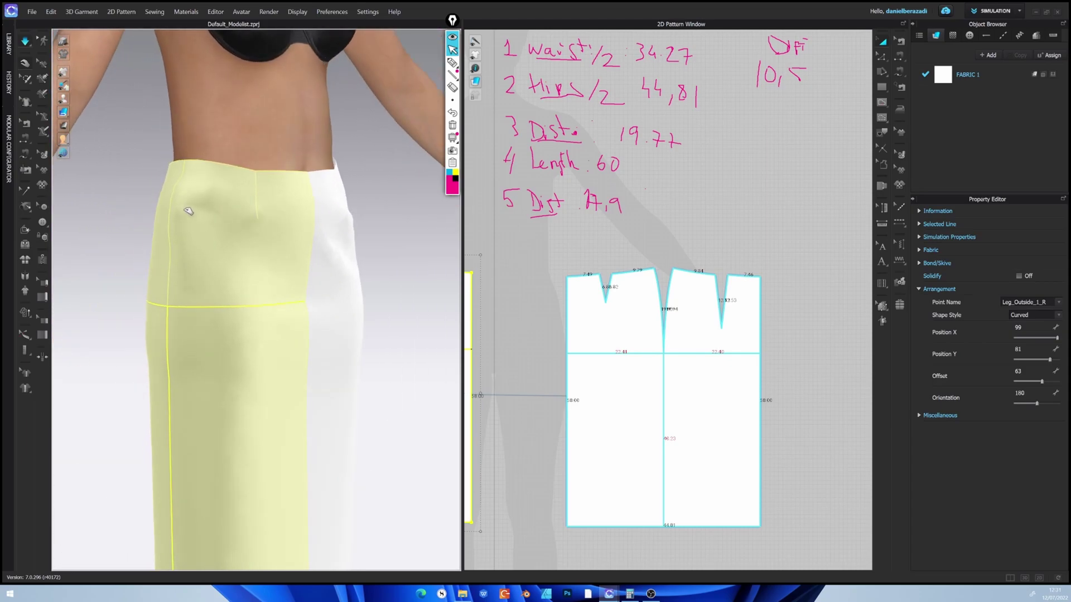
pyautogui.moveTo(199, 214); pyautogui.dragTo(234, 221, button='right')
pyautogui.click(699, 216)
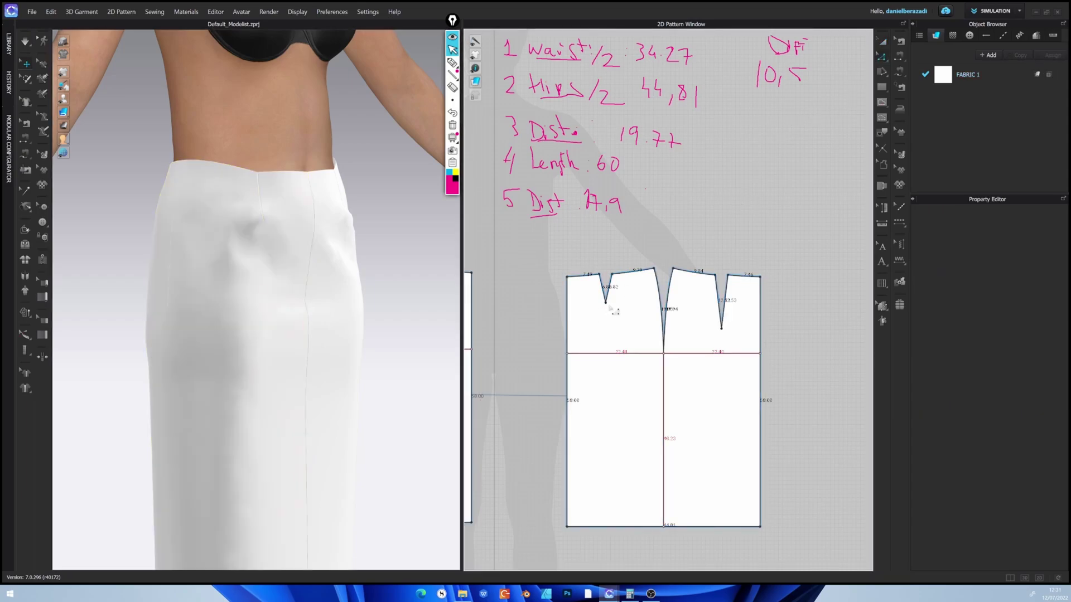
# Sketch pen marks around the front dart and below its tip on the skirt, and erase them
pyautogui.scroll(2, 275, 271)
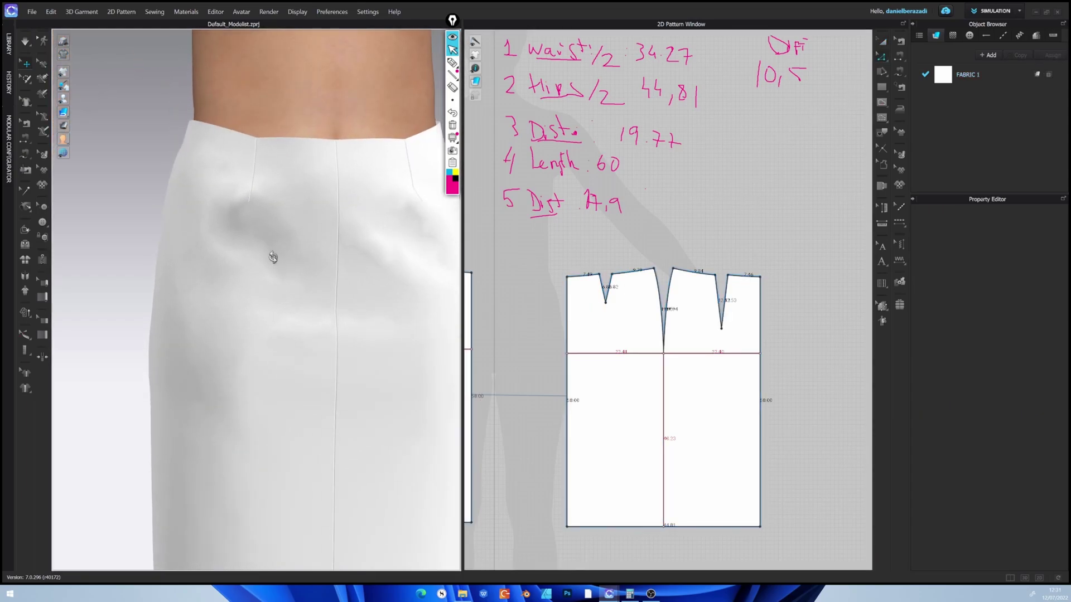
pyautogui.click(452, 63)
pyautogui.moveTo(234, 175)
pyautogui.mouseDown()
pyautogui.moveTo(279, 229)
pyautogui.moveTo(259, 179)
pyautogui.mouseUp()
pyautogui.moveTo(240, 222); pyautogui.dragTo(252, 218)
pyautogui.moveTo(260, 194)
pyautogui.mouseDown()
pyautogui.moveTo(245, 249)
pyautogui.moveTo(260, 251)
pyautogui.mouseUp()
pyautogui.moveTo(242, 193)
pyautogui.mouseDown()
pyautogui.moveTo(240, 253)
pyautogui.moveTo(257, 301)
pyautogui.mouseUp()
pyautogui.click(453, 87)
pyautogui.click(259, 242)
pyautogui.click(453, 50)
# Lengthen the front dart by moving its tip down toward the hip line, and simulate the skirt again
pyautogui.moveTo(604, 309); pyautogui.dragTo(605, 335)
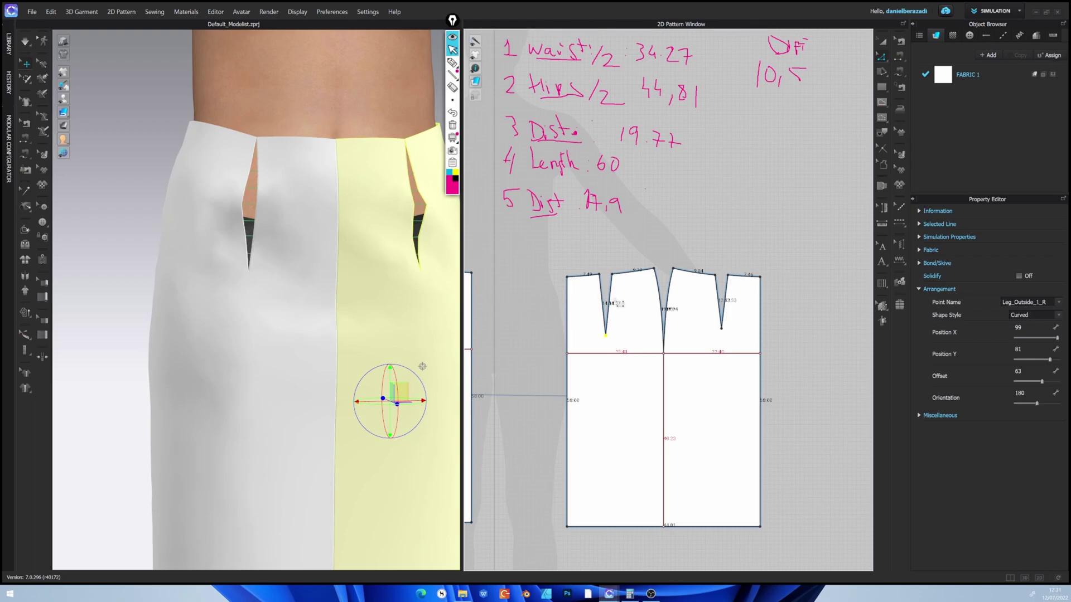
pyautogui.press('space')
pyautogui.moveTo(299, 261)
pyautogui.mouseDown(button='right')
pyautogui.moveTo(232, 277)
pyautogui.moveTo(296, 279)
pyautogui.mouseUp(button='right')
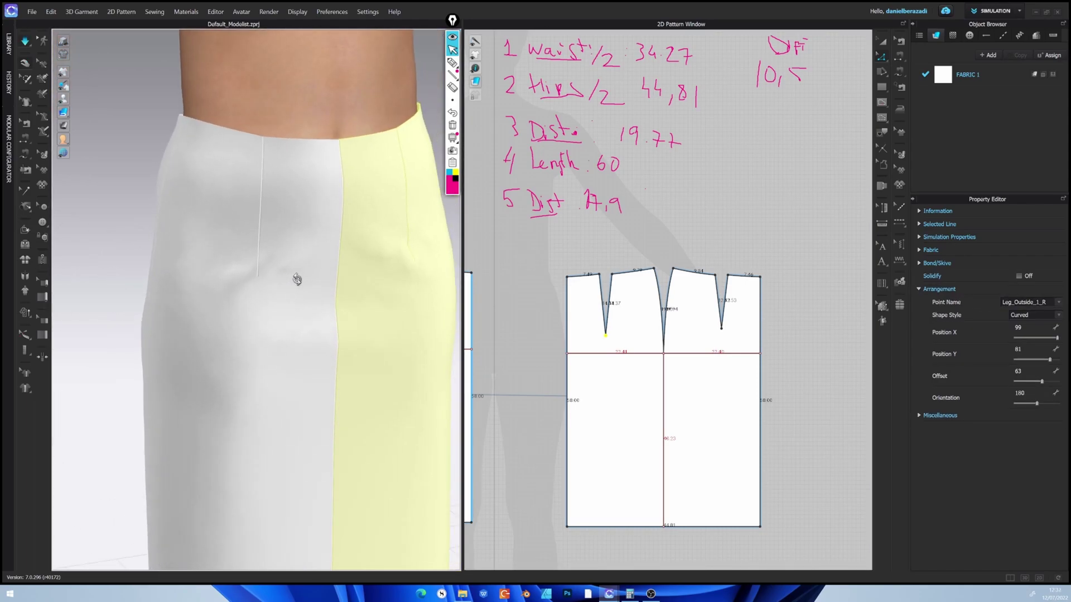
# Lengthen the front dart by lowering its tip in small moves to just above the hip line, simulating the skirt after each
pyautogui.press('space')
pyautogui.click(613, 342)
pyautogui.moveTo(605, 336); pyautogui.dragTo(606, 347)
pyautogui.press('space')
pyautogui.moveTo(311, 310); pyautogui.dragTo(328, 300, button='right')
pyautogui.press('space')
pyautogui.click(618, 341)
pyautogui.moveTo(605, 346); pyautogui.dragTo(606, 350)
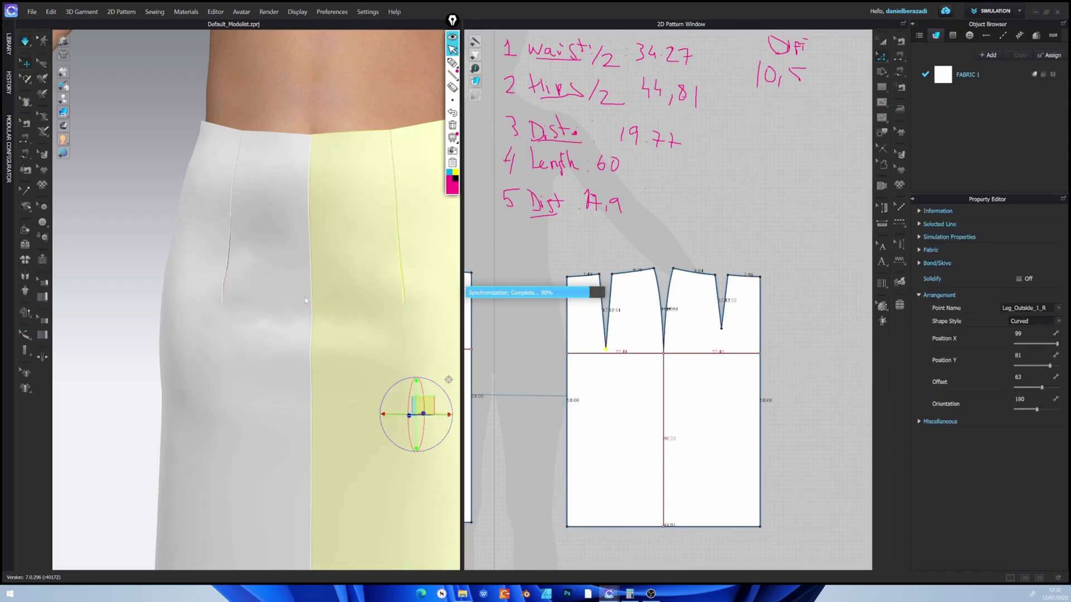
pyautogui.press('space')
pyautogui.press('space')
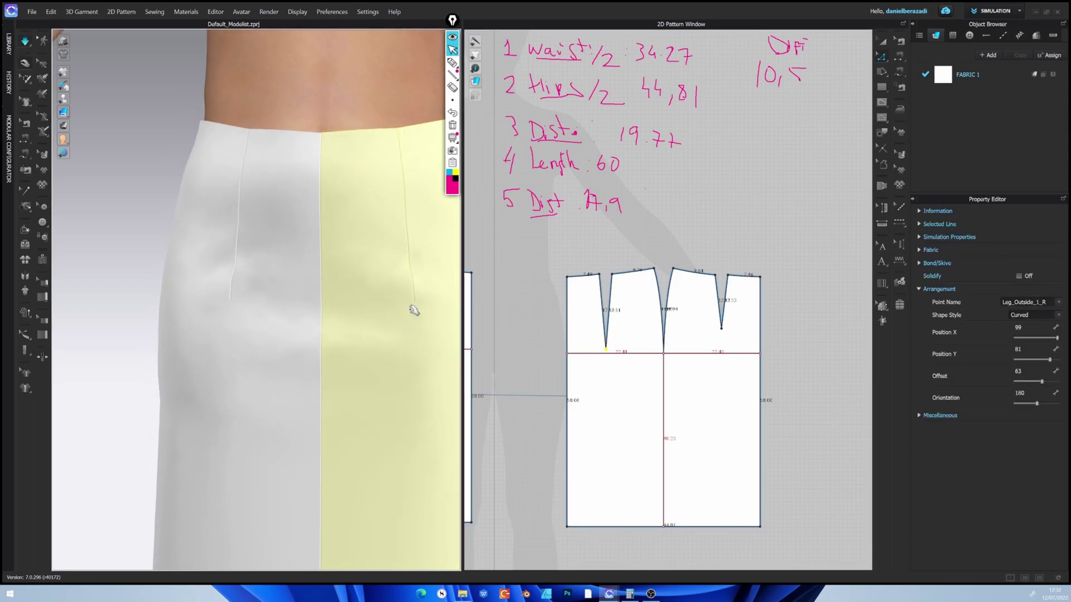
# Shift the front dart's tip sideways along the hip line toward the side seam, and simulate the skirt
pyautogui.press('space')
pyautogui.click(634, 330)
pyautogui.moveTo(606, 349); pyautogui.dragTo(625, 350)
pyautogui.press('space')
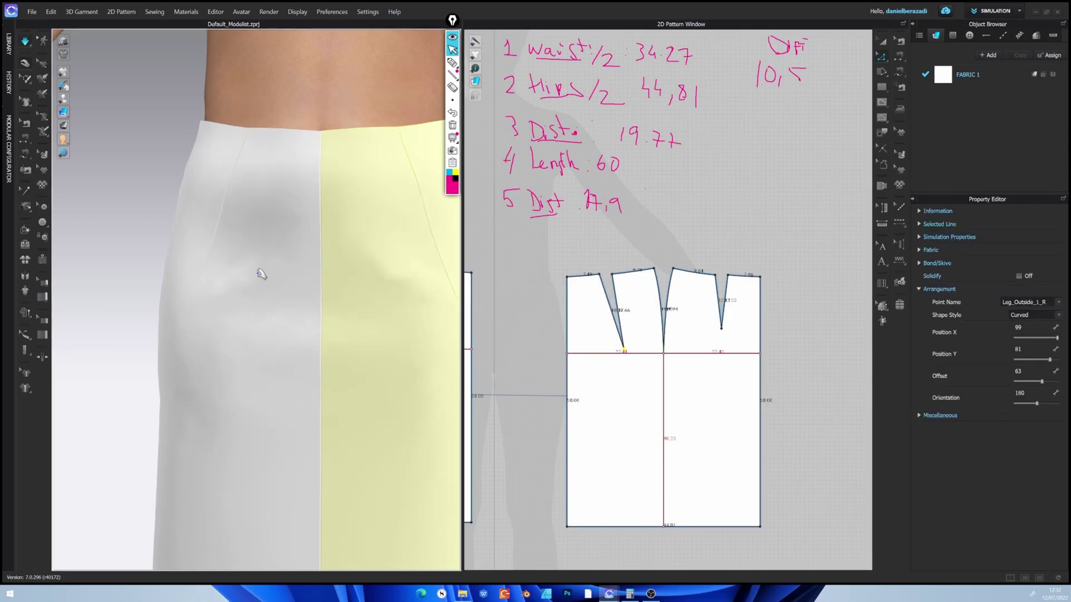
pyautogui.press('space')
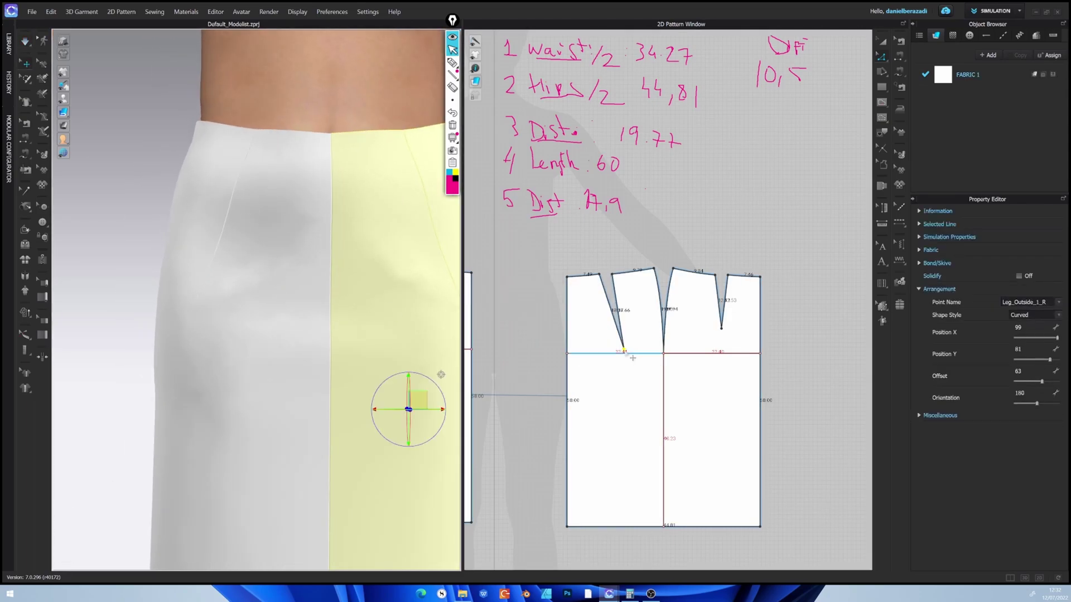
# Move the front dart's tip slightly back toward the center front, and simulate the skirt
pyautogui.scroll(2, 628, 355)
pyautogui.moveTo(628, 352); pyautogui.dragTo(615, 350)
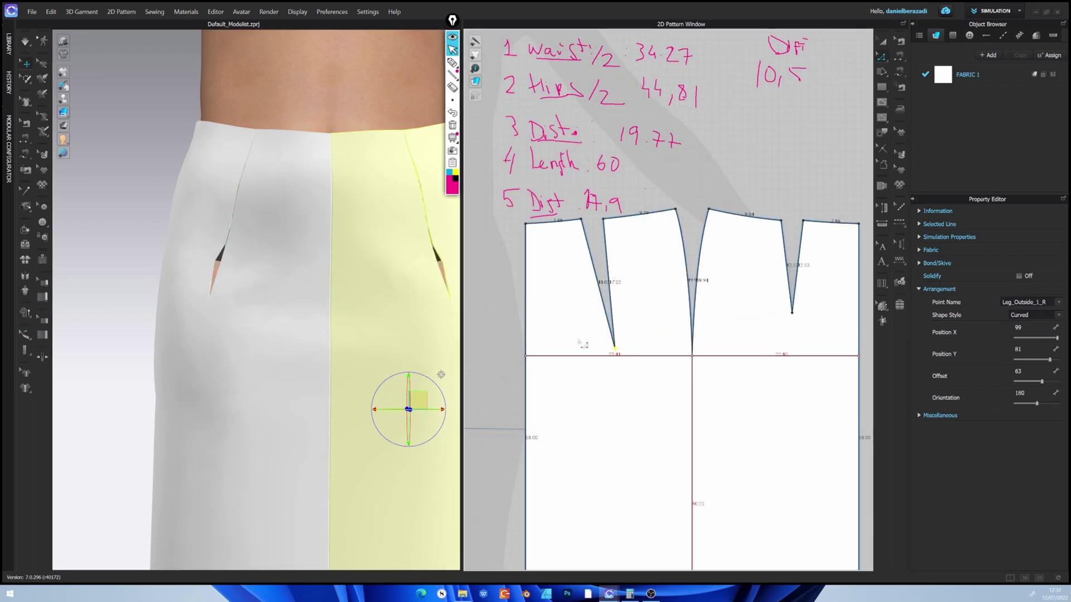
pyautogui.press('space')
pyautogui.press('space')
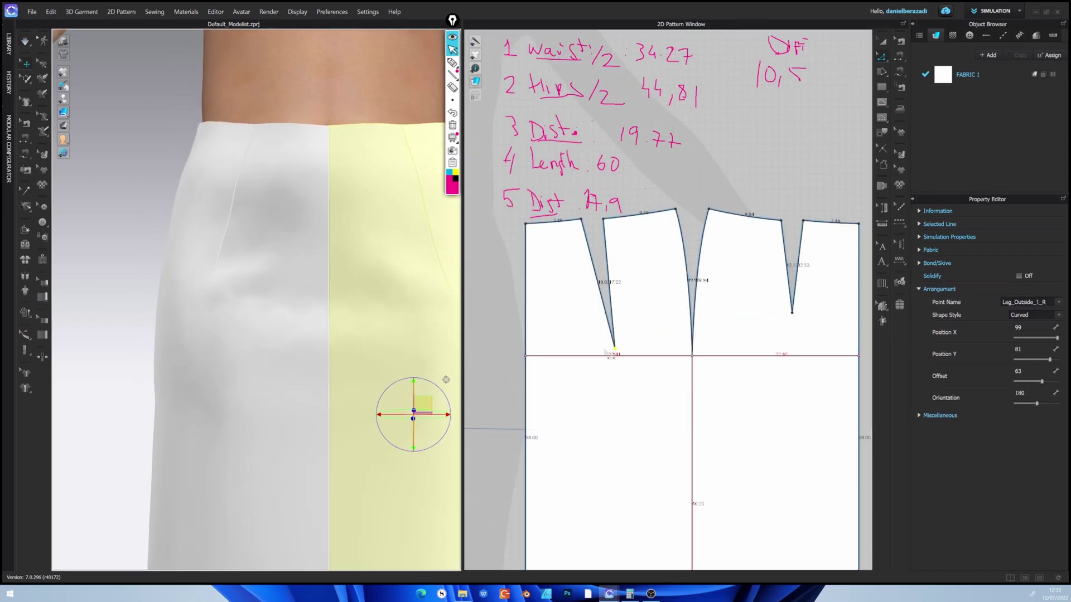
# Try the front dart's tip near the center front and close to the side seam, simulating the skirt for each position
pyautogui.moveTo(620, 355); pyautogui.dragTo(565, 359)
pyautogui.press('space')
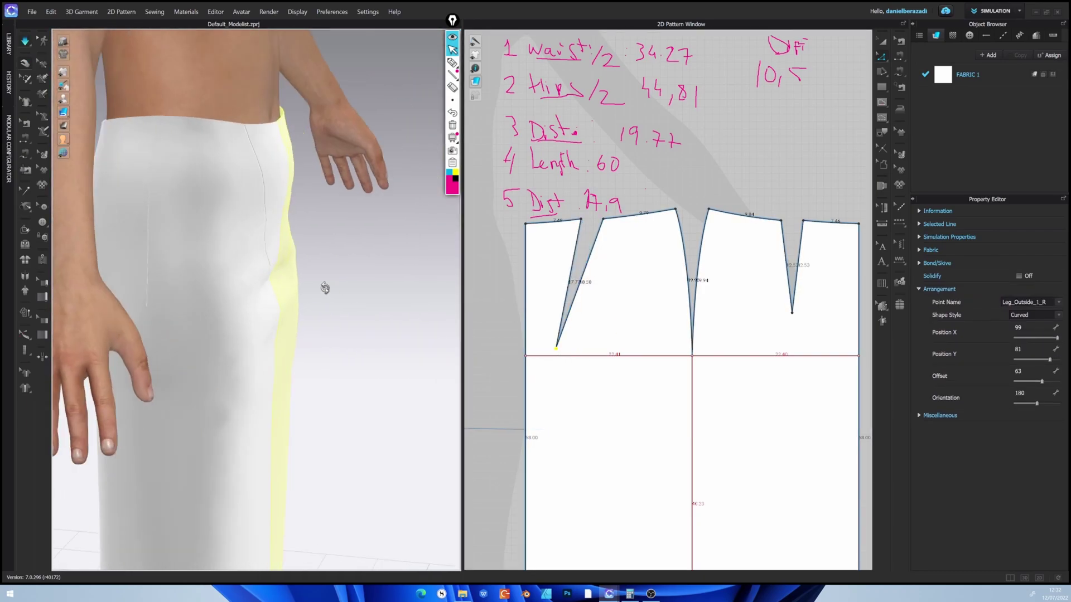
pyautogui.press('space')
pyautogui.moveTo(563, 356); pyautogui.dragTo(655, 354)
pyautogui.press('space')
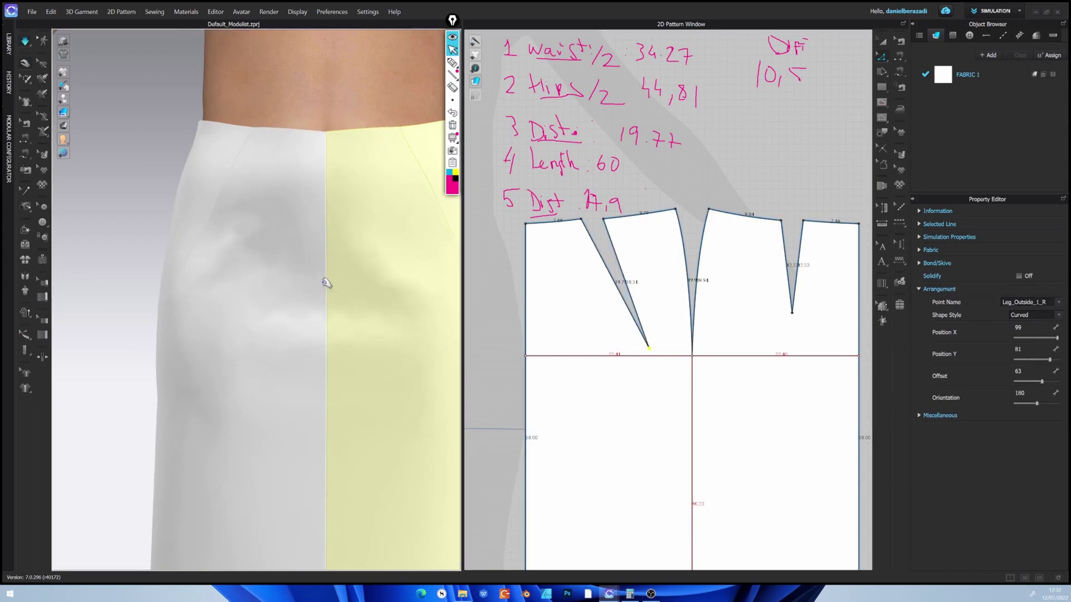
# Bring the front dart's tip partway back from the side seam, and check the simulated drape on the skirt's front
pyautogui.moveTo(659, 356); pyautogui.dragTo(633, 355)
pyautogui.press('space')
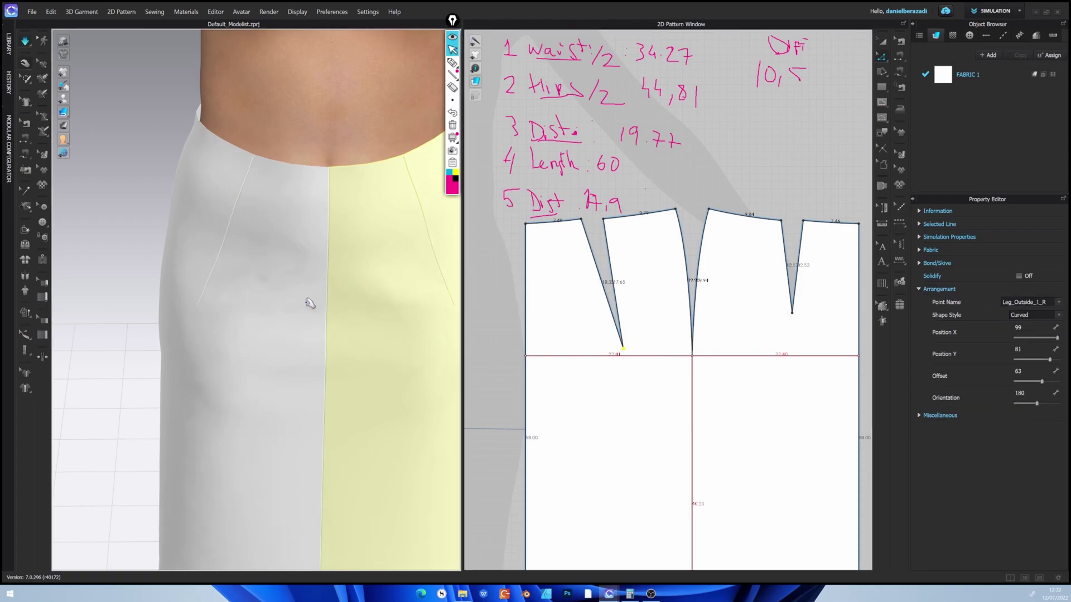
pyautogui.scroll(-3, 310, 302)
pyautogui.press('space')
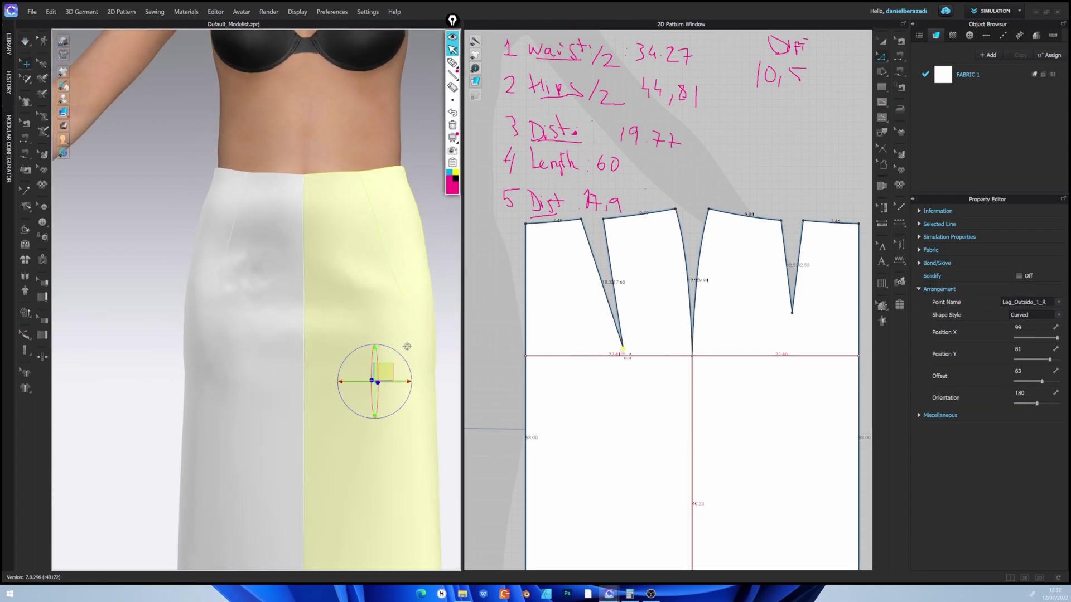
# Try extending the front dart's tip below the hip line, and simulate the skirt
pyautogui.moveTo(627, 356); pyautogui.dragTo(627, 376)
pyautogui.press('space')
pyautogui.moveTo(272, 312); pyautogui.dragTo(333, 314, button='right')
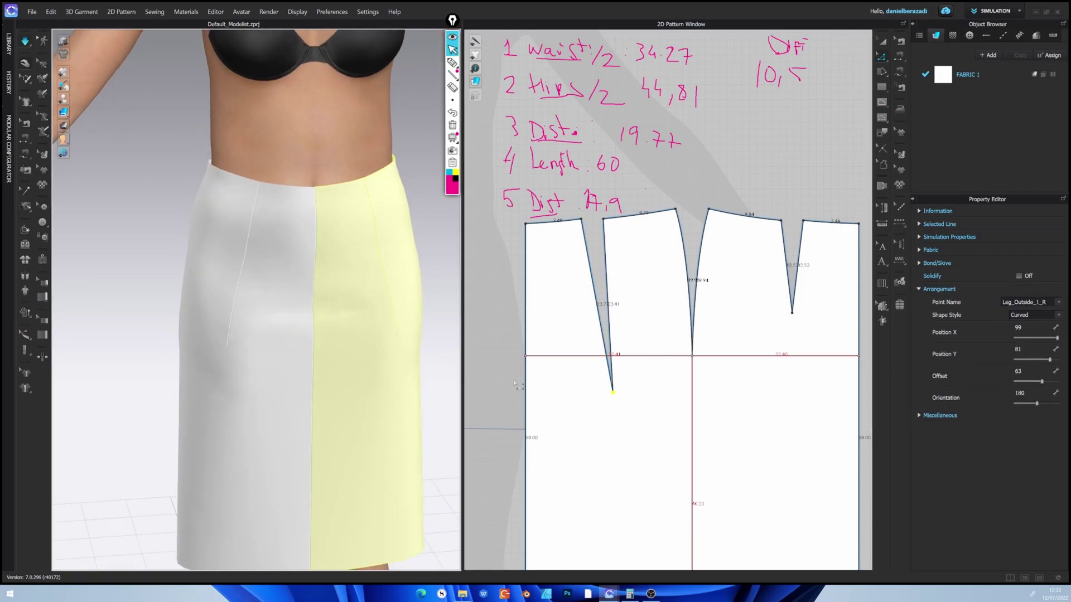
pyautogui.press('space')
# Shorten the front dart so its tip sits above the hip line, centered under the dart opening
pyautogui.moveTo(613, 393); pyautogui.dragTo(619, 351)
pyautogui.moveTo(354, 307)
pyautogui.mouseDown(button='right')
pyautogui.moveTo(312, 287)
pyautogui.moveTo(355, 305)
pyautogui.mouseUp(button='right')
pyautogui.moveTo(619, 352); pyautogui.dragTo(607, 346)
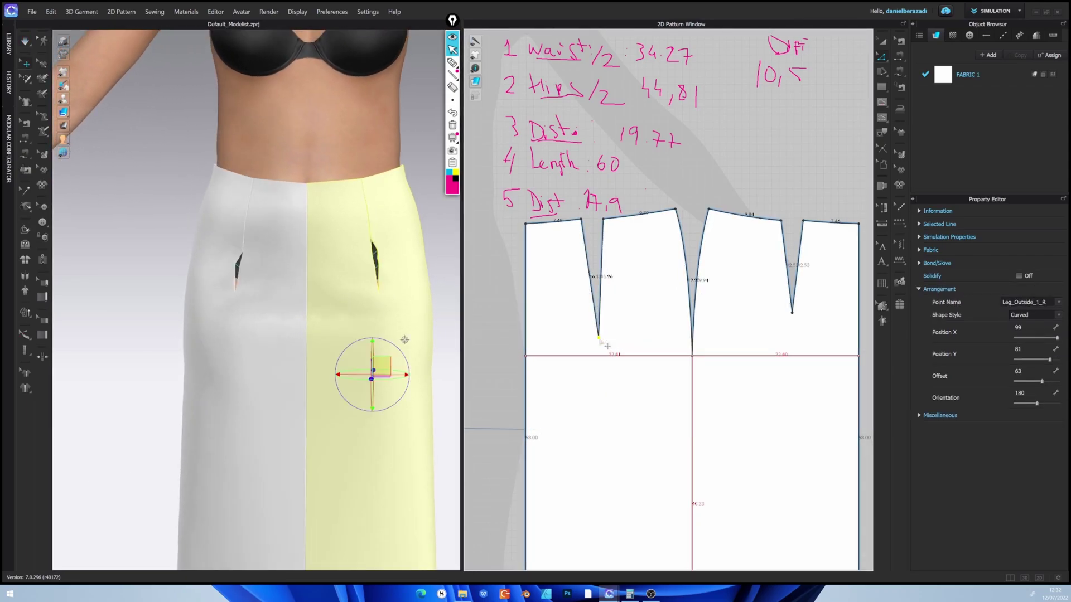
# Pull the simulated fabric around the front darts, hips and side seam to settle the skirt on the avatar
pyautogui.click(238, 285)
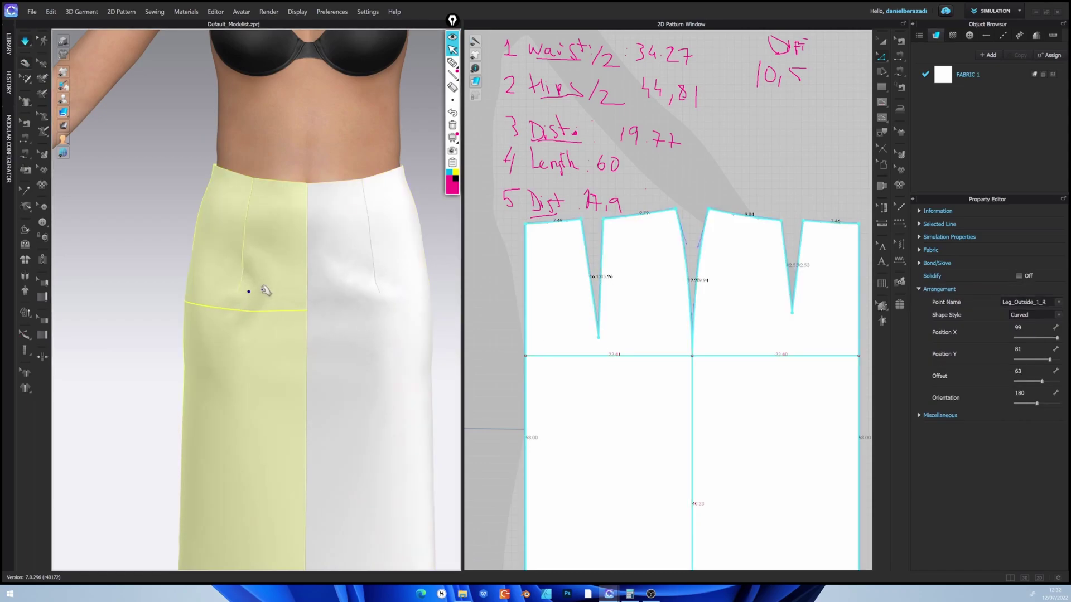
pyautogui.moveTo(266, 289); pyautogui.dragTo(311, 306, button='right')
pyautogui.click(333, 283)
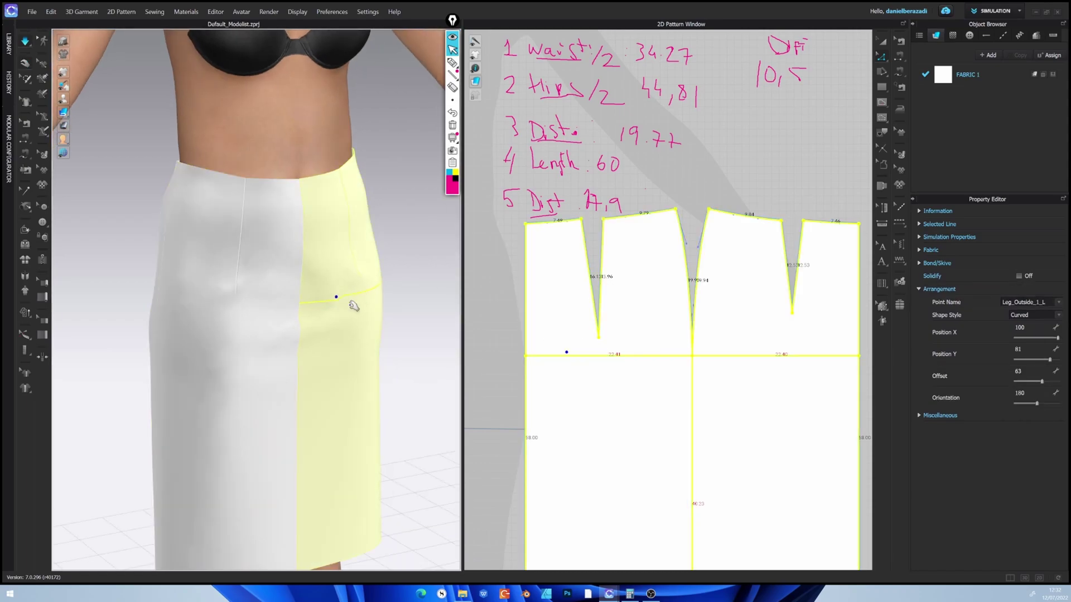
pyautogui.moveTo(370, 248); pyautogui.dragTo(314, 280, button='right')
pyautogui.click(221, 209)
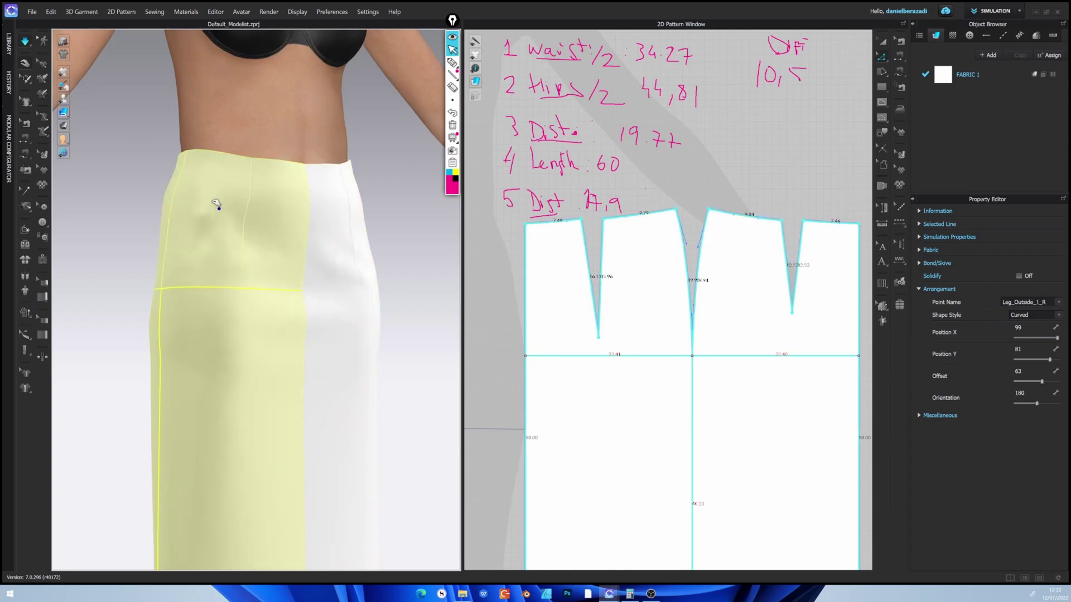
pyautogui.moveTo(236, 227); pyautogui.dragTo(265, 293, button='right')
pyautogui.click(240, 301)
pyautogui.click(167, 291)
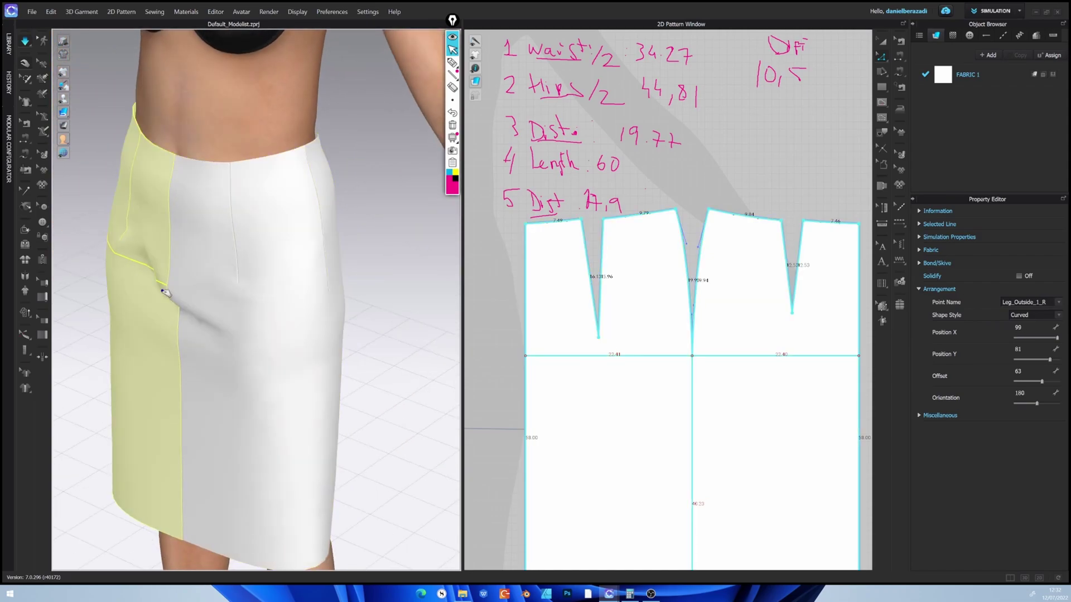
pyautogui.moveTo(174, 291); pyautogui.dragTo(233, 275, button='right')
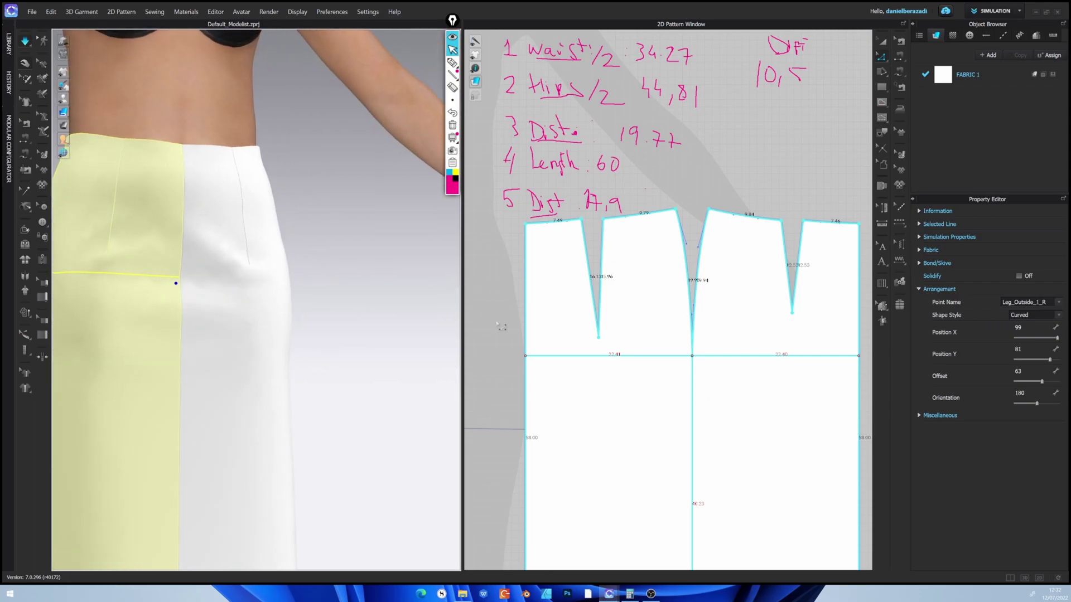
# Lower the front dart's tip slightly toward the hip line, and simulate the skirt
pyautogui.moveTo(599, 338); pyautogui.dragTo(598, 344)
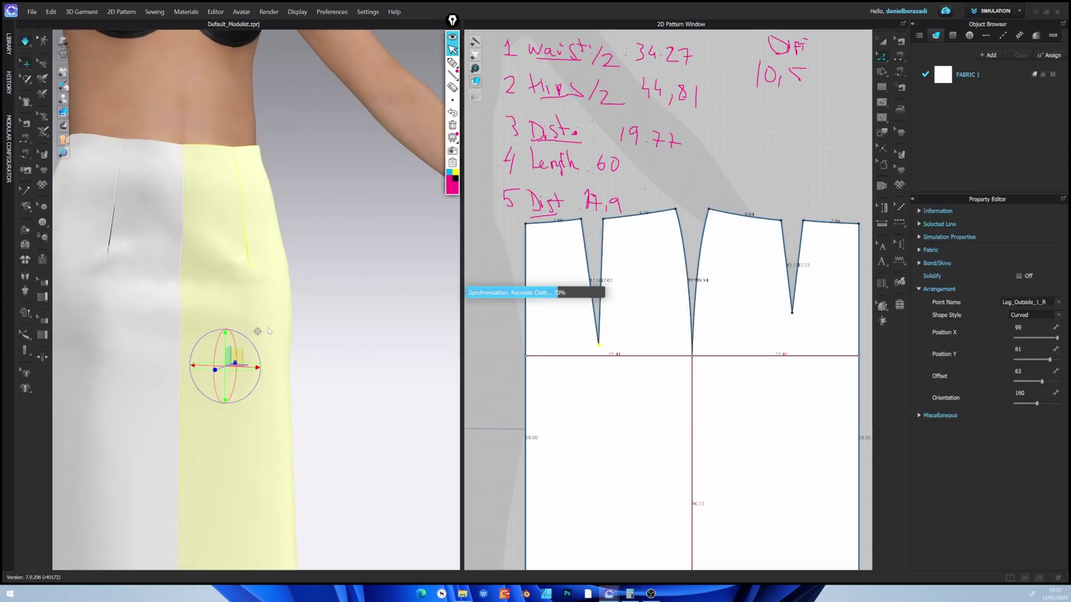
pyautogui.press('space')
pyautogui.moveTo(279, 312); pyautogui.dragTo(264, 317, button='right')
pyautogui.press('space')
# Slant the front dart by moving its tip close to the side seam just above the hip line, and simulate the skirt
pyautogui.moveTo(607, 347); pyautogui.dragTo(662, 350)
pyautogui.press('space')
pyautogui.press('space')
pyautogui.press('space')
pyautogui.press('space')
pyautogui.press('space')
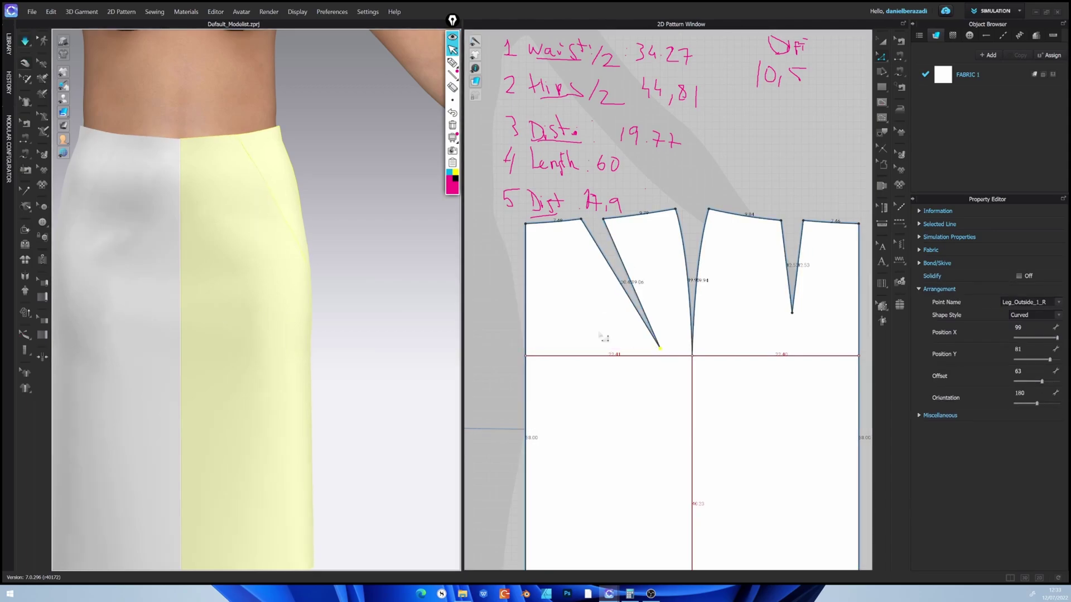
# Examine the simulated skirt from the back and front on the full avatar, with the panel deselected
pyautogui.scroll(-4, 192, 268)
pyautogui.moveTo(194, 275); pyautogui.dragTo(210, 230, button='right')
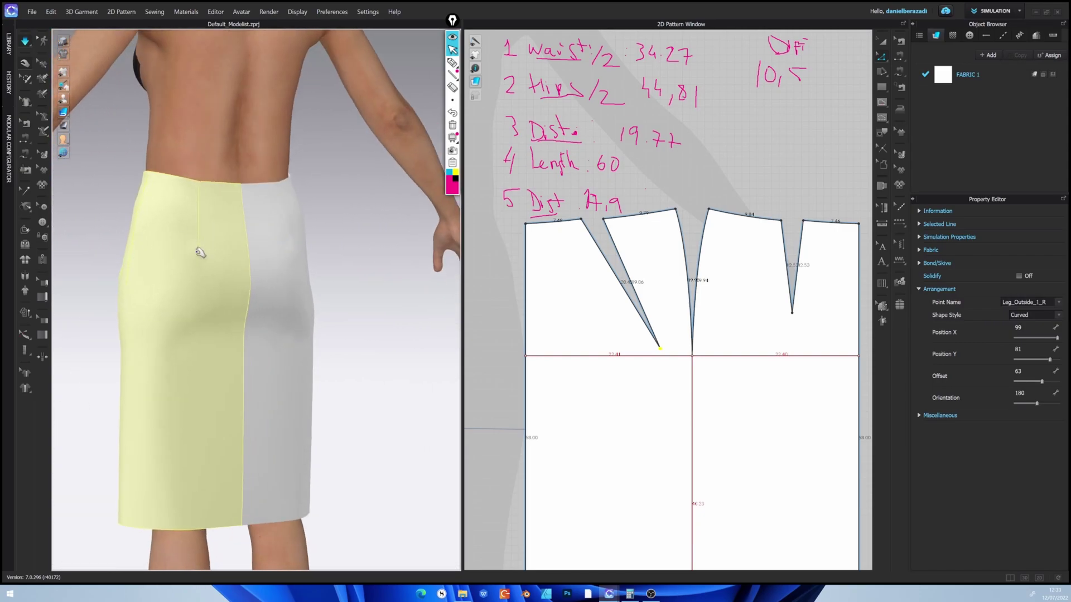
pyautogui.moveTo(234, 270); pyautogui.dragTo(346, 280, button='right')
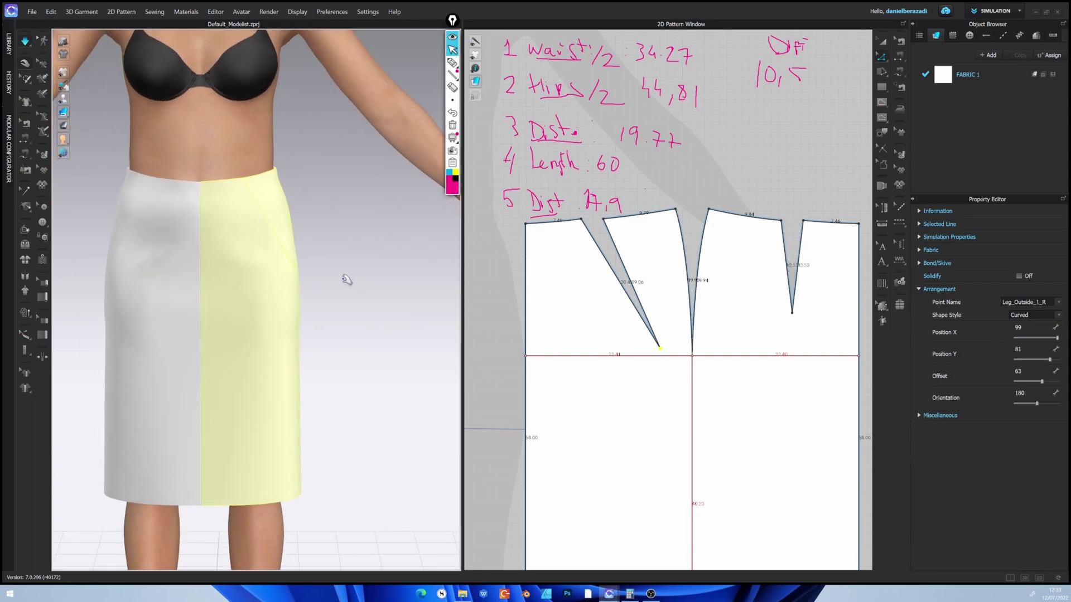
pyautogui.click(347, 279)
pyautogui.scroll(-2, 268, 328)
pyautogui.moveTo(268, 328); pyautogui.dragTo(303, 311, button='middle')
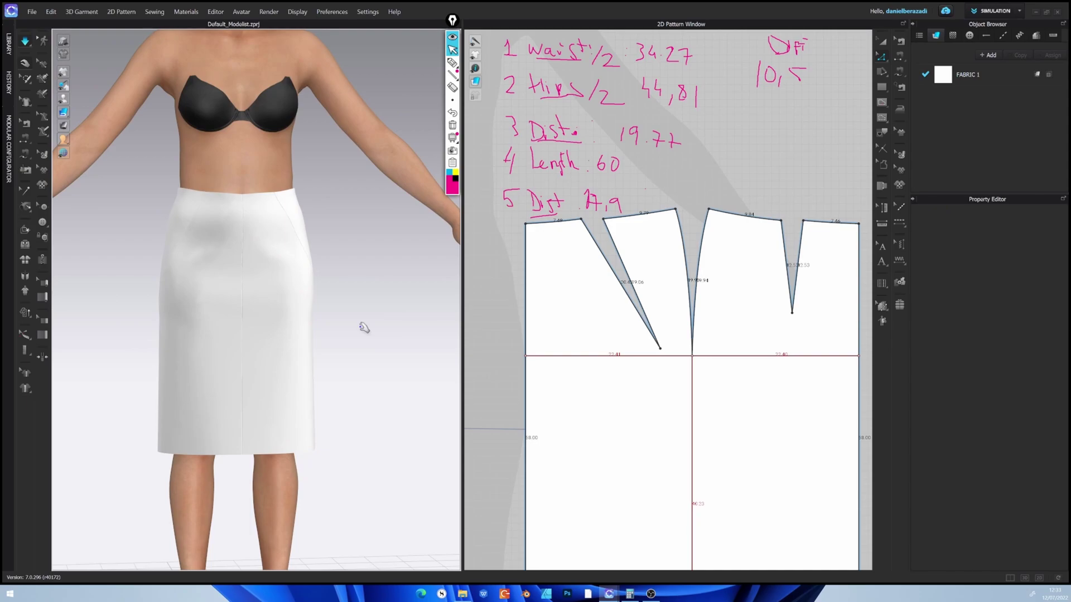
pyautogui.scroll(-2, 364, 330)
pyautogui.scroll(-2, 363, 333)
pyautogui.scroll(-2, 819, 185)
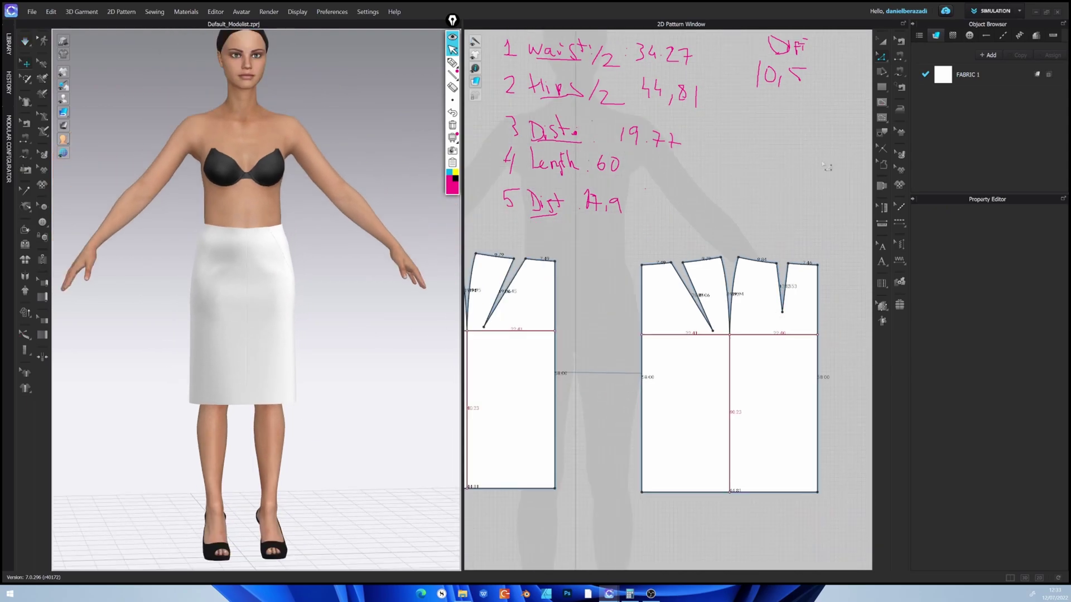
# Move the two skirt panels closer together and align them side by side in the 2D pattern workspace
pyautogui.click(883, 41)
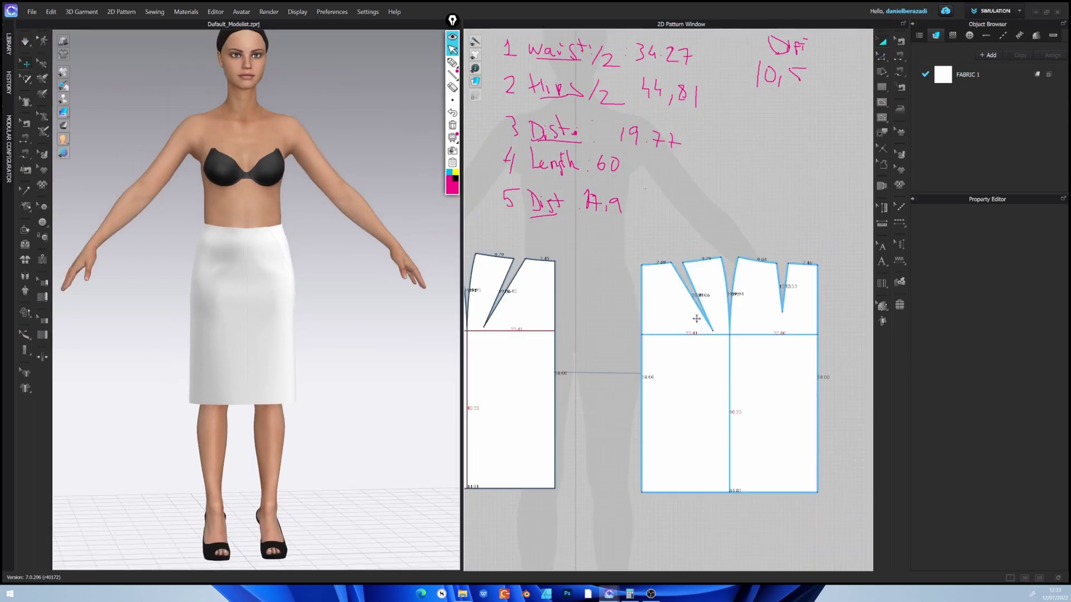
pyautogui.scroll(-3, 697, 317)
pyautogui.moveTo(609, 340); pyautogui.dragTo(607, 375)
pyautogui.moveTo(697, 355); pyautogui.dragTo(688, 386)
pyautogui.click(758, 216)
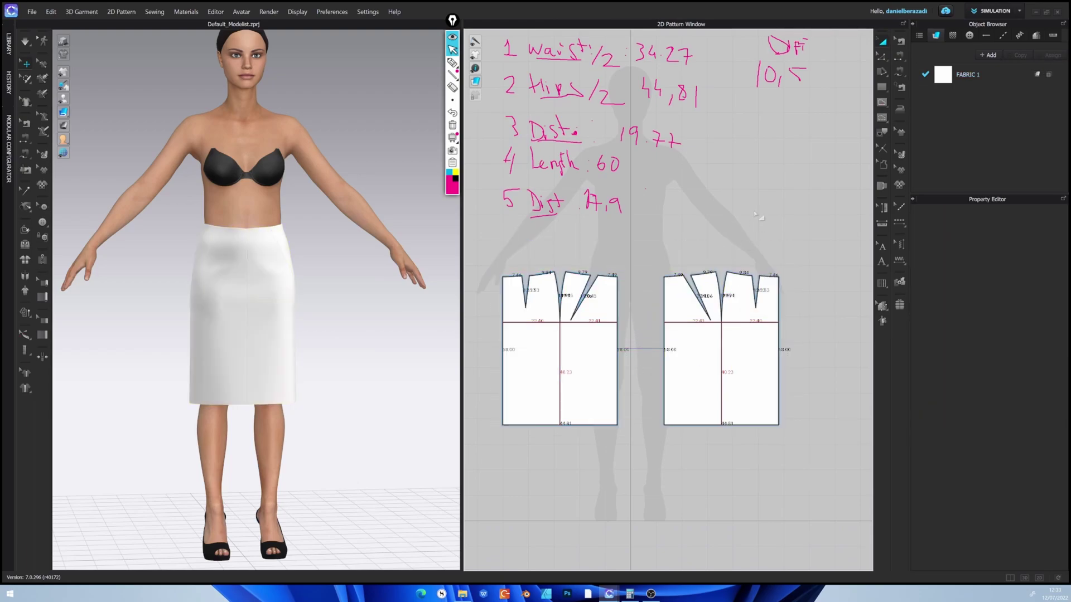
# Create a single rectangle pattern 34,27 cm wide and 10 cm high above the right-hand skirt panel for the waistband
pyautogui.click(882, 87)
pyautogui.click(763, 193)
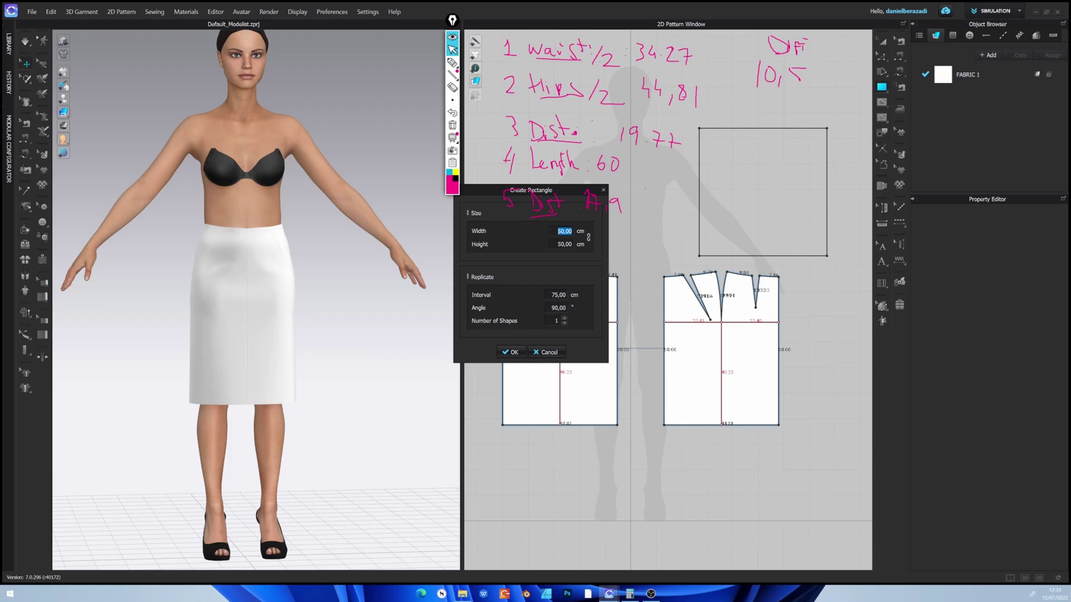
pyautogui.write('34')
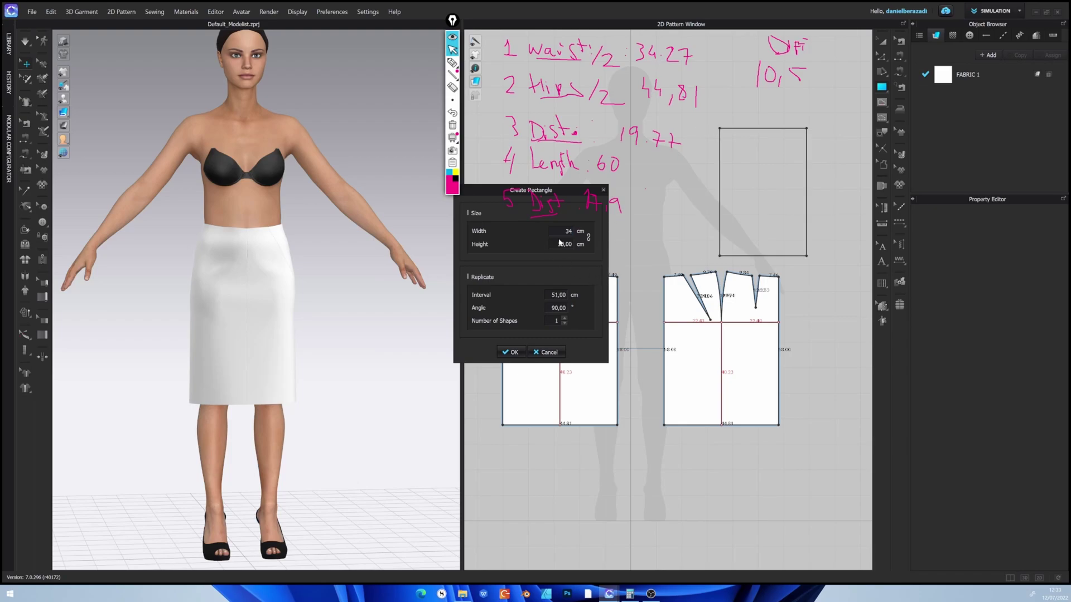
pyautogui.write(',27')
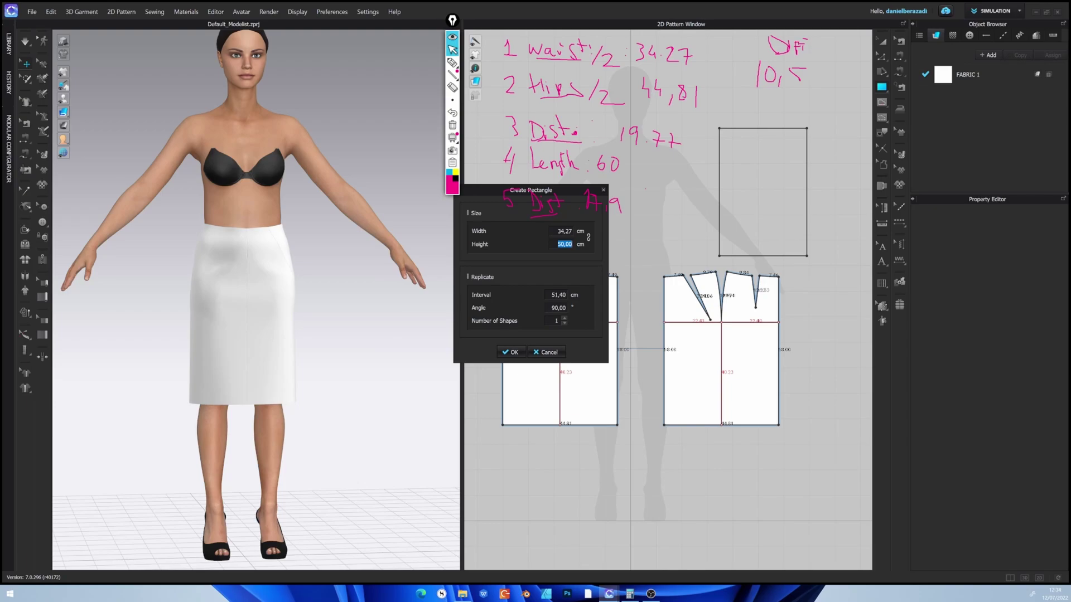
pyautogui.write('10')
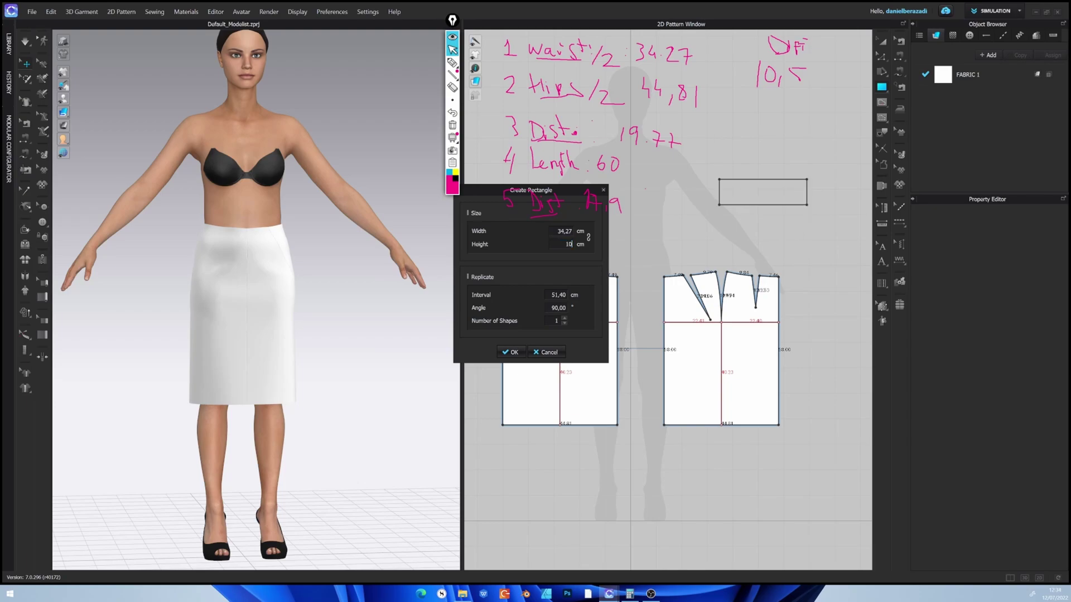
pyautogui.click(564, 319)
pyautogui.click(564, 324)
pyautogui.click(512, 353)
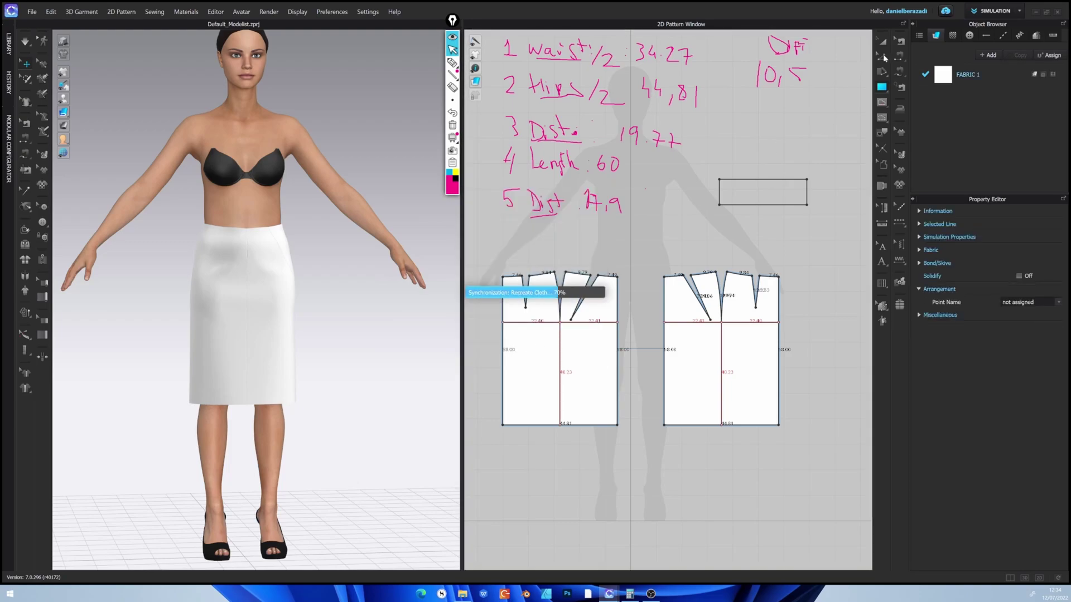
# Unfold the waistband rectangle along its right short edge using symmetric editing with sewing
pyautogui.click(882, 57)
pyautogui.click(838, 189)
pyautogui.moveTo(779, 79); pyautogui.dragTo(699, 100, button='middle')
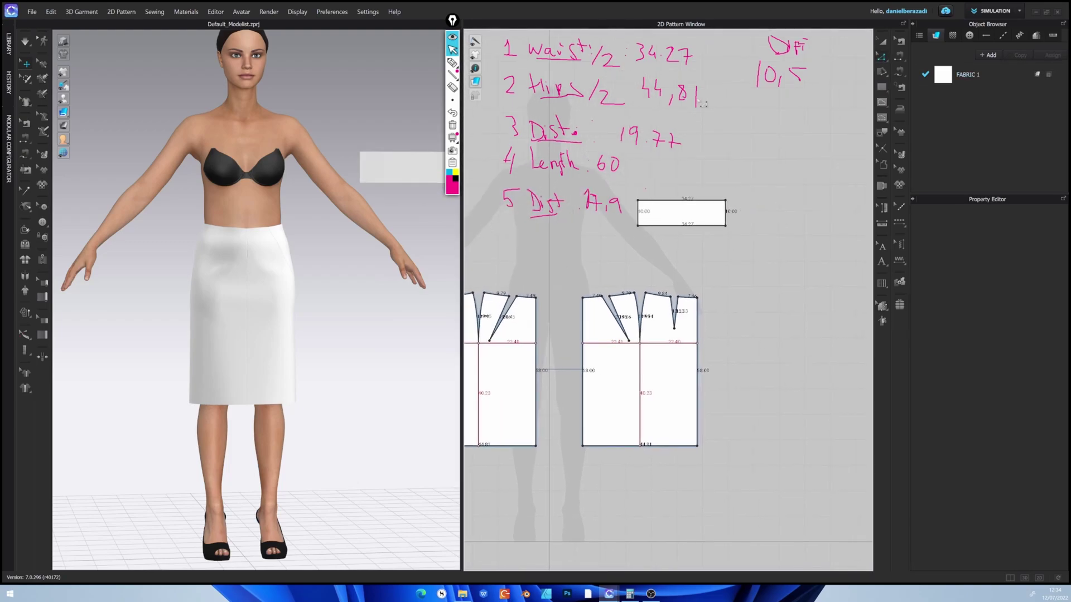
pyautogui.rightClick(727, 213)
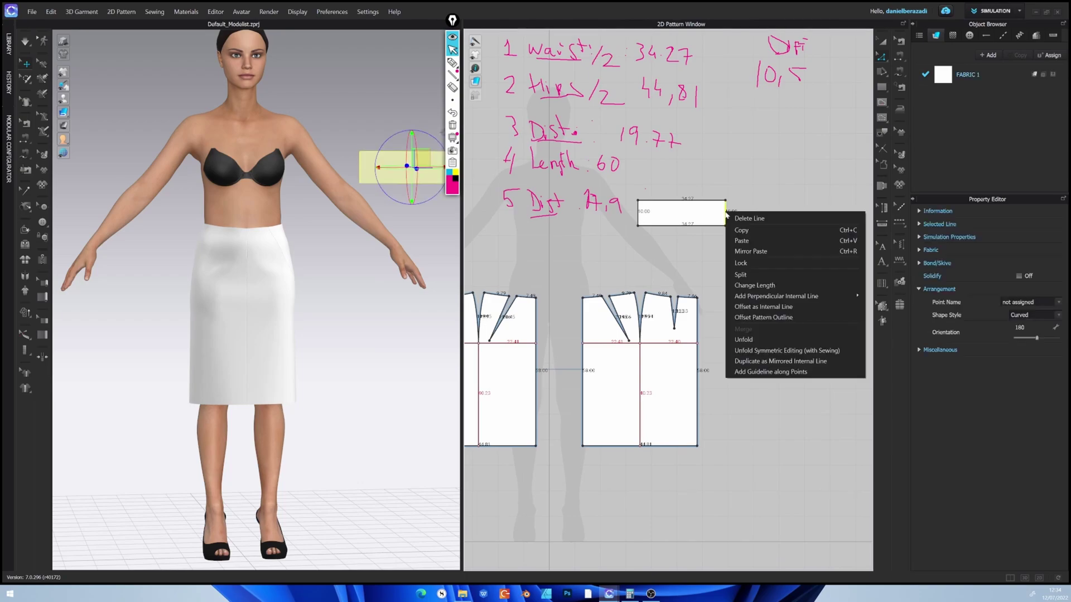
pyautogui.click(784, 352)
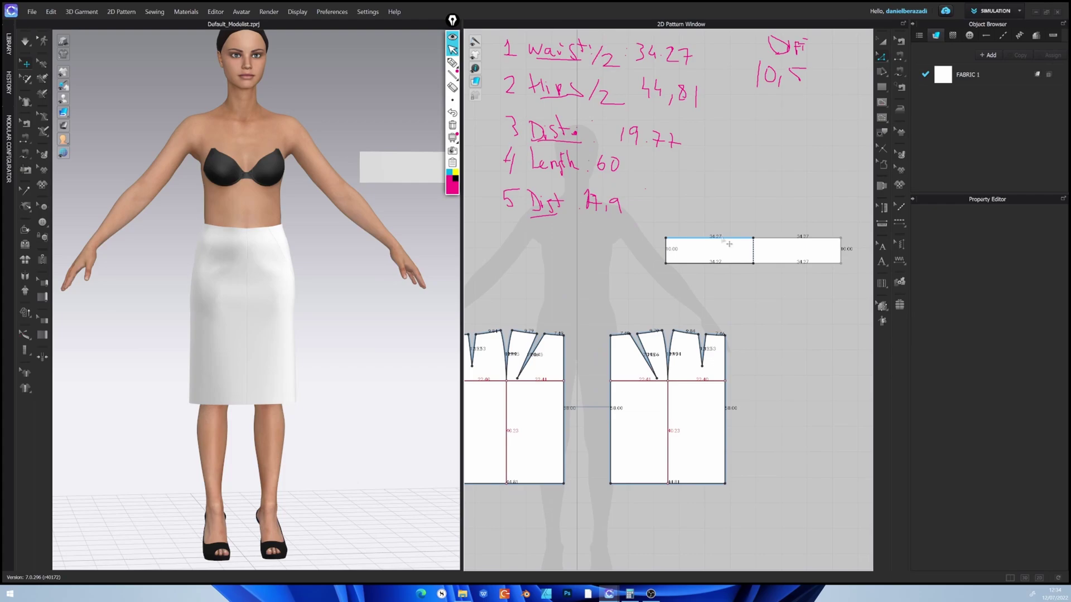
# Draw a horizontal internal line across the waistband at mid-height, 5 cm from each long edge
pyautogui.click(882, 103)
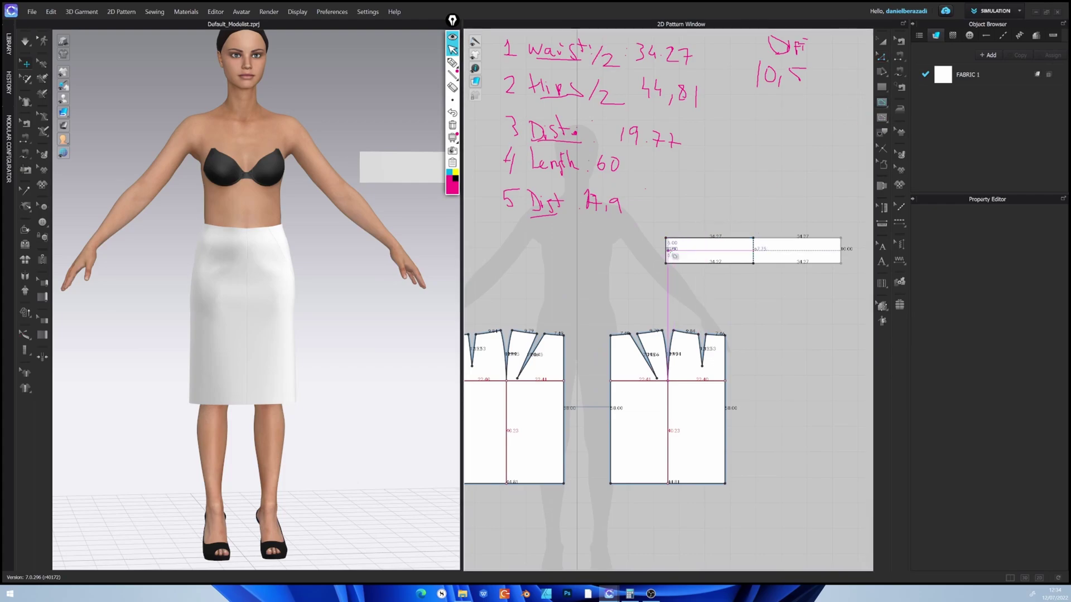
pyautogui.click(666, 250)
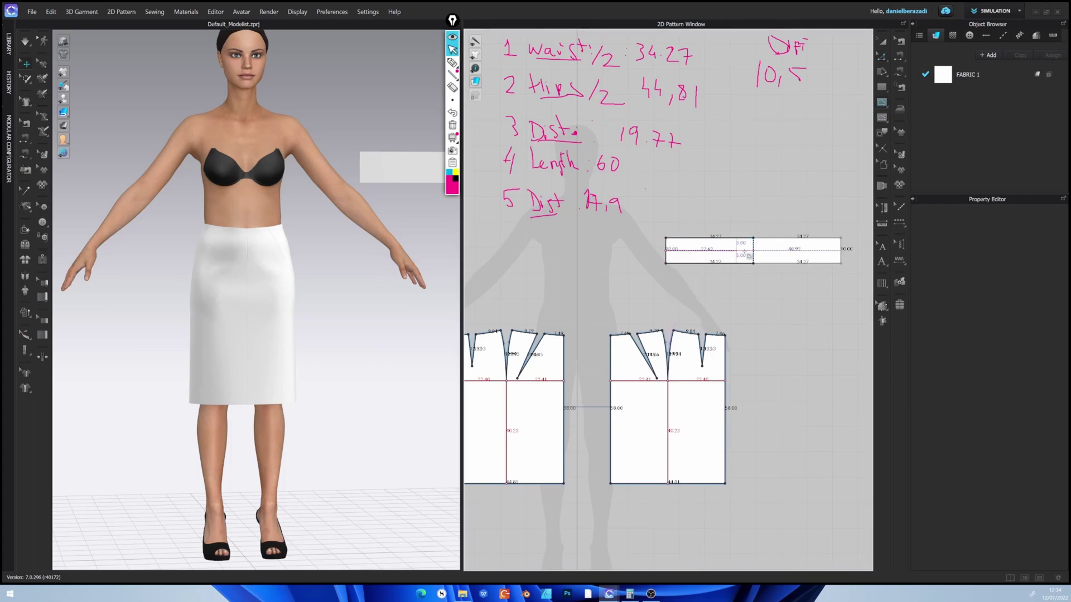
pyautogui.click(753, 250)
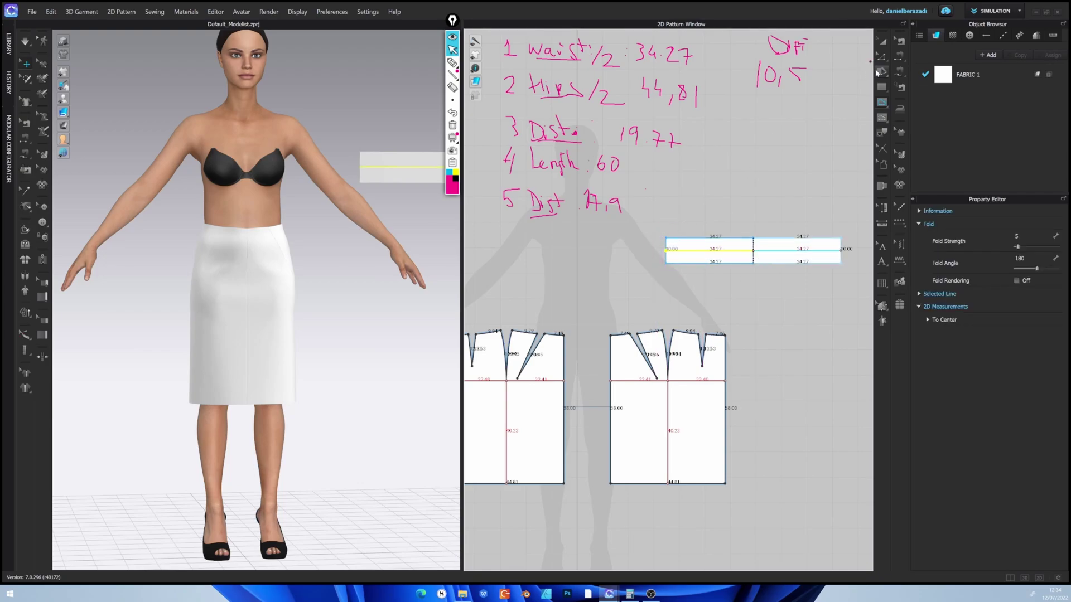
# Move the waistband pattern so it sits centred above the two skirt panels in the 2D workspace
pyautogui.click(898, 75)
pyautogui.moveTo(724, 192); pyautogui.dragTo(739, 164, button='middle')
pyautogui.click(883, 46)
pyautogui.moveTo(740, 215); pyautogui.dragTo(564, 252)
pyautogui.moveTo(790, 140); pyautogui.dragTo(827, 120, button='middle')
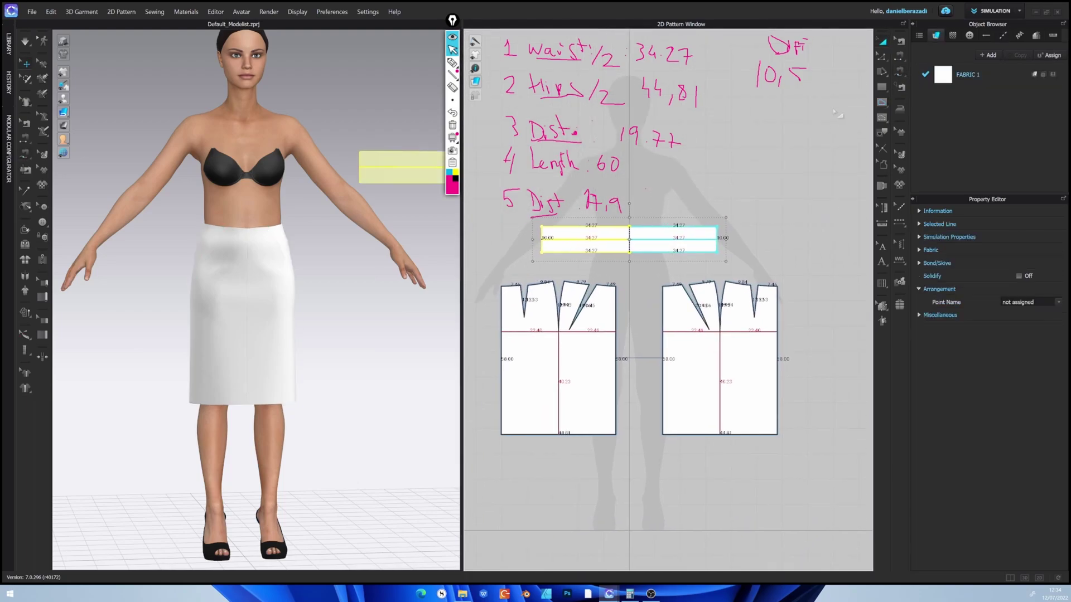
# Sew the waistband's full lower edge to all the waist segments of both skirt panels
pyautogui.click(891, 75)
pyautogui.moveTo(774, 206); pyautogui.dragTo(765, 240, button='middle')
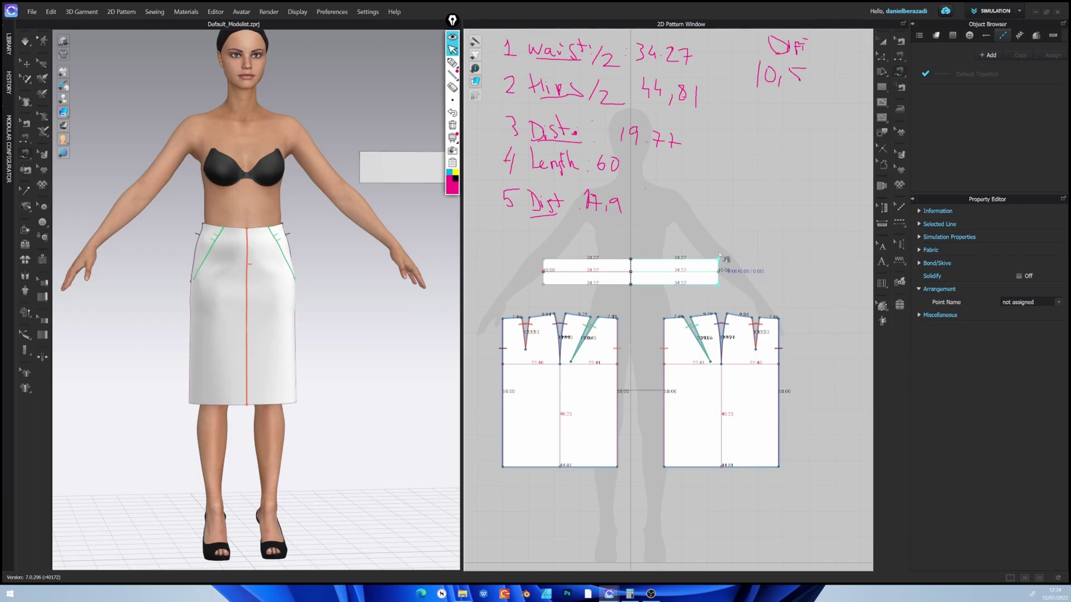
pyautogui.moveTo(307, 235)
pyautogui.mouseDown(button='right')
pyautogui.moveTo(201, 227)
pyautogui.moveTo(373, 237)
pyautogui.moveTo(318, 227)
pyautogui.mouseUp(button='right')
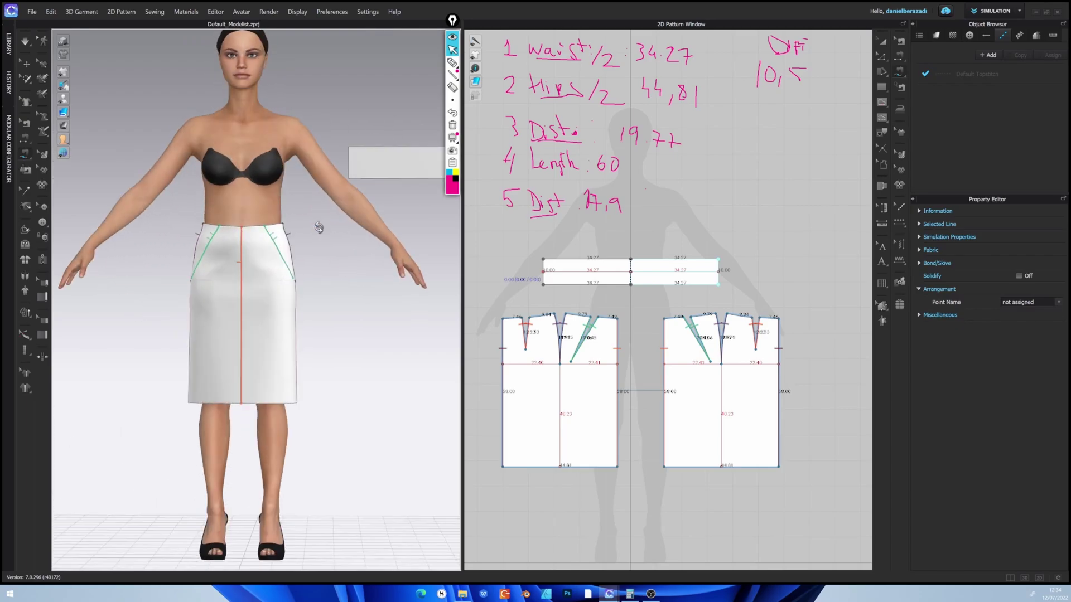
pyautogui.click(545, 286)
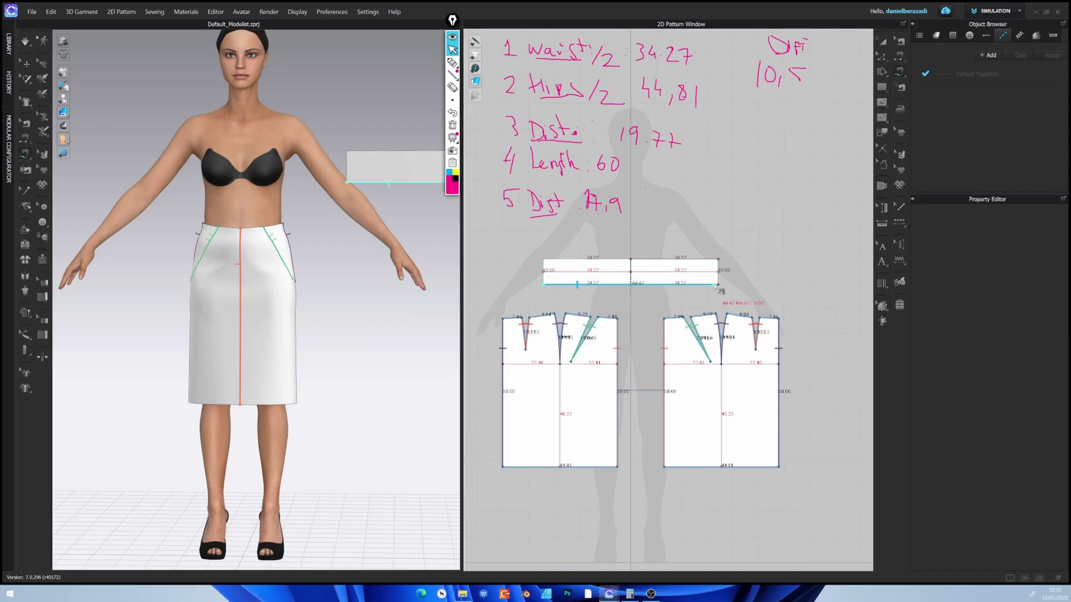
pyautogui.click(544, 285)
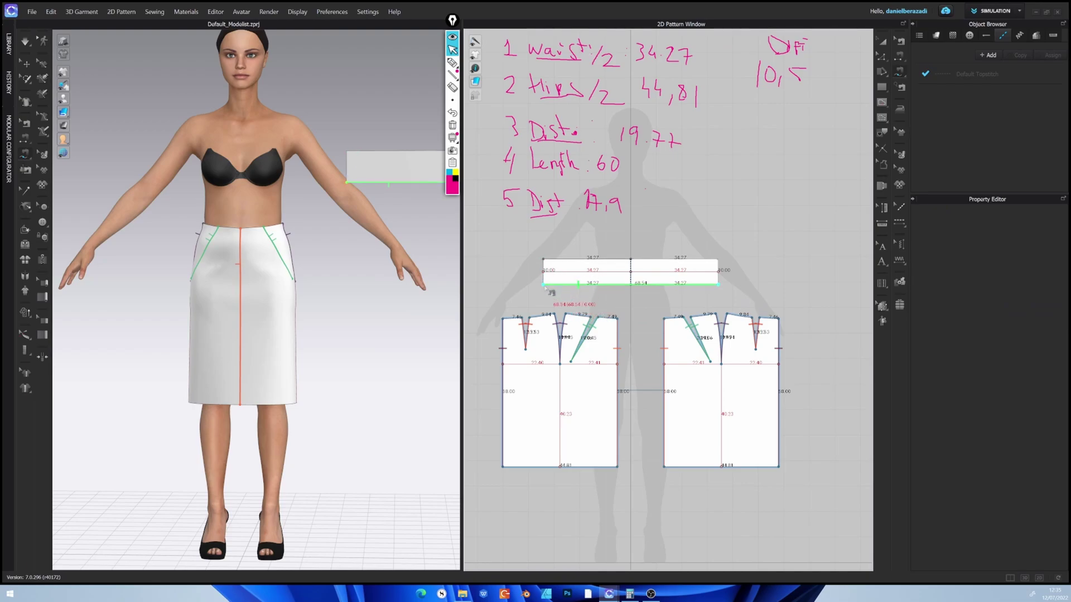
pyautogui.click(504, 319)
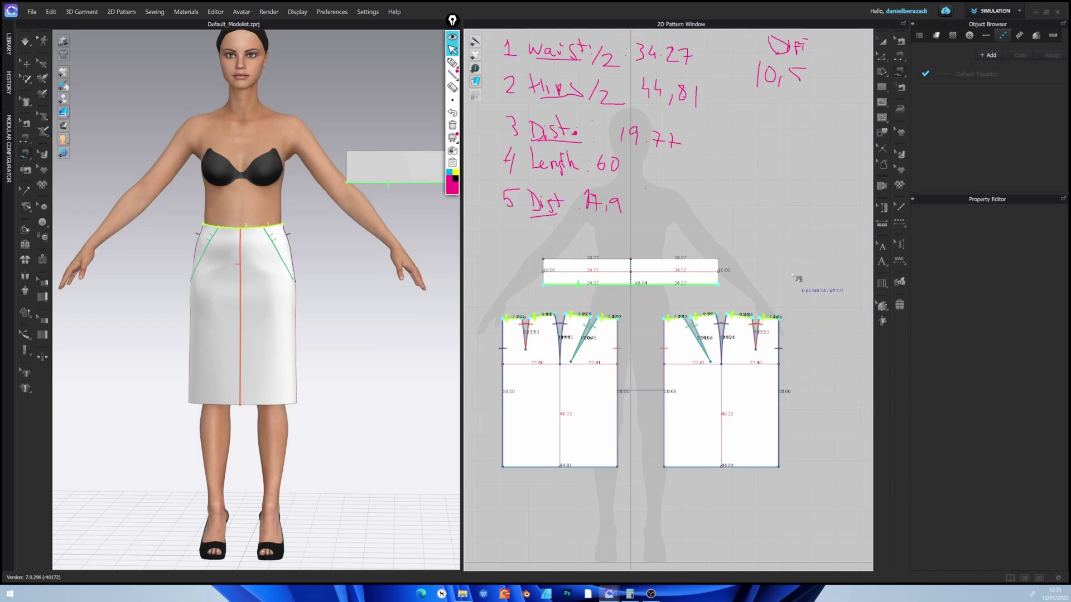
pyautogui.press('Return')
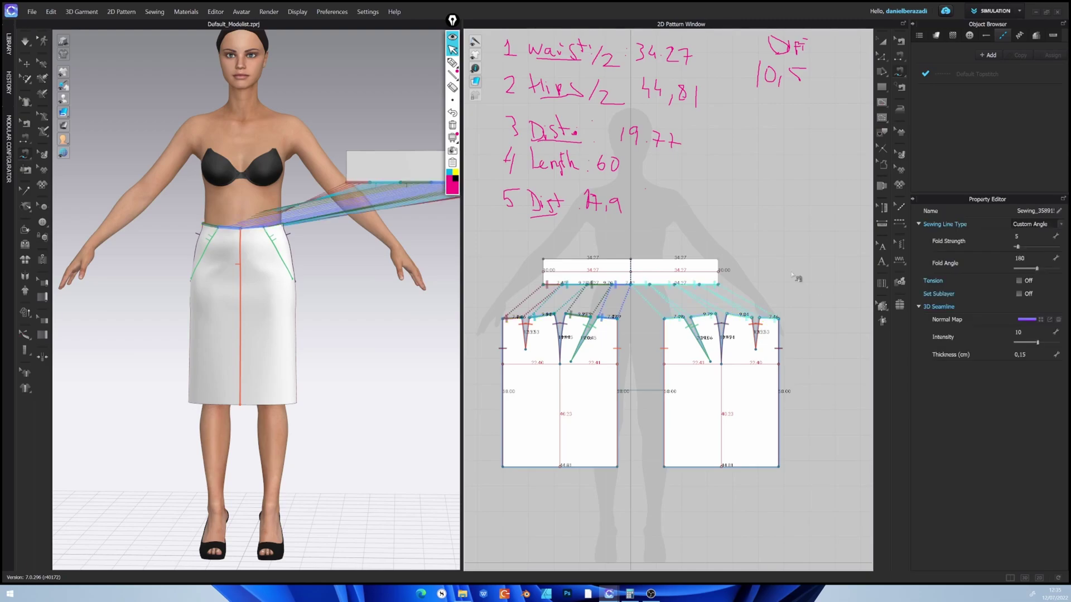
# Place the waistband around the avatar's waist using the front centre arrangement point above the skirt
pyautogui.click(882, 42)
pyautogui.click(356, 165)
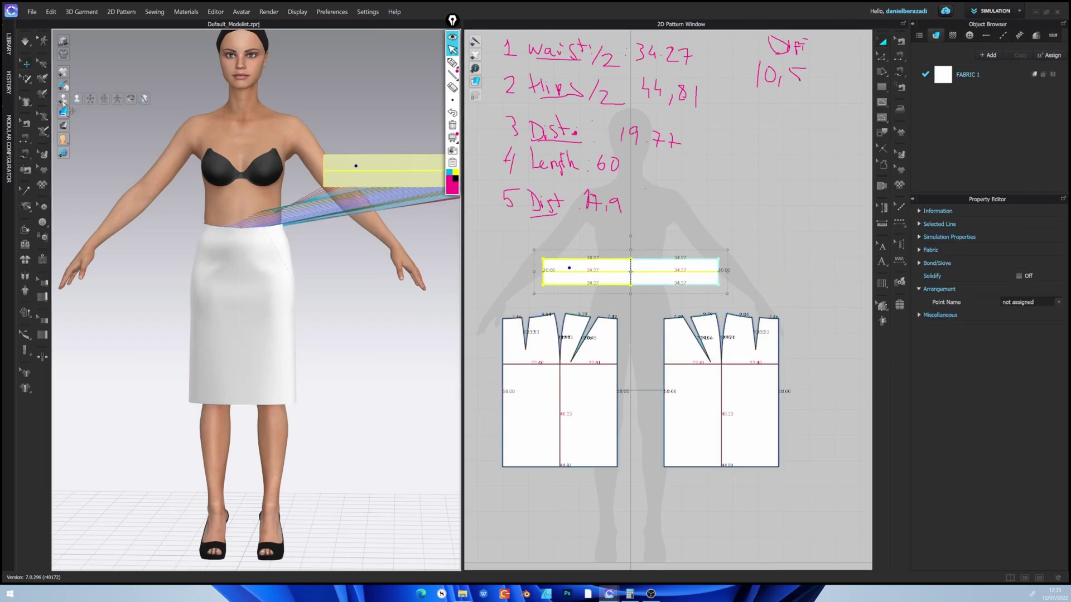
pyautogui.hotkey('shift', 'f')
pyautogui.moveTo(365, 169); pyautogui.dragTo(375, 150)
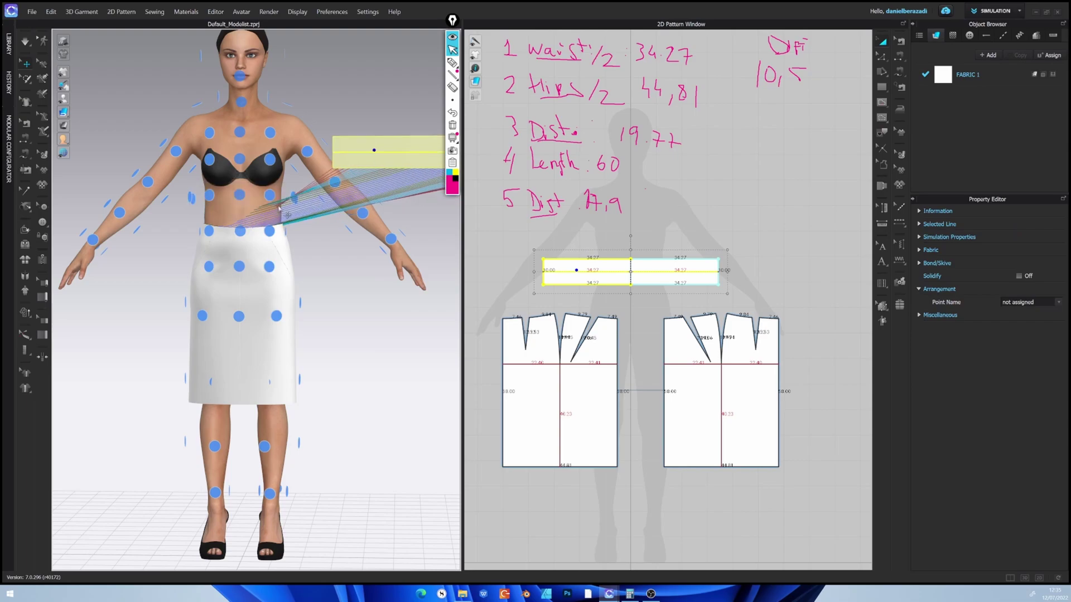
pyautogui.click(242, 196)
pyautogui.press('8')
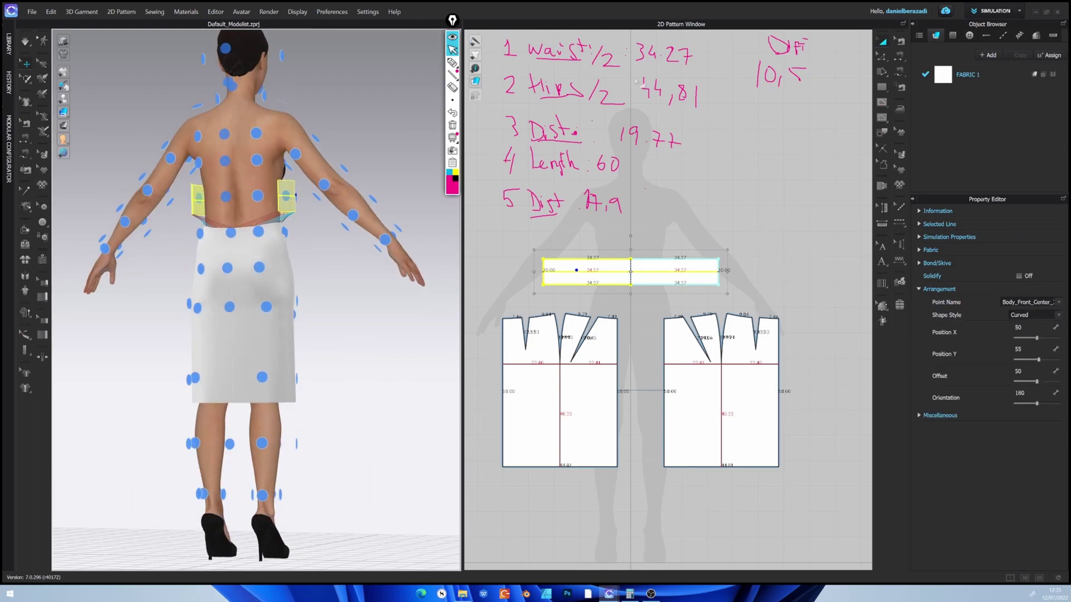
# Sew the waistband's two short ends together
pyautogui.click(899, 57)
pyautogui.click(719, 268)
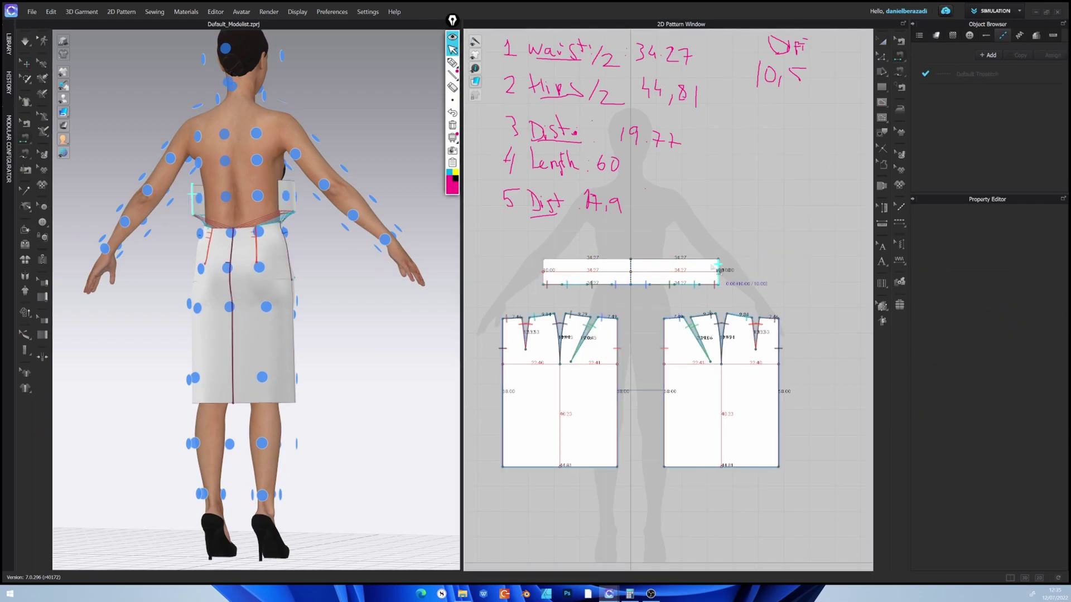
pyautogui.click(549, 272)
pyautogui.press('a')
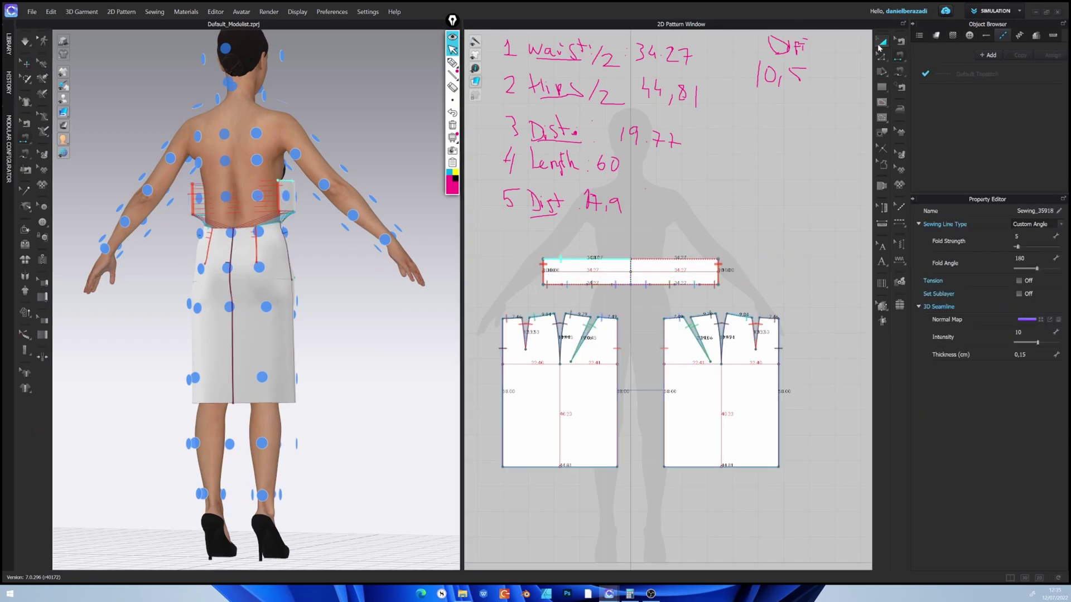
# Hide the arrangement points, strengthen the waistband, and simulate it onto the skirt
pyautogui.hotkey('shift', 'f')
pyautogui.moveTo(115, 136); pyautogui.dragTo(248, 189, button='right')
pyautogui.rightClick(249, 192)
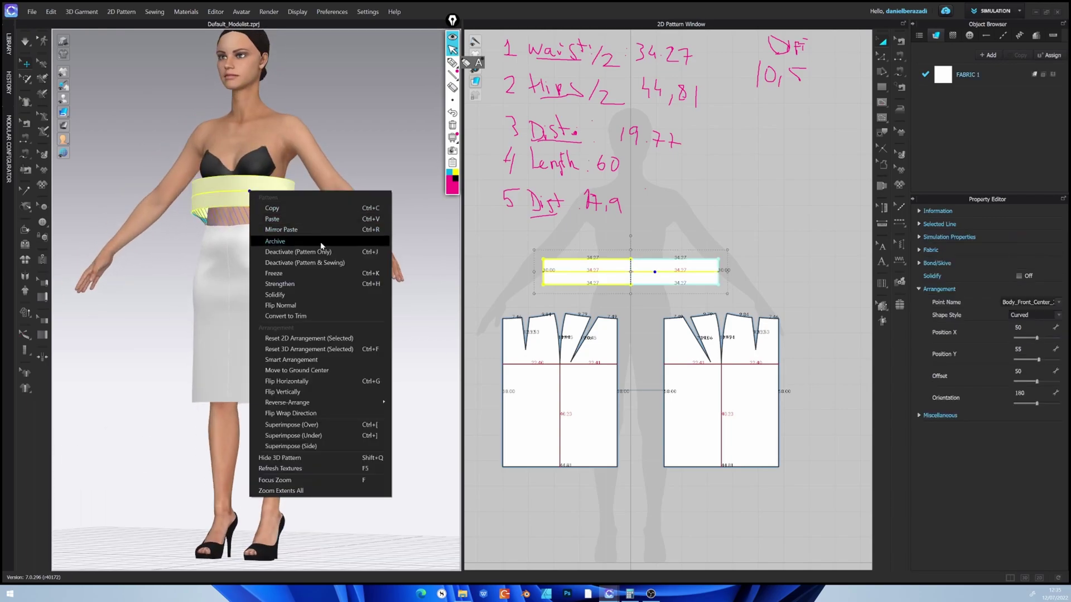
pyautogui.click(307, 284)
pyautogui.moveTo(306, 285); pyautogui.dragTo(229, 222, button='right')
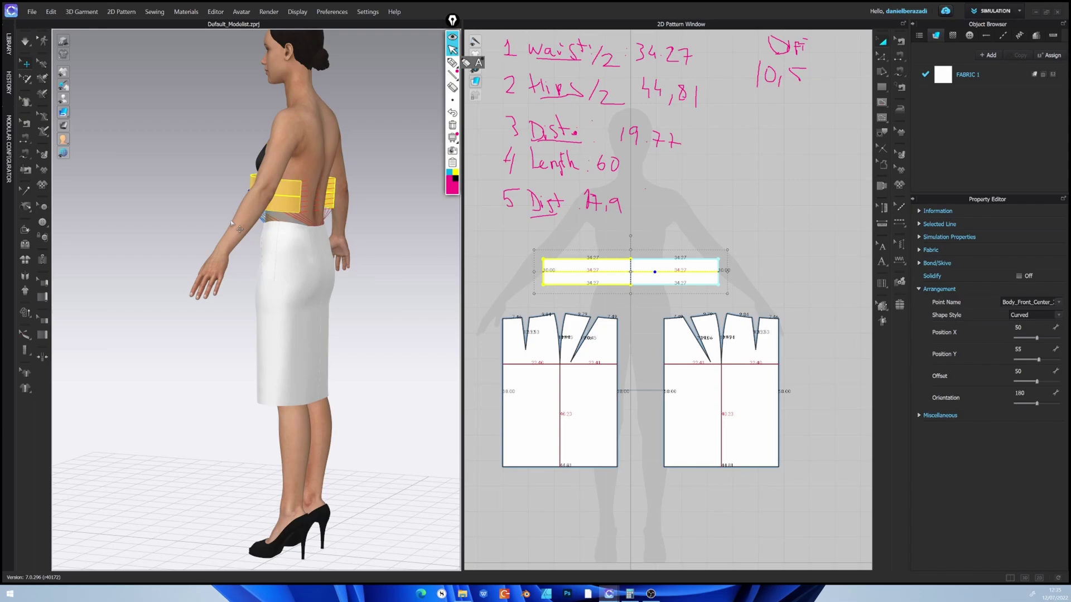
pyautogui.moveTo(206, 217); pyautogui.dragTo(308, 220, button='right')
pyautogui.press('space')
pyautogui.scroll(3, 241, 215)
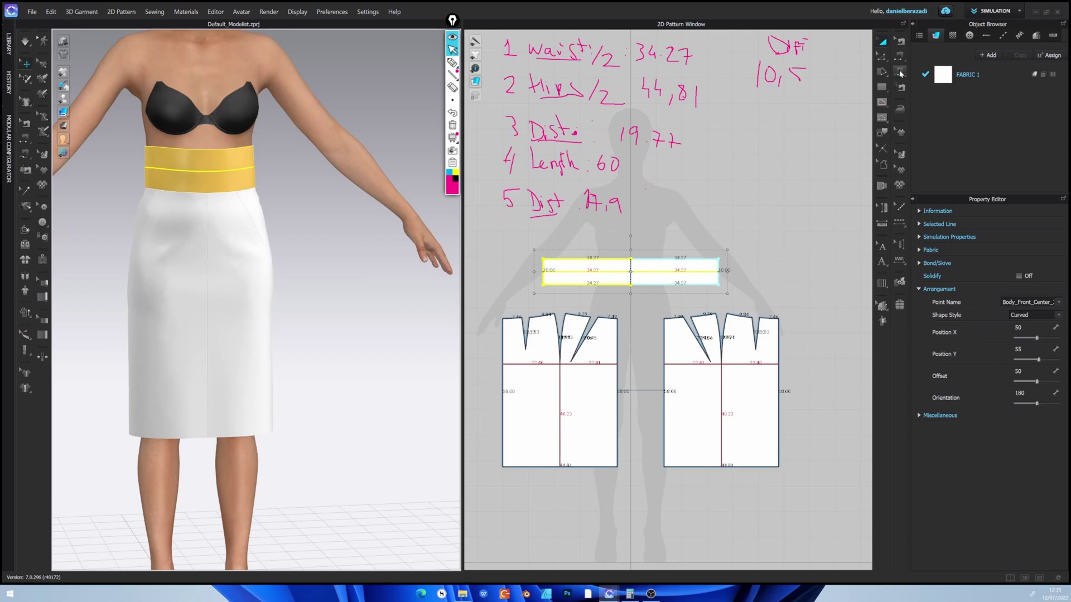
# Sew the waistband's upper edge to its lower edge and set the sewing line type to Turned
pyautogui.click(901, 73)
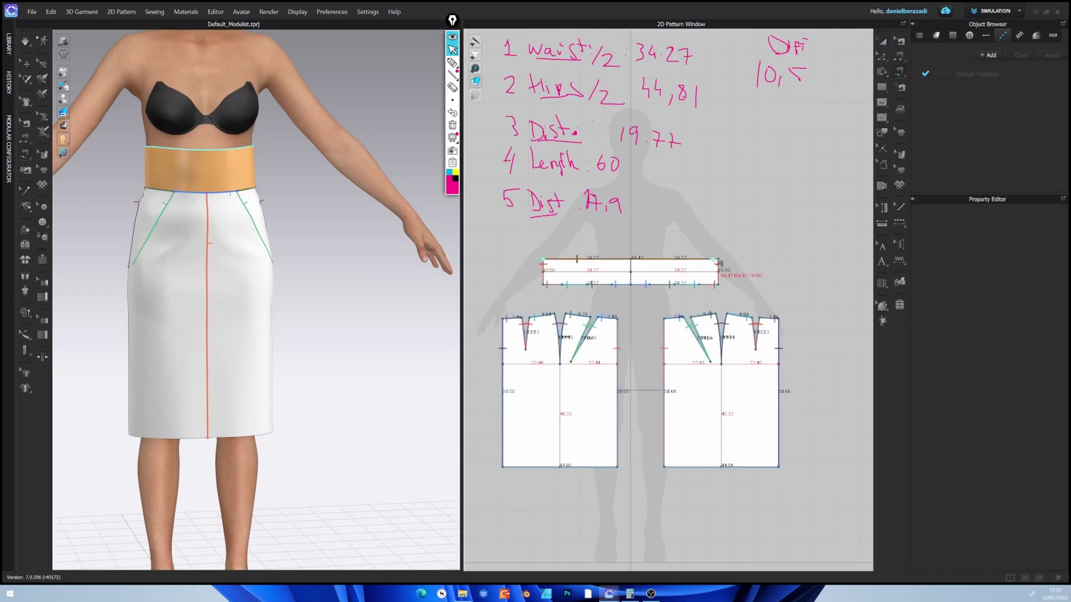
pyautogui.click(542, 286)
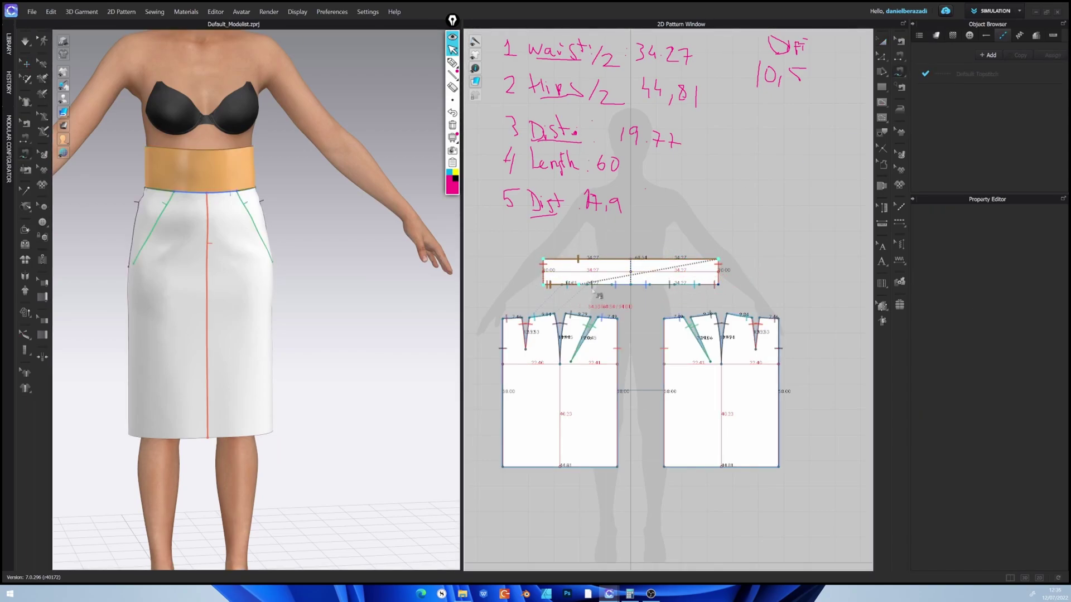
pyautogui.click(719, 286)
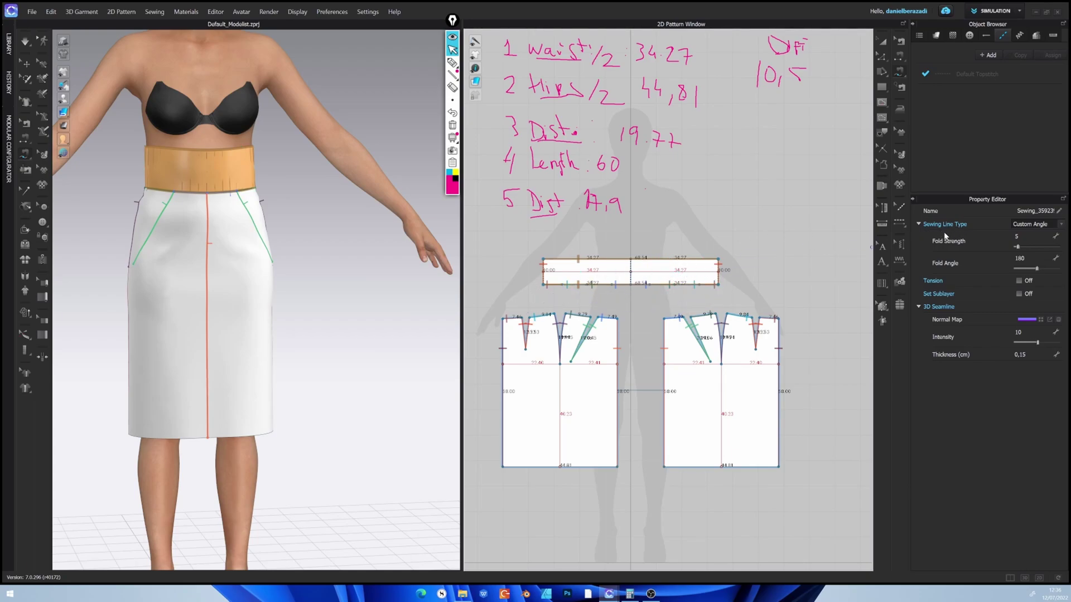
pyautogui.click(1032, 224)
pyautogui.click(1031, 237)
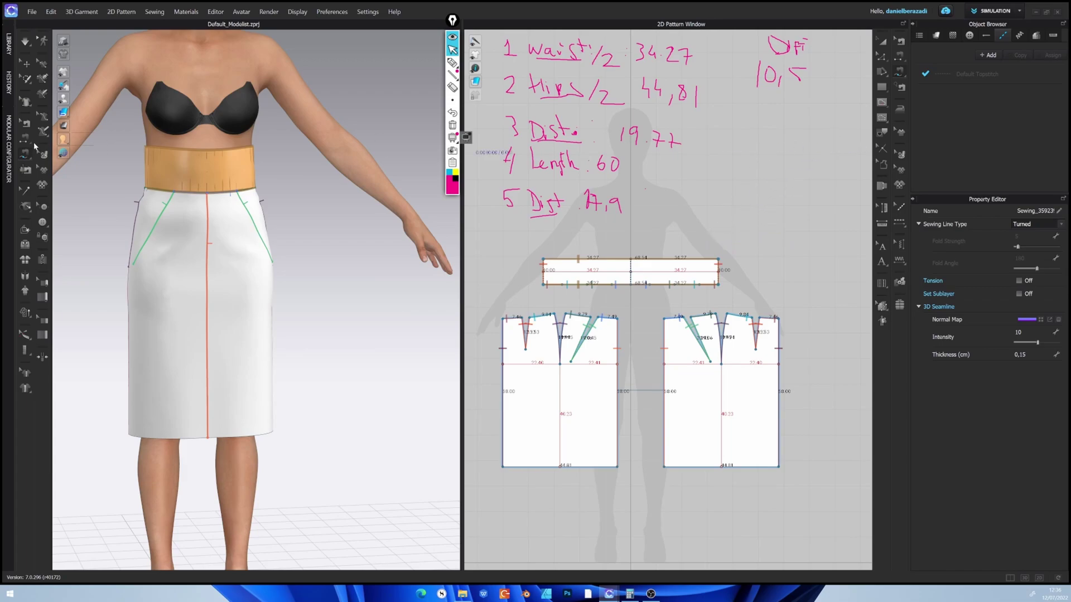
# Fold the waistband's upper half over along its middle line in 3D and simulate the folded band
pyautogui.click(25, 230)
pyautogui.click(174, 171)
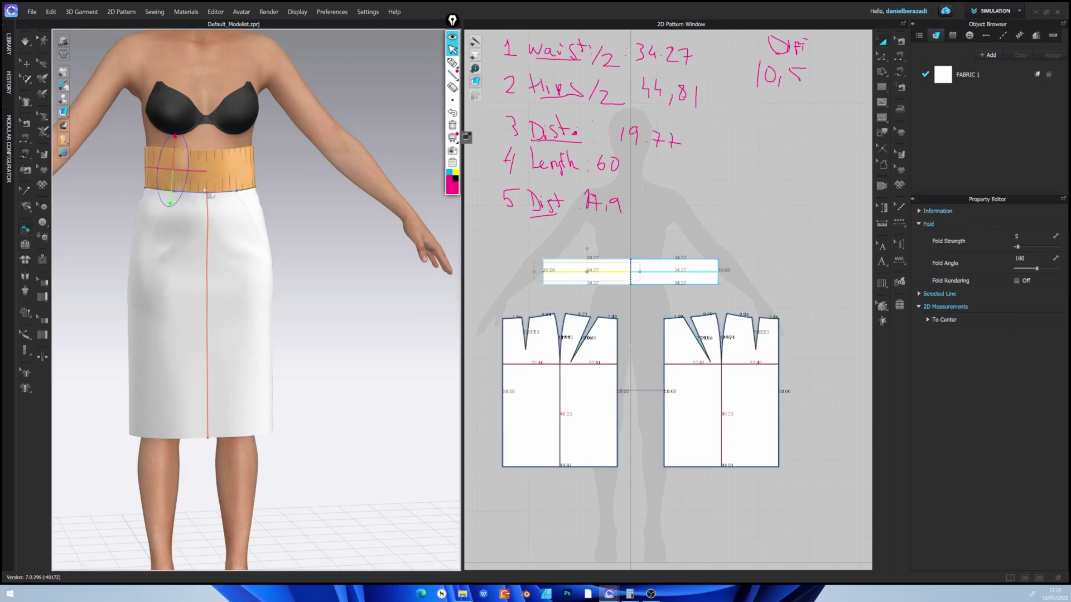
pyautogui.moveTo(174, 170); pyautogui.dragTo(145, 184, button='right')
pyautogui.moveTo(237, 138); pyautogui.dragTo(241, 206)
pyautogui.moveTo(241, 205); pyautogui.dragTo(305, 222, button='right')
pyautogui.press('q')
pyautogui.moveTo(323, 233); pyautogui.dragTo(326, 242, button='middle')
pyautogui.press('space')
# Unstrengthen the waistband and deselect it
pyautogui.rightClick(238, 186)
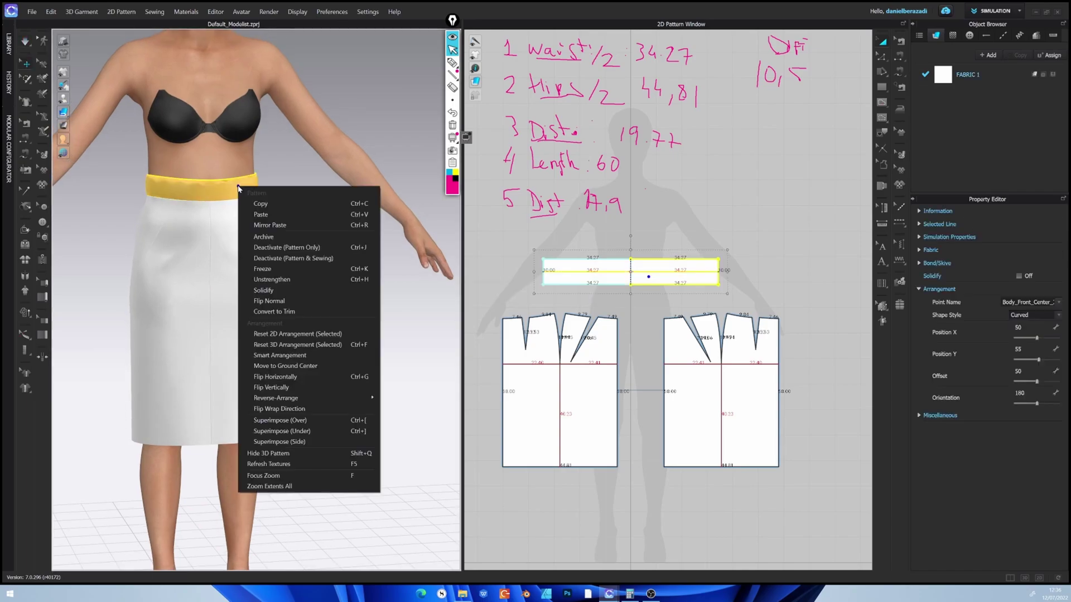
pyautogui.click(291, 280)
pyautogui.rightClick(316, 248)
pyautogui.click(318, 228)
pyautogui.moveTo(318, 227); pyautogui.dragTo(288, 228, button='right')
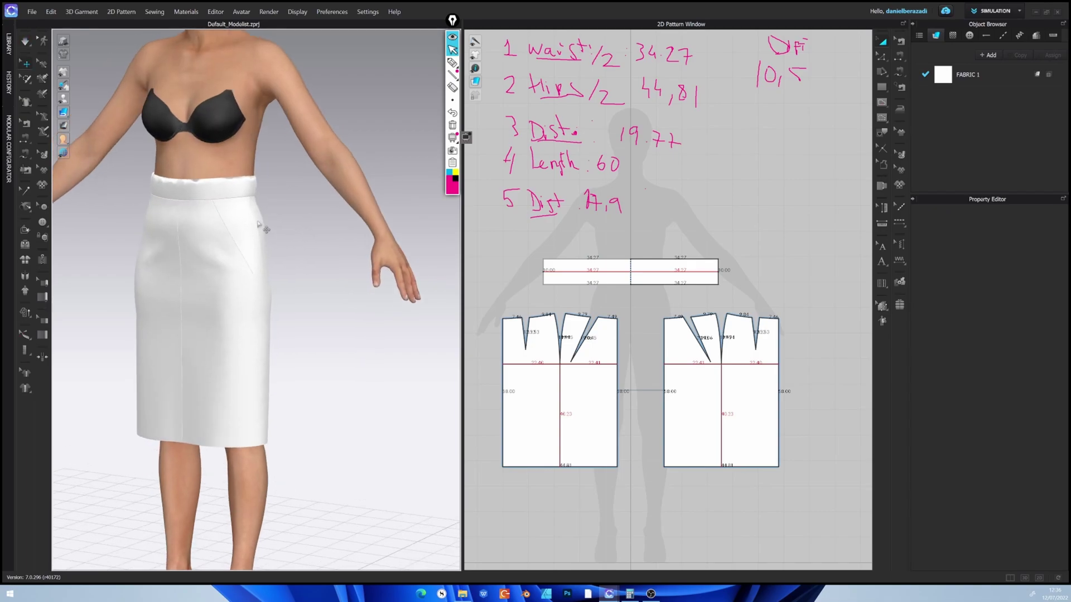
# Set the avatar's skin offset to 0,1 mm
pyautogui.press('2')
pyautogui.click(229, 178)
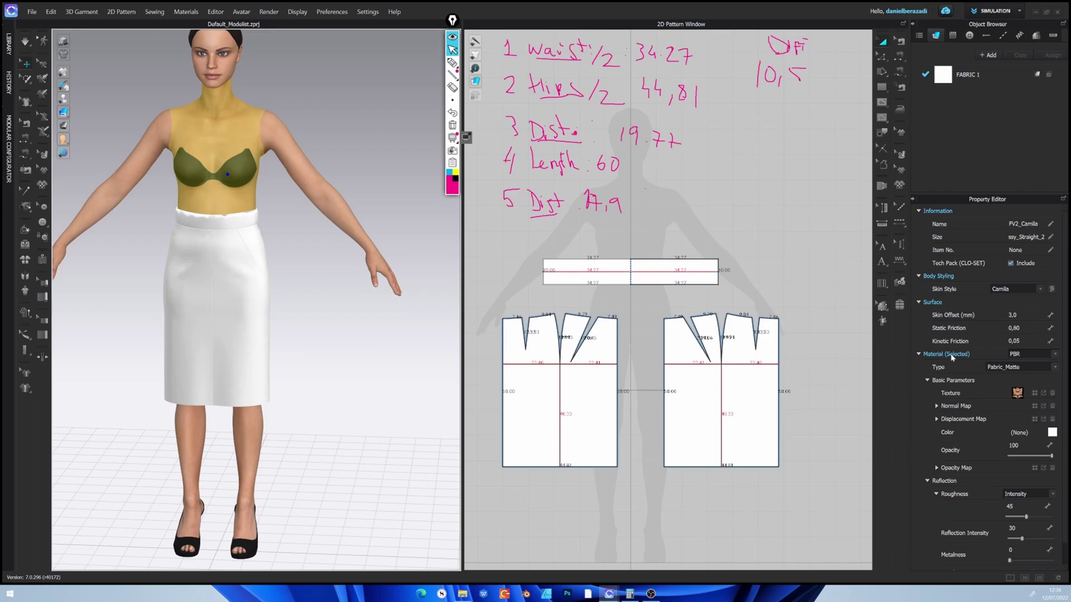
pyautogui.click(1012, 315)
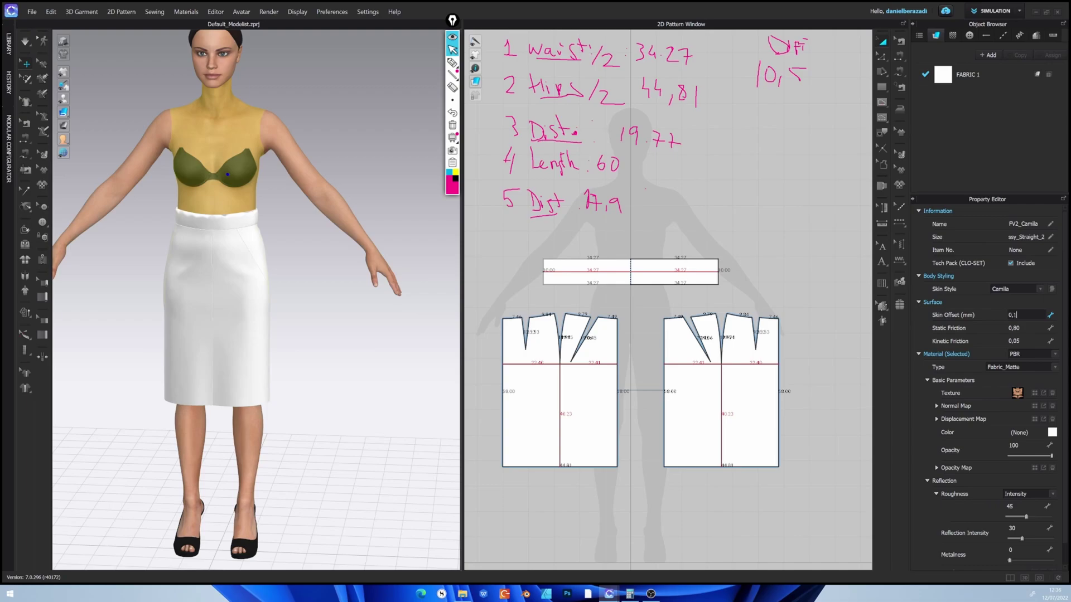
pyautogui.press('Return')
# Set all patterns to 10 mm particle distance and 0,1 mm additional collision thickness, and simulate the skirt again
pyautogui.click(653, 279)
pyautogui.keyDown('shift'); pyautogui.click(686, 397); pyautogui.keyUp('shift')
pyautogui.keyDown('shift'); pyautogui.click(581, 403); pyautogui.keyUp('shift')
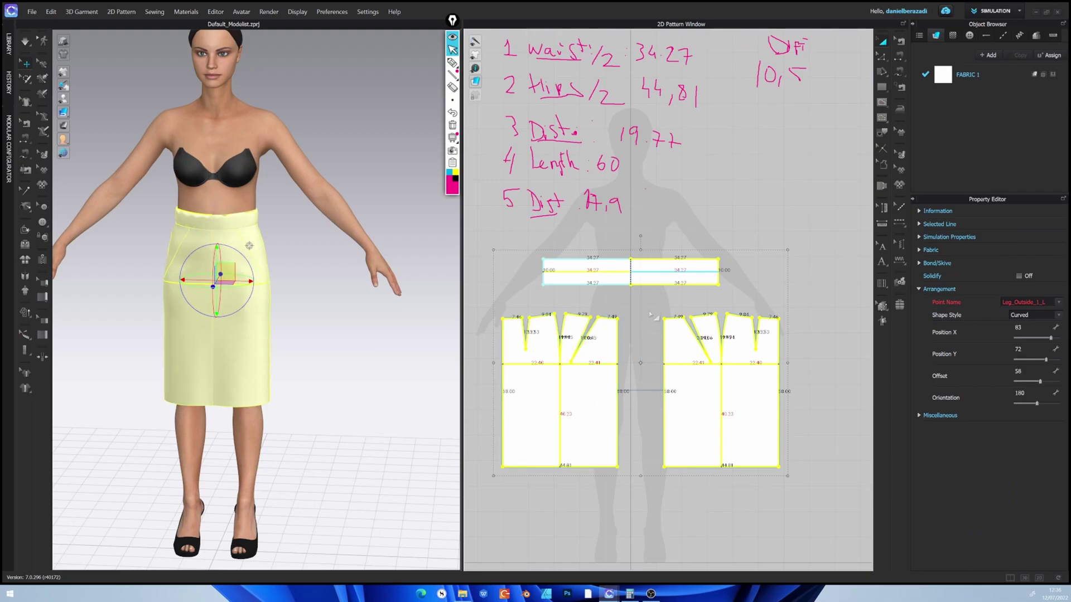
pyautogui.click(918, 289)
pyautogui.click(920, 237)
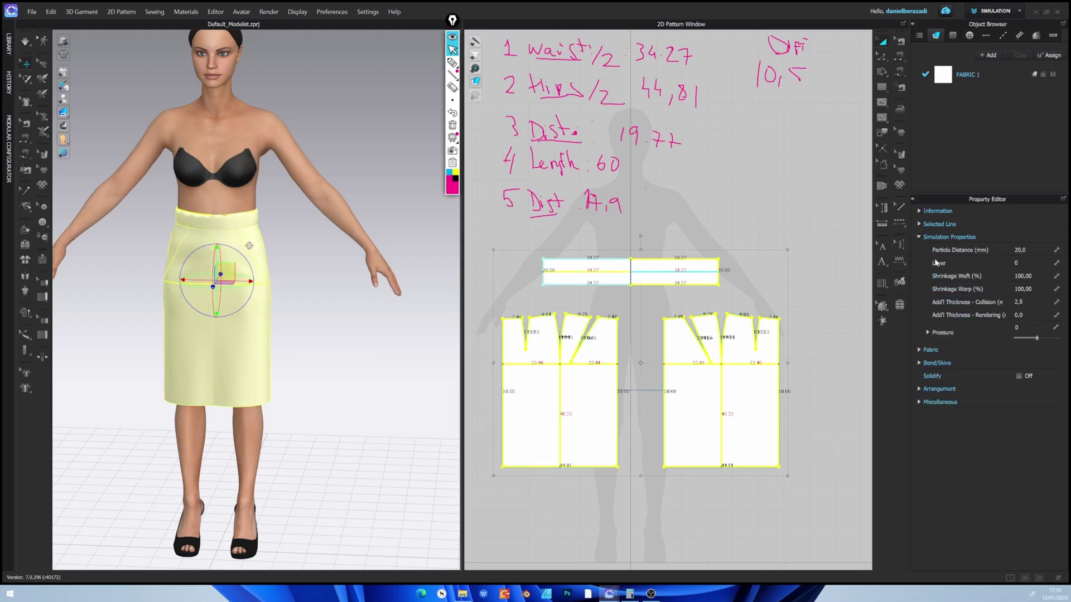
pyautogui.click(1018, 249)
pyautogui.click(1028, 302)
pyautogui.press('Return')
pyautogui.click(796, 161)
pyautogui.press('2')
pyautogui.press('space')
# Pull the skirt fabric into place just below the waistband while the simulation runs
pyautogui.moveTo(254, 264); pyautogui.dragTo(213, 240, button='right')
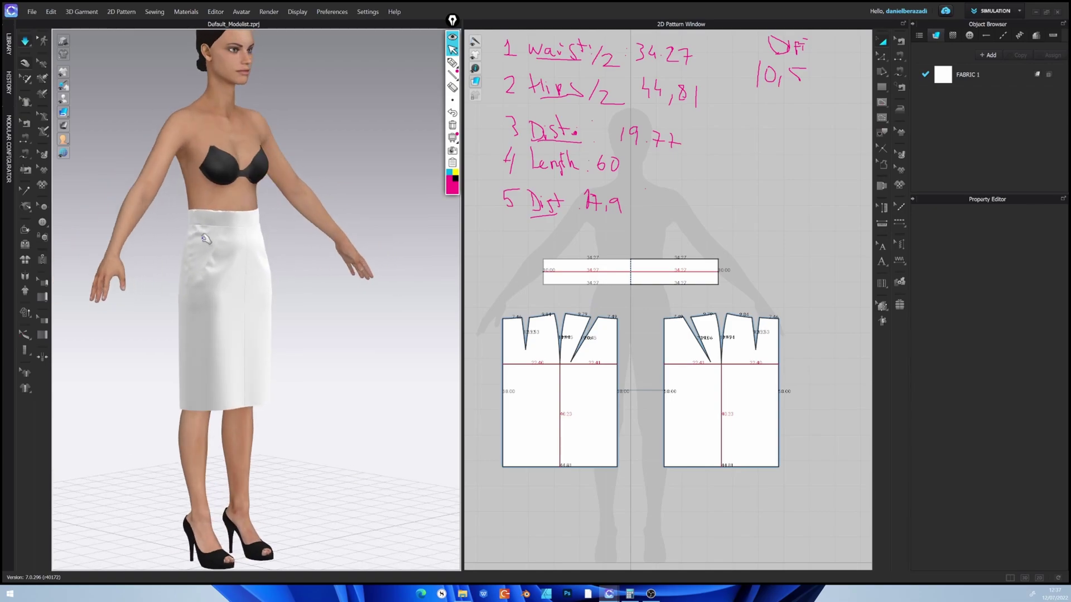
pyautogui.click(196, 218)
pyautogui.moveTo(195, 235); pyautogui.dragTo(182, 228)
pyautogui.moveTo(243, 269); pyautogui.dragTo(222, 275, button='right')
pyautogui.scroll(3, 246, 277)
# Move the slanted front dart's tip toward the centre front so the dart points straight down
pyautogui.click(882, 56)
pyautogui.click(833, 137)
pyautogui.scroll(5, 725, 352)
pyautogui.moveTo(672, 377); pyautogui.dragTo(606, 368)
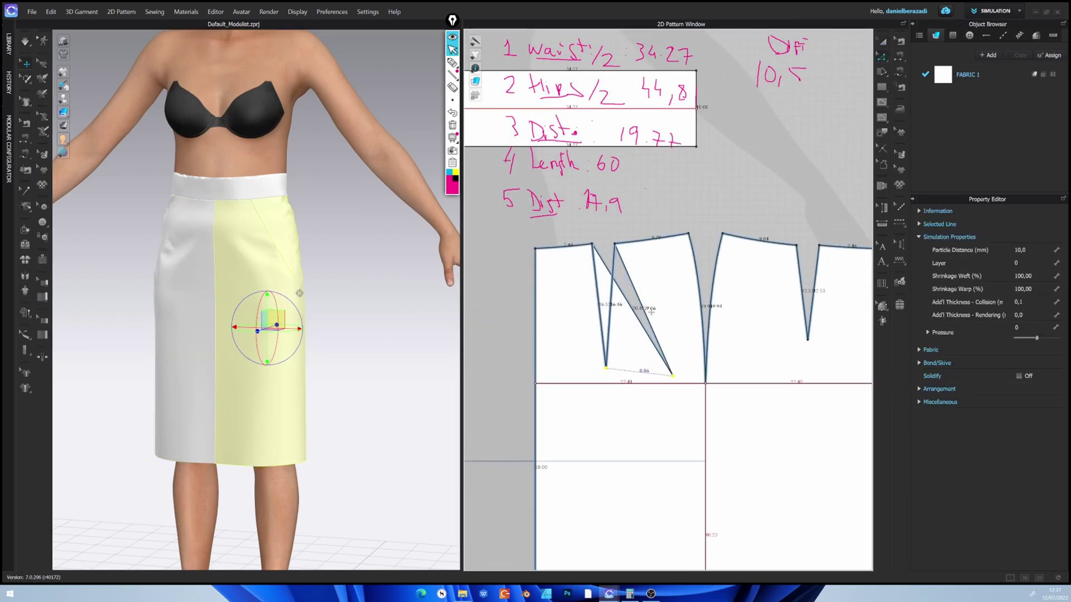
# Simulate the skirt with the straightened front darts, pulling the fabric around the hips to settle it
pyautogui.press('space')
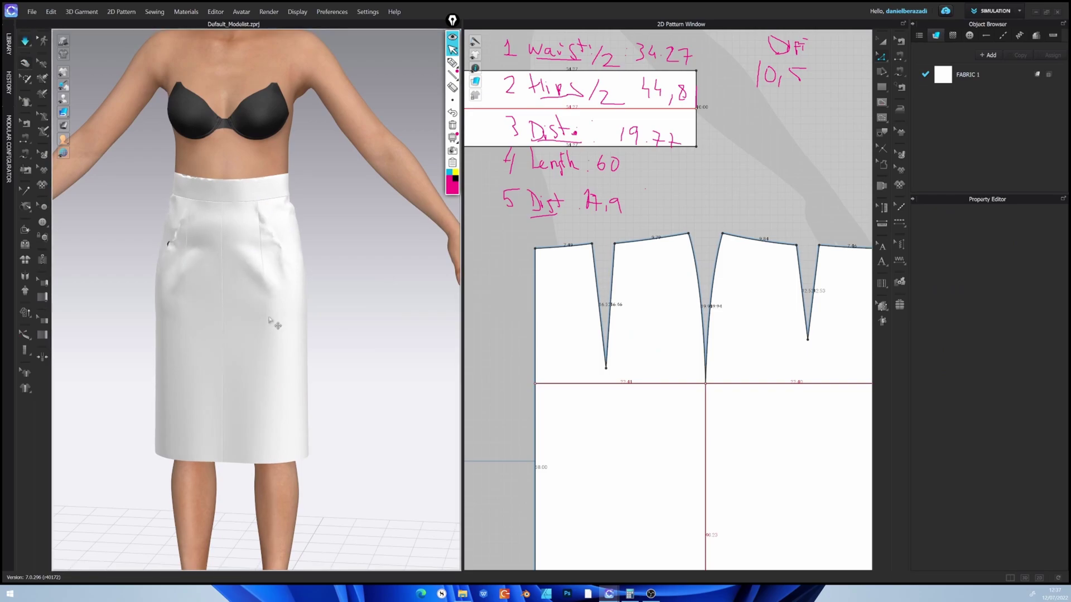
pyautogui.moveTo(247, 285); pyautogui.dragTo(225, 313)
pyautogui.moveTo(230, 329); pyautogui.dragTo(273, 334, button='right')
pyautogui.moveTo(177, 255); pyautogui.dragTo(263, 256, button='right')
pyautogui.click(206, 202)
pyautogui.click(211, 240)
pyautogui.moveTo(270, 255); pyautogui.dragTo(253, 261)
pyautogui.press('space')
# Hide the avatar and examine the skirt's waist and side seam area from an angle
pyautogui.click(334, 244)
pyautogui.moveTo(334, 244); pyautogui.dragTo(311, 210, button='right')
pyautogui.click(77, 72)
pyautogui.click(77, 72)
pyautogui.click(77, 99)
pyautogui.click(301, 210)
pyautogui.moveTo(334, 274); pyautogui.dragTo(373, 268, button='right')
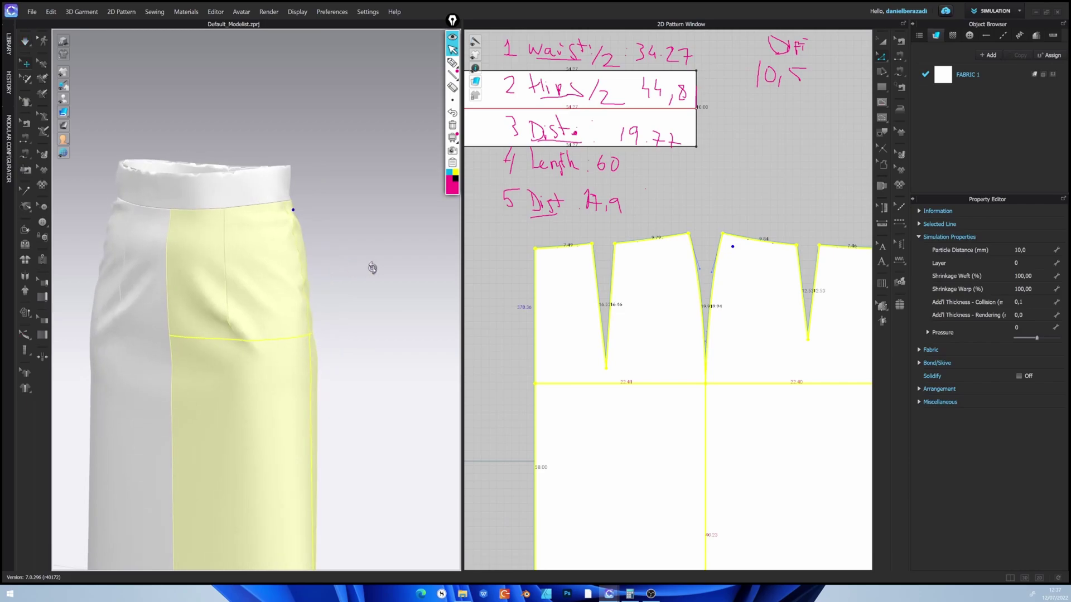
# Reshape the side seam curves between the waist and hip line on both the front and back, and simulate the skirt
pyautogui.click(719, 213)
pyautogui.click(695, 261)
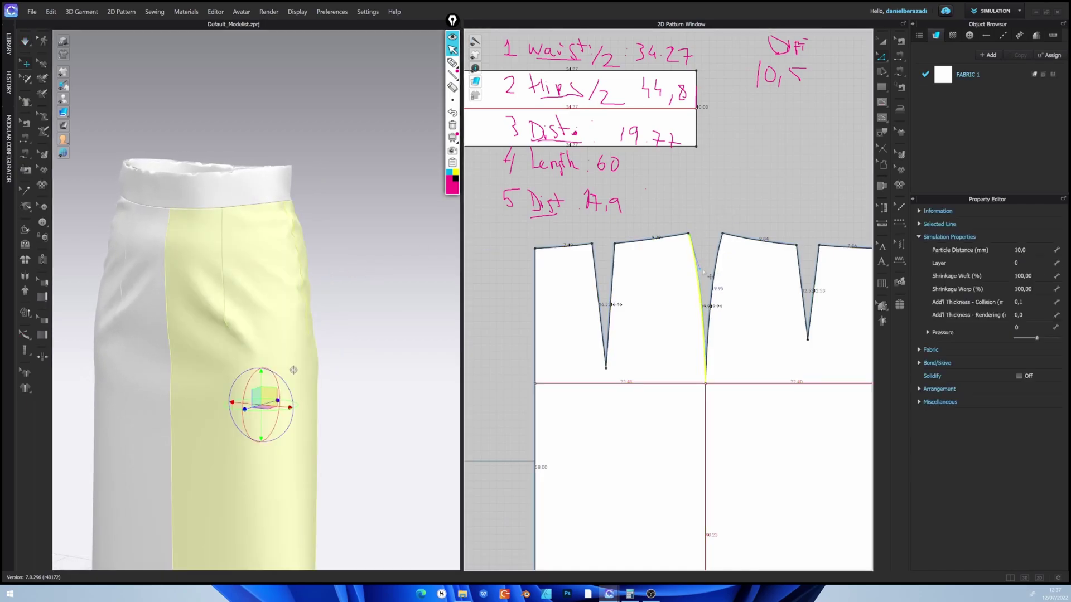
pyautogui.click(707, 268)
pyautogui.click(716, 277)
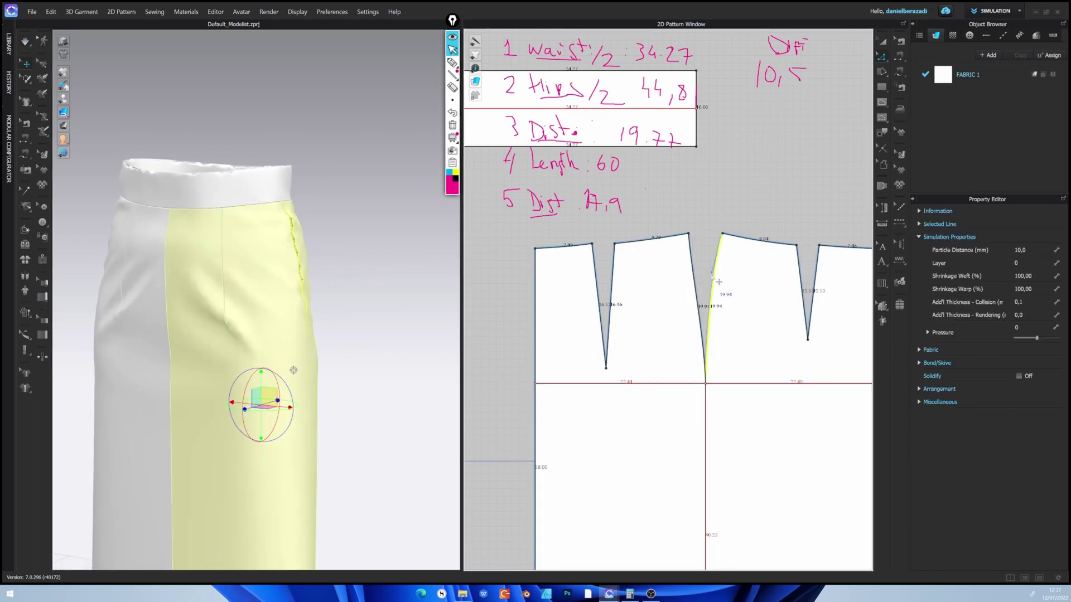
pyautogui.moveTo(716, 274); pyautogui.dragTo(697, 273)
pyautogui.click(697, 288)
pyautogui.press('space')
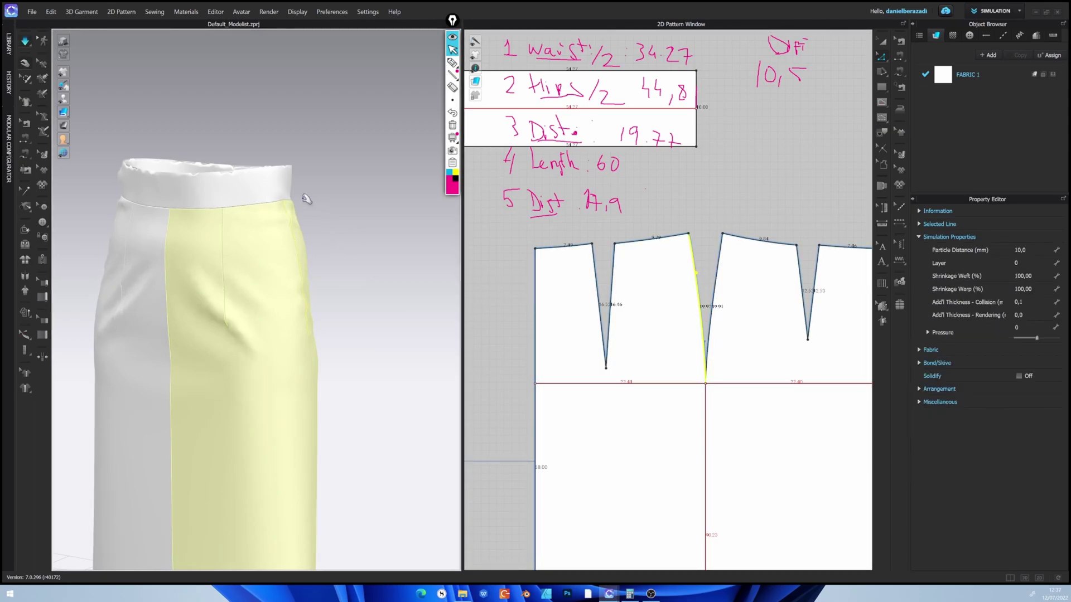
# Examine the simulated skirt from the front, side and back around the waist, darts and hips
pyautogui.moveTo(311, 201); pyautogui.dragTo(287, 180, button='right')
pyautogui.moveTo(279, 178)
pyautogui.mouseDown()
pyautogui.moveTo(280, 163)
pyautogui.moveTo(290, 178)
pyautogui.mouseUp()
pyautogui.moveTo(291, 179); pyautogui.dragTo(292, 233, button='right')
pyautogui.click(249, 339)
pyautogui.click(253, 197)
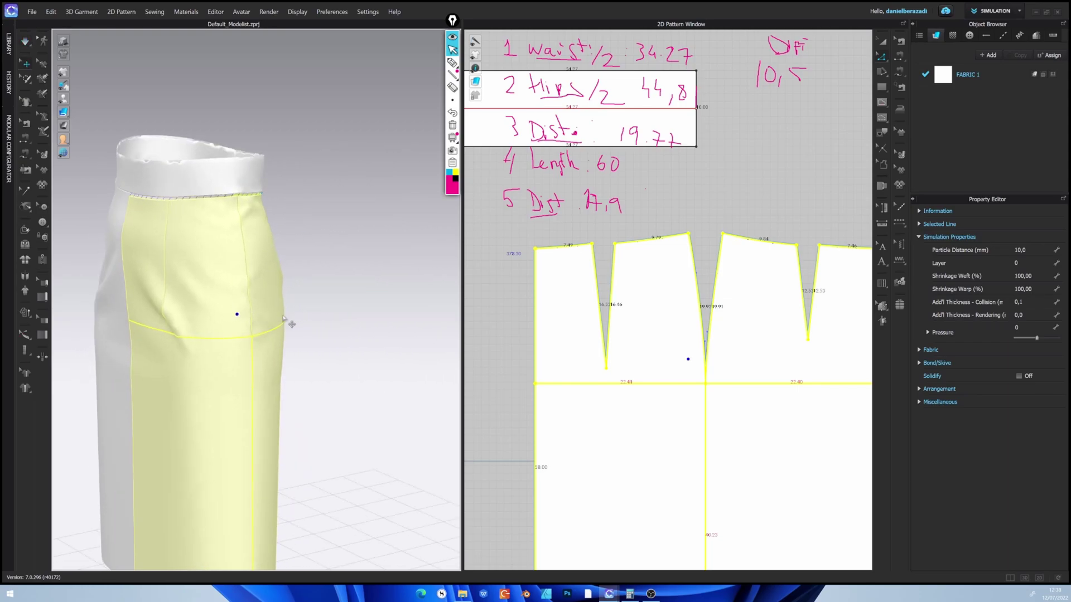
pyautogui.moveTo(254, 282); pyautogui.dragTo(311, 282, button='right')
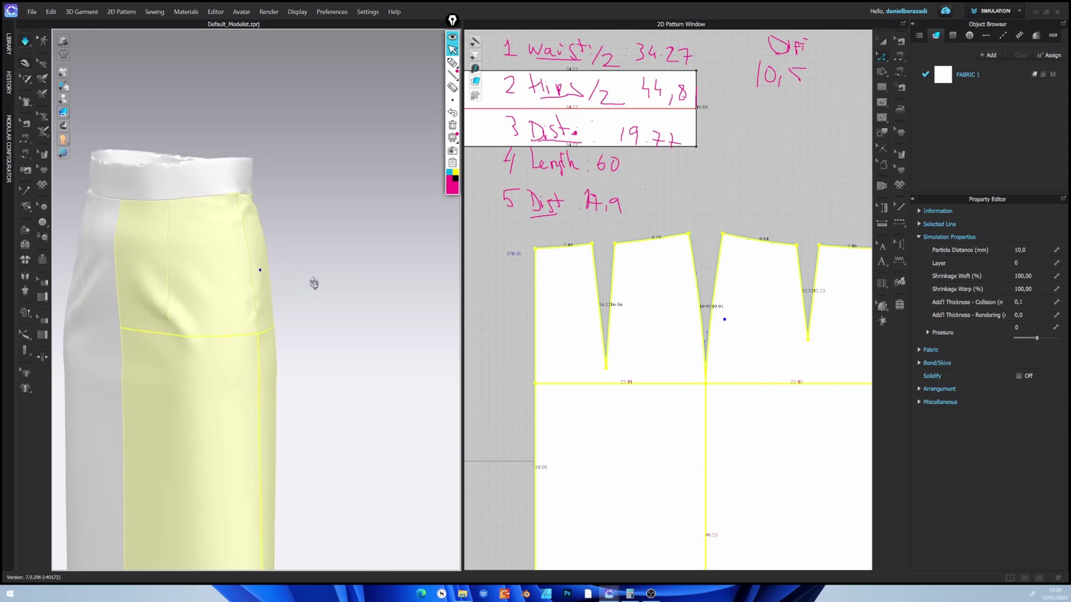
pyautogui.moveTo(205, 232); pyautogui.dragTo(264, 226, button='right')
pyautogui.click(180, 210)
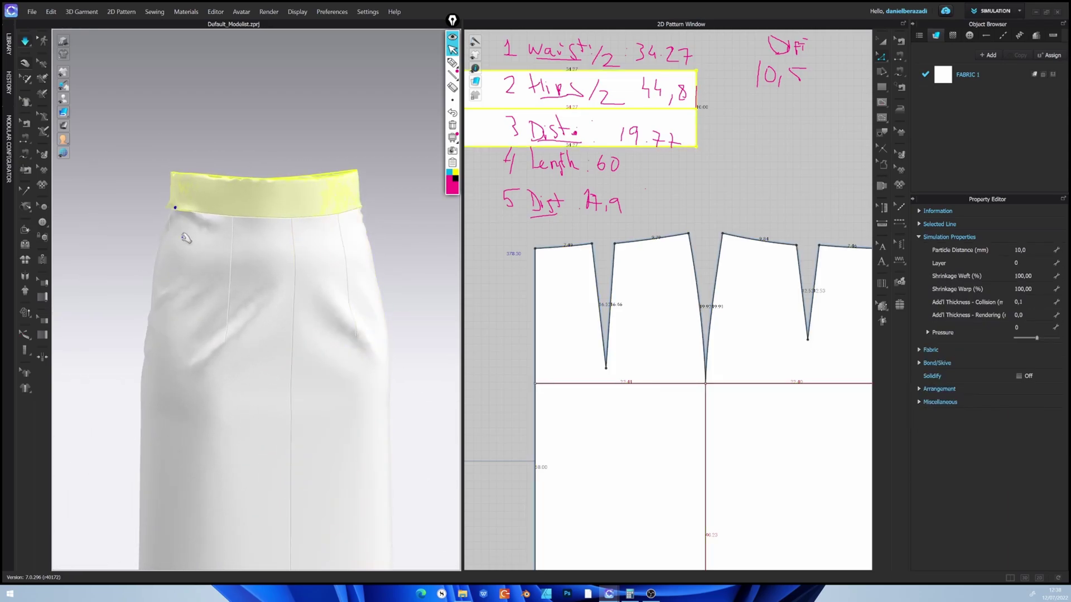
pyautogui.moveTo(179, 209); pyautogui.dragTo(196, 181, button='right')
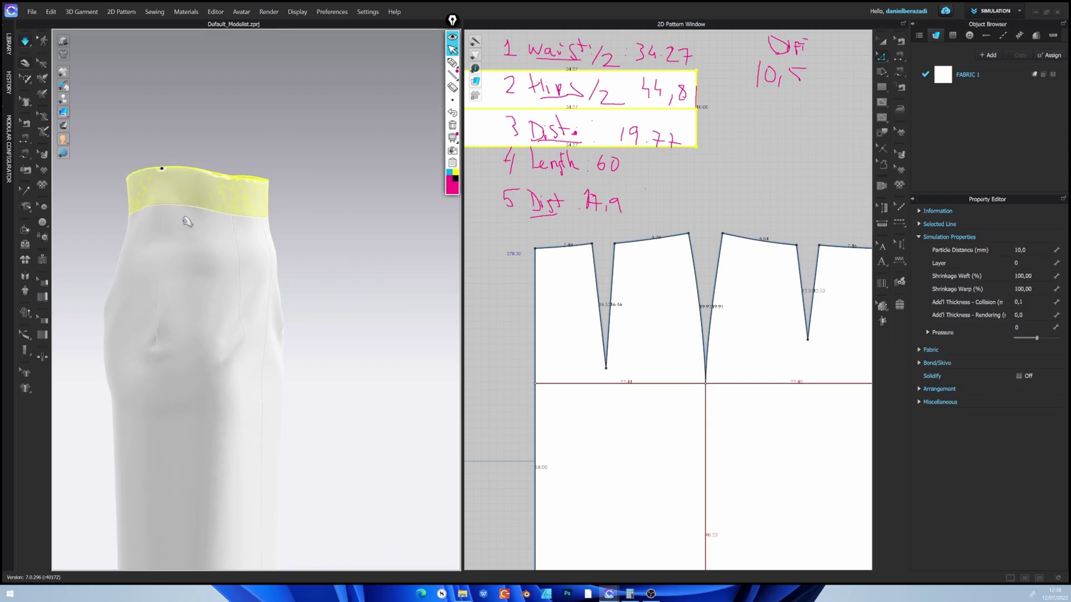
pyautogui.click(165, 365)
pyautogui.moveTo(160, 363); pyautogui.dragTo(245, 333, button='right')
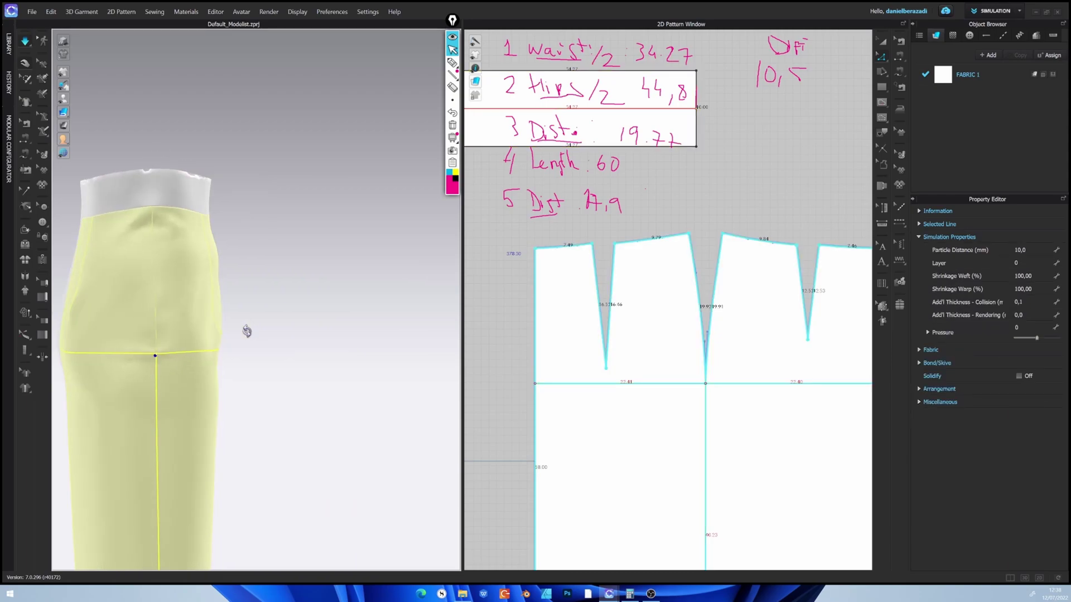
pyautogui.moveTo(153, 231); pyautogui.dragTo(319, 269, button='right')
pyautogui.moveTo(371, 270); pyautogui.dragTo(388, 308, button='right')
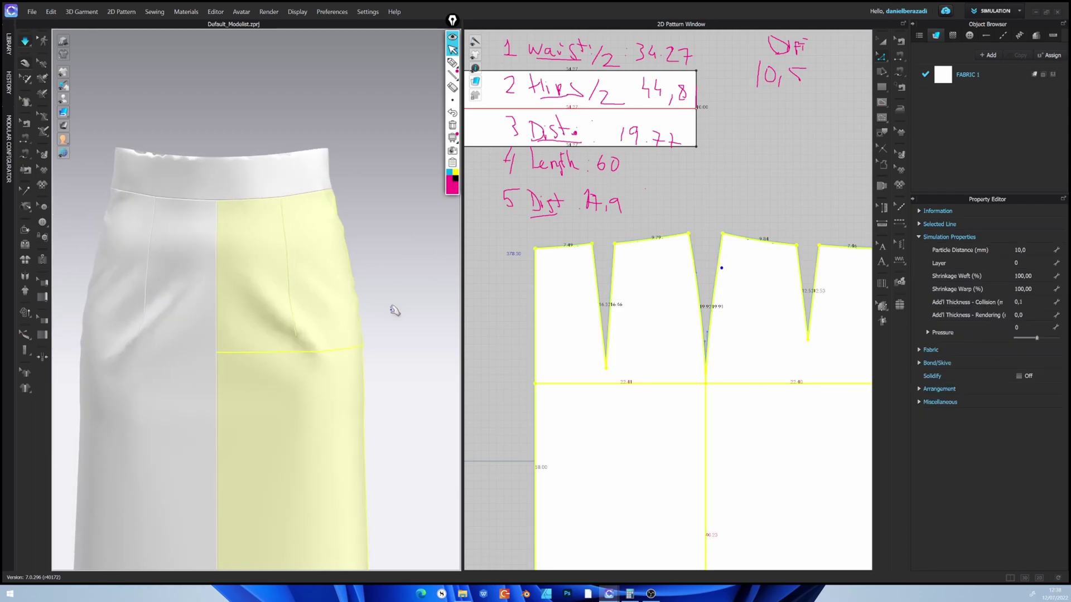
# Try shortening the front dart to about 6 cm and simulate the skirt to check the front
pyautogui.click(645, 213)
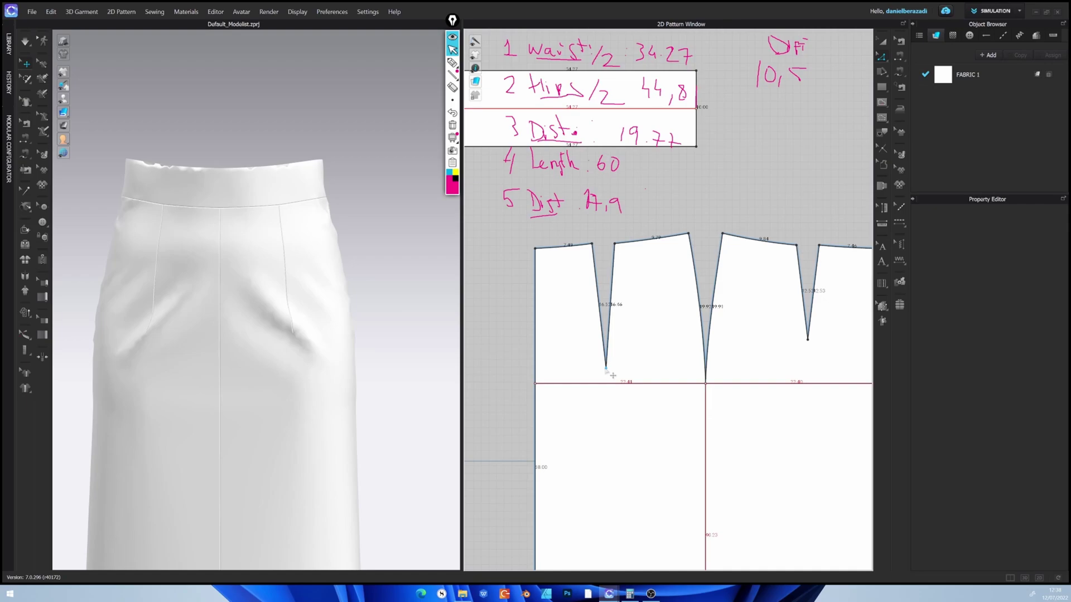
pyautogui.click(614, 376)
pyautogui.moveTo(605, 294); pyautogui.dragTo(603, 289)
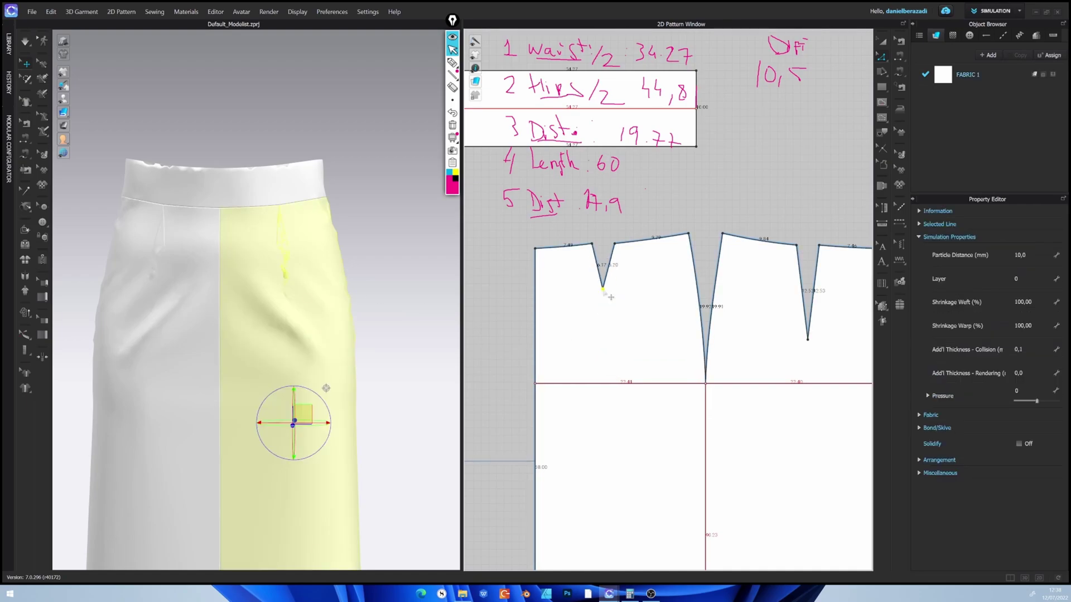
pyautogui.press('space')
pyautogui.click(209, 290)
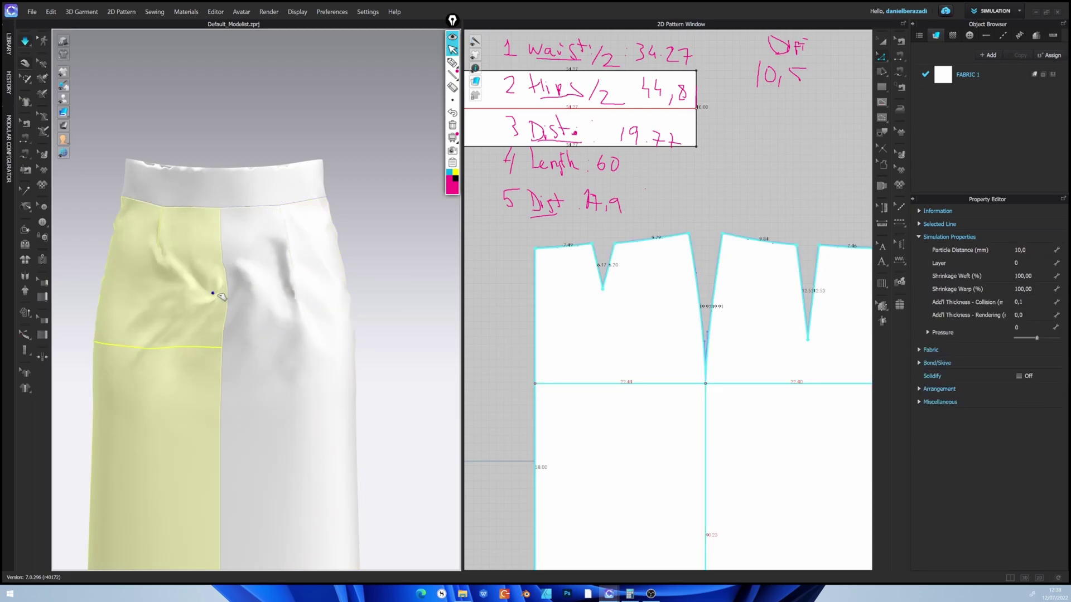
pyautogui.moveTo(319, 302)
pyautogui.mouseDown(button='right')
pyautogui.moveTo(265, 301)
pyautogui.moveTo(311, 289)
pyautogui.mouseUp(button='right')
pyautogui.moveTo(174, 272); pyautogui.dragTo(254, 266, button='right')
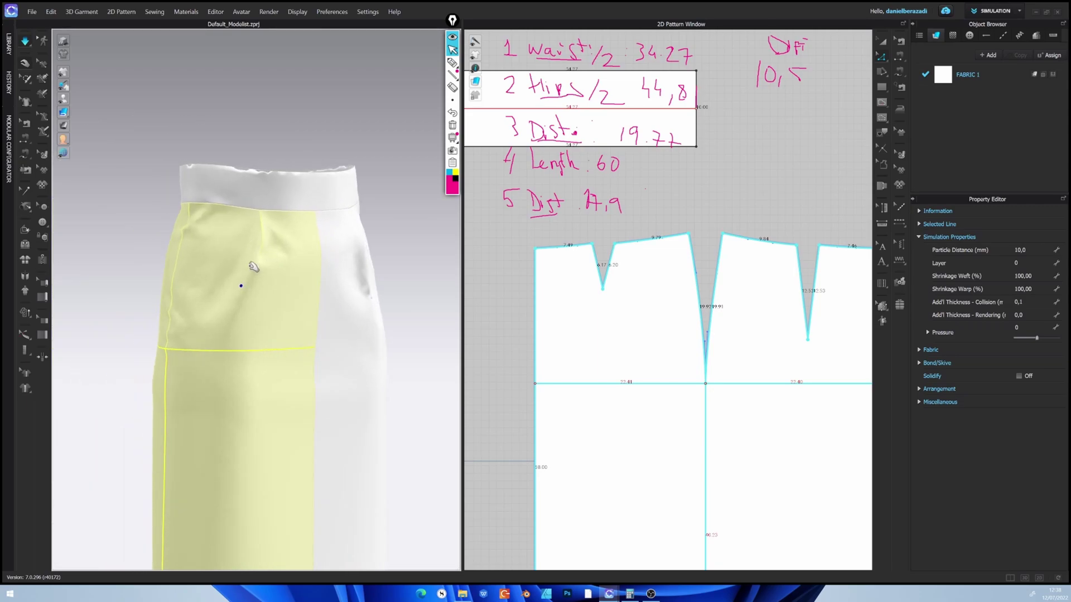
# Try shortening the front dart further to about 3 cm and check the front of the skirt
pyautogui.click(605, 240)
pyautogui.press('space')
pyautogui.moveTo(604, 289); pyautogui.dragTo(603, 265)
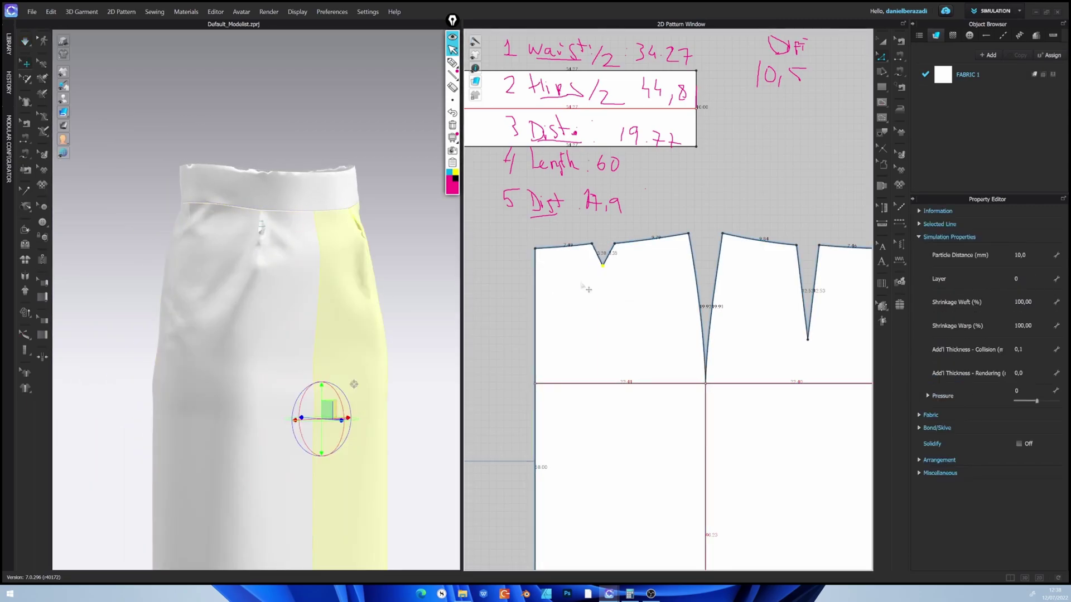
pyautogui.moveTo(186, 240); pyautogui.dragTo(263, 272, button='right')
pyautogui.moveTo(213, 266); pyautogui.dragTo(299, 302)
# Lengthen the front dart to about 16 cm and simulate the skirt
pyautogui.press('2')
pyautogui.click(618, 228)
pyautogui.moveTo(602, 266); pyautogui.dragTo(602, 363)
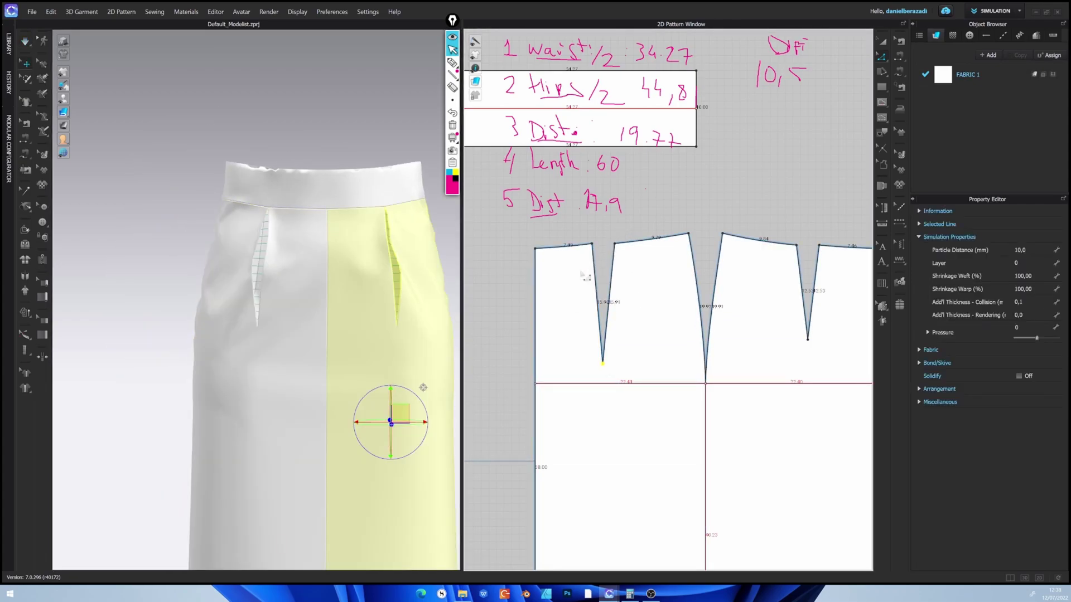
pyautogui.press('space')
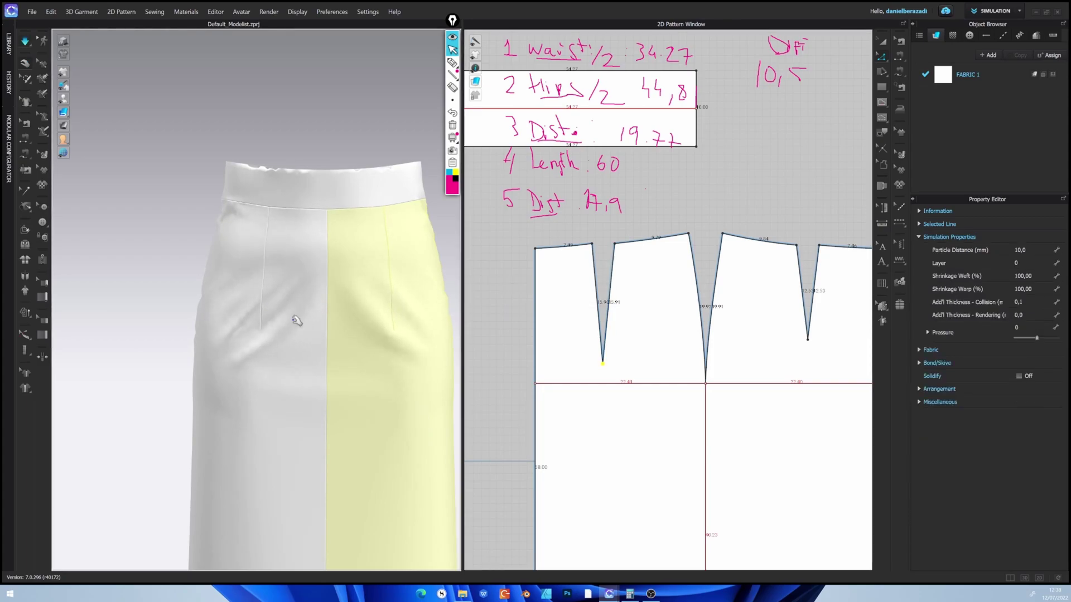
pyautogui.moveTo(338, 294); pyautogui.dragTo(334, 304, button='right')
# Move the front dart's tip toward the side seam and down near the hip line, and examine the simulated fit all around
pyautogui.moveTo(602, 363); pyautogui.dragTo(614, 364)
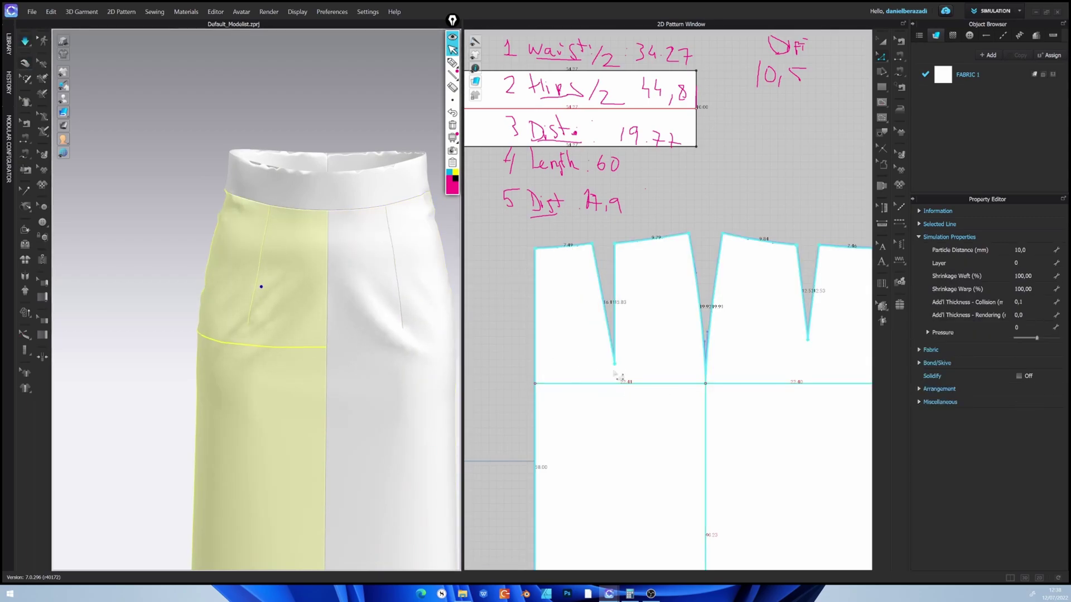
pyautogui.moveTo(614, 364); pyautogui.dragTo(610, 375)
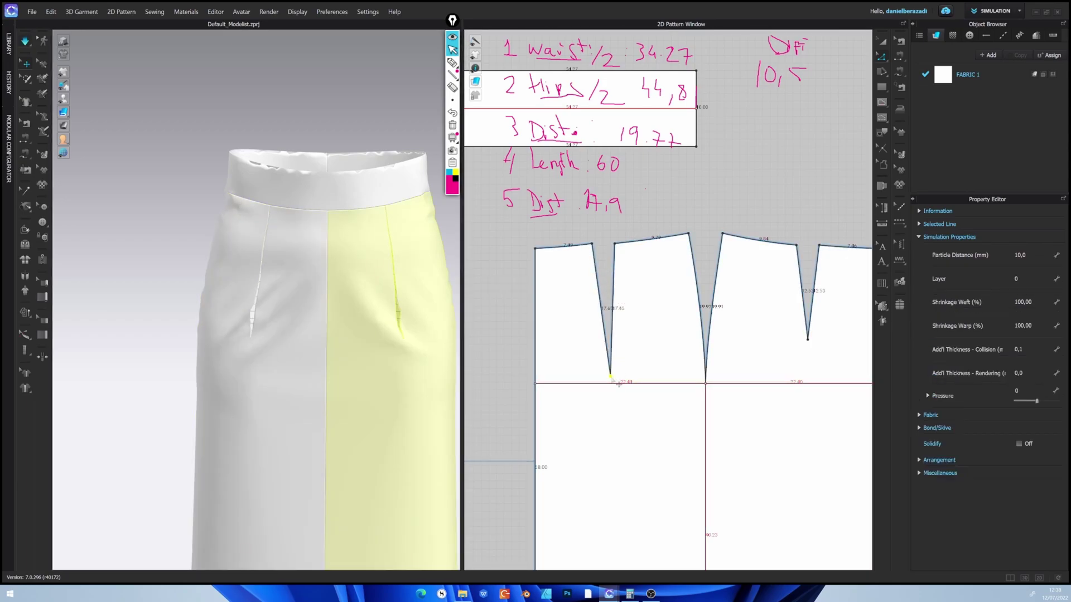
pyautogui.click(246, 272)
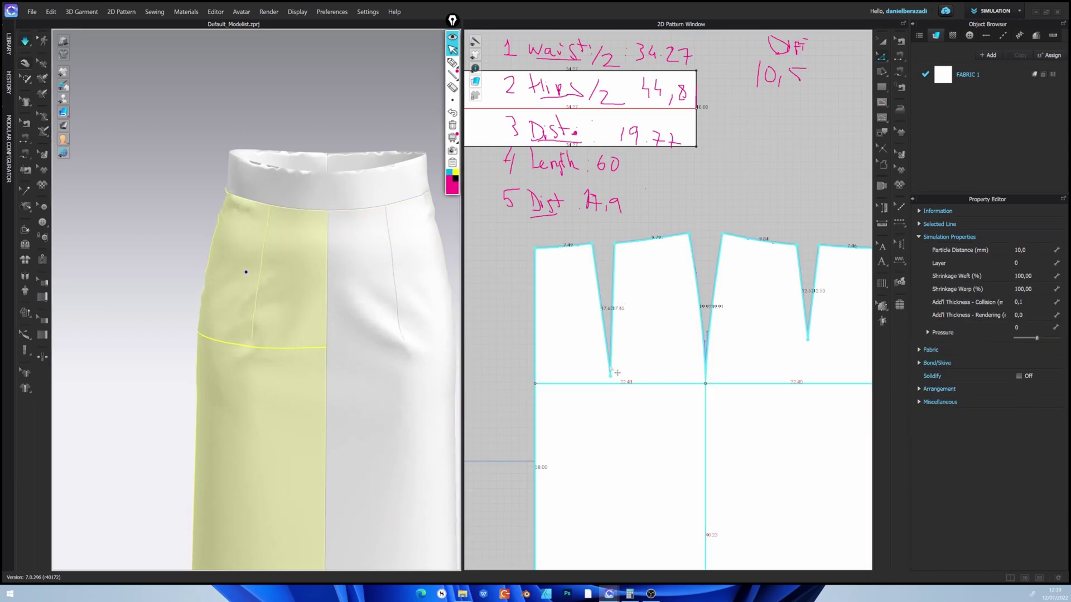
pyautogui.moveTo(252, 304); pyautogui.dragTo(315, 295, button='right')
pyautogui.click(175, 192)
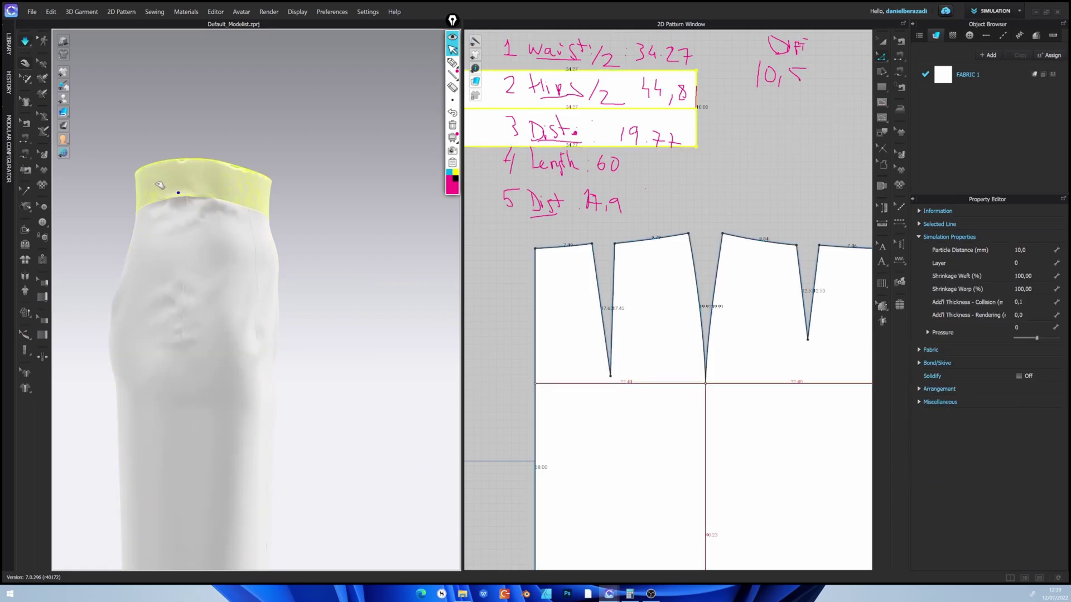
pyautogui.moveTo(169, 233); pyautogui.dragTo(297, 292, button='right')
pyautogui.click(260, 248)
pyautogui.moveTo(389, 280); pyautogui.dragTo(346, 255, button='right')
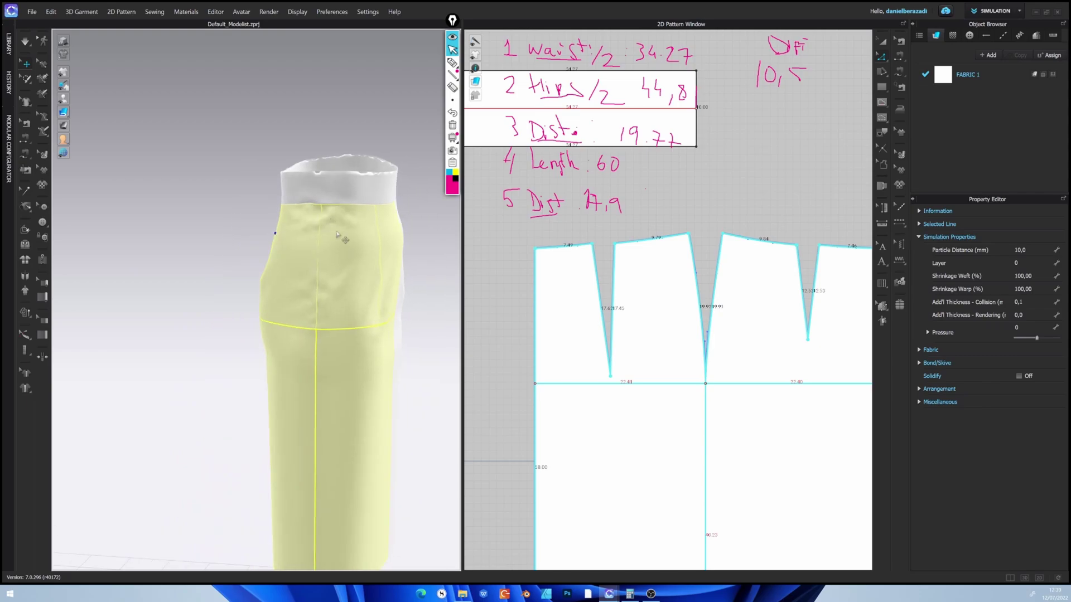
# Raise the front dart's tip and shift it toward the centre front, making the dart about 13.4 cm long
pyautogui.click(711, 230)
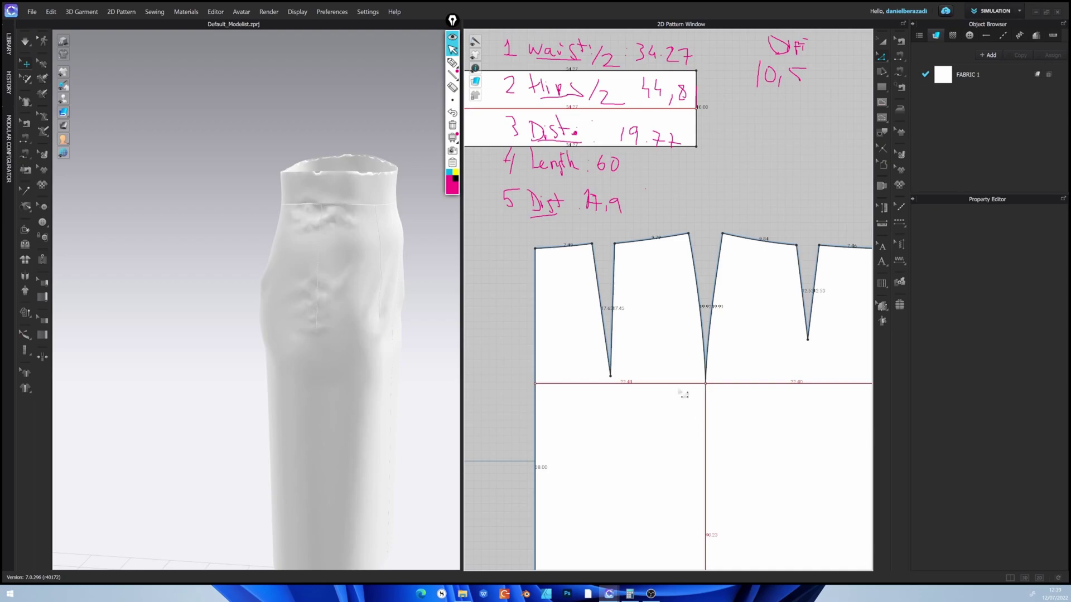
pyautogui.moveTo(611, 377); pyautogui.dragTo(606, 344)
pyautogui.click(664, 248)
pyautogui.moveTo(752, 315); pyautogui.dragTo(718, 321, button='middle')
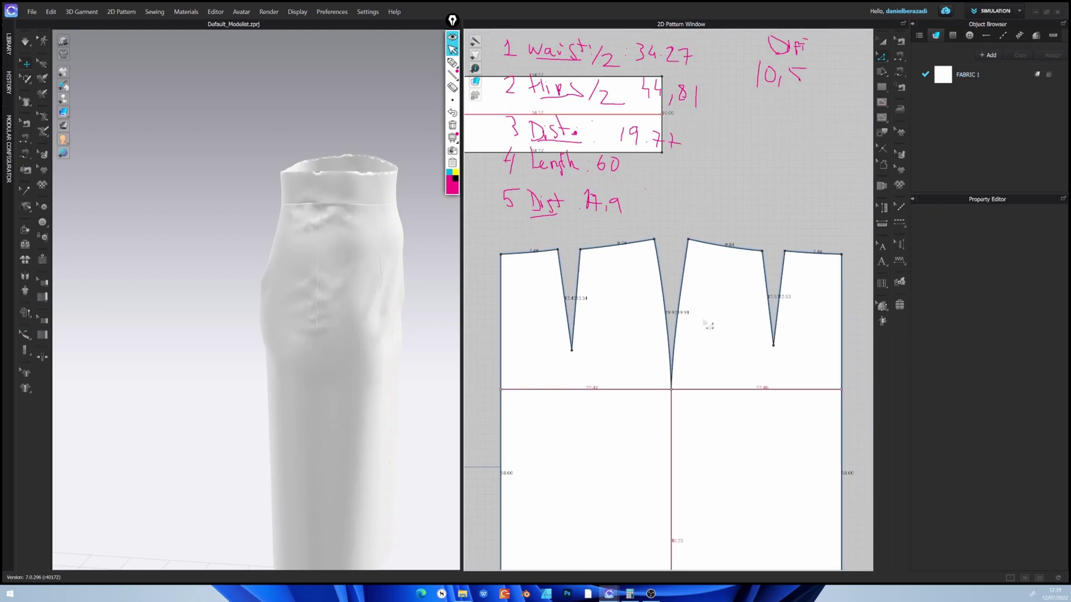
# Show the avatar again and view the whole skirt on it from the front
pyautogui.scroll(3, 279, 296)
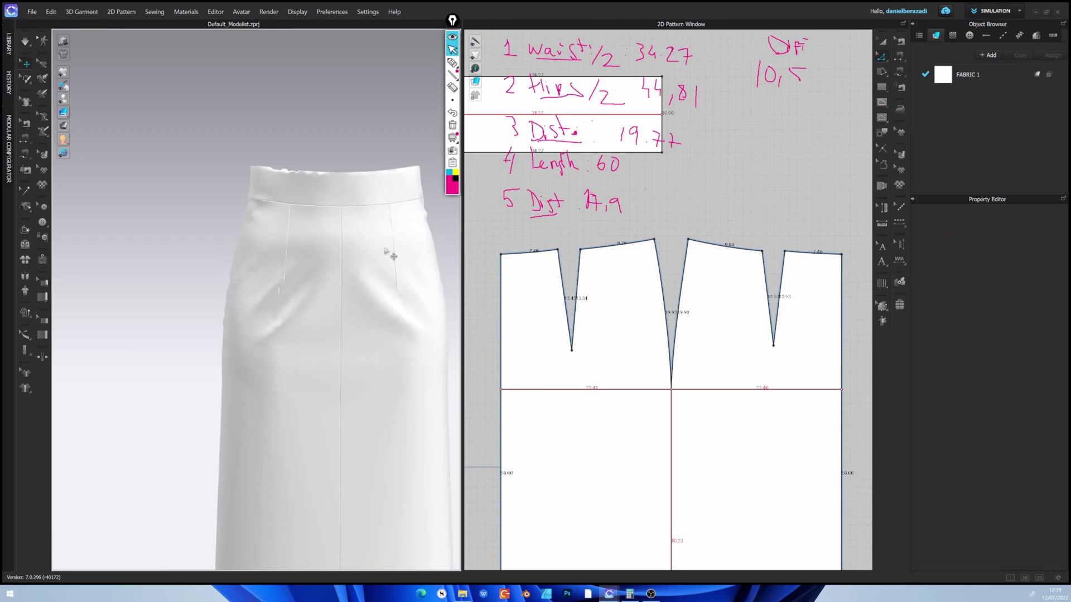
pyautogui.click(77, 99)
pyautogui.scroll(-4, 368, 298)
pyautogui.moveTo(407, 276); pyautogui.dragTo(383, 286, button='right')
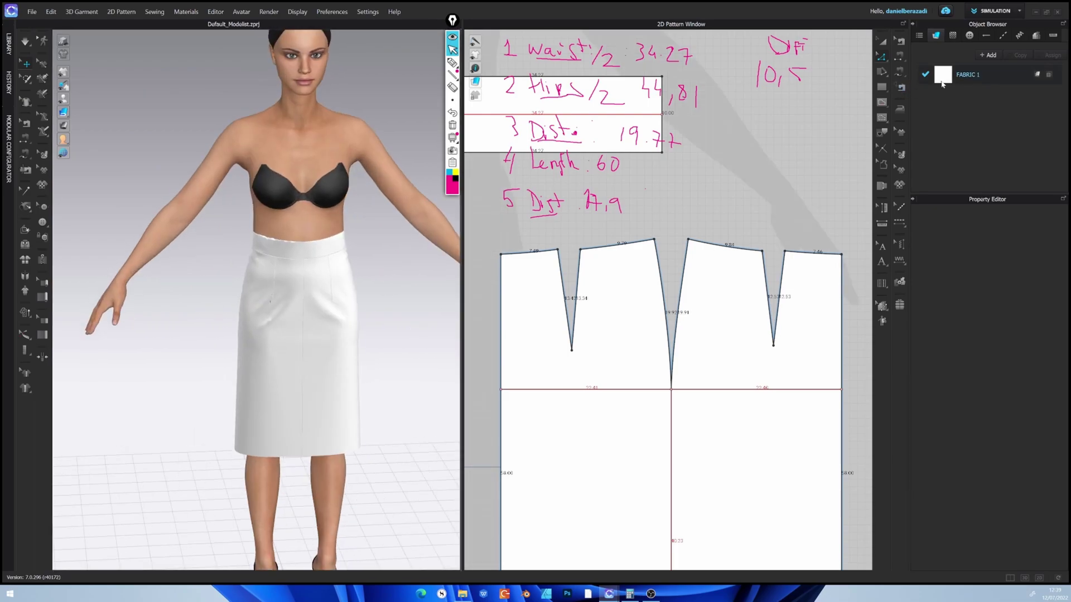
# Set FABRIC 1's physical property preset to (Default_for_Simulation) and check the simulated skirt on the avatar
pyautogui.click(951, 75)
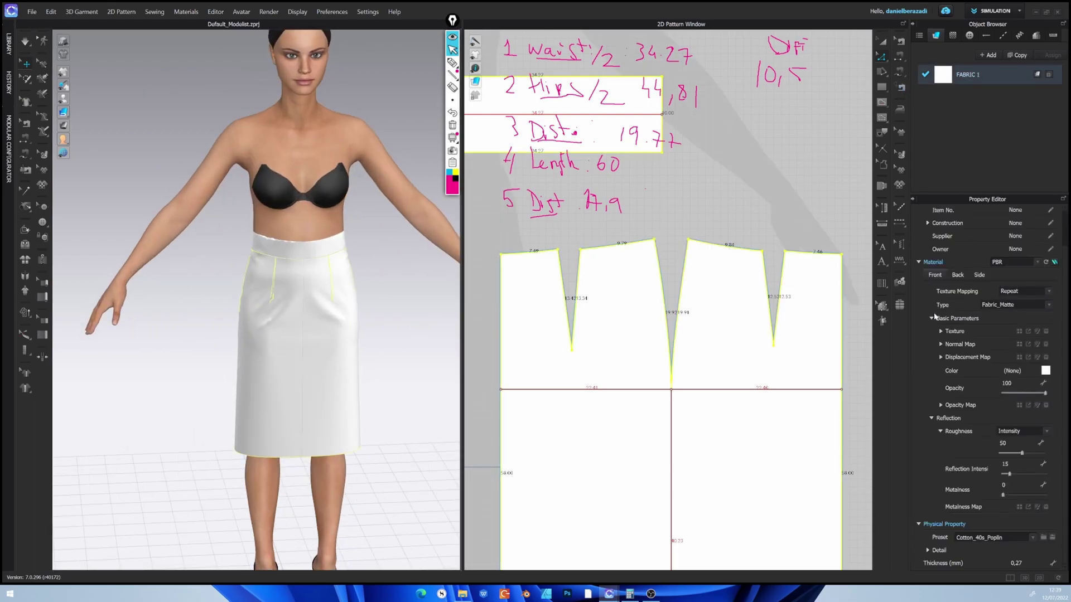
pyautogui.click(933, 317)
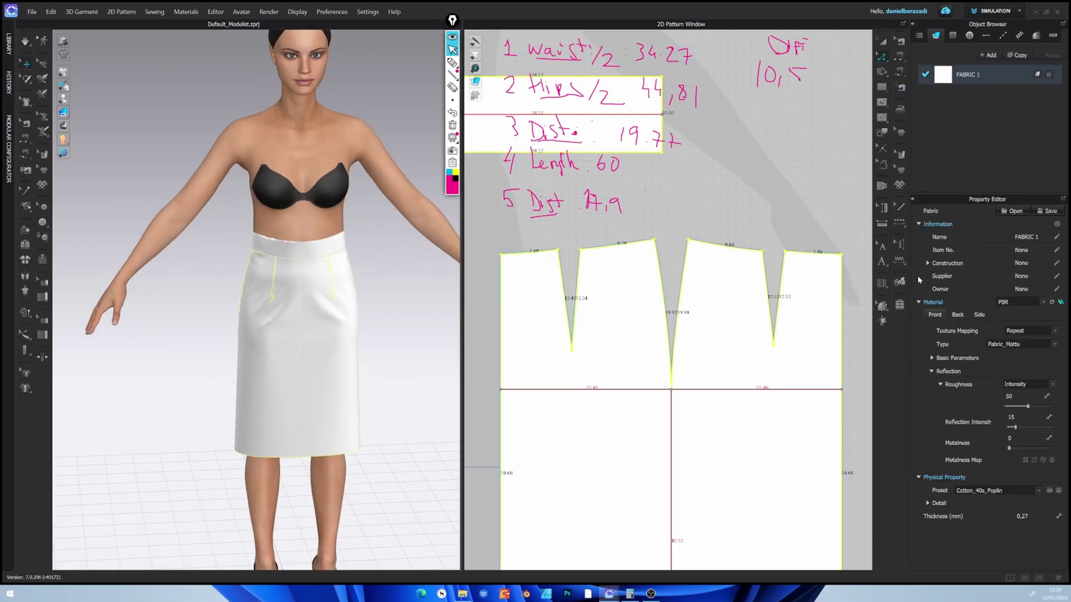
pyautogui.click(978, 491)
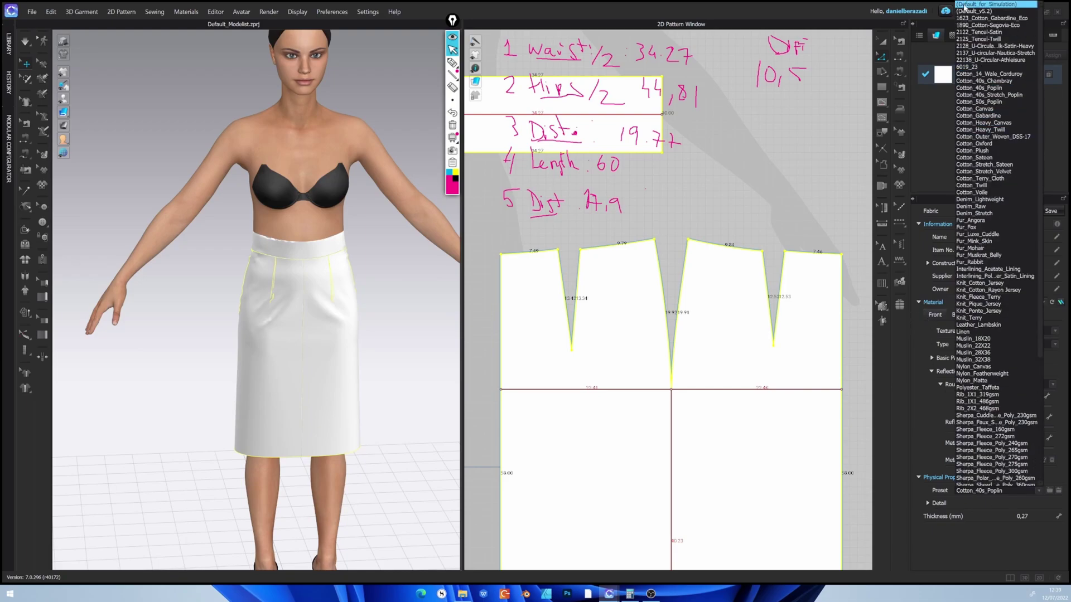
pyautogui.click(964, 5)
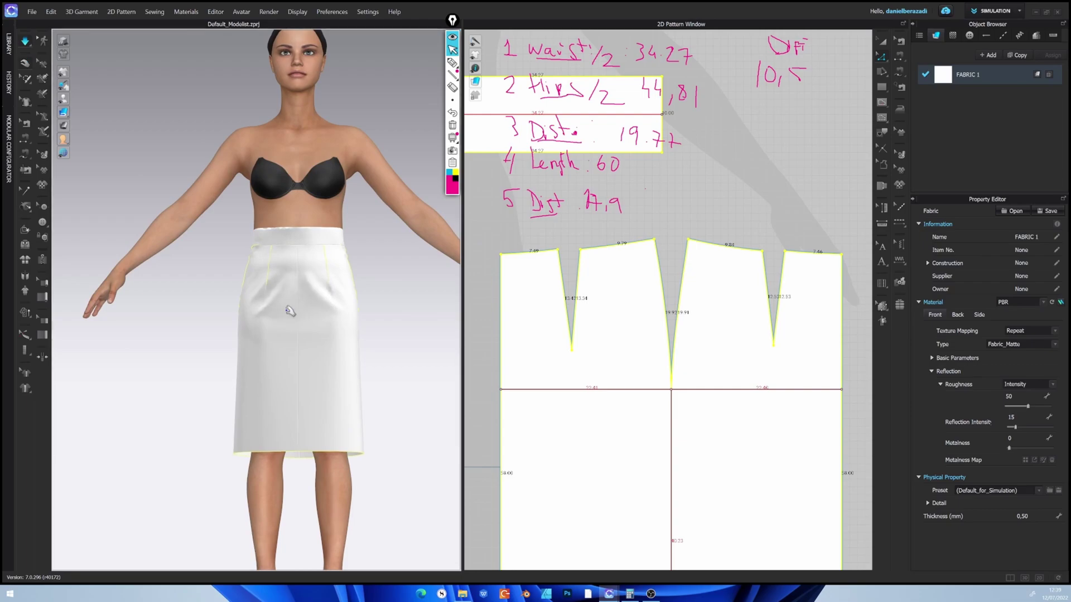
pyautogui.click(270, 299)
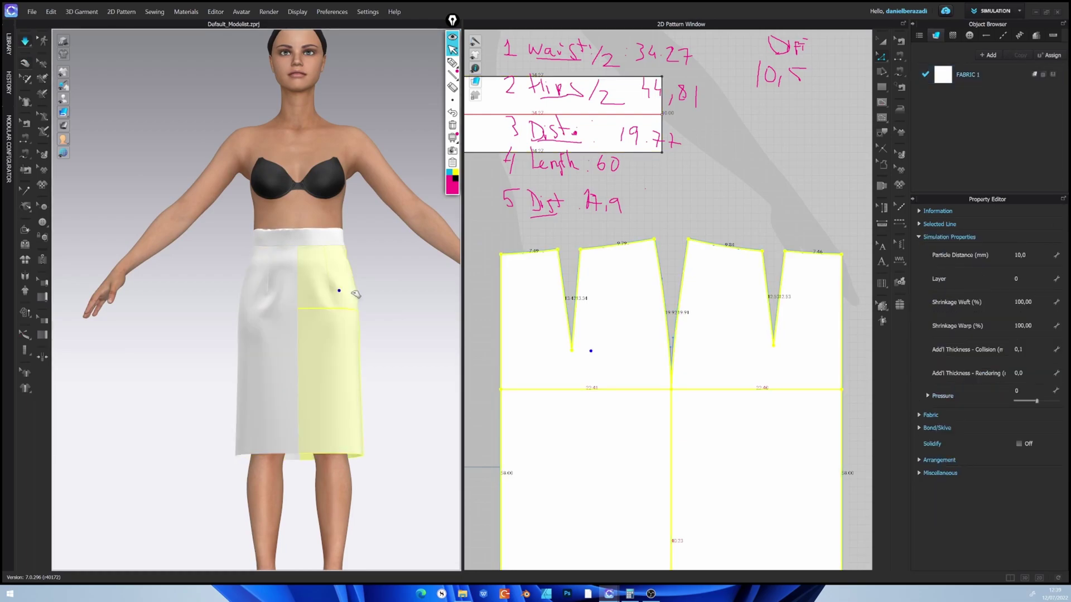
pyautogui.moveTo(375, 306); pyautogui.dragTo(415, 301, button='right')
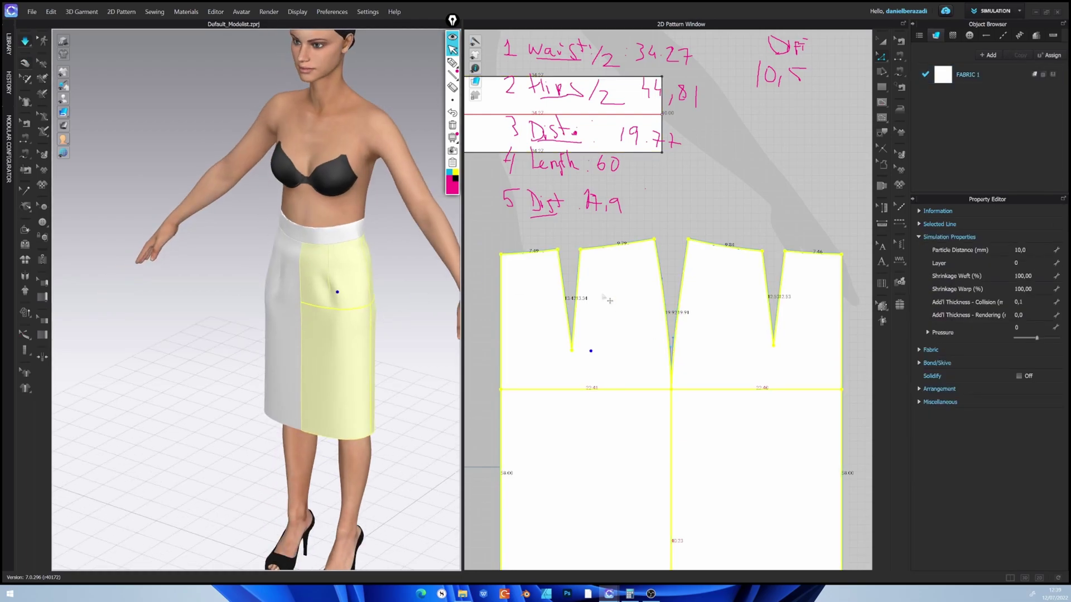
# Pull the skirt fabric around the front darts and hips during simulation, and examine the fit from several angles
pyautogui.scroll(6, 293, 284)
pyautogui.moveTo(303, 267); pyautogui.dragTo(282, 268)
pyautogui.hotkey('ctrl', 'z')
pyautogui.moveTo(309, 294); pyautogui.dragTo(312, 296, button='right')
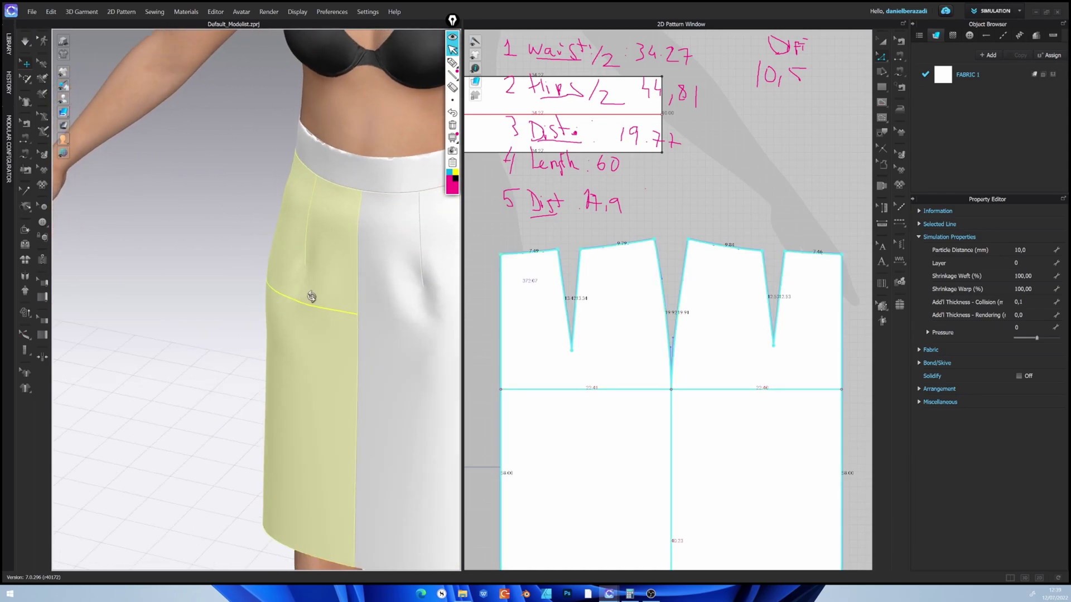
pyautogui.press('space')
pyautogui.moveTo(295, 274); pyautogui.dragTo(261, 292)
pyautogui.moveTo(309, 271)
pyautogui.mouseDown(button='right')
pyautogui.moveTo(338, 282)
pyautogui.moveTo(322, 271)
pyautogui.mouseUp(button='right')
pyautogui.moveTo(385, 304); pyautogui.dragTo(359, 282, button='right')
pyautogui.moveTo(357, 276); pyautogui.dragTo(364, 272)
pyautogui.moveTo(364, 272); pyautogui.dragTo(354, 263, button='right')
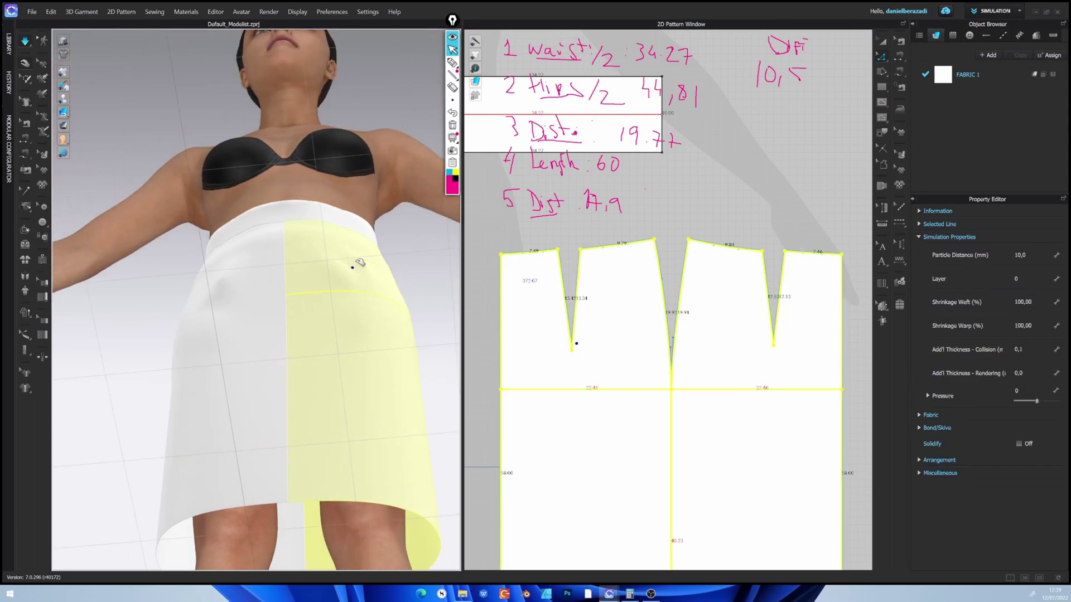
pyautogui.moveTo(353, 303); pyautogui.dragTo(359, 329, button='right')
pyautogui.scroll(3, 365, 321)
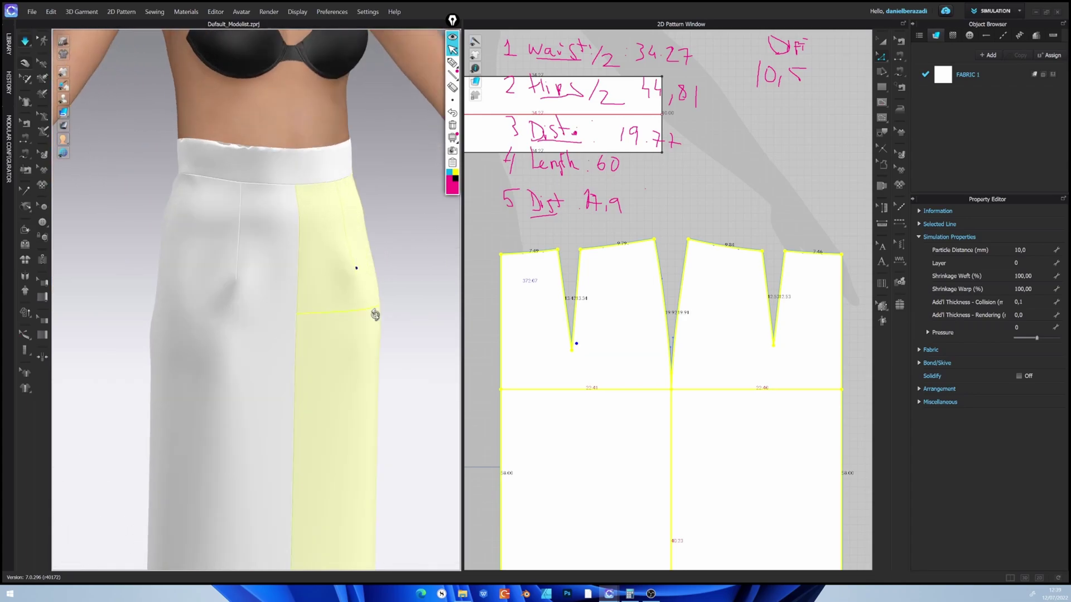
# Lengthen the front dart straight down to just above the hip line
pyautogui.click(882, 56)
pyautogui.moveTo(573, 354); pyautogui.dragTo(572, 384)
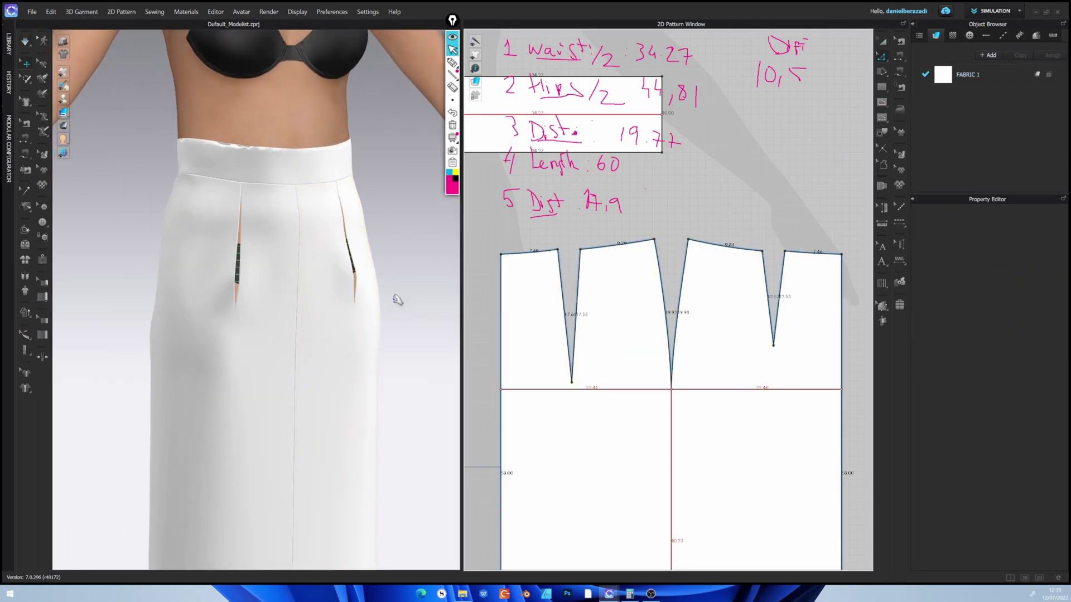
# Move the front dart's tip straight down onto the hip line and simulate the skirt to check its fit
pyautogui.moveTo(278, 317); pyautogui.dragTo(211, 310, button='right')
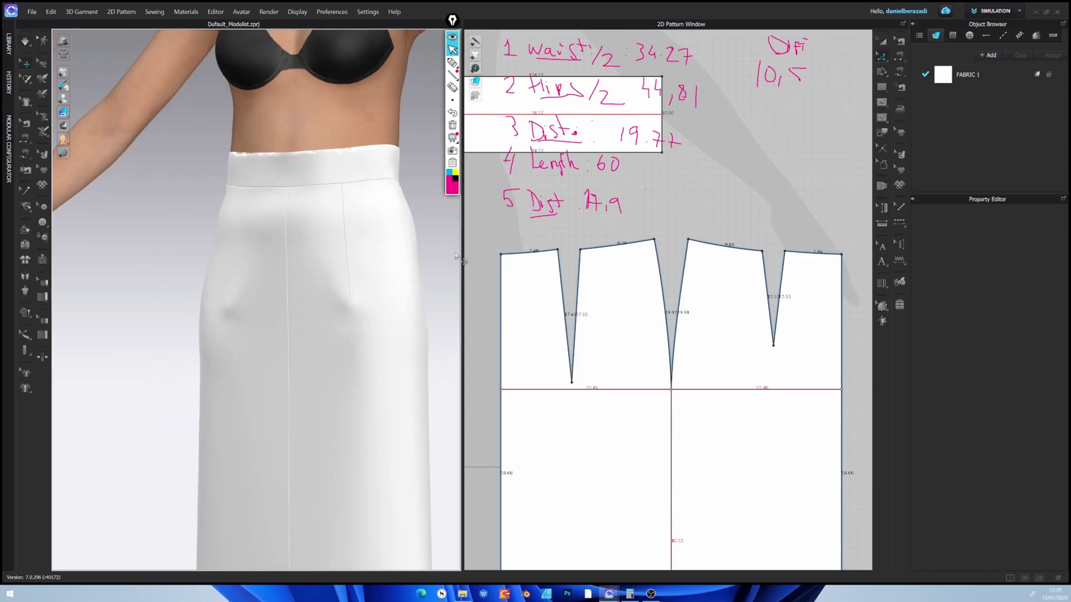
pyautogui.moveTo(571, 383); pyautogui.dragTo(571, 388)
pyautogui.press('space')
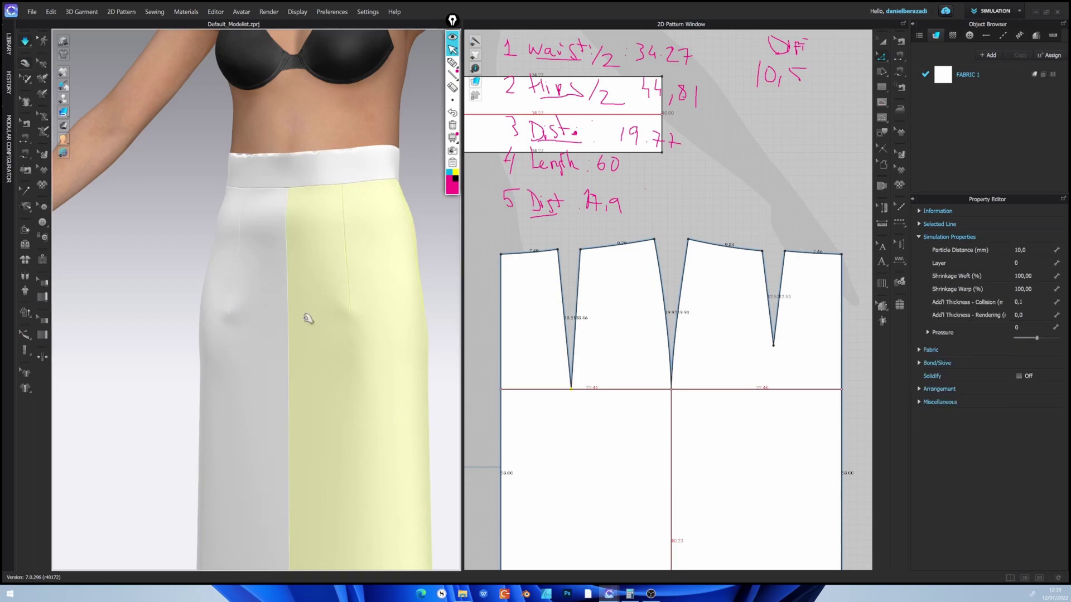
pyautogui.moveTo(306, 315); pyautogui.dragTo(328, 341, button='right')
pyautogui.click(221, 316)
pyautogui.press('space')
pyautogui.click(425, 272)
pyautogui.moveTo(425, 273); pyautogui.dragTo(372, 282, button='right')
# Set FABRIC 1's physical property preset to Linen and simulate the skirt with it
pyautogui.click(942, 82)
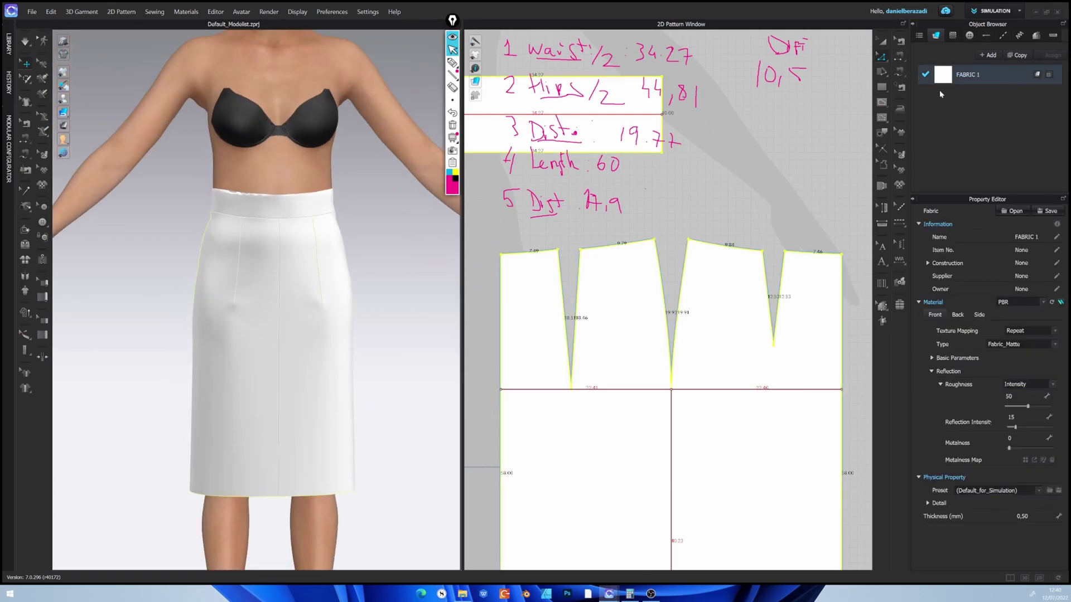
pyautogui.scroll(-2, 330, 309)
pyautogui.moveTo(367, 314); pyautogui.dragTo(290, 291, button='right')
pyautogui.moveTo(389, 286)
pyautogui.mouseDown(button='right')
pyautogui.moveTo(296, 282)
pyautogui.moveTo(406, 282)
pyautogui.mouseUp(button='right')
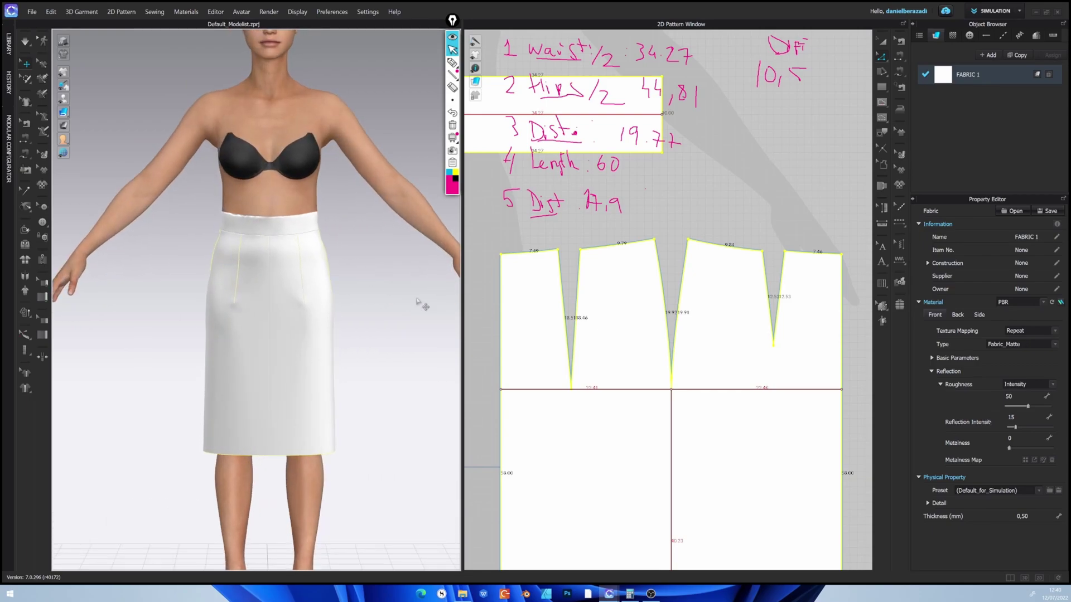
pyautogui.click(984, 491)
pyautogui.scroll(-3, 977, 290)
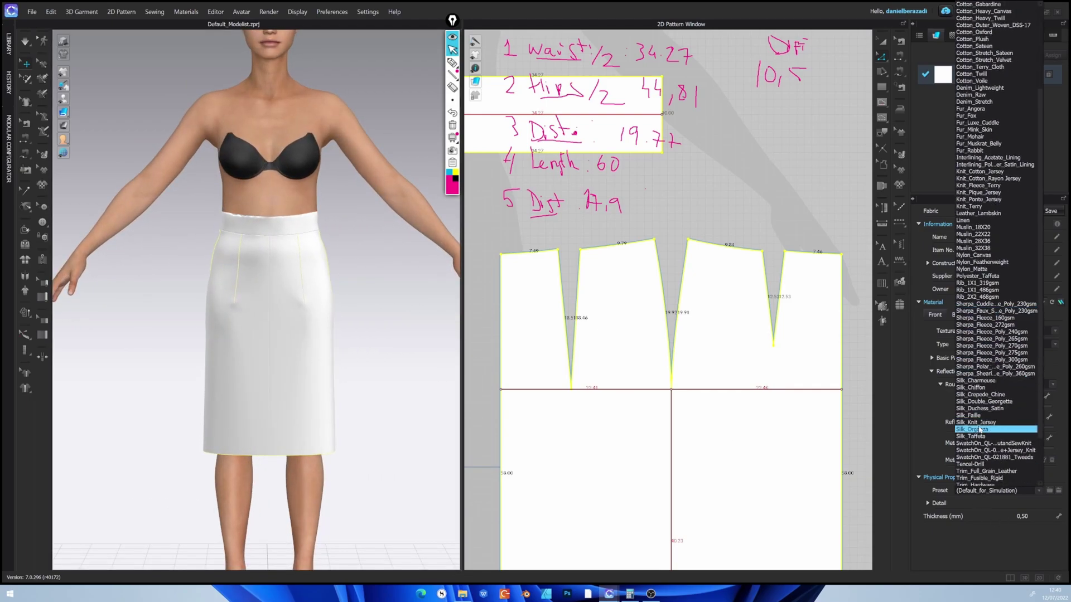
pyautogui.click(963, 283)
pyautogui.press('space')
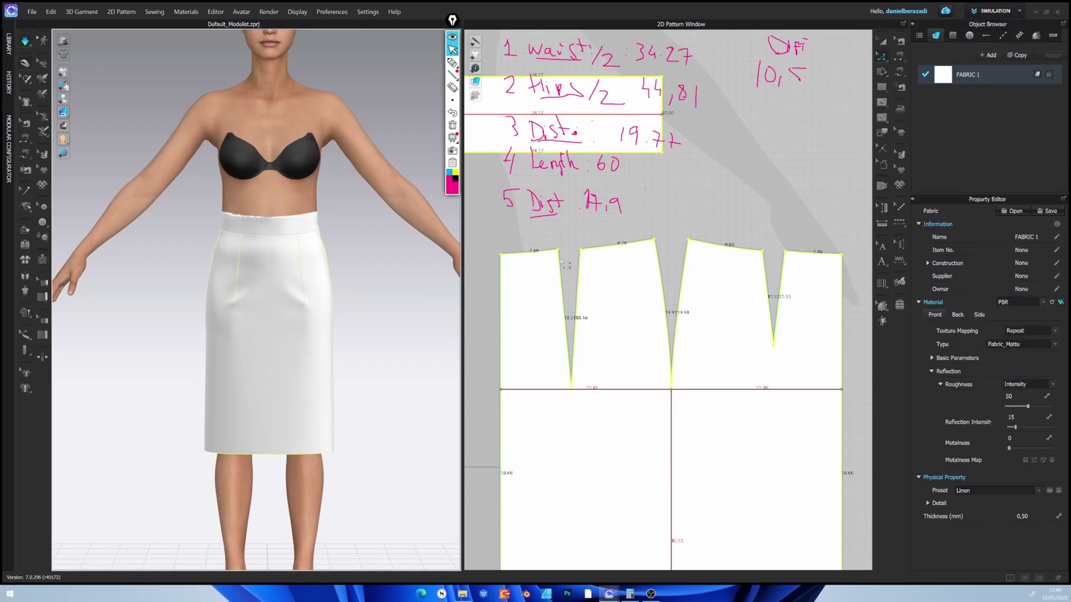
# Pull the waistband and skirt fabric during simulation, and examine the fit and the side seam from several angles
pyautogui.click(574, 315)
pyautogui.moveTo(392, 290); pyautogui.dragTo(263, 266, button='right')
pyautogui.click(252, 226)
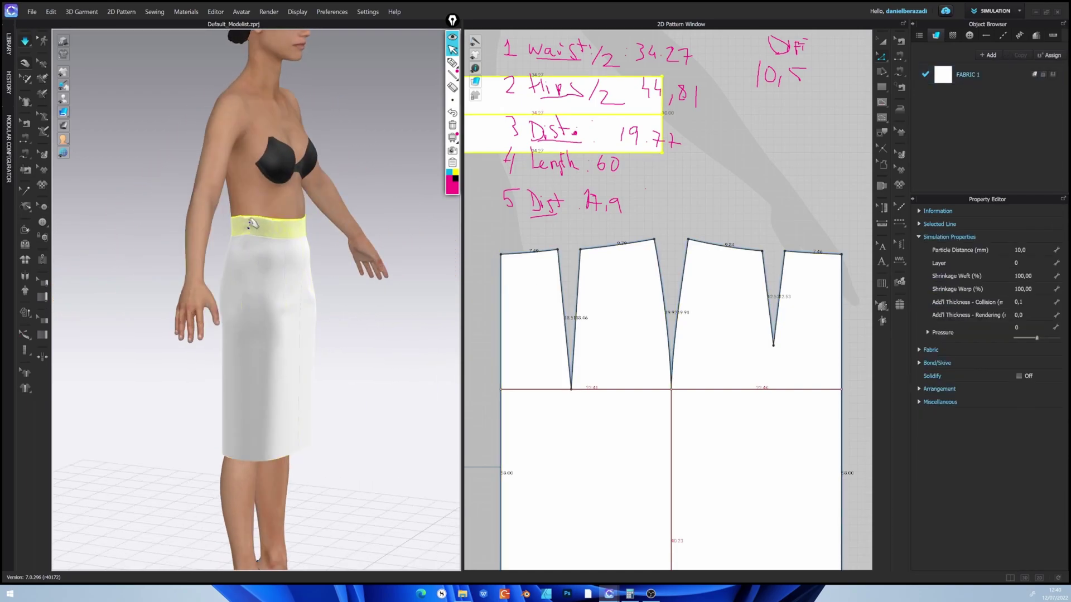
pyautogui.click(255, 252)
pyautogui.moveTo(301, 258); pyautogui.dragTo(230, 271, button='right')
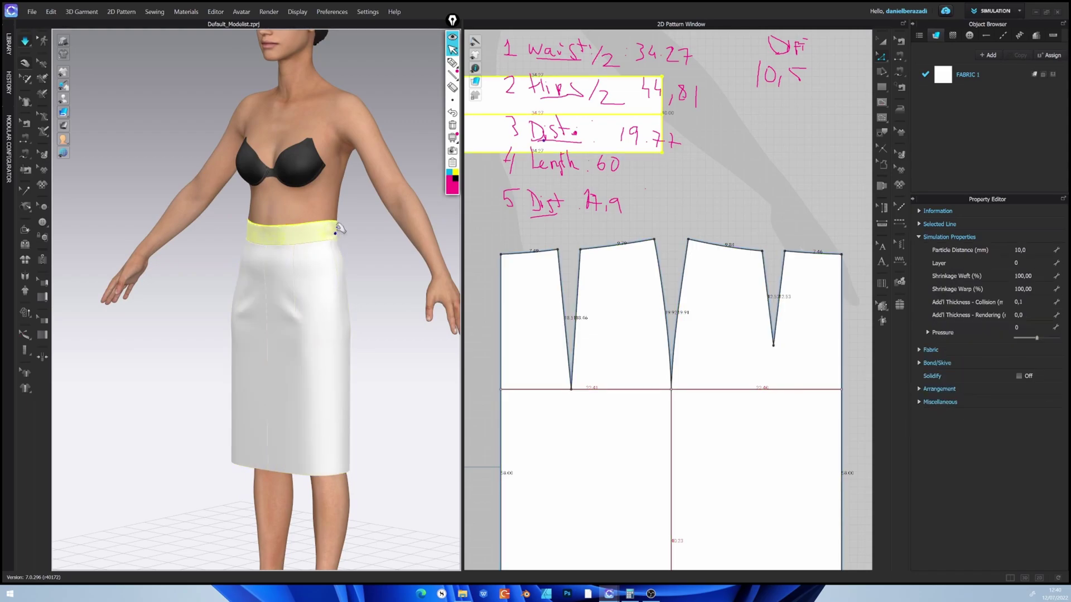
pyautogui.moveTo(334, 255); pyautogui.dragTo(321, 279, button='right')
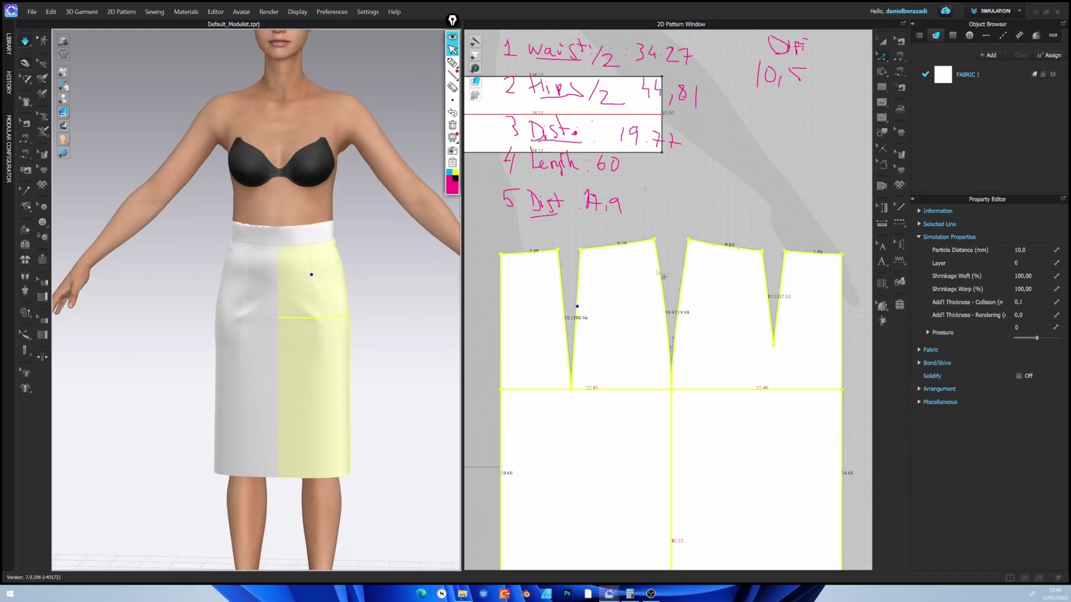
pyautogui.scroll(-3, 668, 312)
pyautogui.moveTo(675, 310); pyautogui.dragTo(681, 341, button='right')
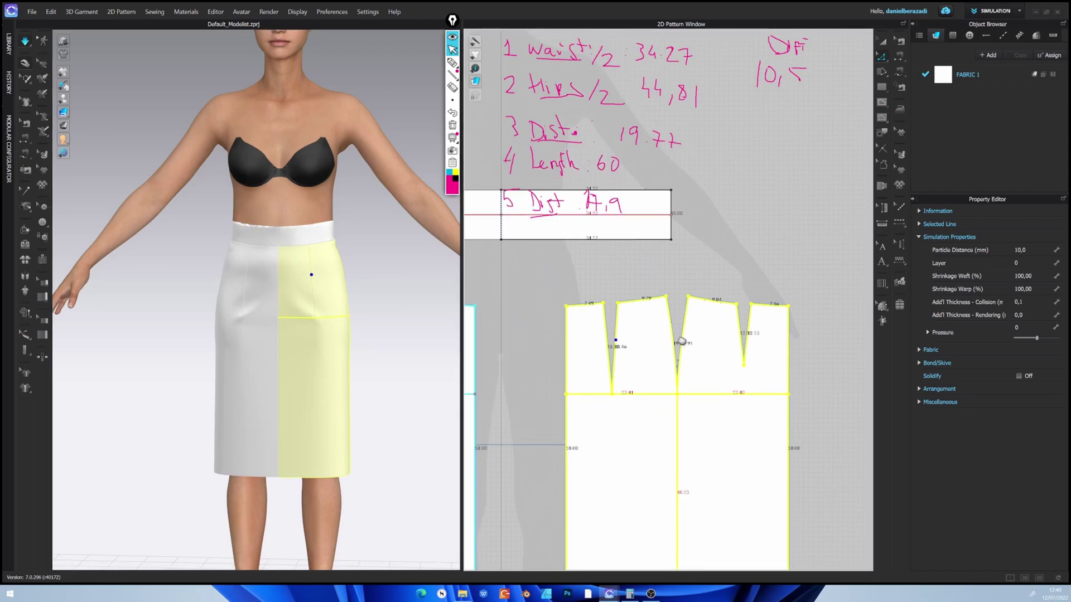
pyautogui.click(677, 283)
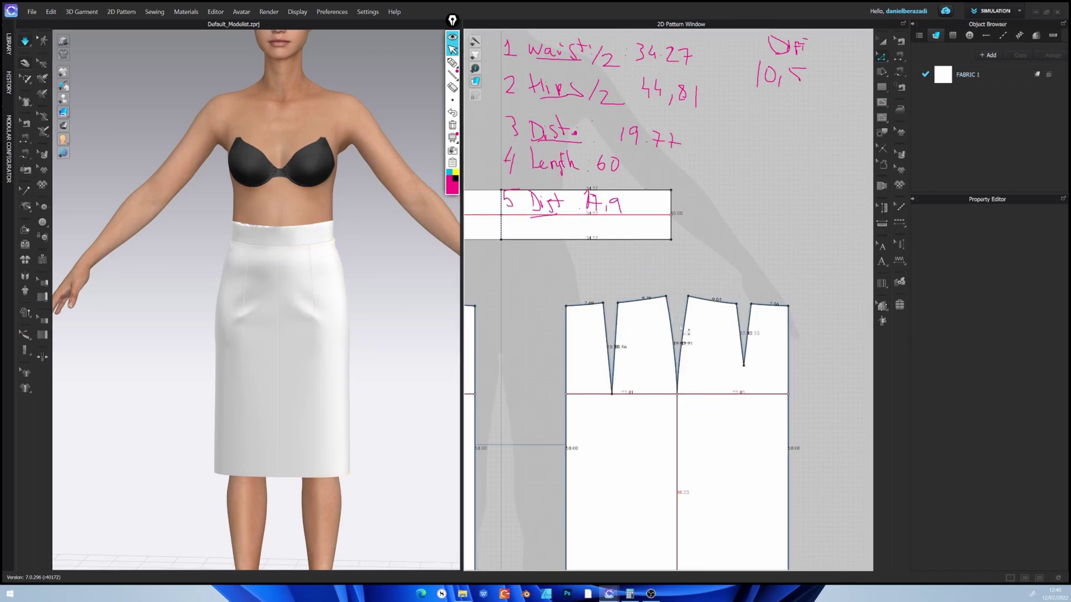
# Stop the simulation and reshape the front and back side curves between the waist and the hip line
pyautogui.scroll(4, 679, 326)
pyautogui.press('space')
pyautogui.click(657, 304)
pyautogui.moveTo(656, 316); pyautogui.dragTo(688, 315)
pyautogui.click(691, 314)
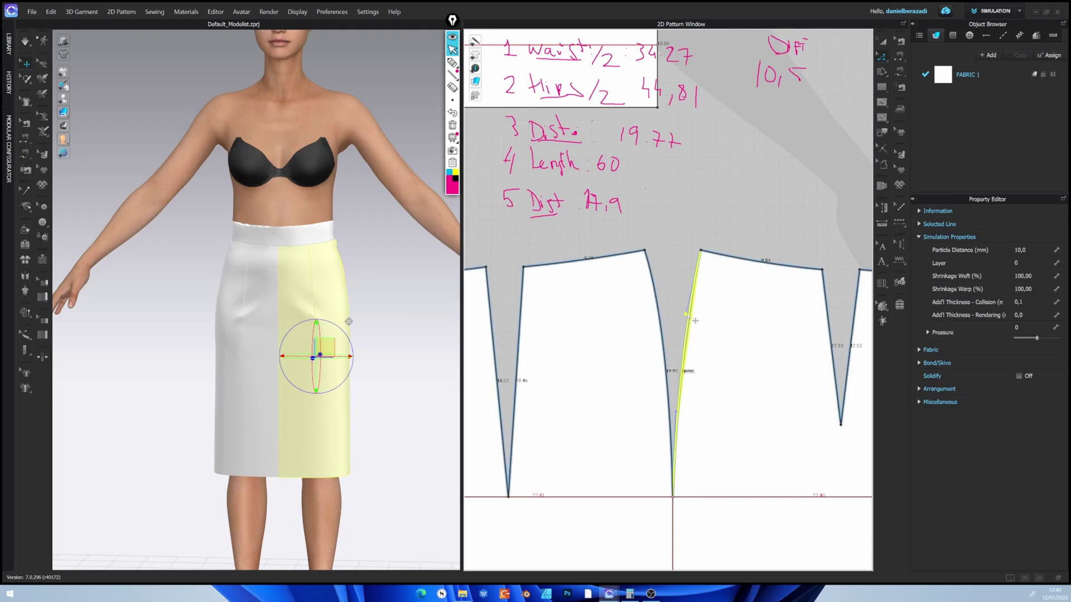
pyautogui.moveTo(677, 416); pyautogui.dragTo(672, 397)
pyautogui.click(672, 395)
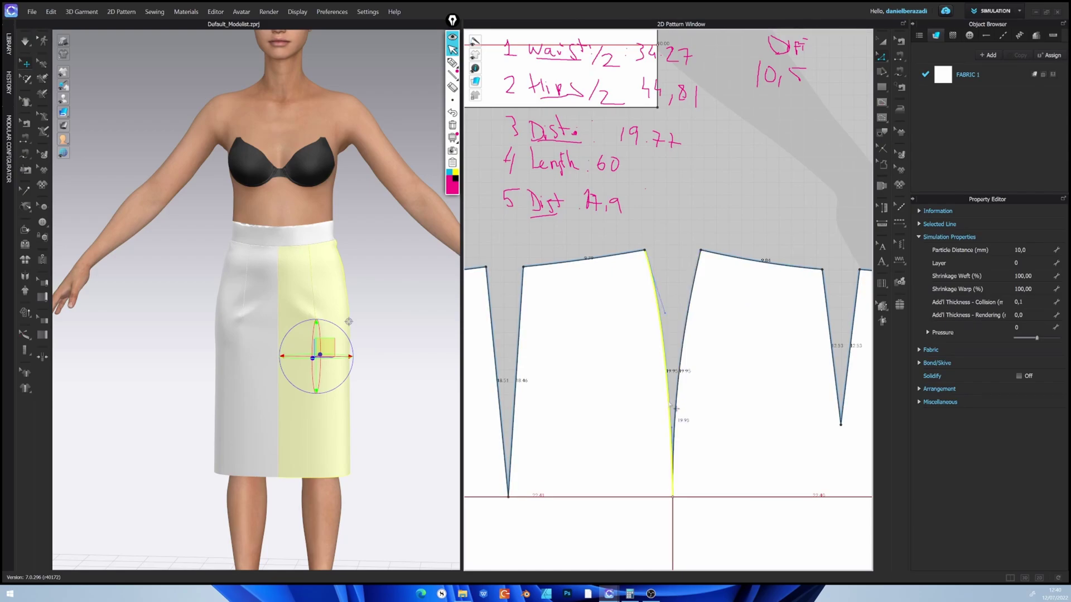
# Try to bring the lower part of the front side curve closer to the back panel's side curve
pyautogui.moveTo(676, 392); pyautogui.dragTo(674, 387)
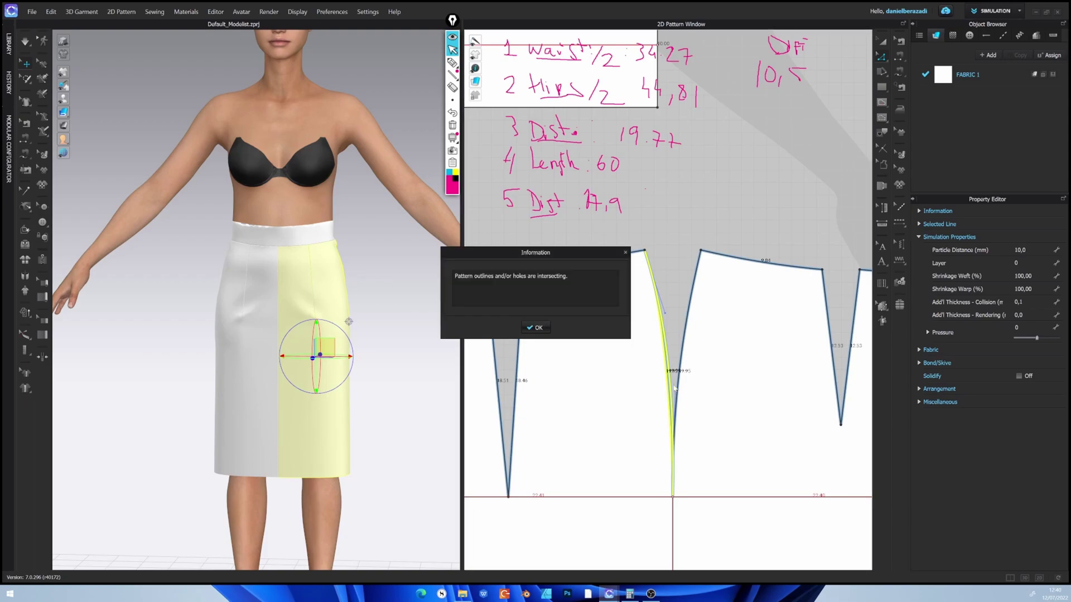
pyautogui.click(552, 328)
pyautogui.moveTo(671, 429); pyautogui.dragTo(673, 416)
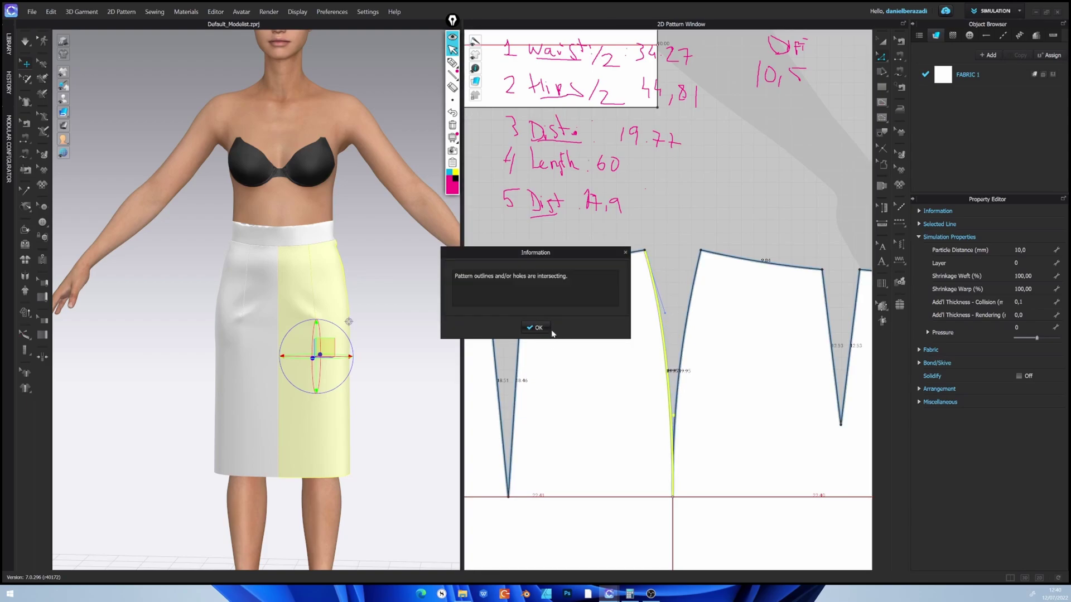
pyautogui.click(536, 328)
# Round the upper part of the back panel's side curve by shifting its control handle toward the front panel
pyautogui.click(695, 314)
pyautogui.moveTo(686, 316); pyautogui.dragTo(680, 310)
pyautogui.scroll(-4, 686, 364)
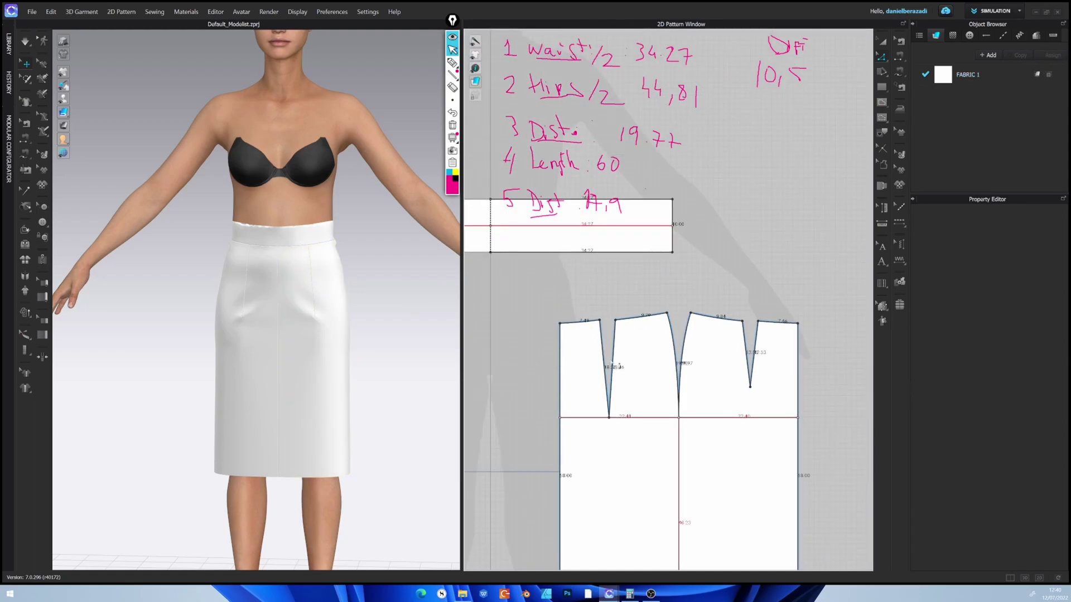
# Lengthen the back dart straight down toward the hip line and simulate the skirt to check its back
pyautogui.moveTo(353, 281); pyautogui.dragTo(280, 297, button='right')
pyautogui.click(308, 261)
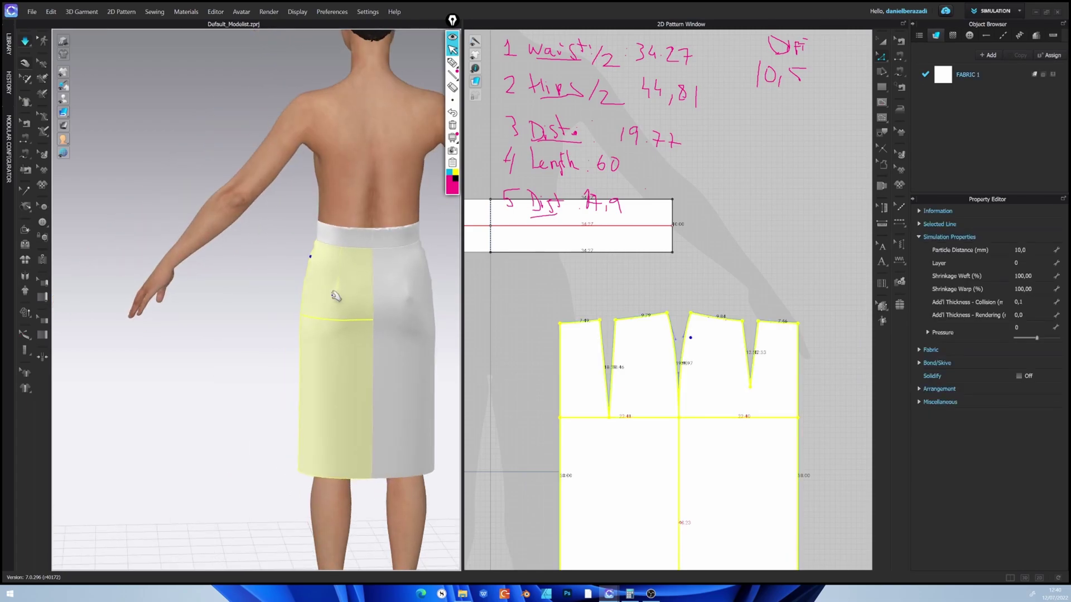
pyautogui.click(764, 273)
pyautogui.scroll(6, 724, 339)
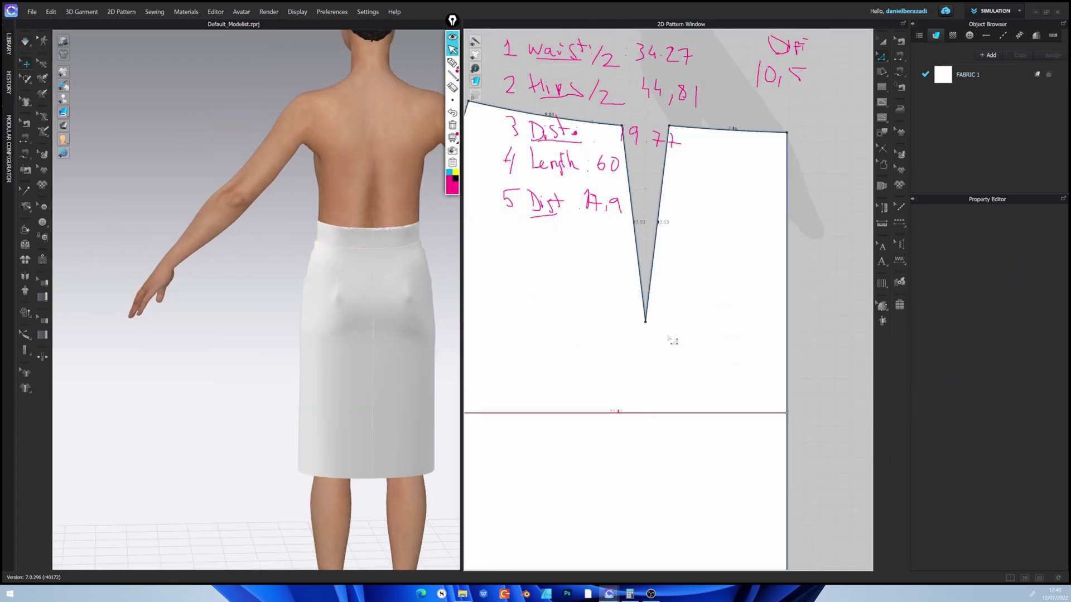
pyautogui.moveTo(647, 326); pyautogui.dragTo(645, 361)
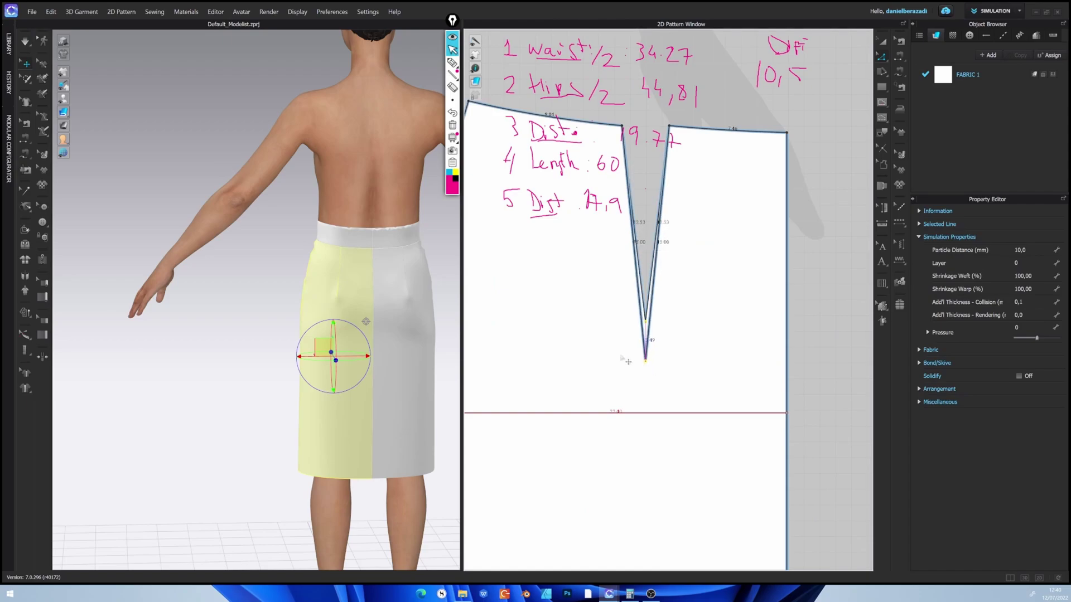
pyautogui.moveTo(372, 333); pyautogui.dragTo(399, 320, button='right')
pyautogui.press('space')
pyautogui.moveTo(350, 313); pyautogui.dragTo(389, 299, button='middle')
pyautogui.click(389, 298)
# Examine the skirt's fit on the avatar from the front and side, along with the pattern pieces
pyautogui.moveTo(387, 296); pyautogui.dragTo(246, 252, button='right')
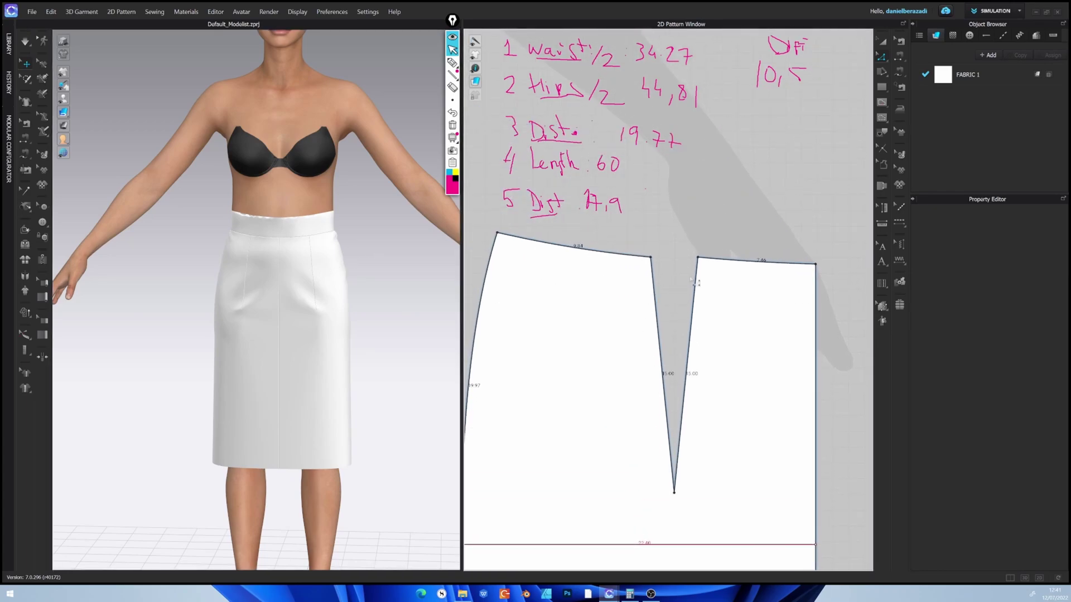
pyautogui.moveTo(292, 305); pyautogui.dragTo(272, 228, button='right')
pyautogui.scroll(-5, 741, 304)
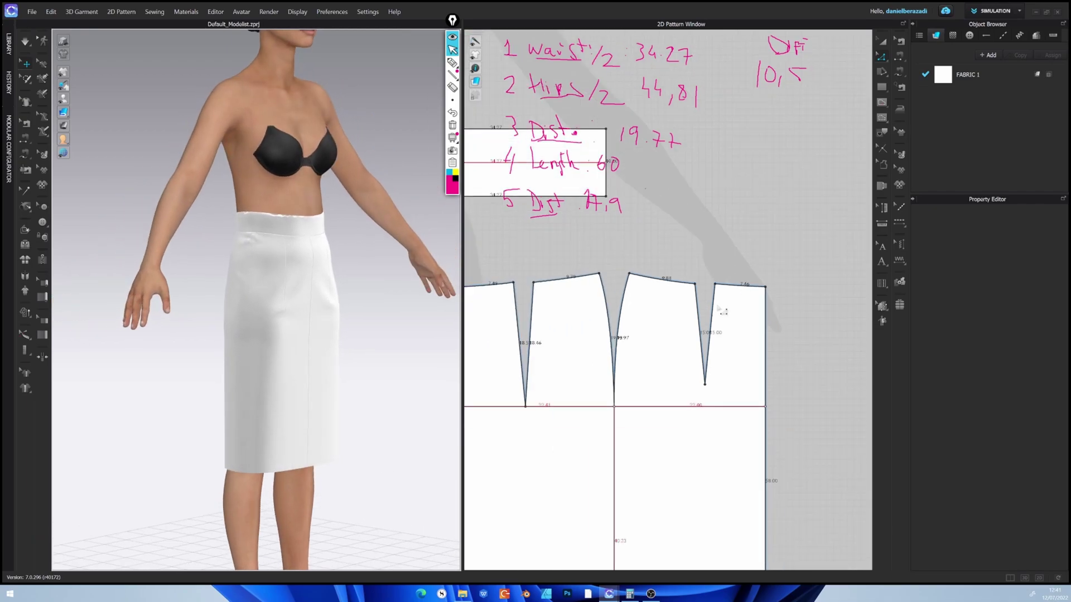
pyautogui.moveTo(592, 294); pyautogui.dragTo(645, 295, button='middle')
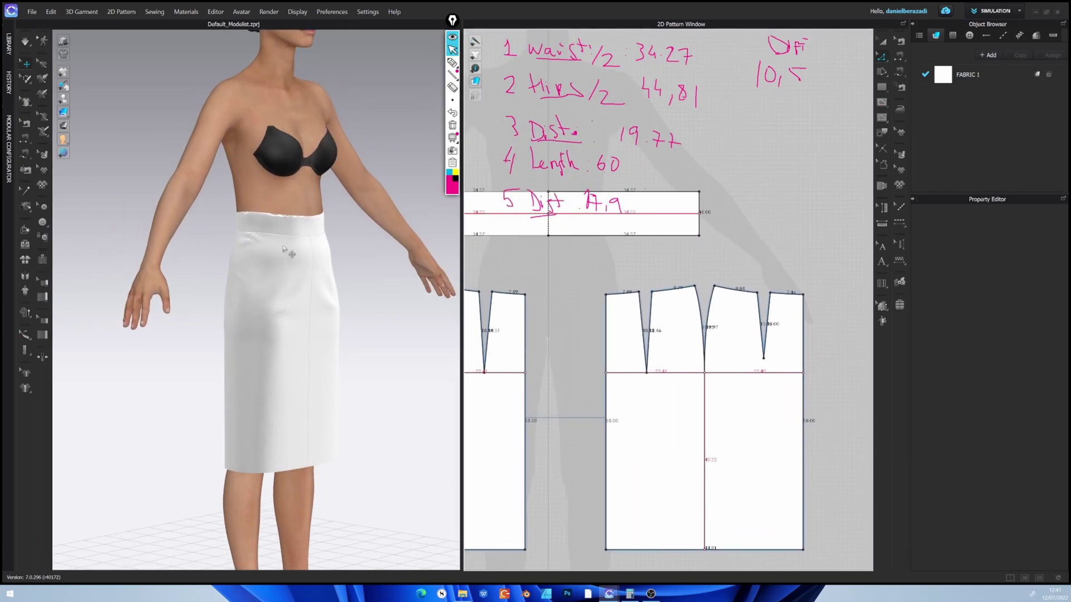
pyautogui.moveTo(375, 258); pyautogui.dragTo(320, 249, button='right')
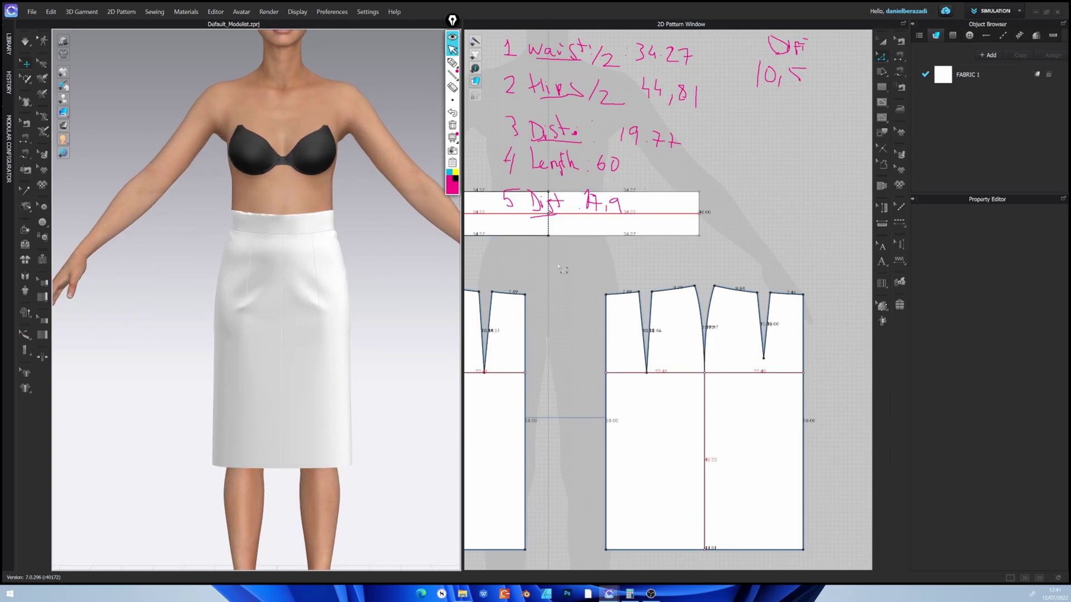
pyautogui.moveTo(561, 269); pyautogui.dragTo(586, 291, button='middle')
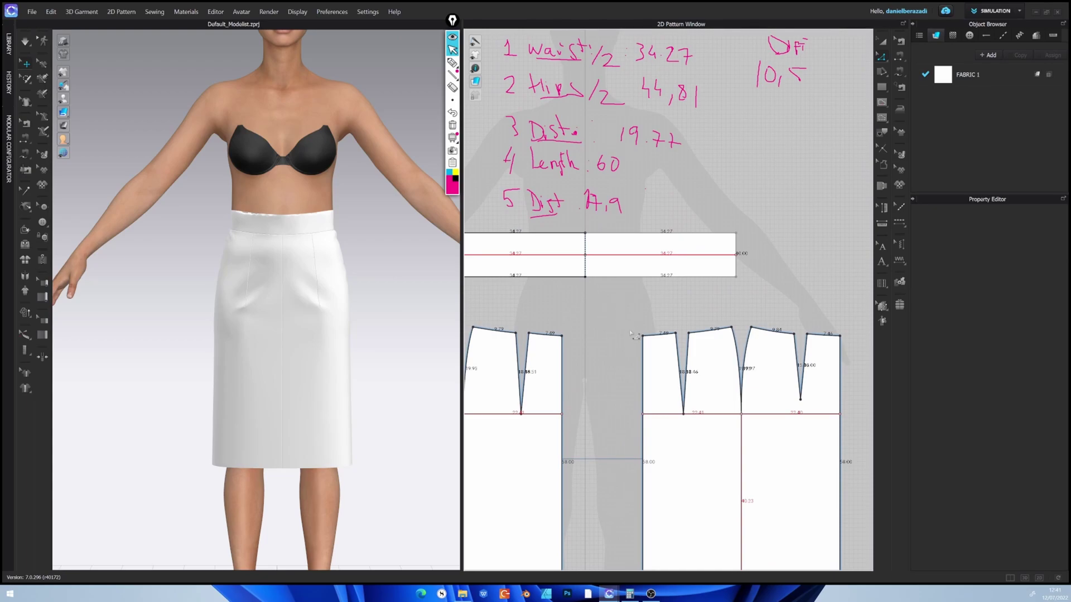
pyautogui.moveTo(351, 303); pyautogui.dragTo(314, 222, button='right')
pyautogui.scroll(3, 264, 243)
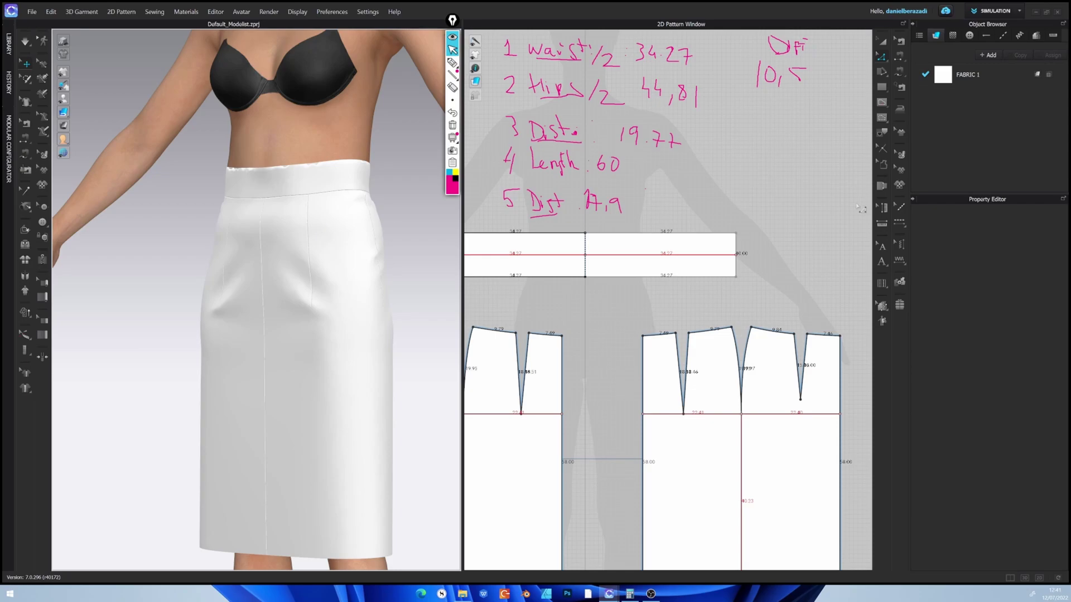
# Activate the Steam Brush, move its settings clear of the pattern pieces, and set the brush size to 78 mm
pyautogui.click(900, 109)
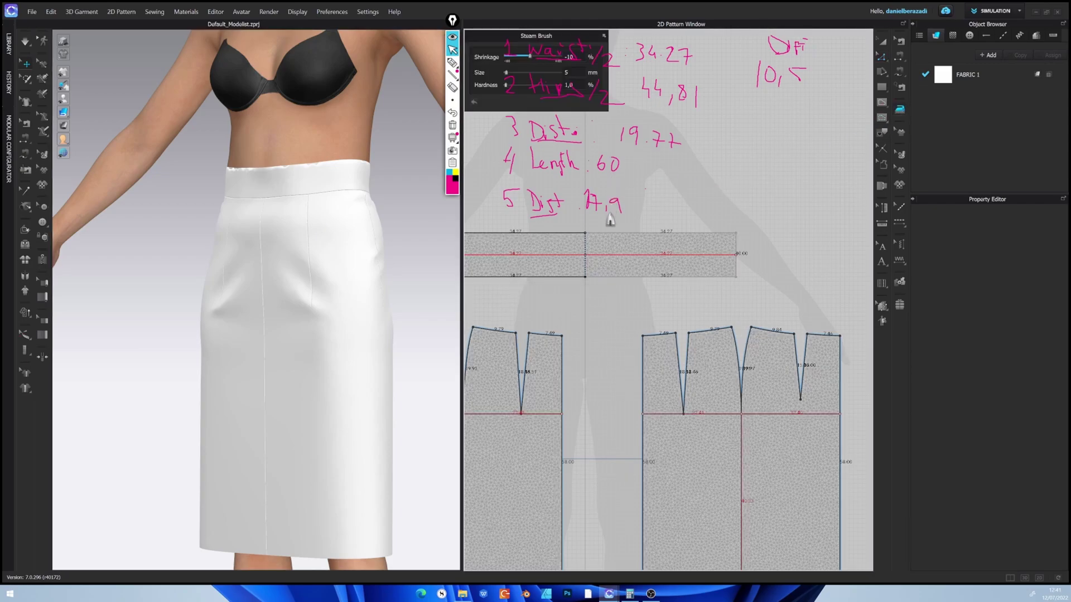
pyautogui.moveTo(499, 40)
pyautogui.mouseDown()
pyautogui.moveTo(799, 149)
pyautogui.moveTo(752, 168)
pyautogui.mouseUp()
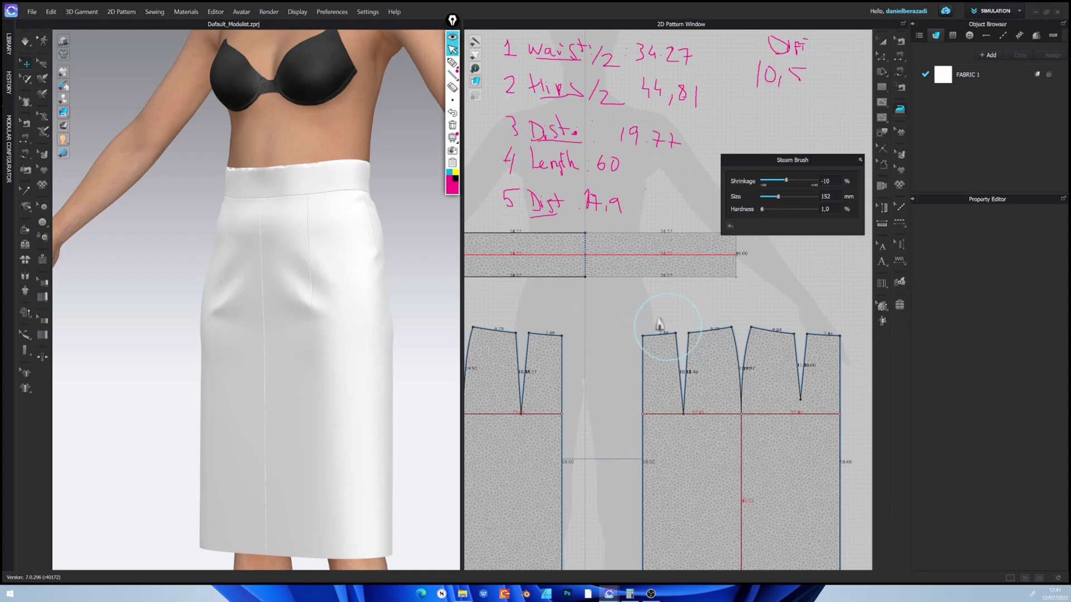
pyautogui.moveTo(779, 198); pyautogui.dragTo(773, 196)
pyautogui.moveTo(326, 283)
pyautogui.mouseDown(button='right')
pyautogui.moveTo(239, 282)
pyautogui.moveTo(329, 268)
pyautogui.mouseUp(button='right')
pyautogui.moveTo(268, 246); pyautogui.dragTo(359, 245, button='right')
pyautogui.scroll(2, 300, 241)
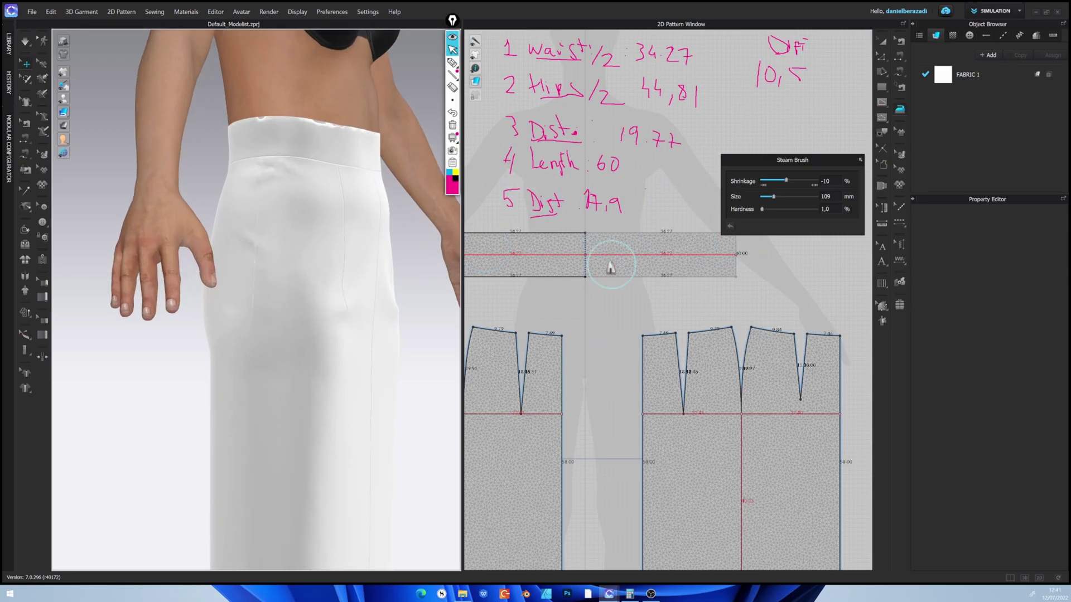
pyautogui.moveTo(775, 202); pyautogui.dragTo(772, 202)
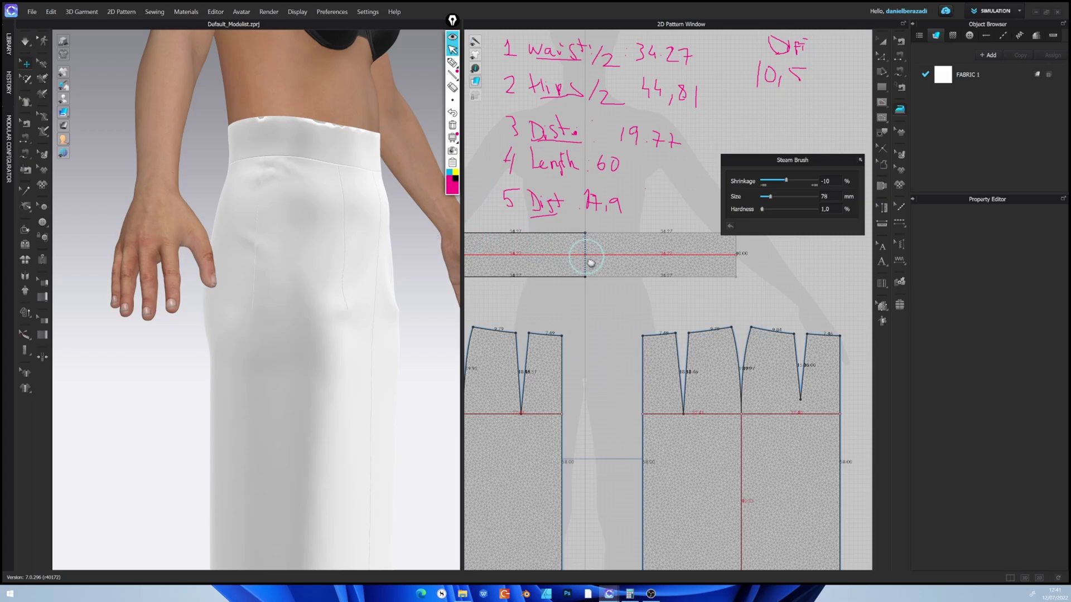
# Try the Steam Brush on the waistband at -10 % shrinkage, and remove all steam from it
pyautogui.moveTo(587, 257); pyautogui.dragTo(560, 285, button='right')
pyautogui.click(641, 276)
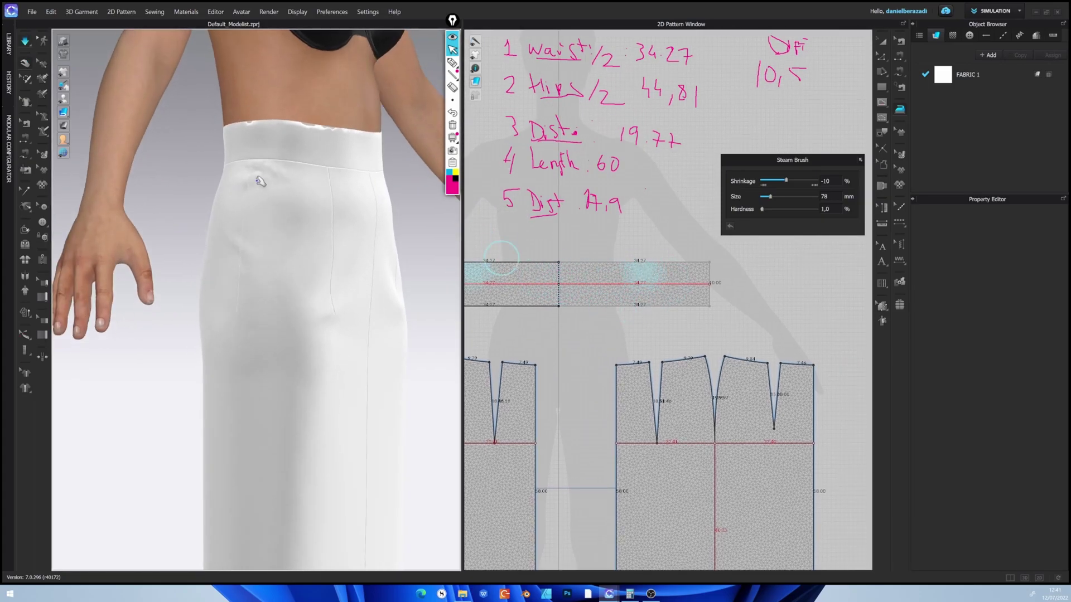
pyautogui.click(633, 283)
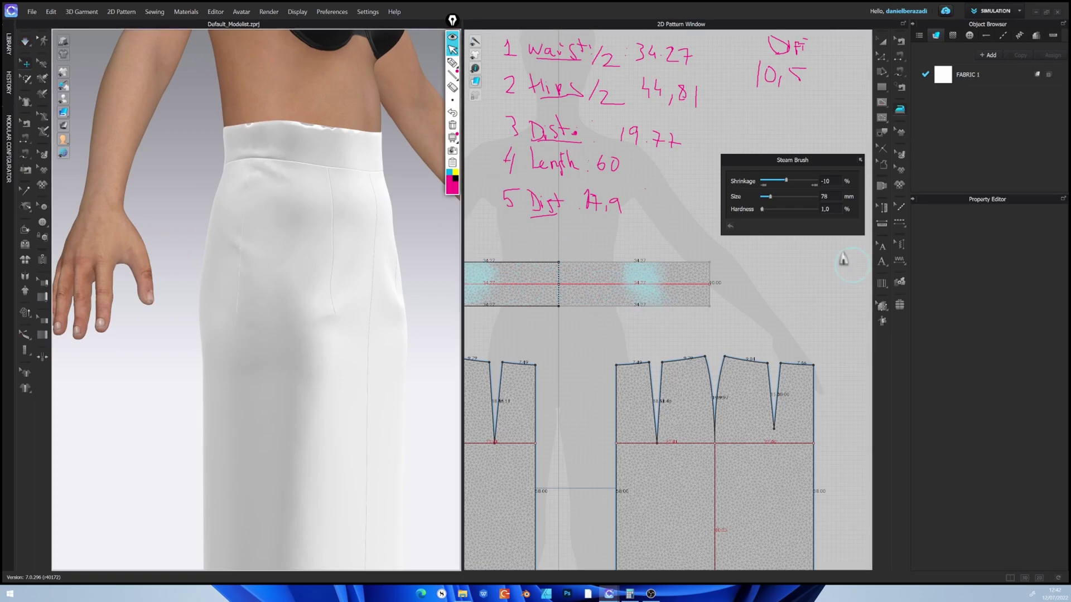
pyautogui.rightClick(647, 281)
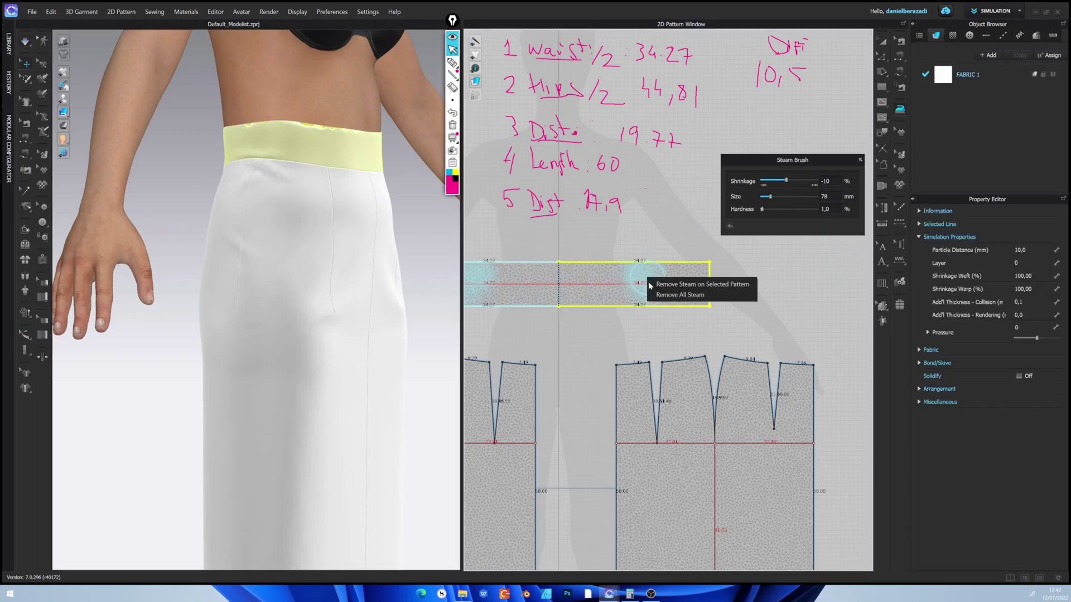
pyautogui.click(686, 296)
# Try the Steam Brush around the waist dart beside the skirt's center edge at -10 % shrinkage, and remove the steam
pyautogui.moveTo(676, 374); pyautogui.dragTo(827, 302, button='middle')
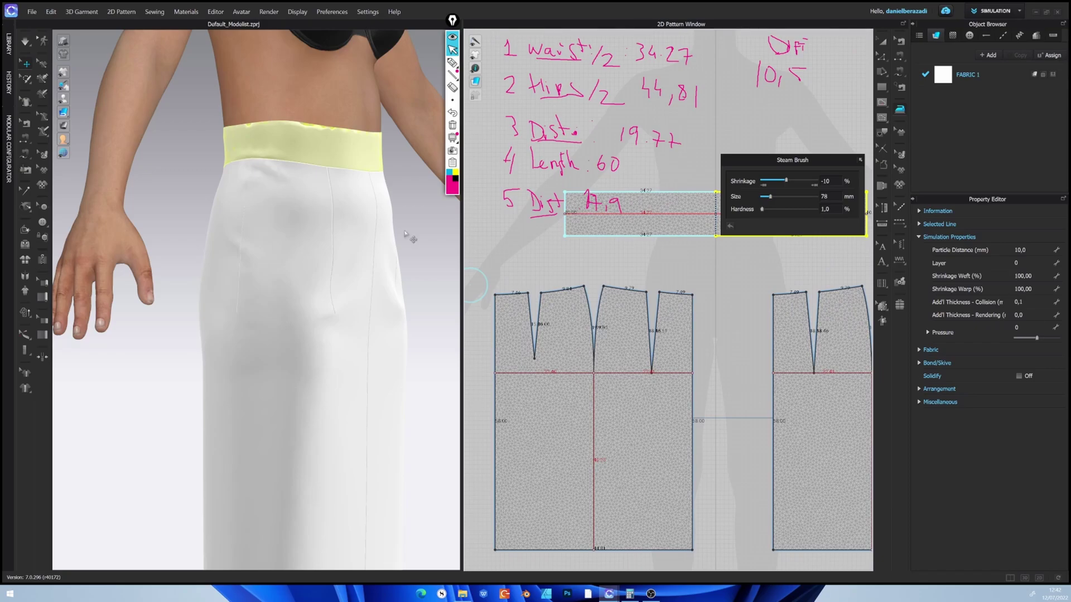
pyautogui.moveTo(652, 302); pyautogui.dragTo(661, 312)
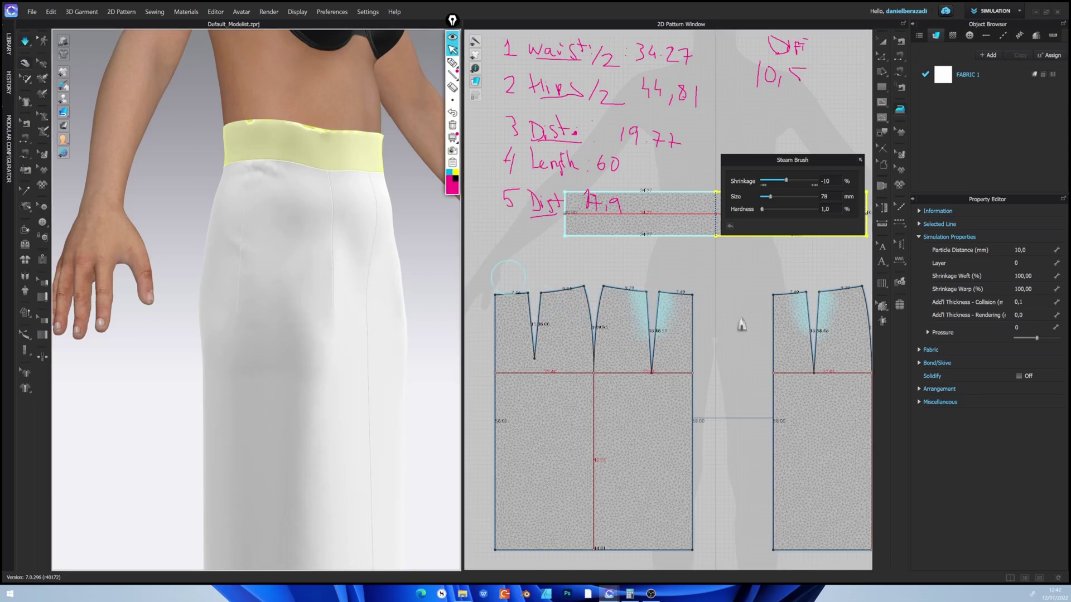
pyautogui.rightClick(665, 316)
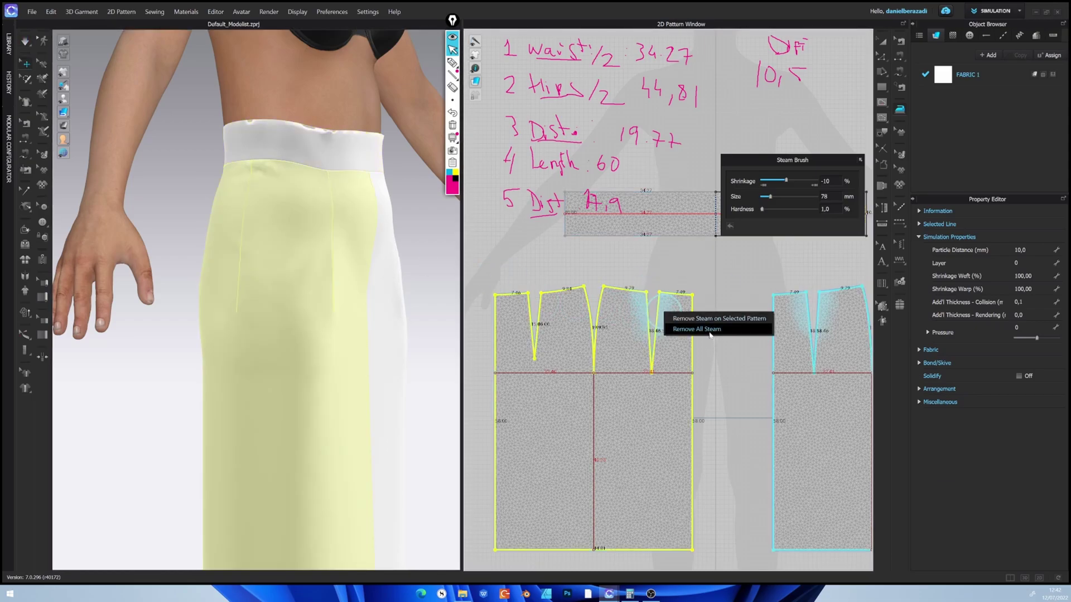
pyautogui.click(670, 318)
# Steam the side curves and dart tips at -2 % shrinkage, simulate, and check the skirt's fit from front and back
pyautogui.press('space')
pyautogui.moveTo(388, 299); pyautogui.dragTo(299, 287, button='right')
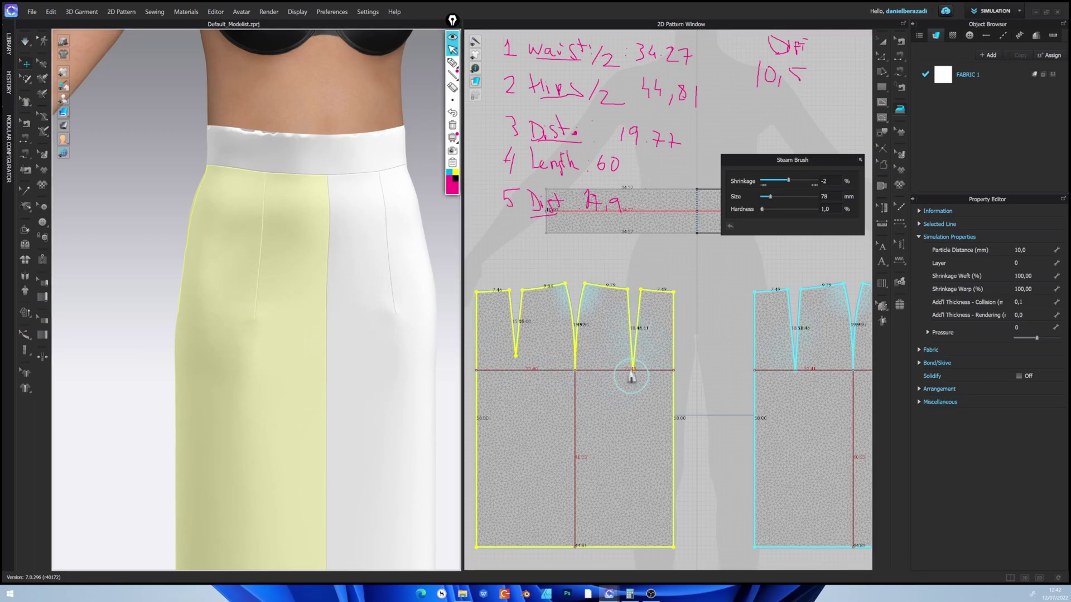
pyautogui.moveTo(228, 331); pyautogui.dragTo(368, 313, button='right')
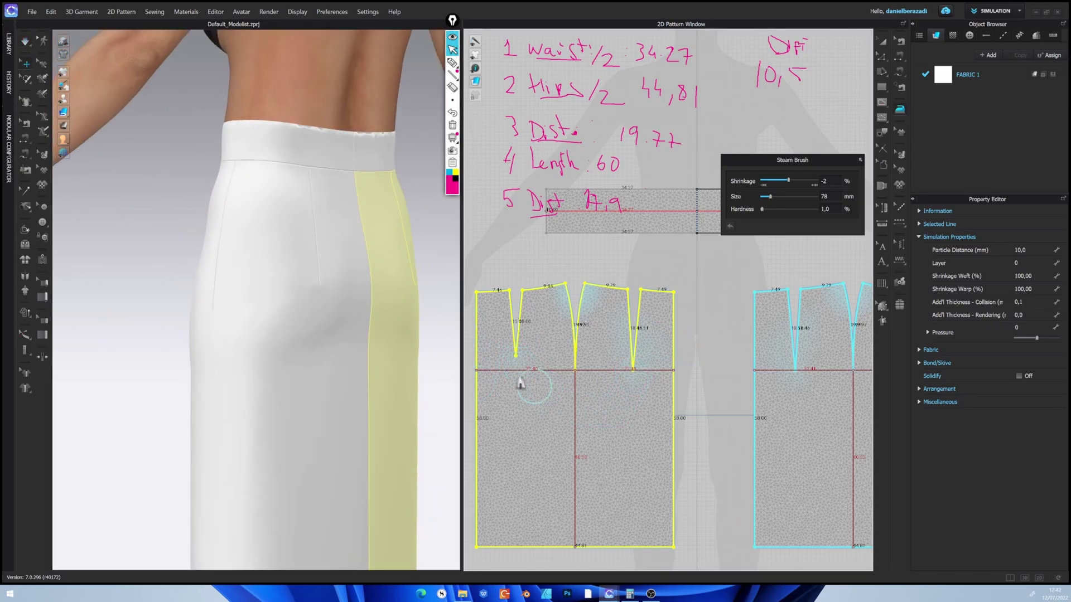
pyautogui.moveTo(419, 342); pyautogui.dragTo(435, 275, button='right')
pyautogui.scroll(-2, 409, 272)
pyautogui.moveTo(409, 272); pyautogui.dragTo(366, 282, button='middle')
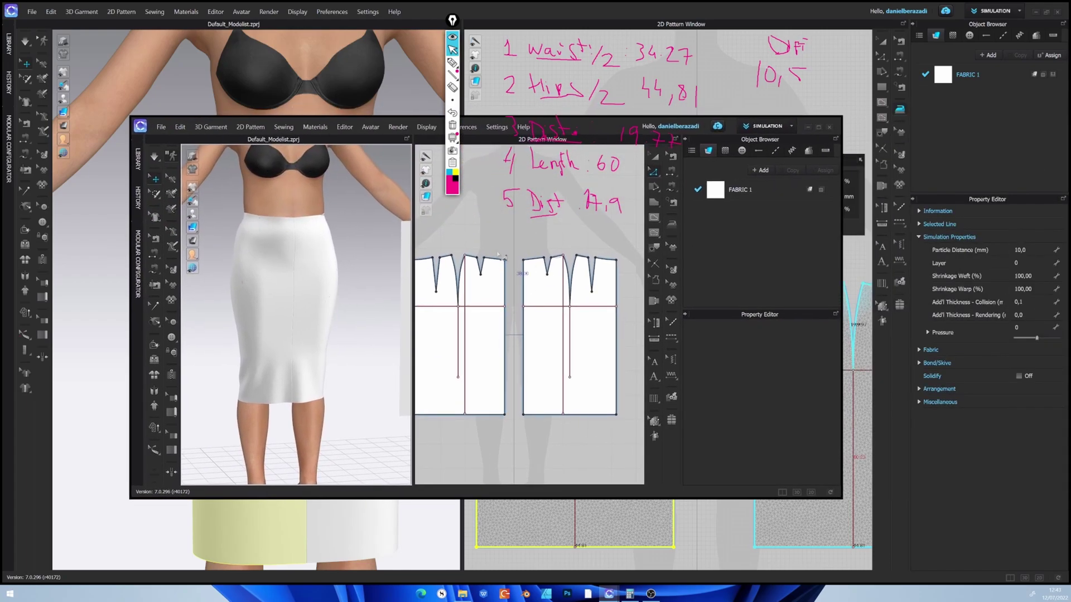
# Close the second skirt project's window without saving it, and leave the Steam Brush to view the whole skirt and its patterns
pyautogui.click(829, 129)
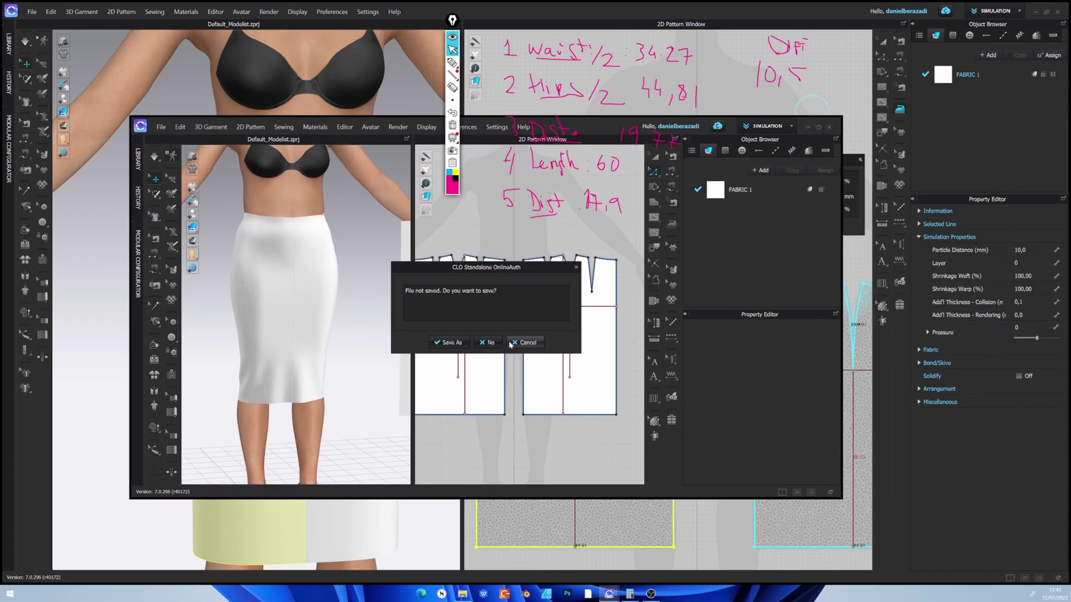
pyautogui.click(490, 342)
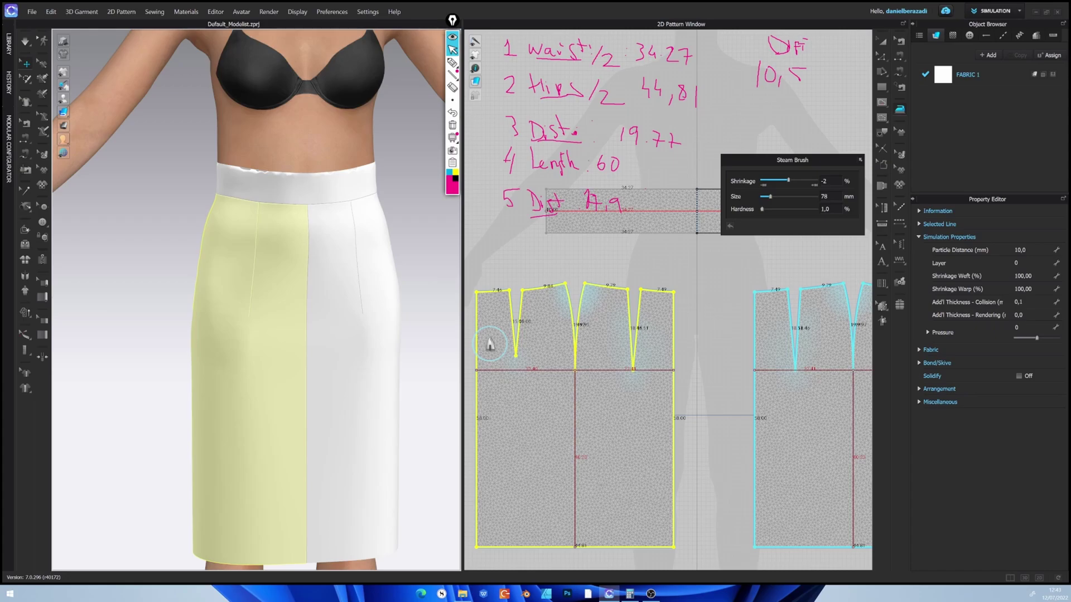
pyautogui.click(900, 42)
pyautogui.scroll(-4, 710, 354)
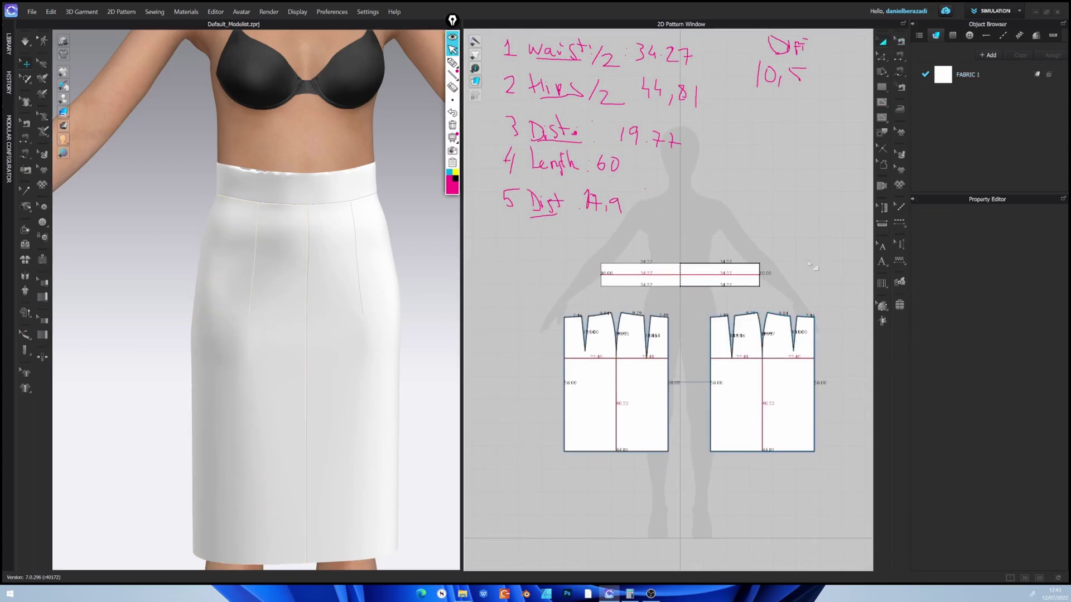
pyautogui.moveTo(411, 313); pyautogui.dragTo(317, 287, button='right')
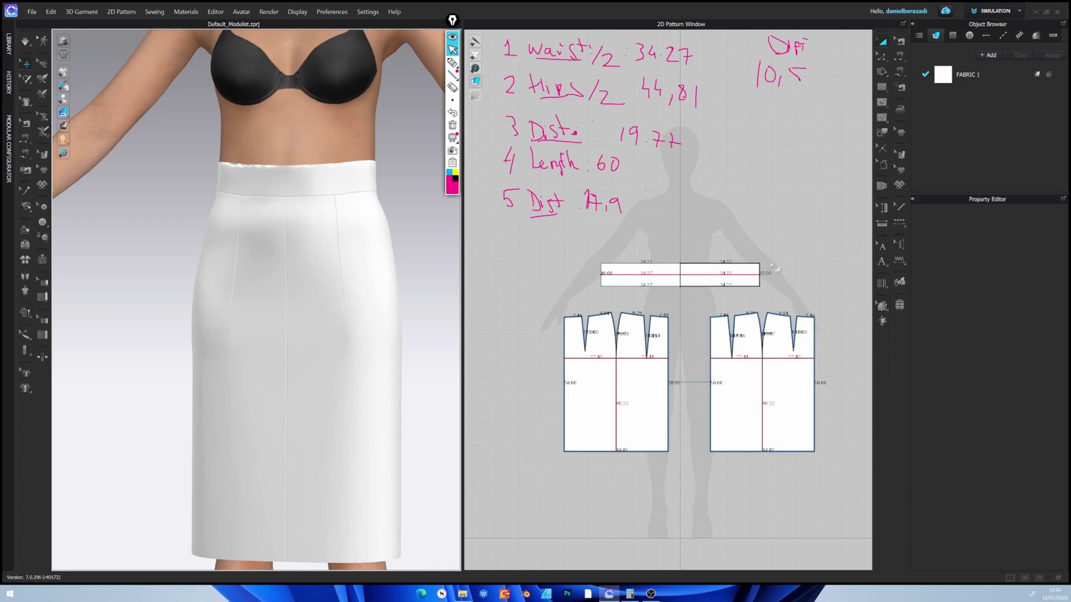
# Annotate the screen with two alternative darts on the pattern's waist, either side of the existing dart, and matching lines on the 3D skirt
pyautogui.scroll(2, 782, 313)
pyautogui.moveTo(787, 302); pyautogui.dragTo(763, 290, button='middle')
pyautogui.scroll(4, 705, 337)
pyautogui.scroll(-2, 687, 329)
pyautogui.moveTo(687, 329); pyautogui.dragTo(723, 357, button='middle')
pyautogui.click(453, 63)
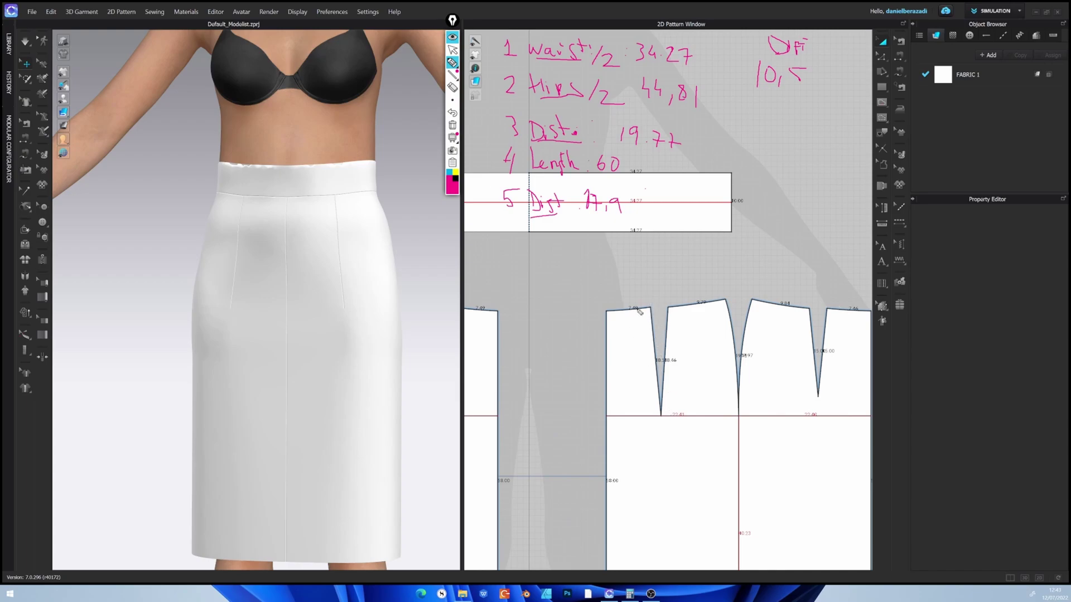
pyautogui.moveTo(637, 316)
pyautogui.mouseDown()
pyautogui.moveTo(646, 363)
pyautogui.moveTo(650, 310)
pyautogui.mouseUp()
pyautogui.moveTo(677, 308); pyautogui.dragTo(701, 320)
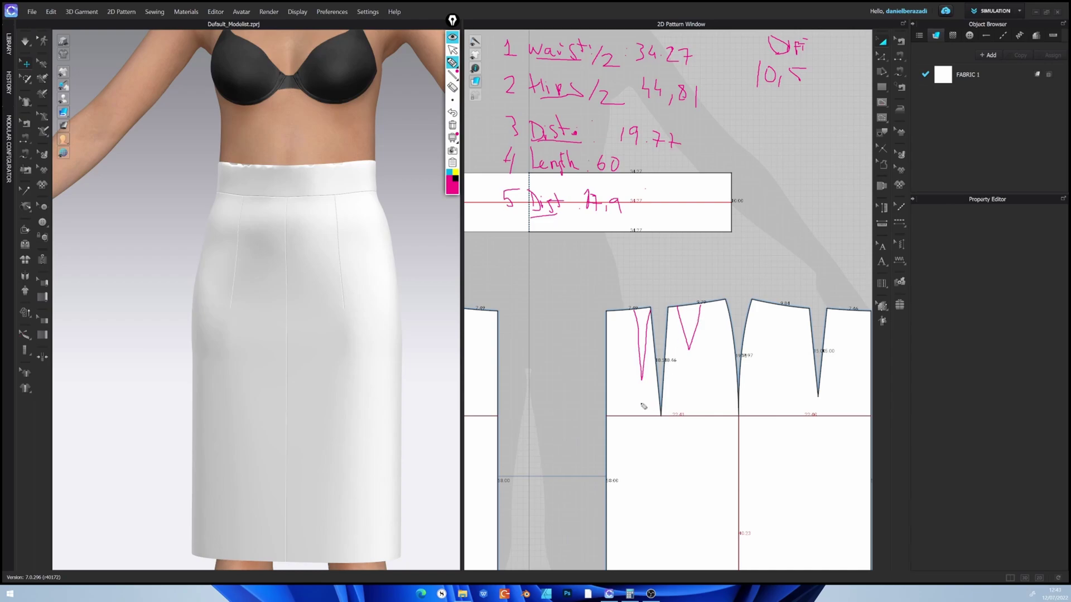
pyautogui.moveTo(332, 226); pyautogui.dragTo(333, 239)
pyautogui.moveTo(350, 194); pyautogui.dragTo(364, 260)
pyautogui.moveTo(333, 199); pyautogui.dragTo(335, 267)
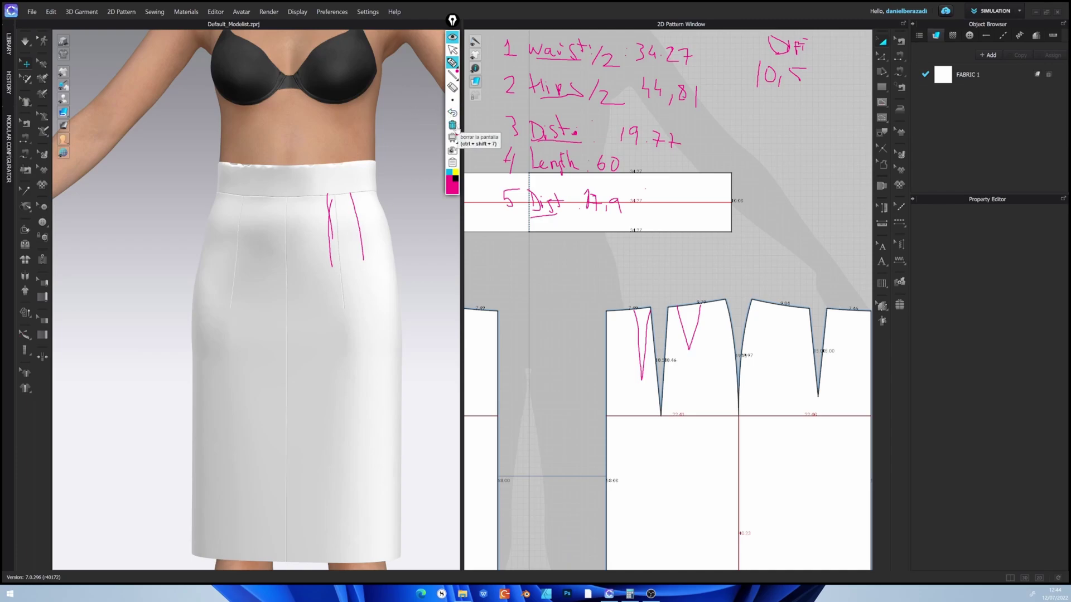
# Erase the dart annotations from the pattern piece and the 3D skirt, keeping the written measurements
pyautogui.click(453, 89)
pyautogui.moveTo(700, 333); pyautogui.dragTo(638, 338)
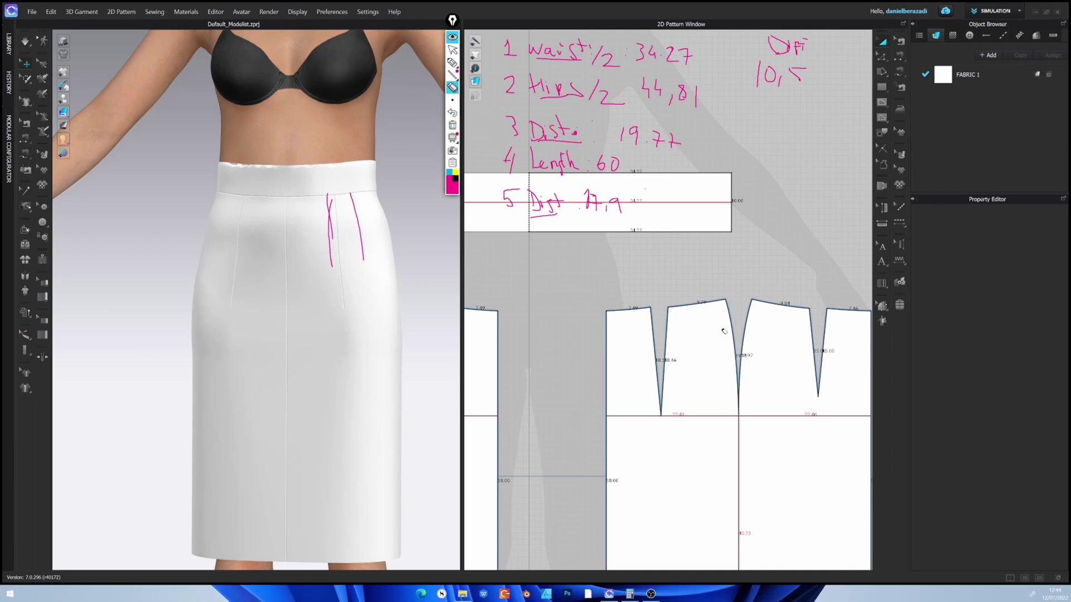
pyautogui.click(452, 50)
pyautogui.scroll(-5, 706, 350)
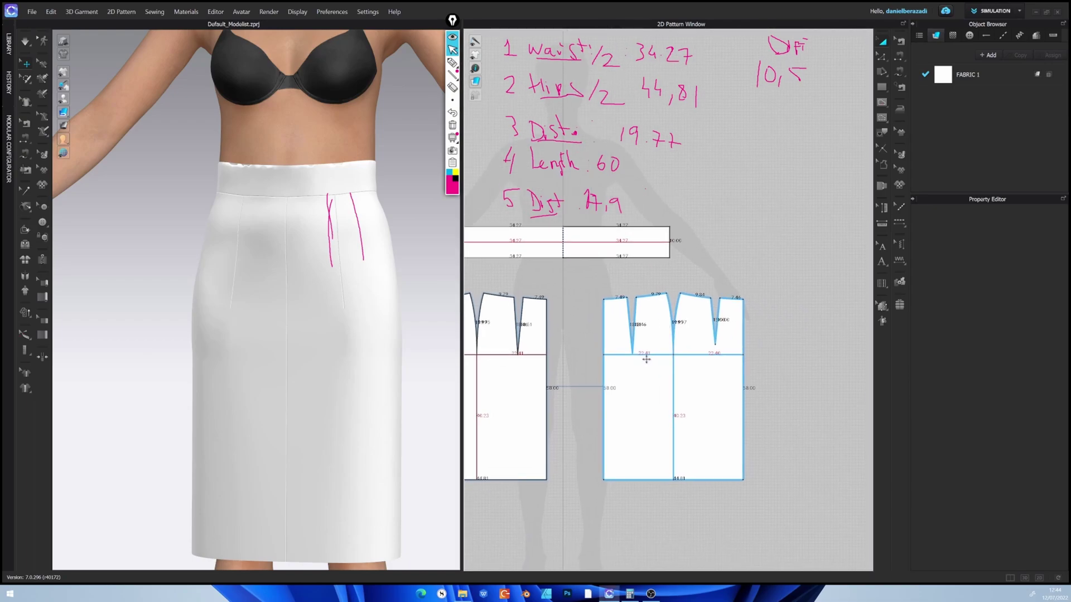
pyautogui.scroll(2, 635, 349)
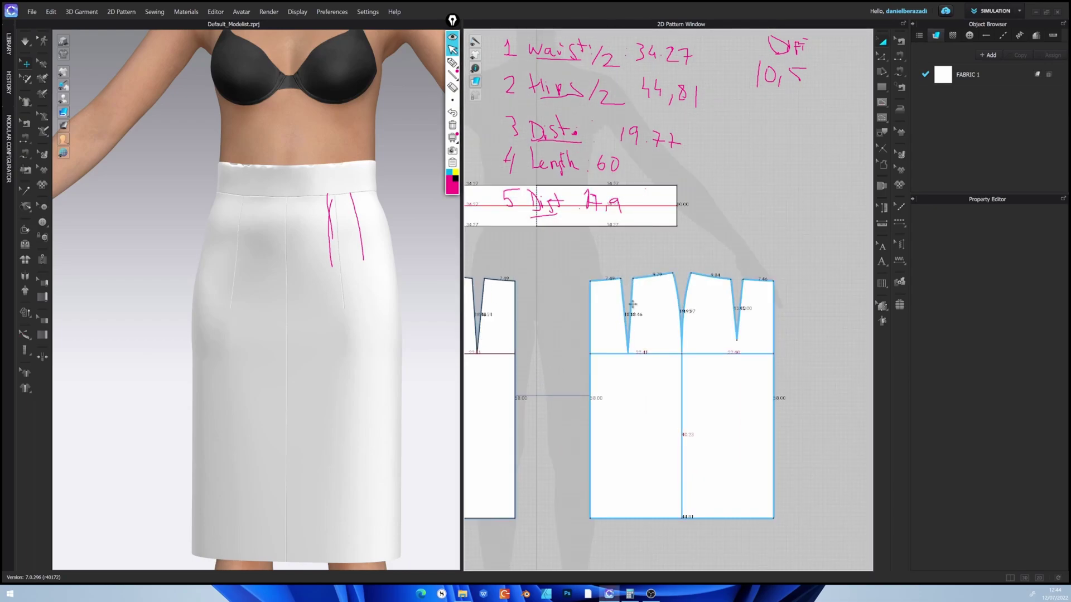
pyautogui.moveTo(636, 278); pyautogui.dragTo(656, 291, button='middle')
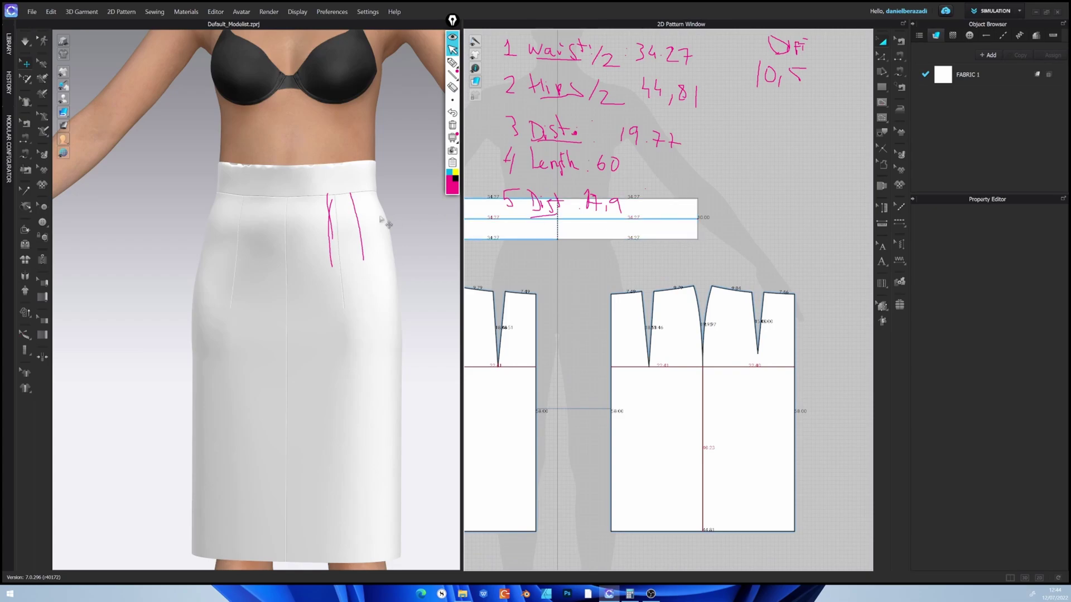
pyautogui.click(452, 88)
pyautogui.moveTo(385, 207); pyautogui.dragTo(328, 228)
pyautogui.click(452, 50)
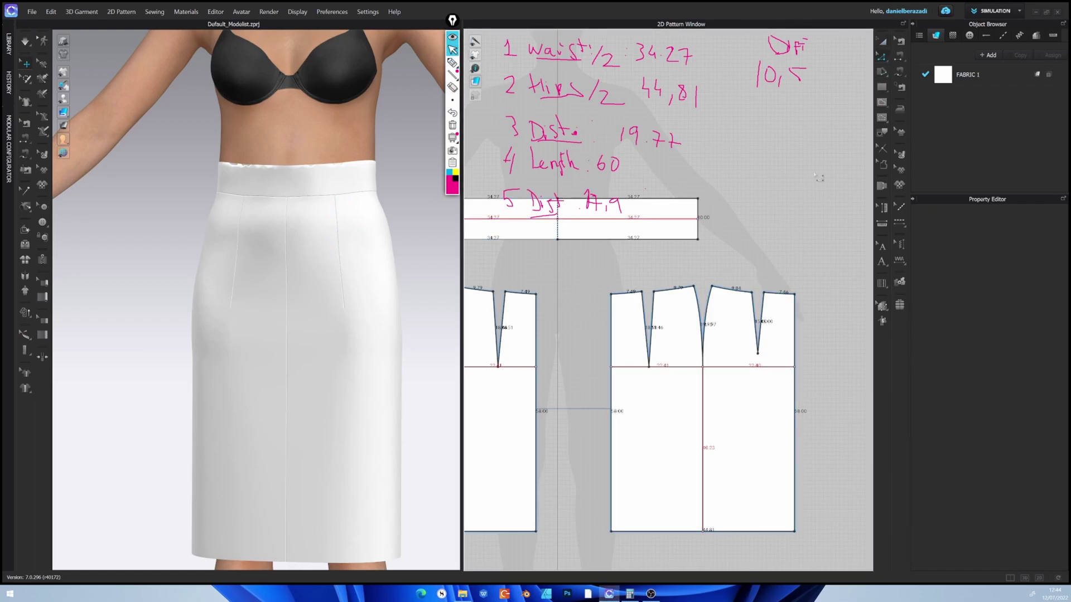
# Delete the tip points of the two waist darts on the skirt piece, leaving the central side dart in place
pyautogui.scroll(5, 663, 353)
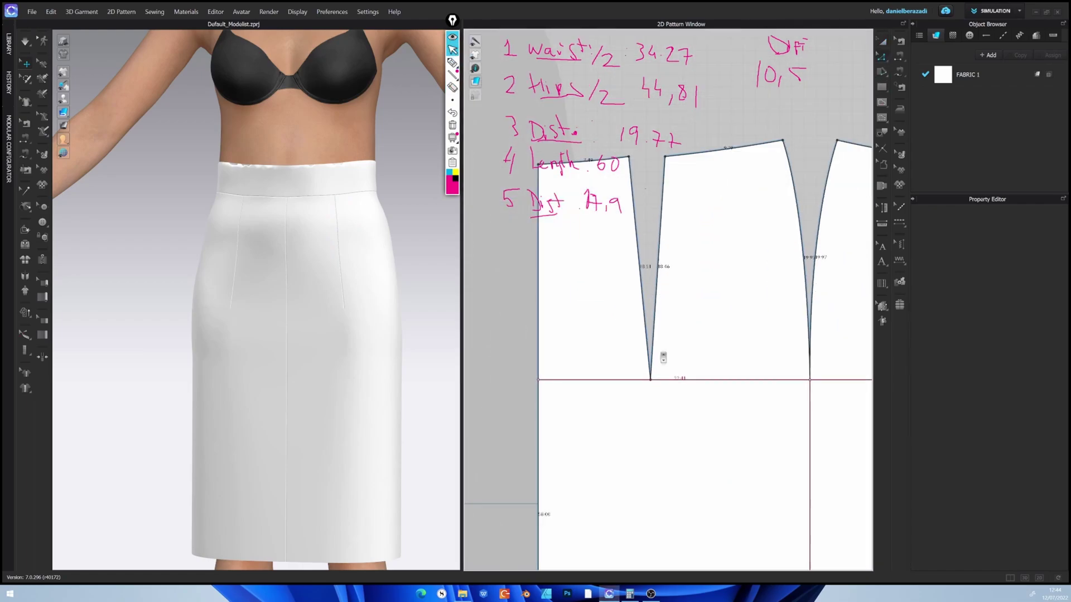
pyautogui.click(656, 383)
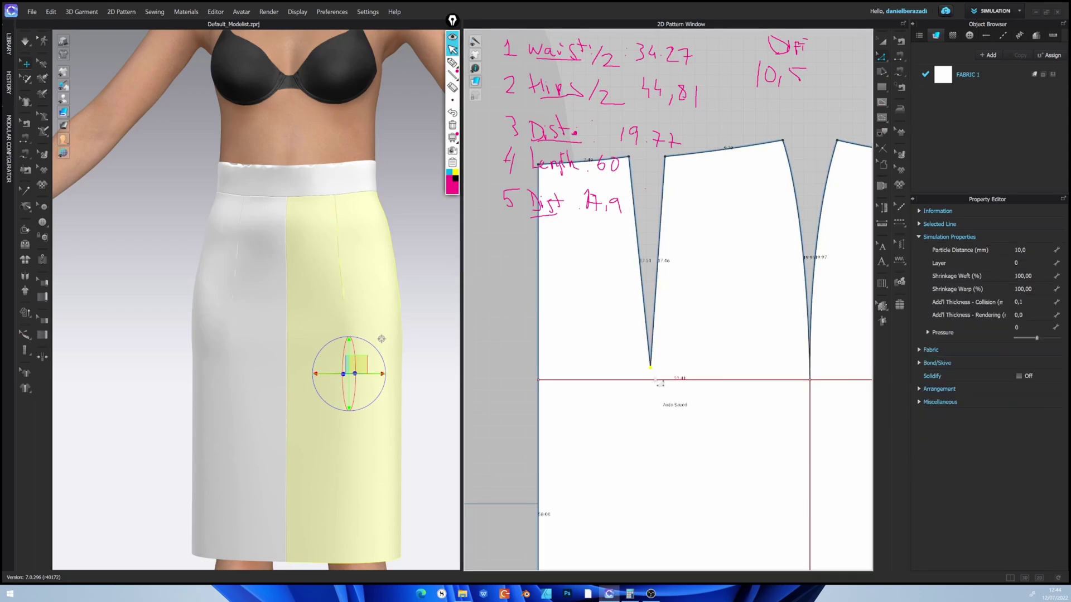
pyautogui.moveTo(681, 370); pyautogui.dragTo(547, 393, button='middle')
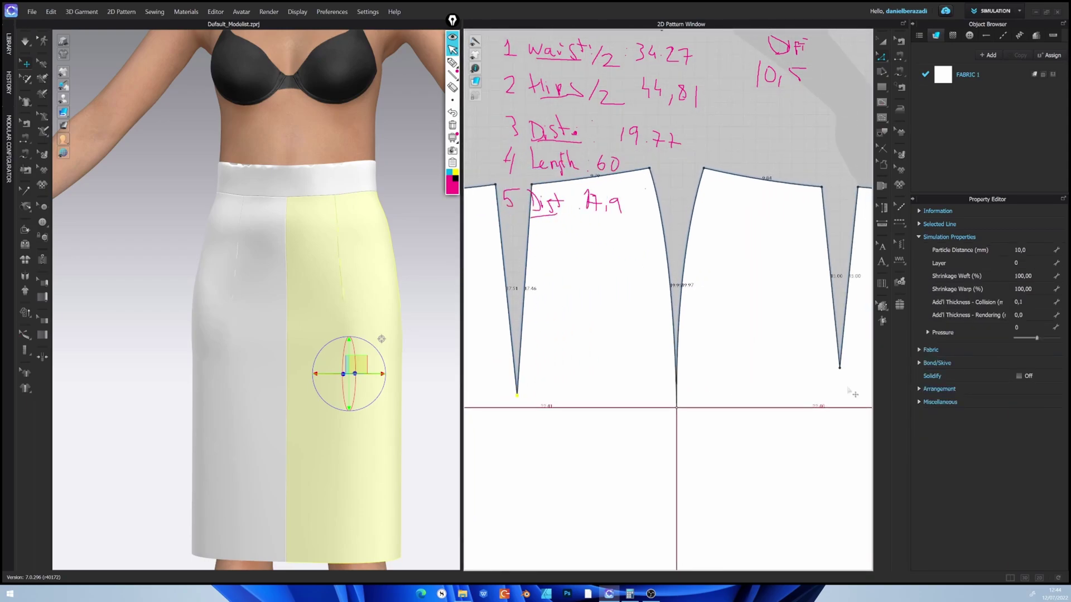
pyautogui.press('Delete')
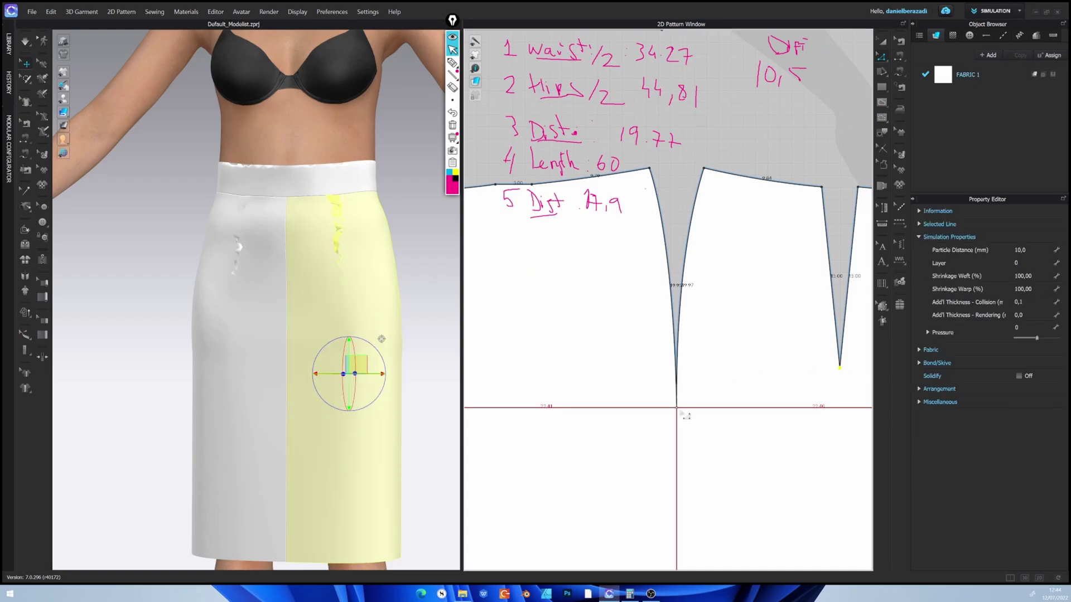
pyautogui.press('Delete')
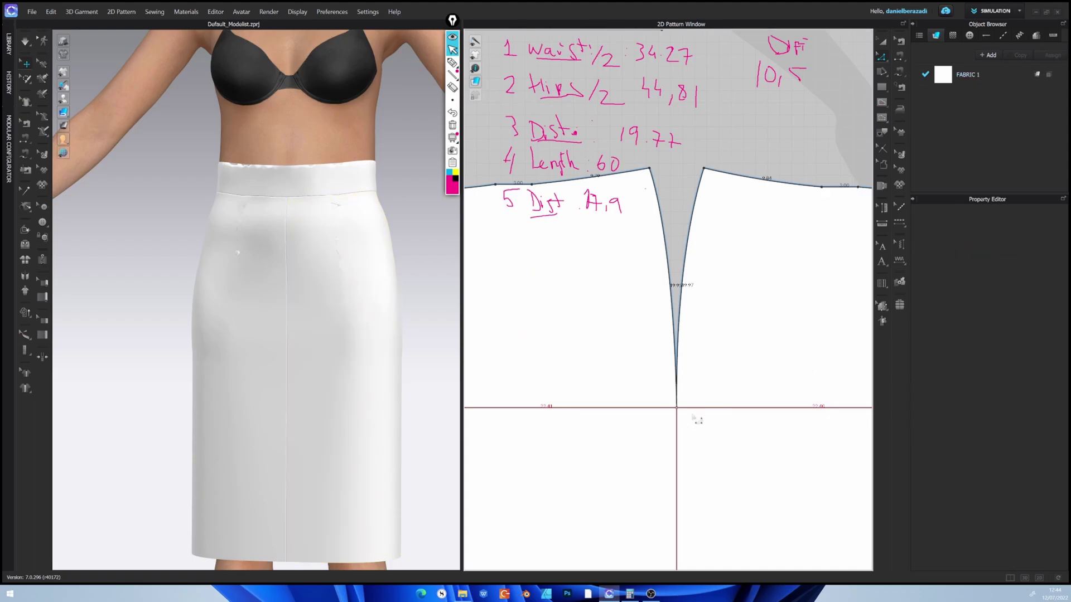
# Shift the internal hip line and vertical center line slightly down, clear of the central side dart's tip
pyautogui.click(691, 428)
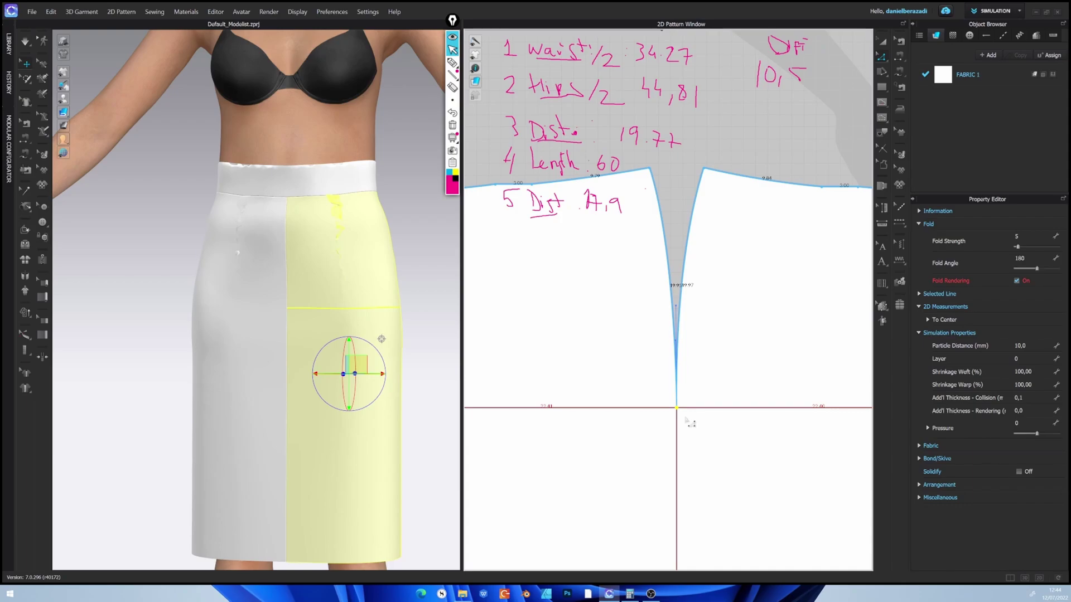
pyautogui.click(692, 416)
pyautogui.click(687, 408)
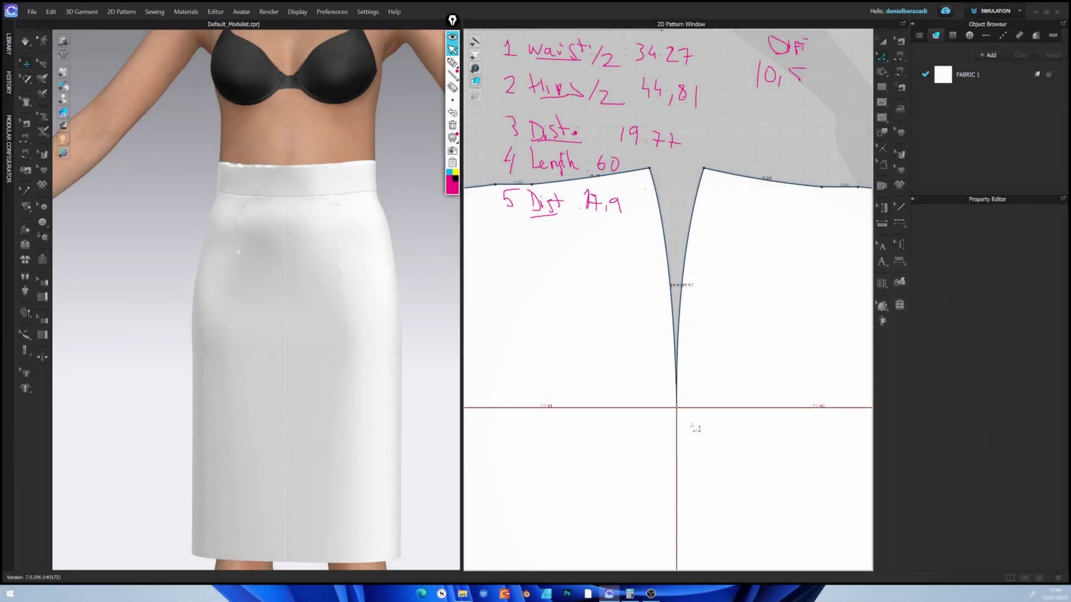
pyautogui.click(706, 412)
pyautogui.keyDown('shift'); pyautogui.click(661, 410); pyautogui.keyUp('shift')
pyautogui.keyDown('shift'); pyautogui.click(688, 430); pyautogui.keyUp('shift')
pyautogui.hotkey('ctrl', 'c')
pyautogui.hotkey('ctrl', 'v')
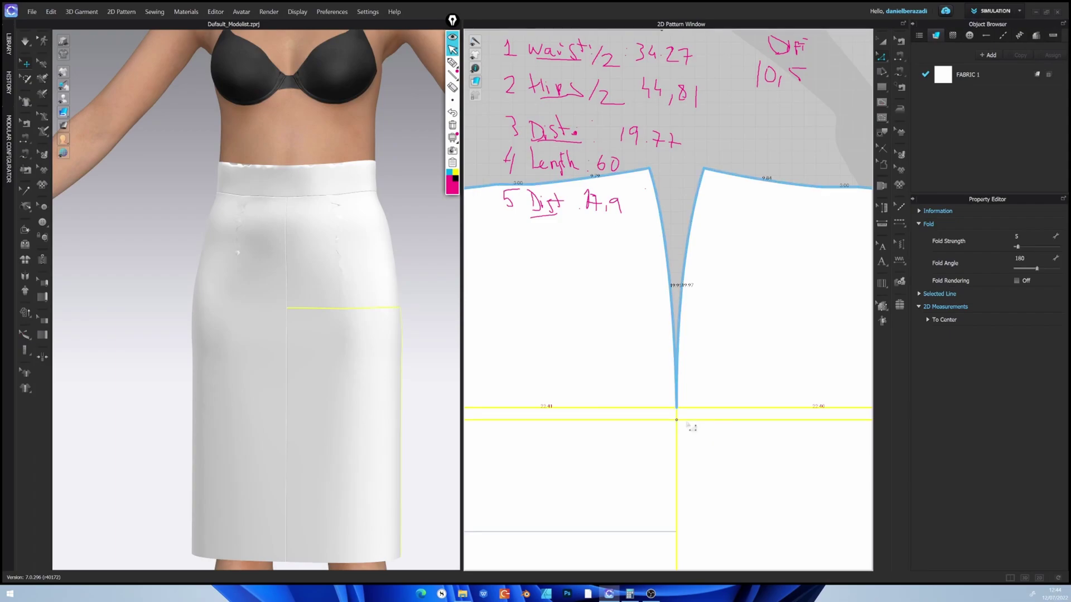
# Delete the central side dart's tip point to close the dart into the waistline
pyautogui.click(678, 412)
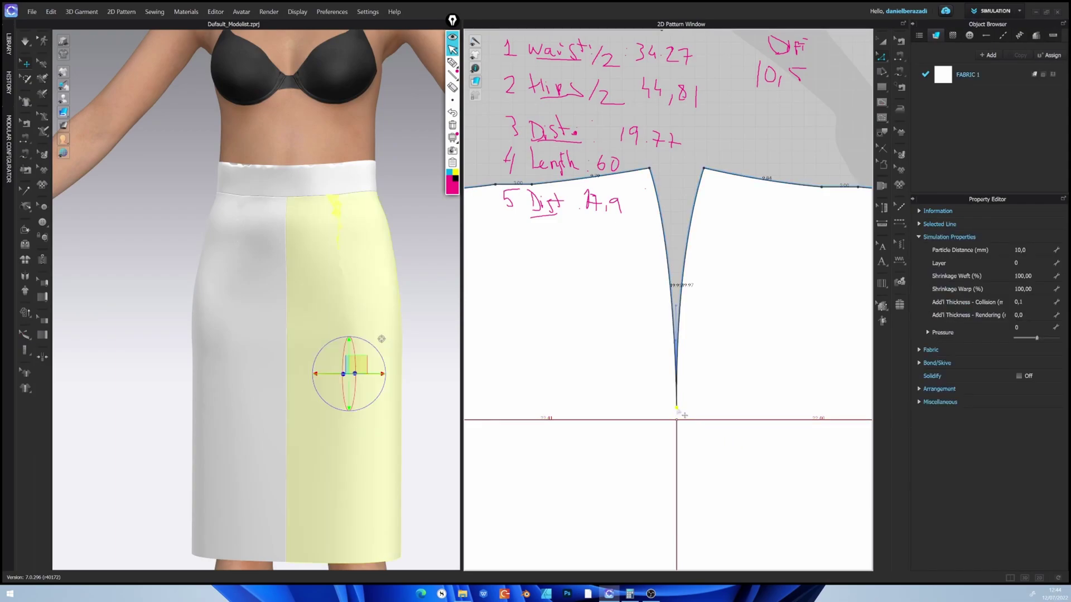
pyautogui.press('Delete')
pyautogui.scroll(-5, 679, 384)
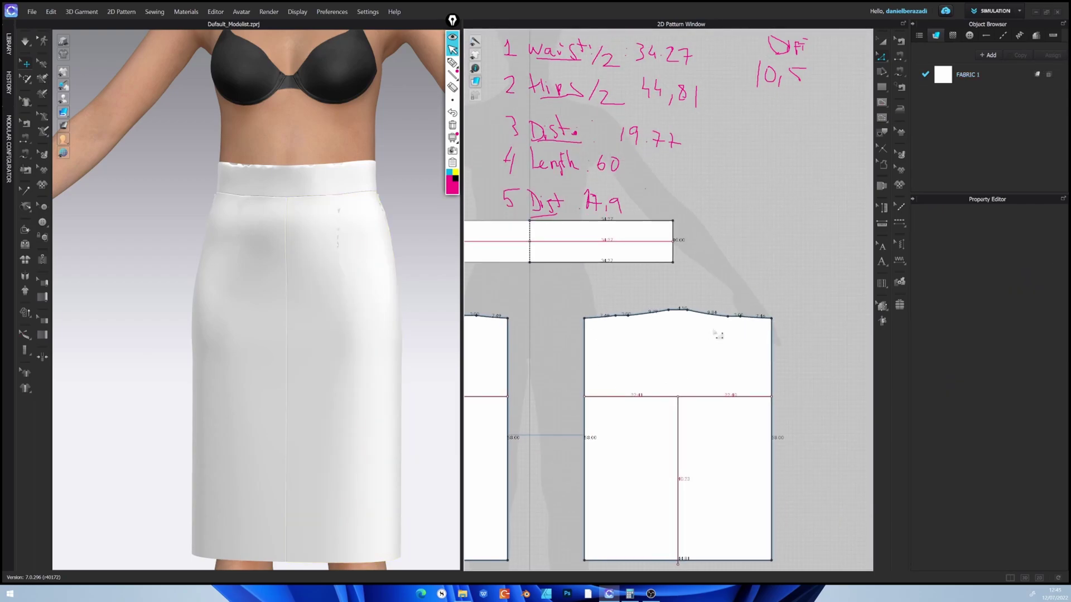
# Delete all the segment seams joining the waistband to the top edges of both skirt pieces
pyautogui.click(901, 41)
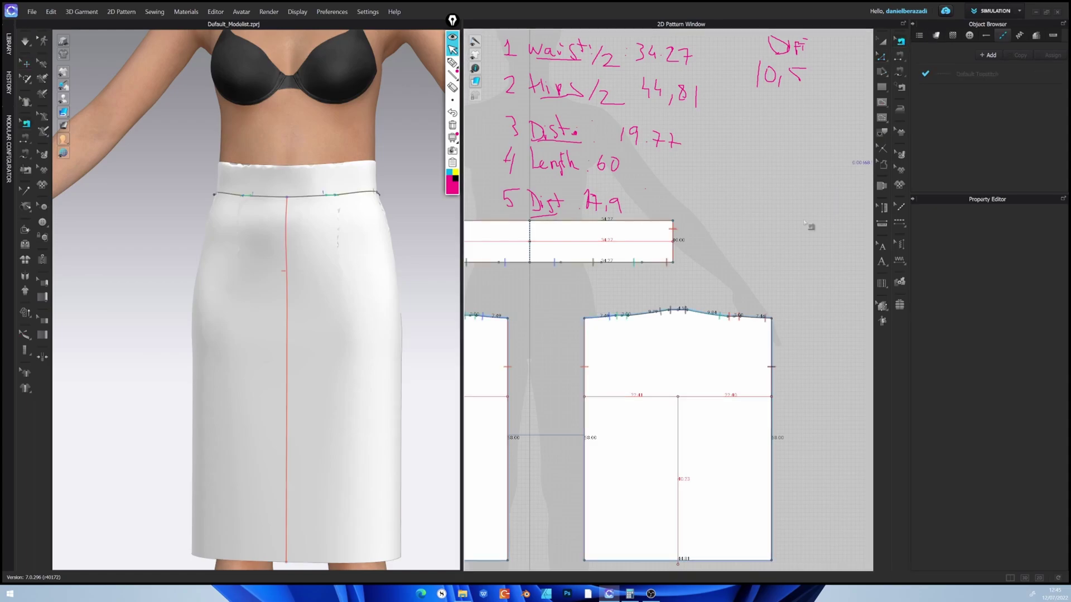
pyautogui.moveTo(578, 289); pyautogui.dragTo(774, 332)
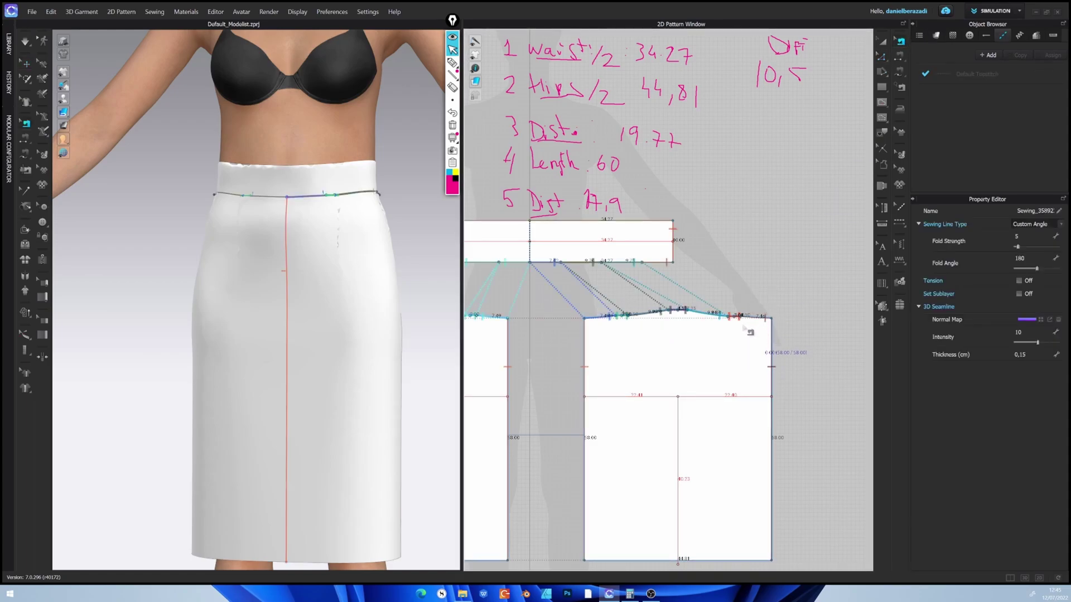
pyautogui.press('Delete')
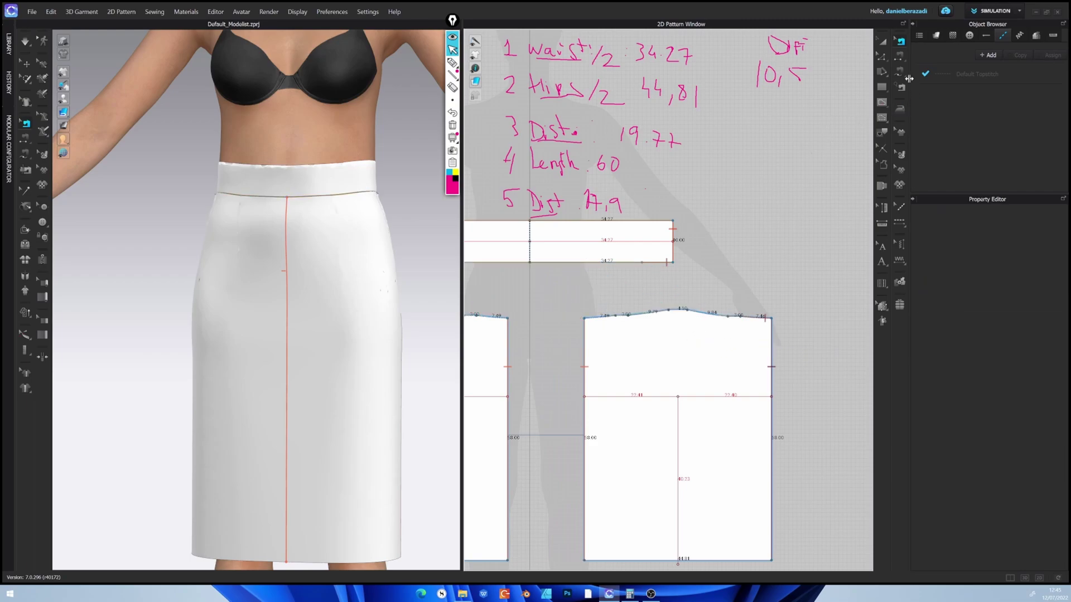
pyautogui.scroll(-3, 617, 312)
pyautogui.moveTo(612, 310); pyautogui.dragTo(738, 318, button='middle')
pyautogui.click(899, 42)
pyautogui.click(581, 321)
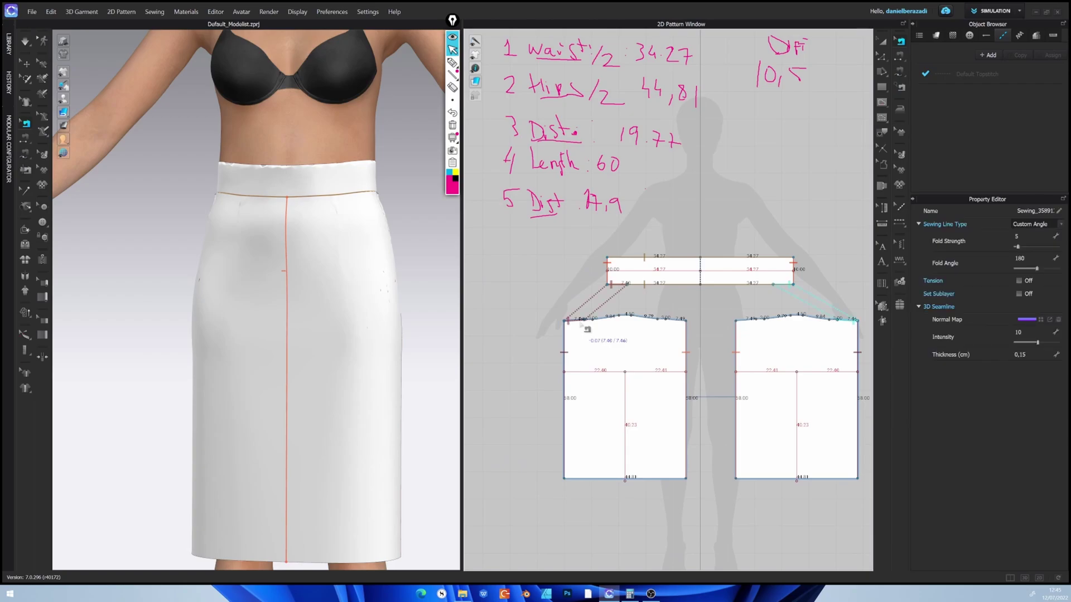
pyautogui.press('Delete')
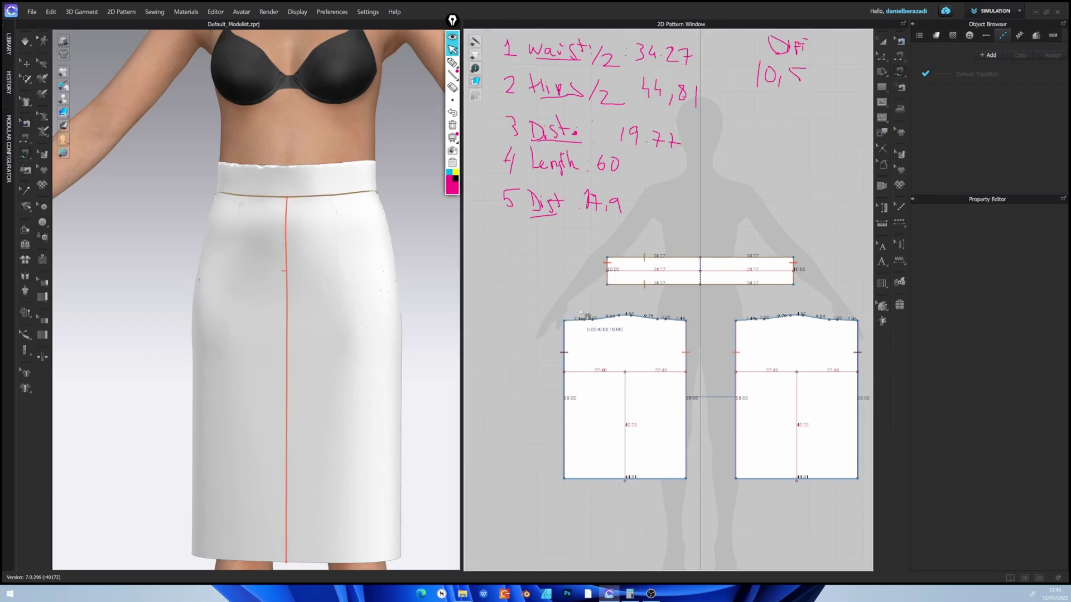
# Sew the waistband's whole lower edge to the top edges of both skirt pieces, and simulate the dartless skirt
pyautogui.click(607, 285)
pyautogui.click(802, 291)
pyautogui.click(564, 320)
pyautogui.click(736, 321)
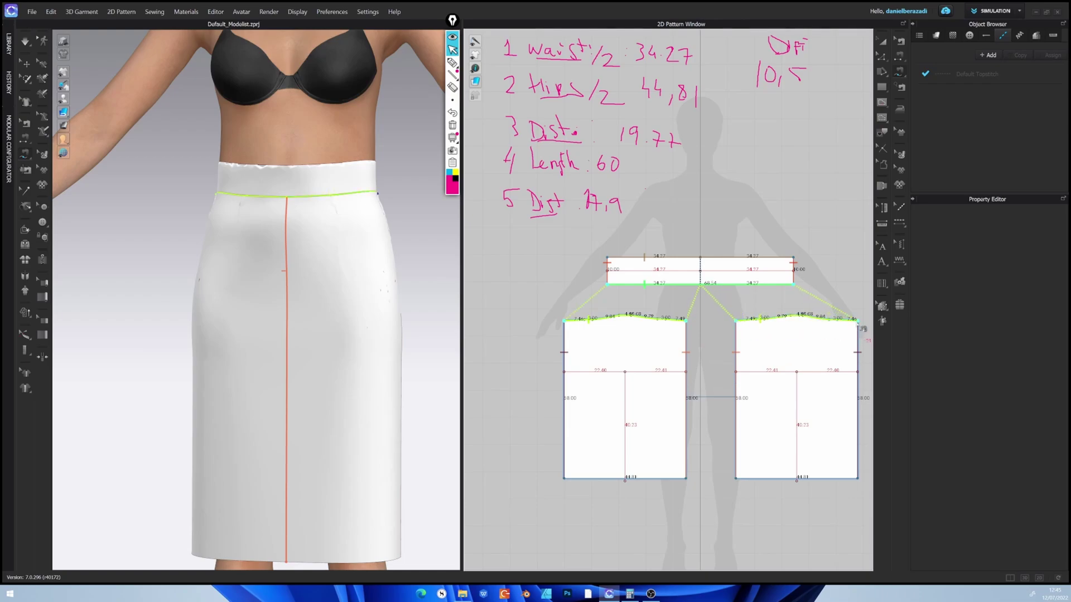
pyautogui.press('Return')
pyautogui.click(882, 41)
pyautogui.press('space')
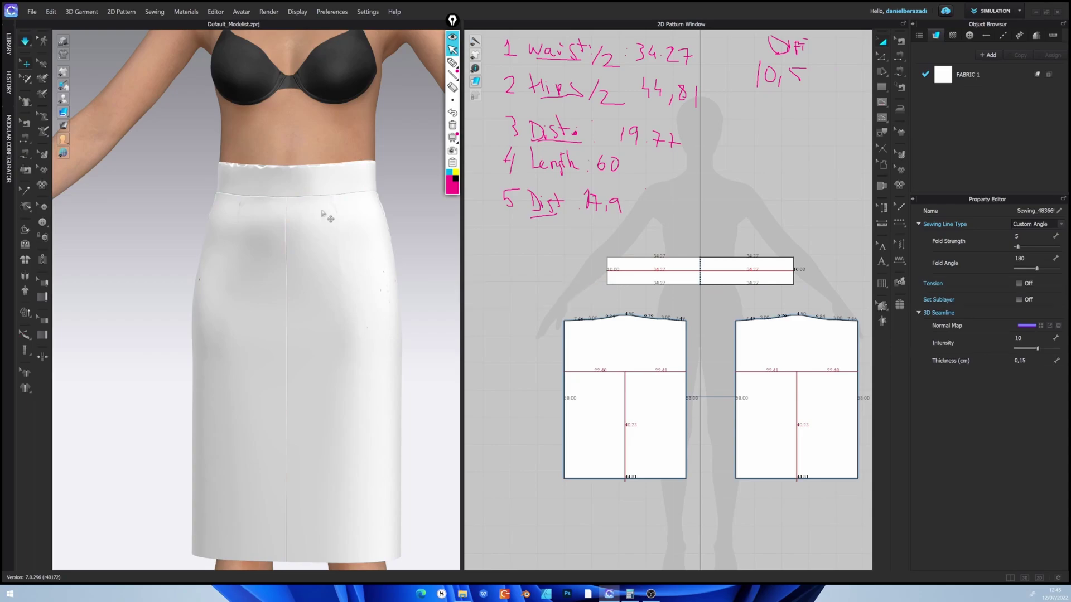
# Examine the dartless skirt's waistline and overall fit around the avatar with the waistband selected
pyautogui.moveTo(216, 198); pyautogui.dragTo(409, 270, button='right')
pyautogui.moveTo(184, 265); pyautogui.dragTo(417, 237, button='right')
pyautogui.click(330, 175)
pyautogui.scroll(-3, 360, 293)
pyautogui.moveTo(396, 278); pyautogui.dragTo(360, 306, button='right')
pyautogui.scroll(-3, 359, 294)
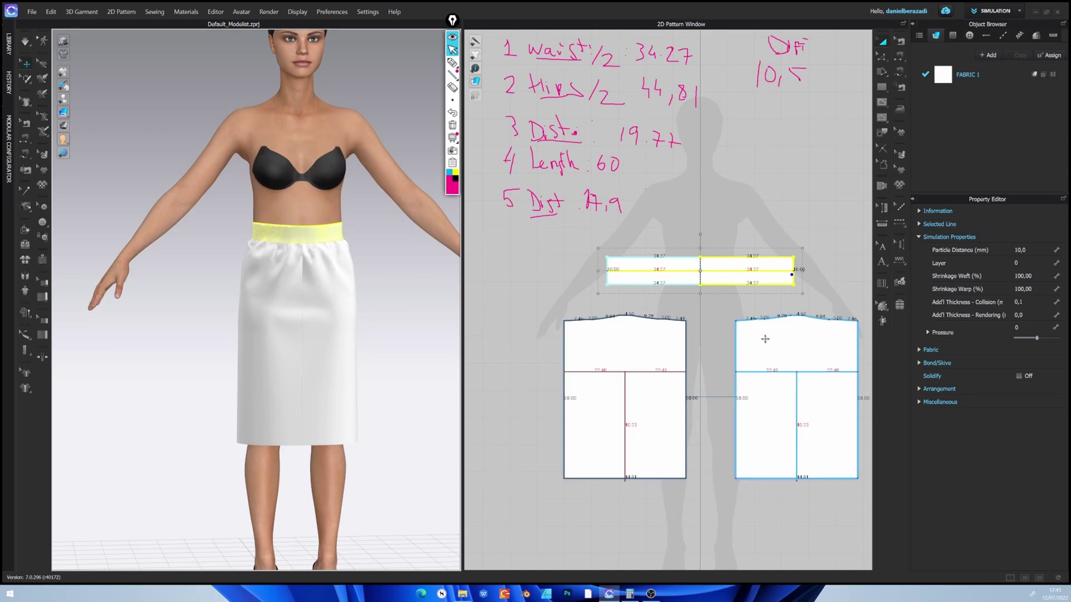
# Mark slanted pen lines at the facing waist corners of both skirt pieces and on the draped skirt, erasing those on the draped skirt
pyautogui.click(453, 62)
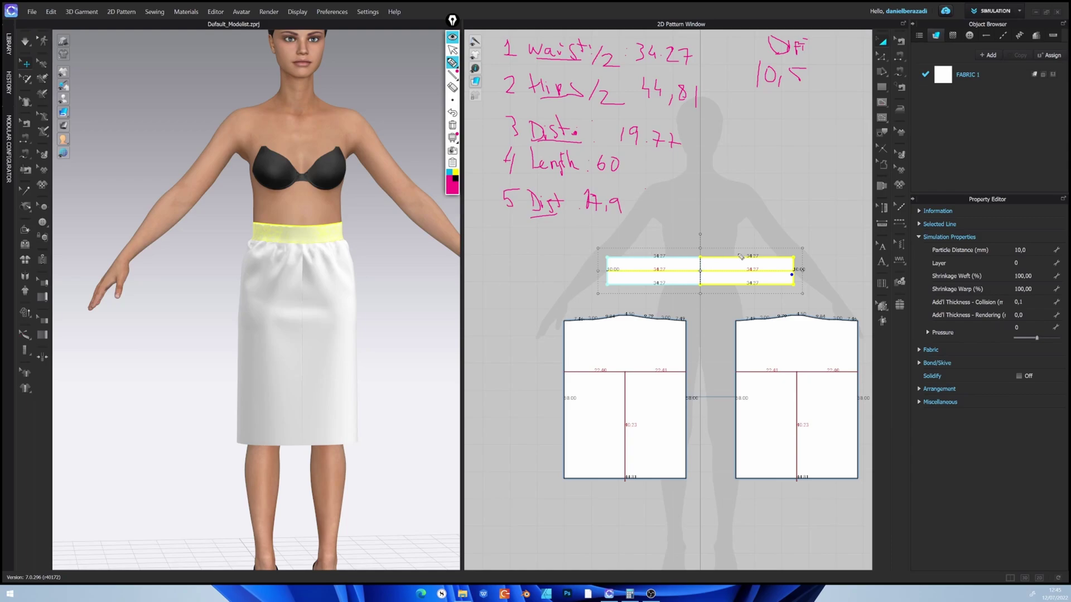
pyautogui.moveTo(685, 320)
pyautogui.mouseDown()
pyautogui.moveTo(651, 352)
pyautogui.moveTo(622, 359)
pyautogui.mouseUp()
pyautogui.moveTo(738, 321)
pyautogui.mouseDown()
pyautogui.moveTo(764, 350)
pyautogui.moveTo(789, 340)
pyautogui.mouseUp()
pyautogui.moveTo(302, 248); pyautogui.dragTo(268, 291)
pyautogui.moveTo(279, 246)
pyautogui.mouseDown()
pyautogui.moveTo(261, 273)
pyautogui.moveTo(328, 278)
pyautogui.mouseUp()
pyautogui.moveTo(311, 238); pyautogui.dragTo(354, 274)
pyautogui.click(453, 87)
pyautogui.moveTo(264, 267)
pyautogui.mouseDown()
pyautogui.moveTo(346, 256)
pyautogui.moveTo(294, 275)
pyautogui.moveTo(257, 324)
pyautogui.mouseUp()
# Draw long diagonal pen strokes down the draped skirt's front and a wavy line weaving between the two pattern pieces' facing edges
pyautogui.click(452, 62)
pyautogui.moveTo(343, 243); pyautogui.dragTo(285, 352)
pyautogui.moveTo(686, 321)
pyautogui.mouseDown()
pyautogui.moveTo(701, 321)
pyautogui.moveTo(700, 414)
pyautogui.moveTo(762, 461)
pyautogui.mouseUp()
pyautogui.moveTo(302, 243); pyautogui.dragTo(259, 327)
pyautogui.moveTo(264, 319)
pyautogui.mouseDown()
pyautogui.moveTo(316, 246)
pyautogui.moveTo(281, 353)
pyautogui.mouseUp()
pyautogui.moveTo(283, 352); pyautogui.dragTo(348, 244)
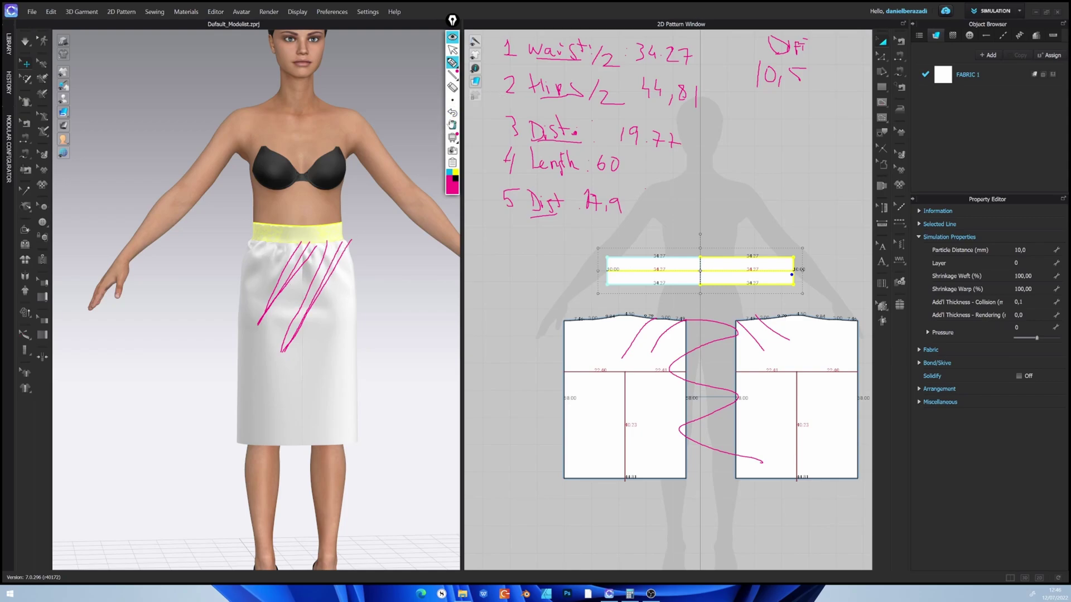
# Erase the pen strokes from the draped skirt and from both skirt pattern pieces
pyautogui.click(453, 87)
pyautogui.moveTo(296, 288); pyautogui.dragTo(342, 229)
pyautogui.click(452, 63)
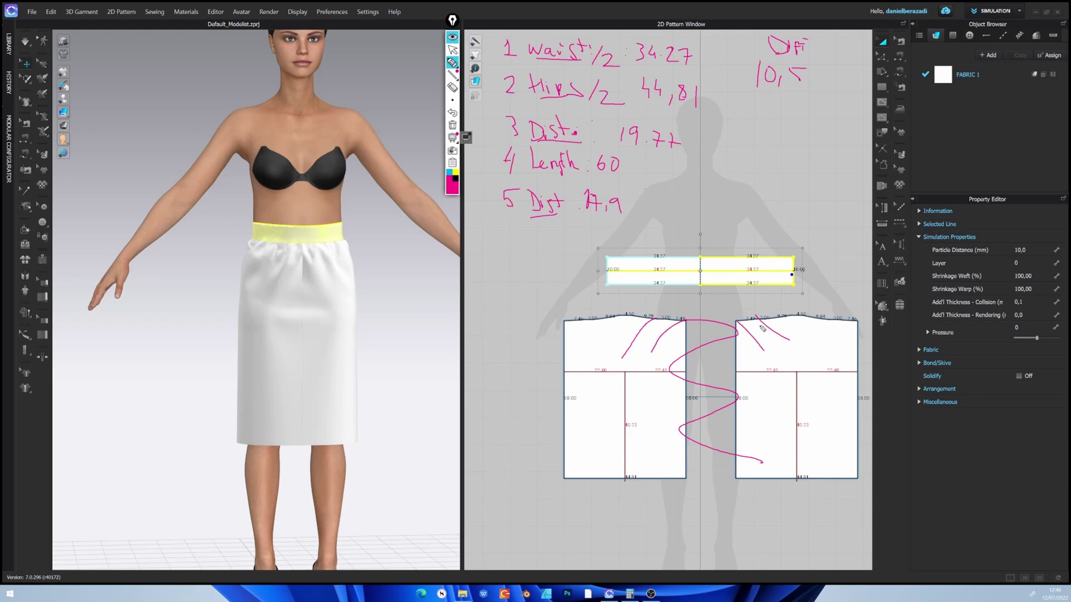
pyautogui.click(452, 87)
pyautogui.moveTo(633, 339); pyautogui.dragTo(776, 333)
# Sketch dart-shaped pen marks on the right-hand pattern piece and below the draped skirt's waistband, erasing only the pattern marks
pyautogui.click(453, 63)
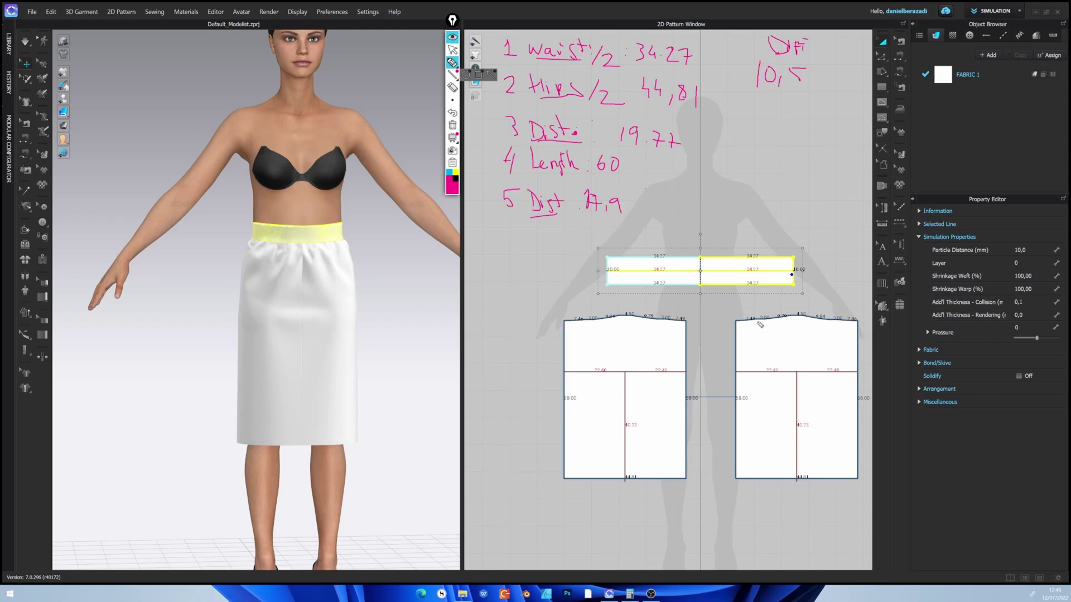
pyautogui.moveTo(753, 324)
pyautogui.mouseDown()
pyautogui.moveTo(751, 341)
pyautogui.moveTo(768, 320)
pyautogui.moveTo(778, 342)
pyautogui.mouseUp()
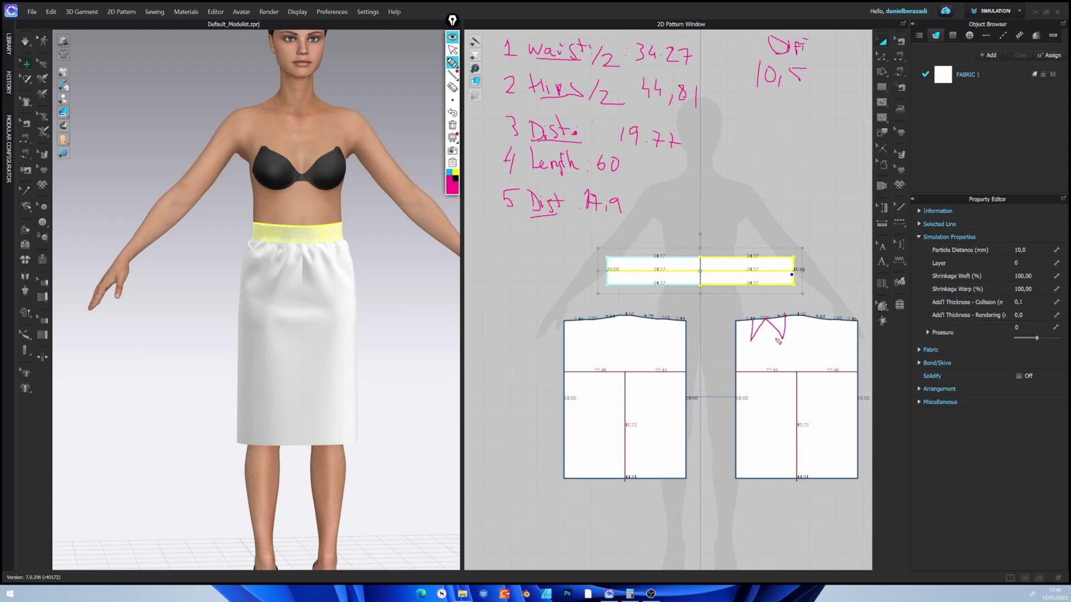
pyautogui.moveTo(337, 247)
pyautogui.mouseDown()
pyautogui.moveTo(323, 289)
pyautogui.moveTo(354, 290)
pyautogui.mouseUp()
pyautogui.moveTo(272, 246)
pyautogui.mouseDown()
pyautogui.moveTo(284, 273)
pyautogui.moveTo(252, 278)
pyautogui.mouseUp()
pyautogui.click(452, 87)
pyautogui.click(784, 334)
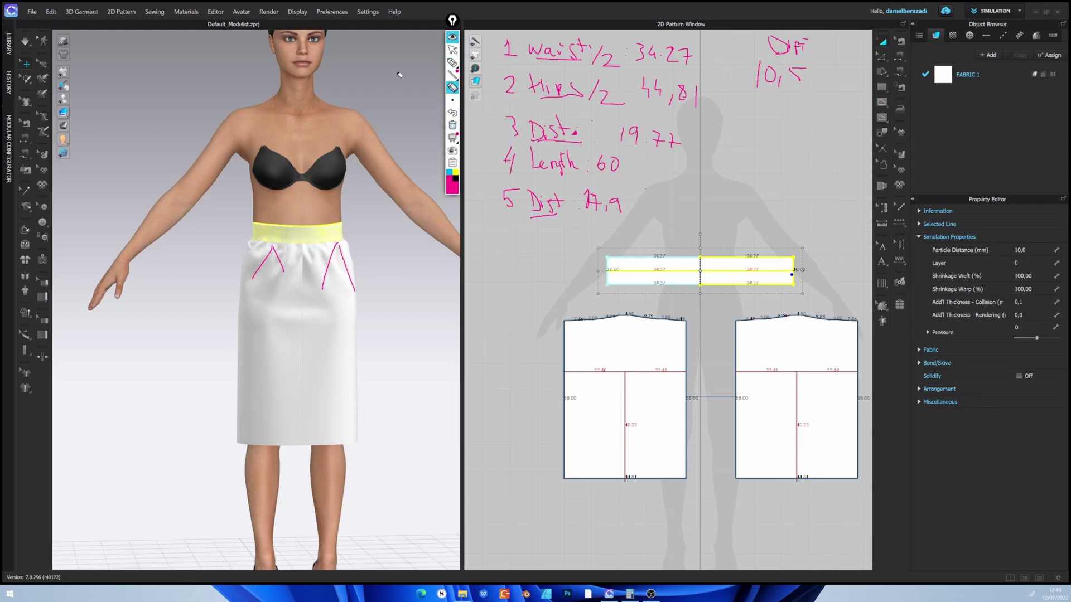
pyautogui.click(452, 50)
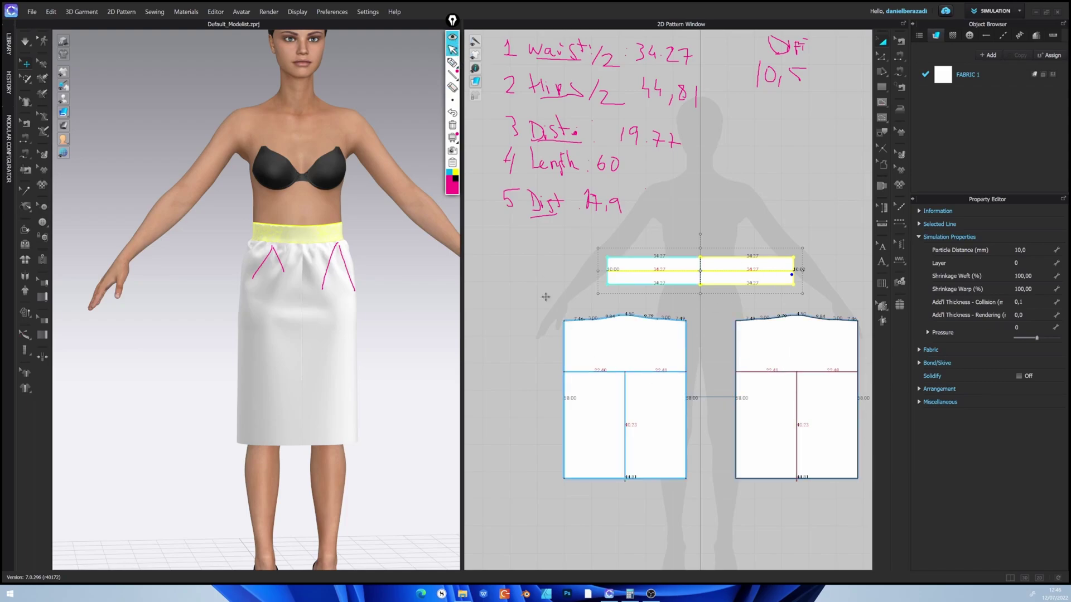